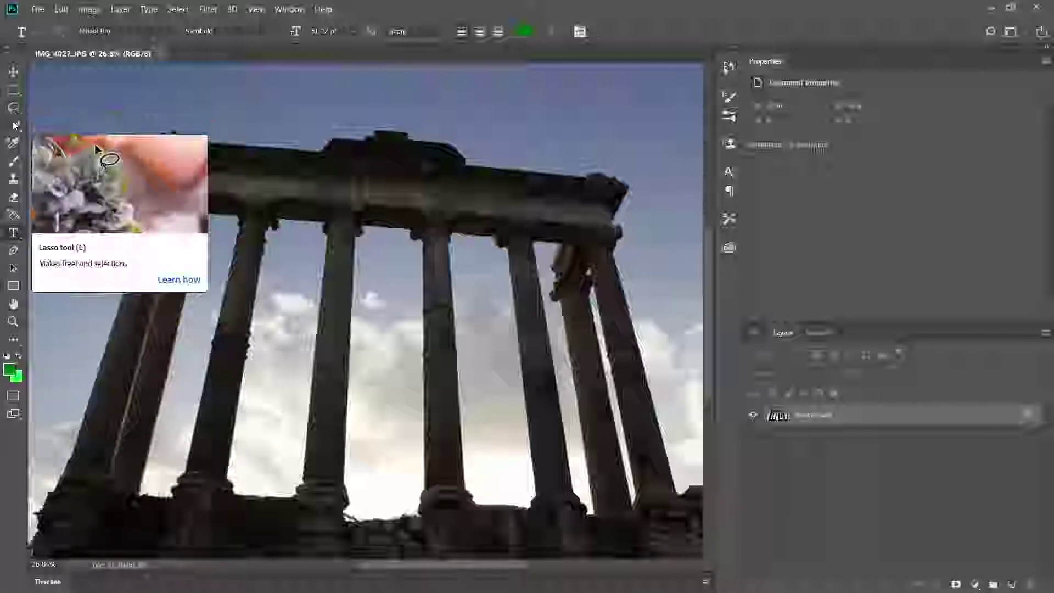
# Step: Select the temple's entablature, columns and stone base with the Quick Selection tool, leaving out the sky
pyautogui.click(16, 125)
pyautogui.rightClick(16, 129)
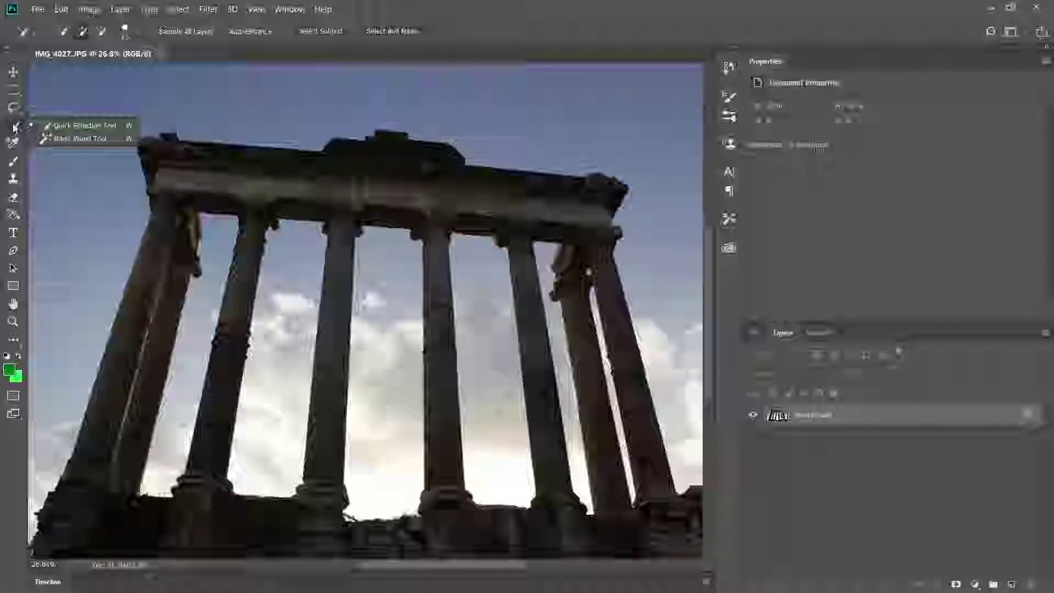
pyautogui.click(77, 126)
pyautogui.moveTo(204, 165)
pyautogui.mouseDown()
pyautogui.moveTo(368, 173)
pyautogui.moveTo(608, 216)
pyautogui.moveTo(615, 347)
pyautogui.moveTo(607, 301)
pyautogui.moveTo(637, 385)
pyautogui.moveTo(644, 453)
pyautogui.mouseUp()
pyautogui.moveTo(656, 504); pyautogui.dragTo(658, 527)
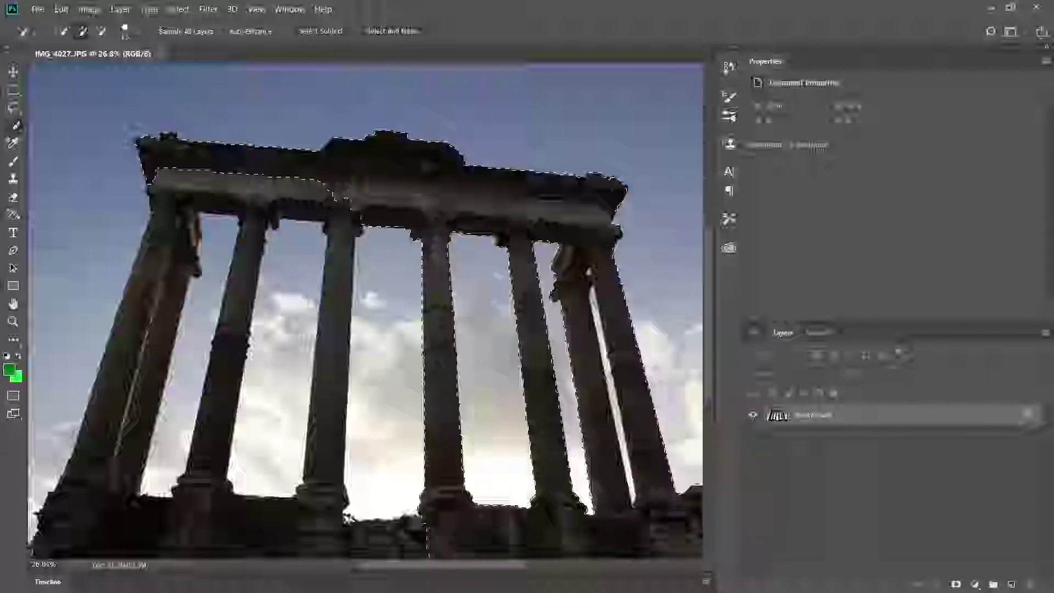
pyautogui.moveTo(439, 528); pyautogui.dragTo(231, 524)
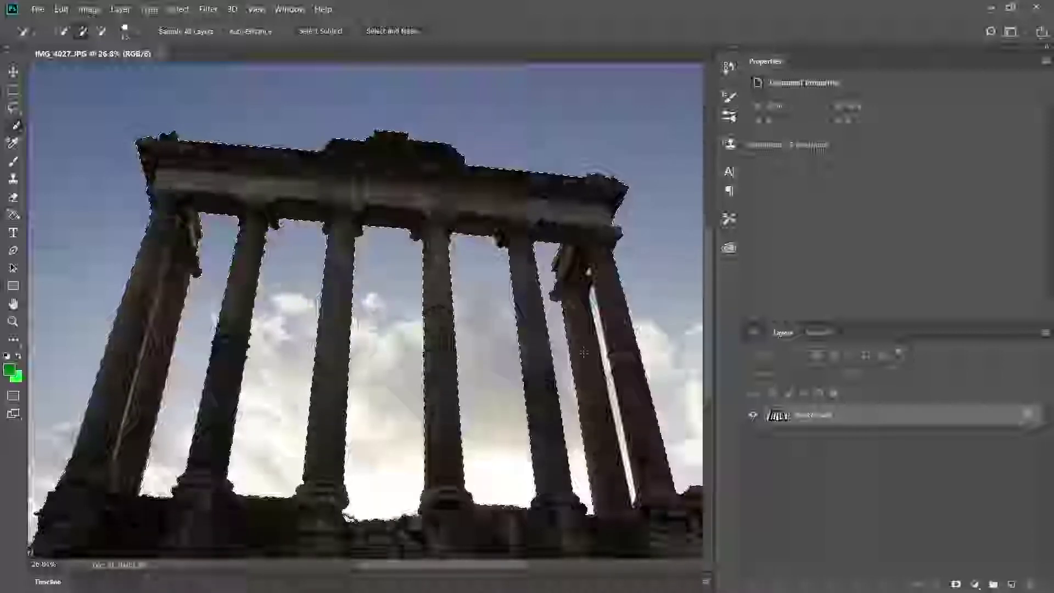
# Step: Subtract the narrow strip of sky between the two rightmost columns from the temple selection
pyautogui.scroll(7, 622, 338)
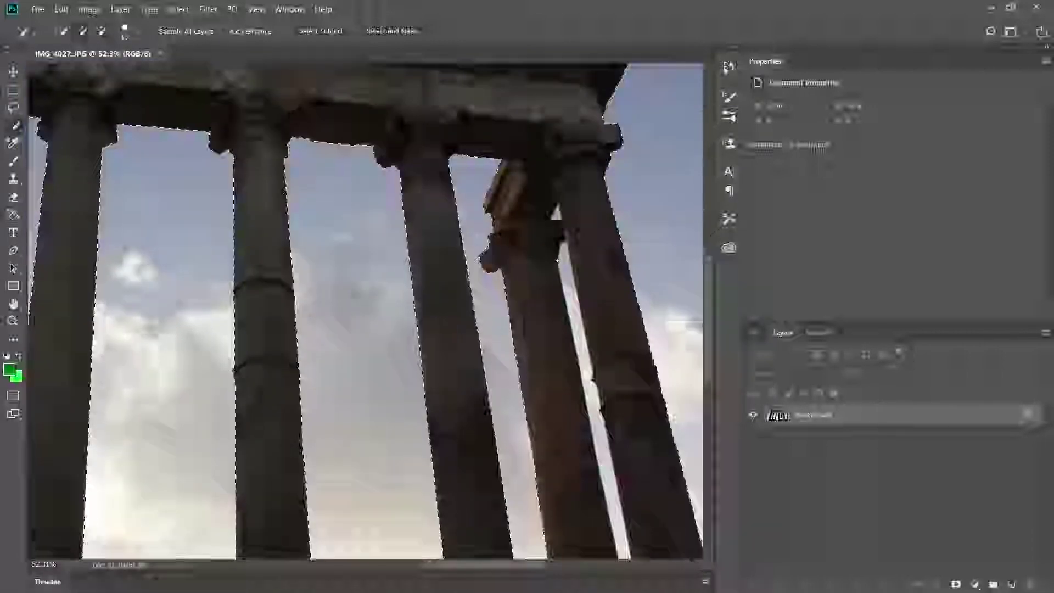
pyautogui.moveTo(565, 274); pyautogui.dragTo(573, 291)
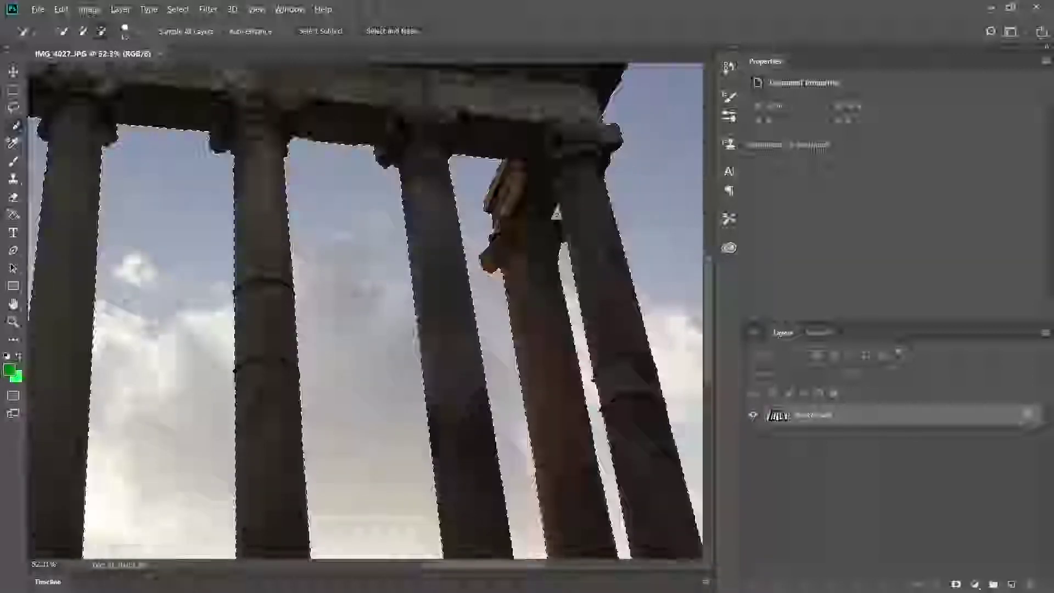
pyautogui.scroll(5, 558, 222)
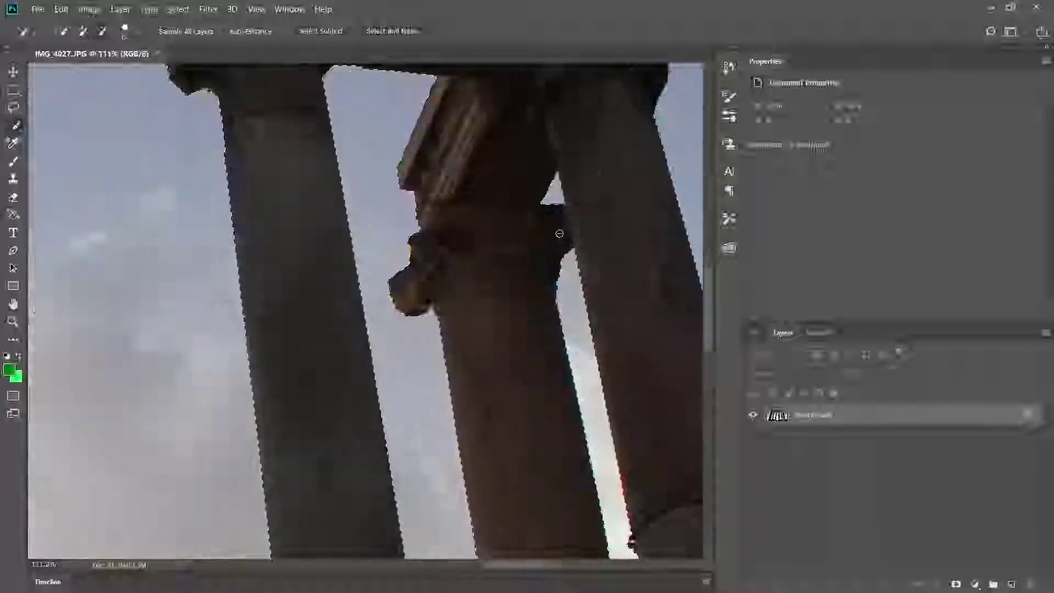
pyautogui.scroll(5, 558, 233)
pyautogui.scroll(-3, 508, 219)
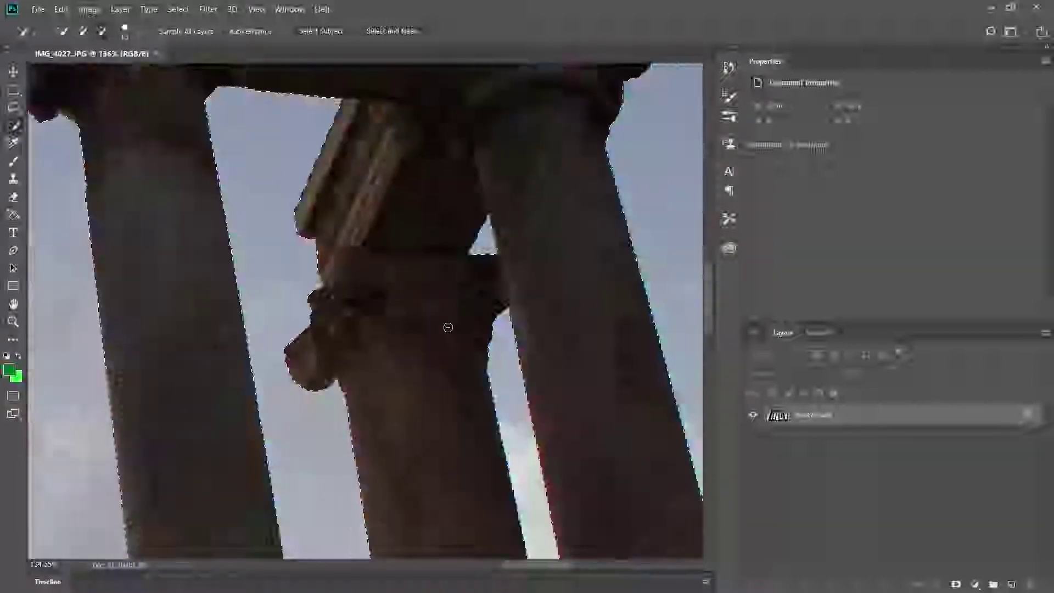
pyautogui.scroll(-10, 448, 327)
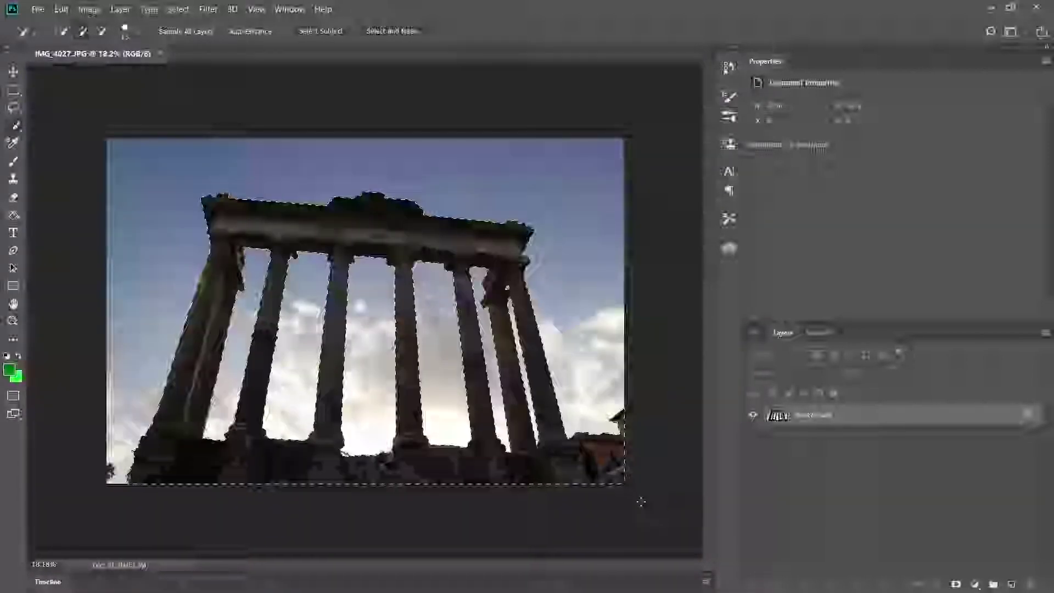
# Step: Refine the selection around the small plants on the wall beside the column base
pyautogui.scroll(3, 336, 398)
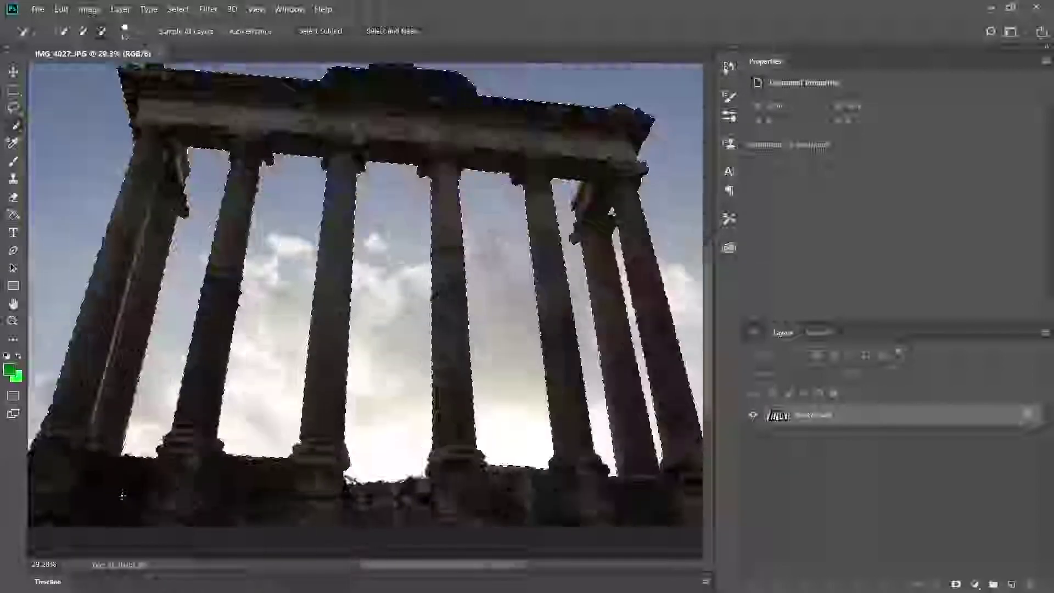
pyautogui.scroll(10, 561, 473)
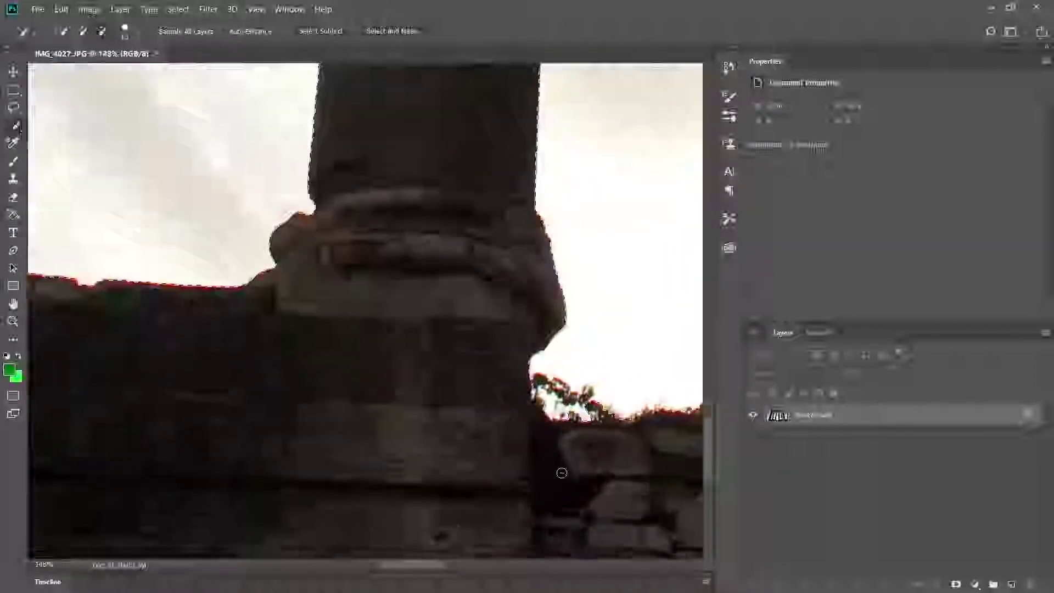
pyautogui.moveTo(539, 381); pyautogui.dragTo(630, 412)
pyautogui.scroll(-12, 282, 365)
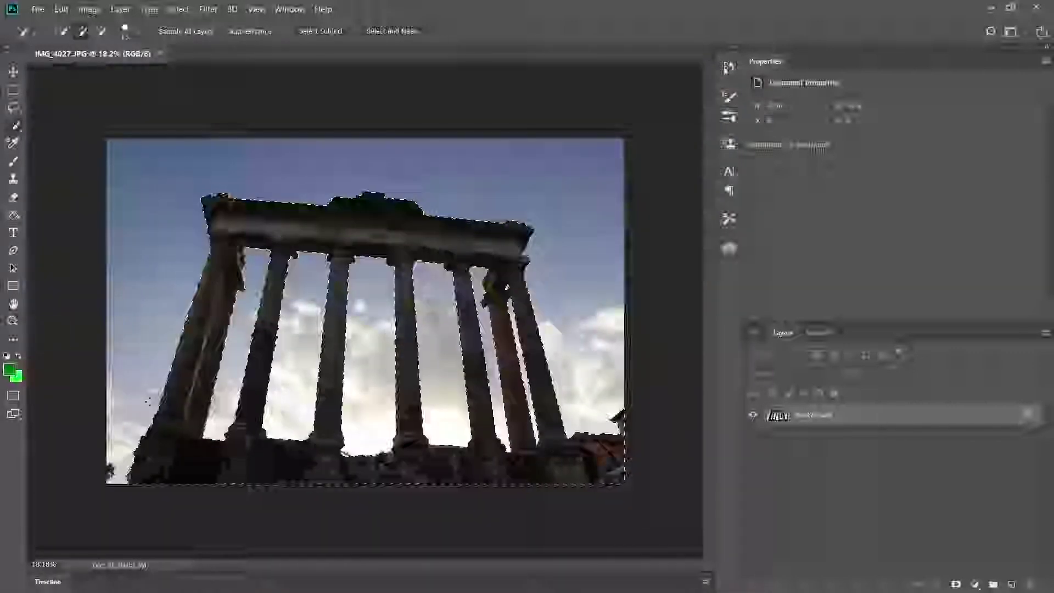
# Step: Copy the selected temple onto its own layer and hide the Background layer
pyautogui.scroll(4, 127, 460)
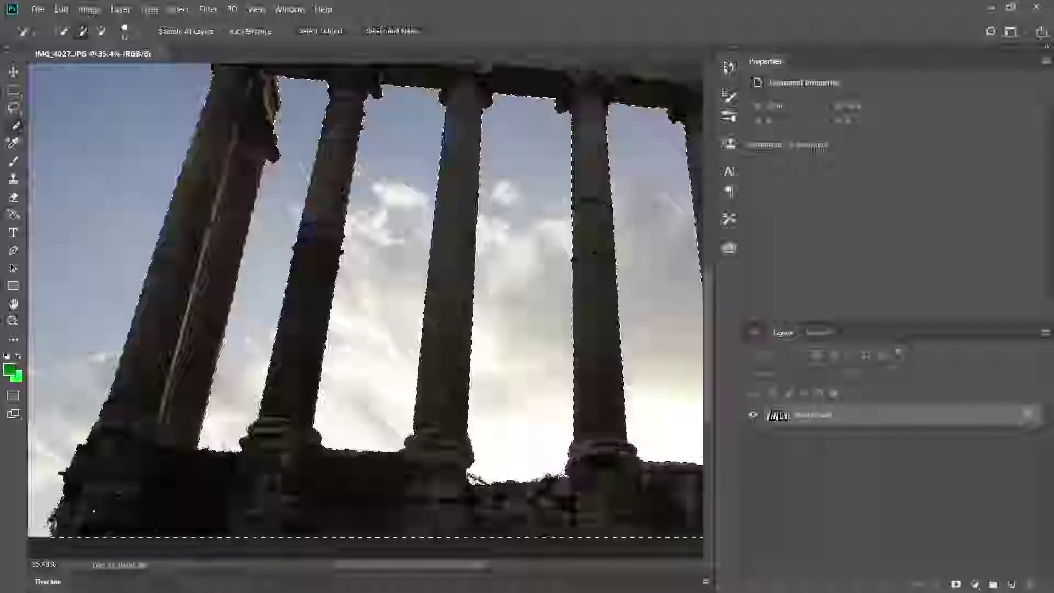
pyautogui.scroll(-3, 165, 431)
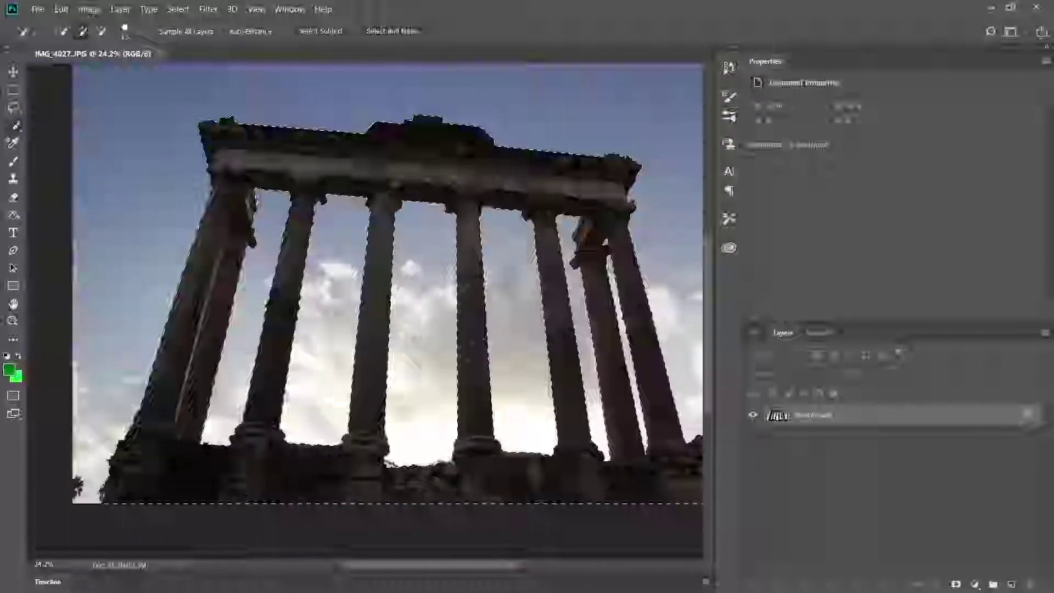
pyautogui.hotkey('ctrl', 'j')
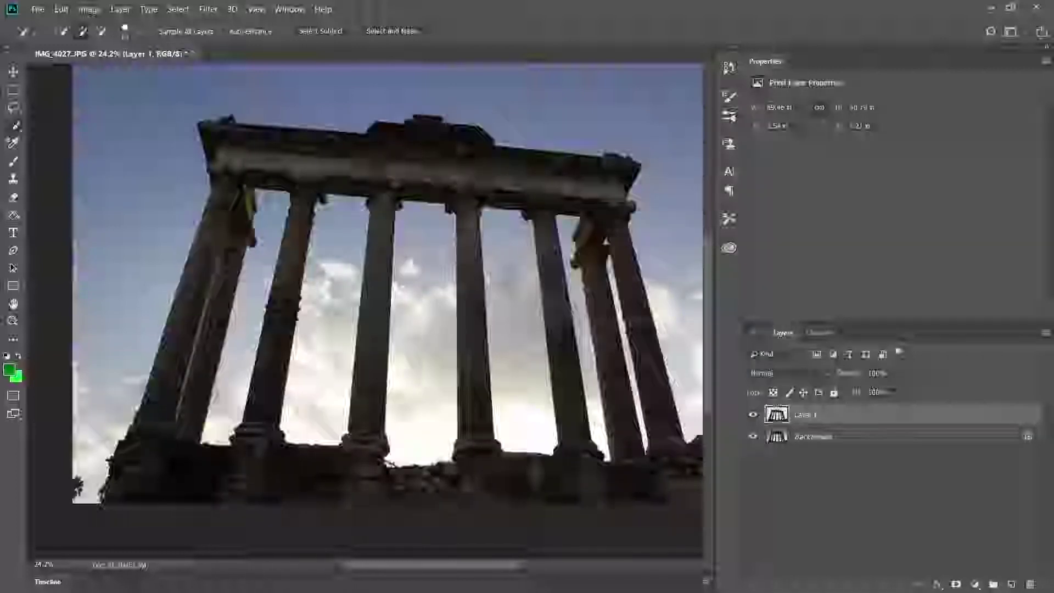
pyautogui.click(753, 436)
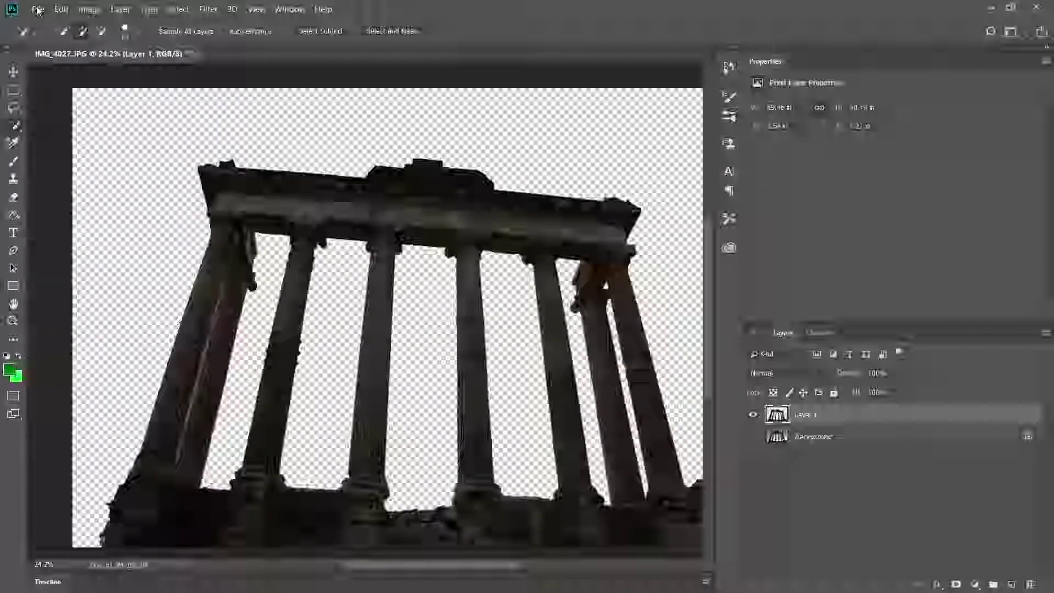
# Step: Start saving the document under a new name and go to the SourceFiles folder inside Instagram Devotionals
pyautogui.click(36, 9)
pyautogui.click(74, 158)
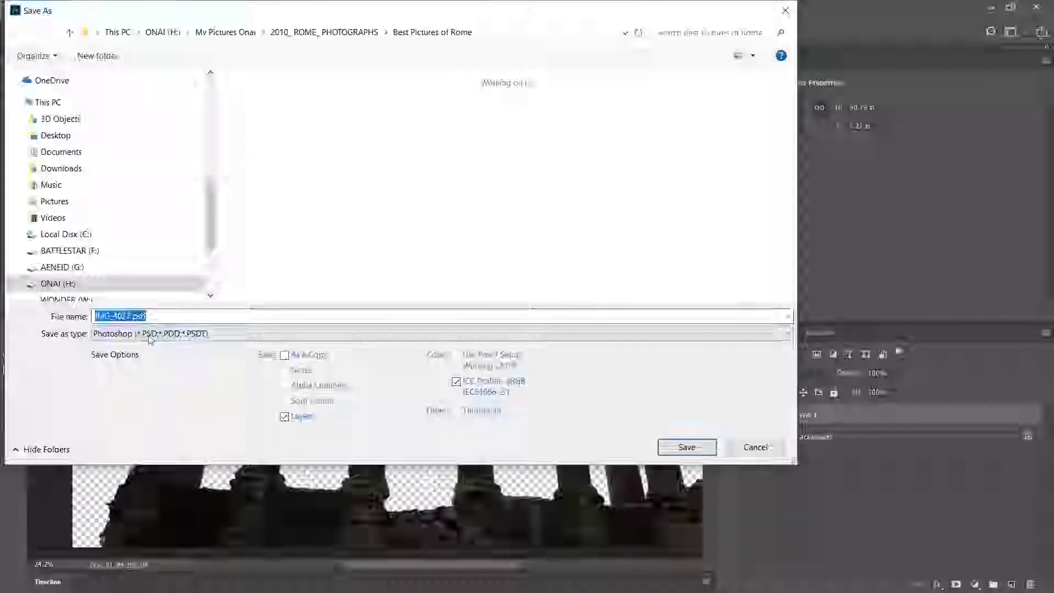
pyautogui.click(212, 146)
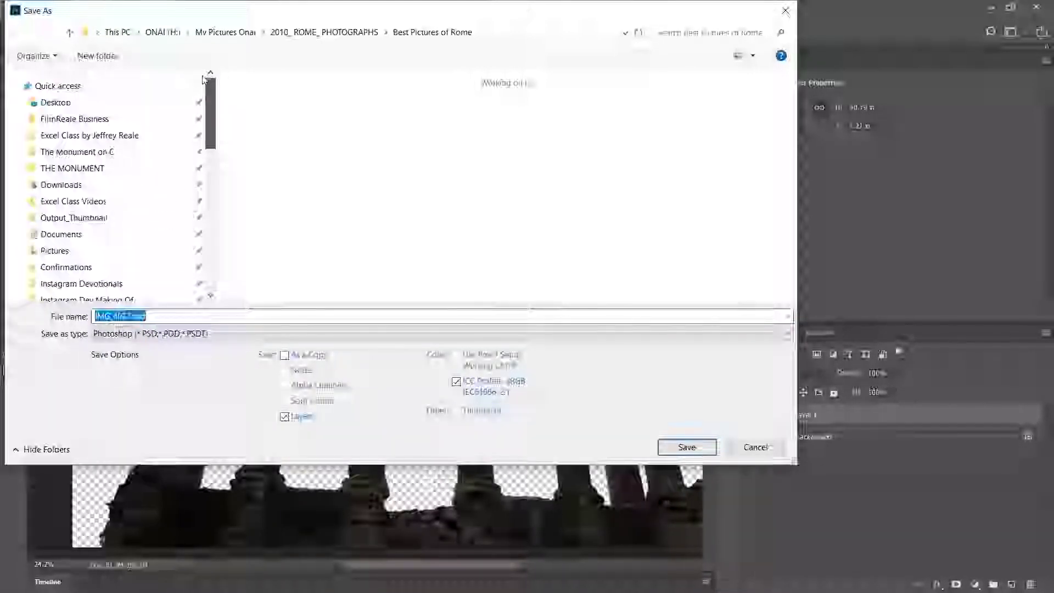
pyautogui.scroll(-3, 104, 165)
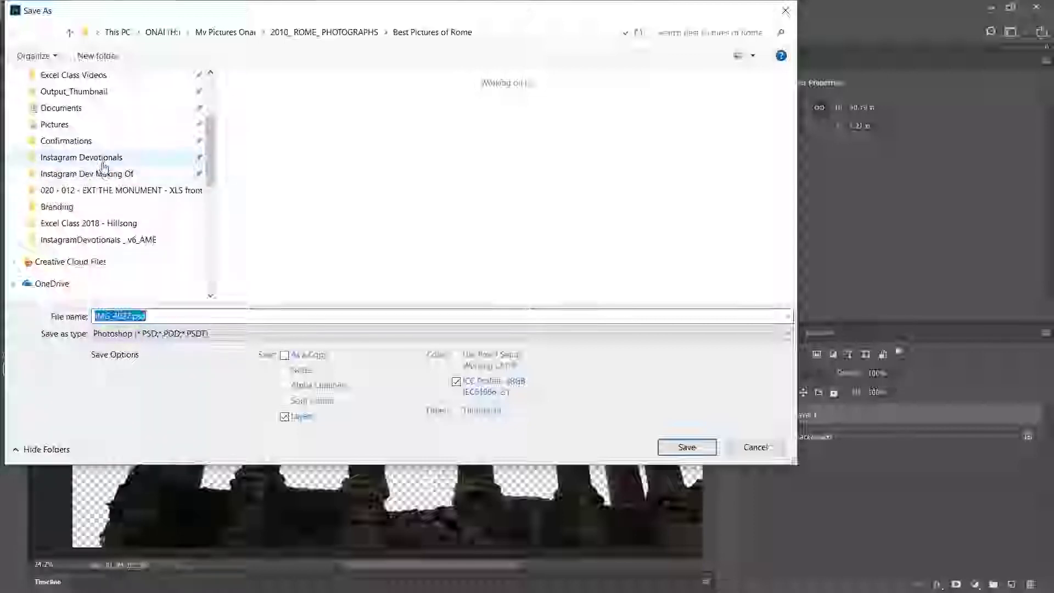
pyautogui.click(103, 160)
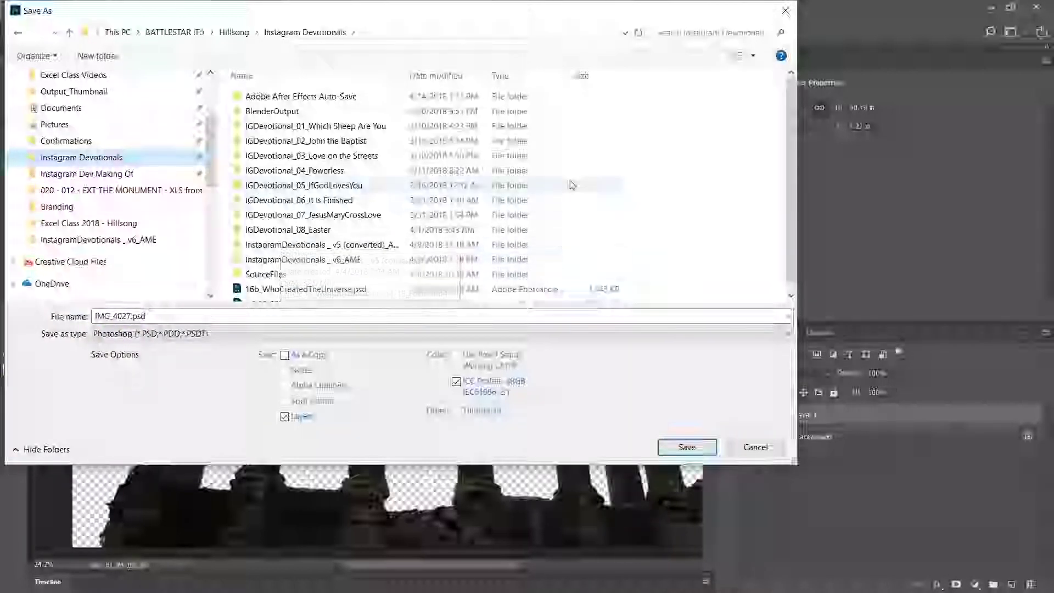
pyautogui.doubleClick(266, 274)
# Step: Create a folder named 23_PersonalEmpire in SourceFiles and open it as the save location
pyautogui.rightClick(387, 215)
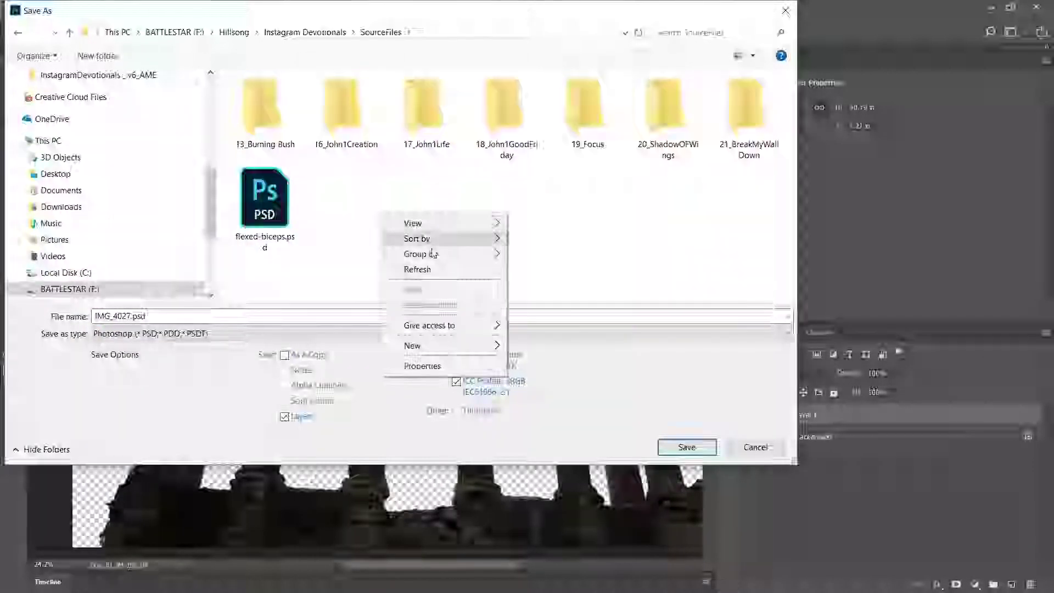
pyautogui.moveTo(422, 345)
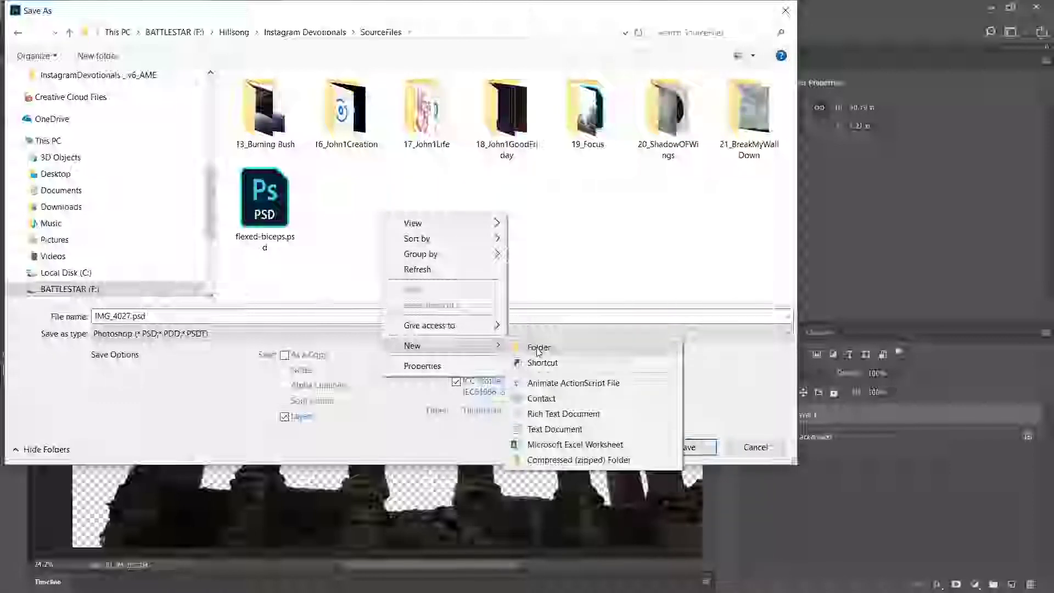
pyautogui.click(537, 348)
pyautogui.write('23')
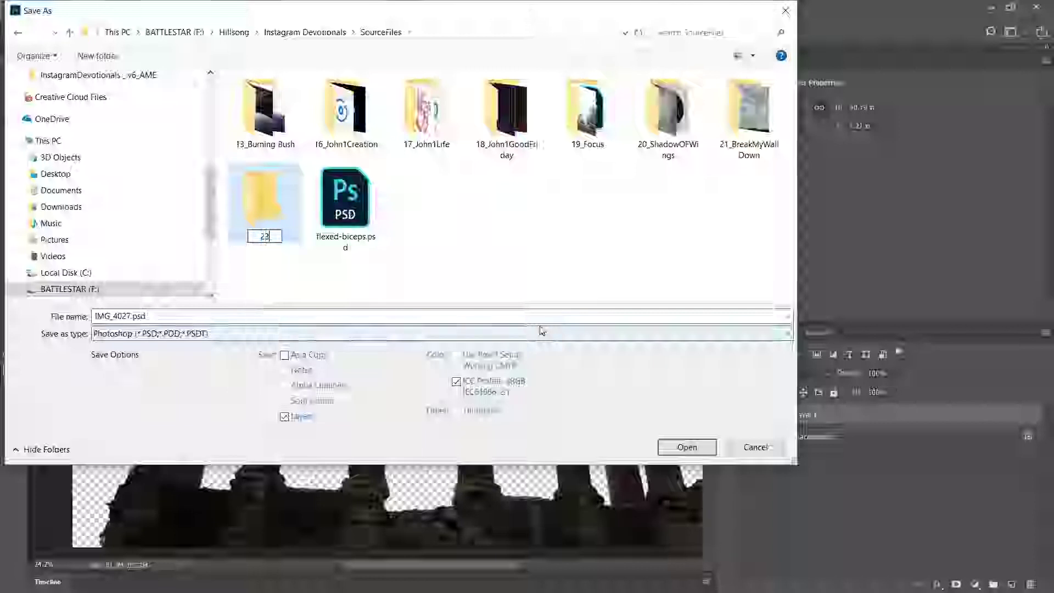
pyautogui.write('_')
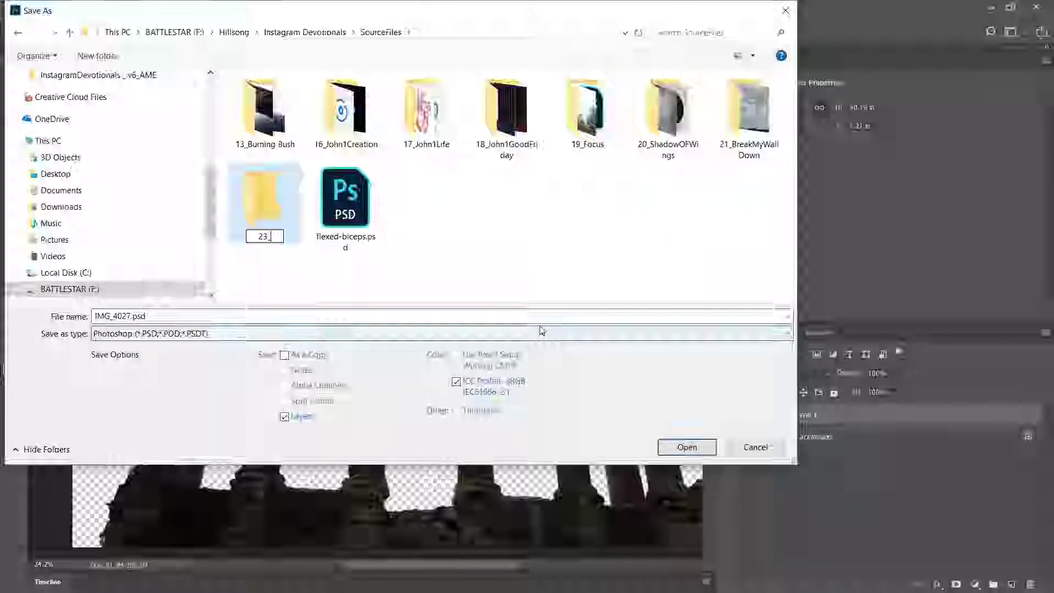
pyautogui.write('Persoan')
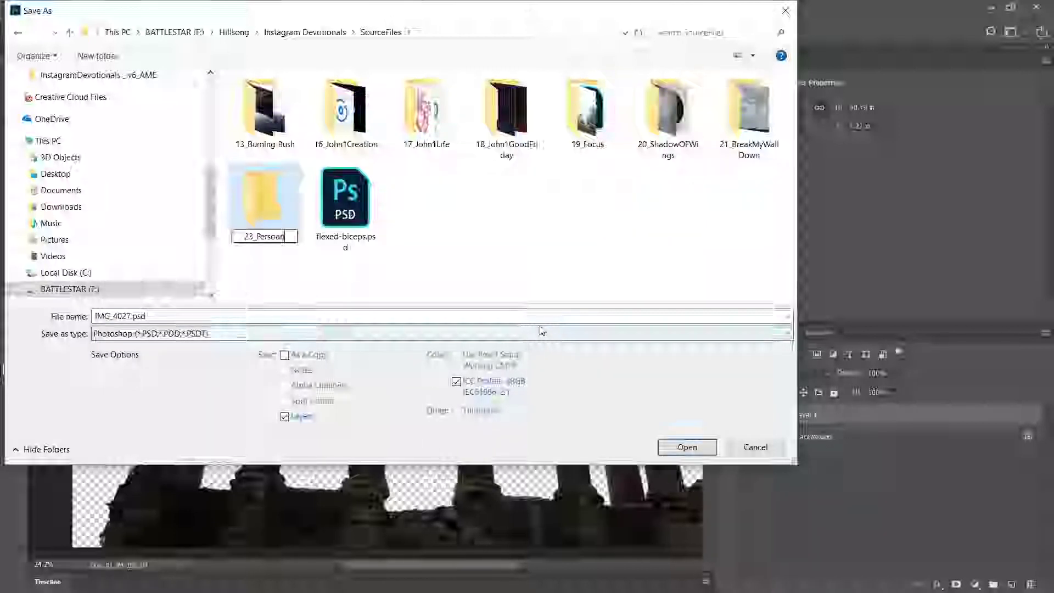
pyautogui.press('BackSpace')
pyautogui.press('BackSpace')
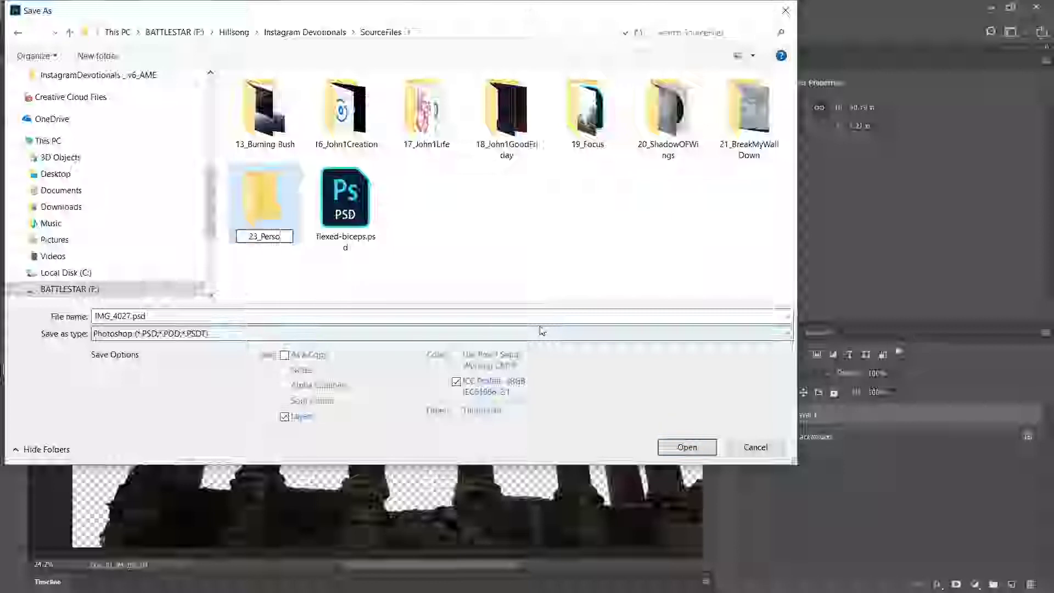
pyautogui.write('nalEm')
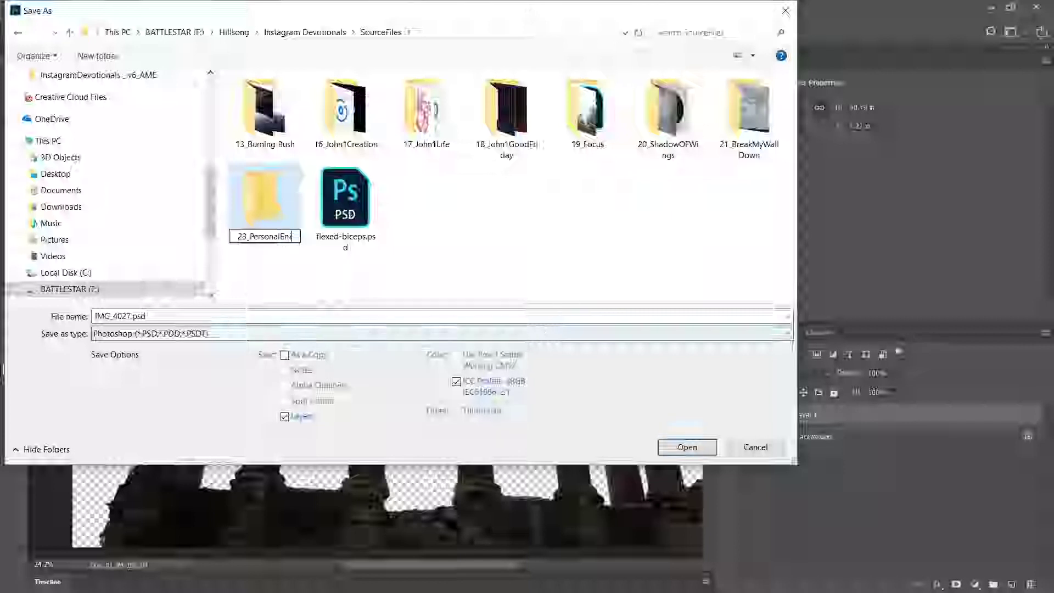
pyautogui.write('En')
pyautogui.press('BackSpace')
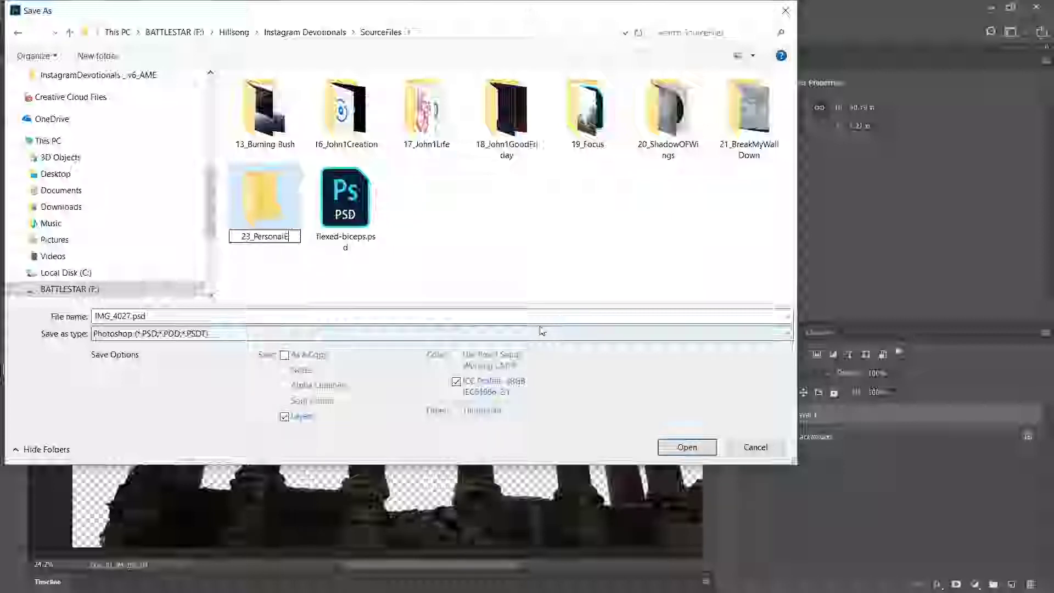
pyautogui.write('mpire')
pyautogui.press('Return')
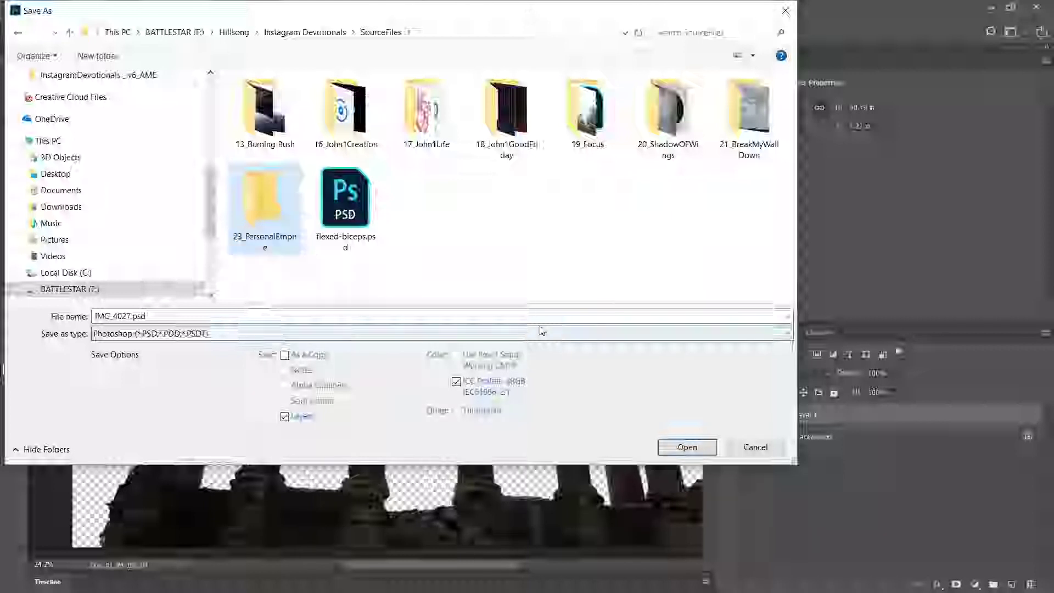
pyautogui.press('Return')
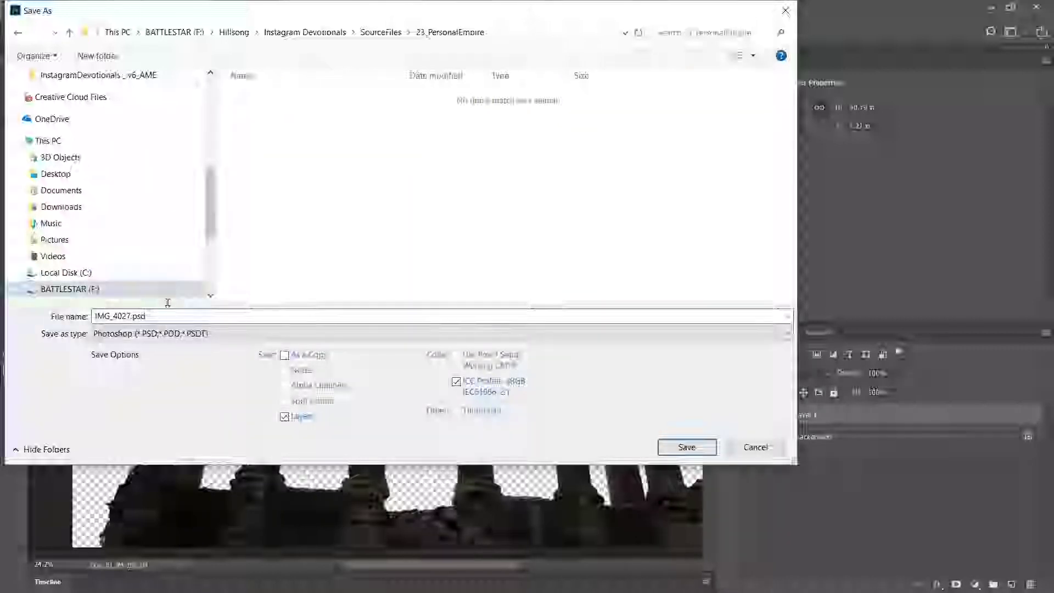
# Step: Name the Photoshop file Columns.psd
pyautogui.click(140, 316)
pyautogui.moveTo(132, 316); pyautogui.dragTo(84, 319)
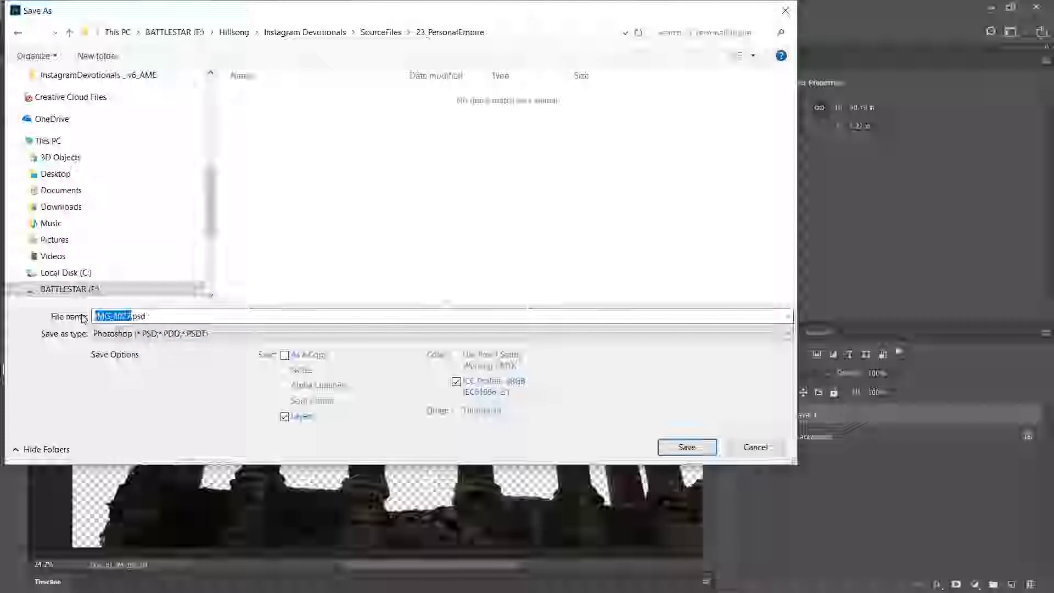
pyautogui.write('Col')
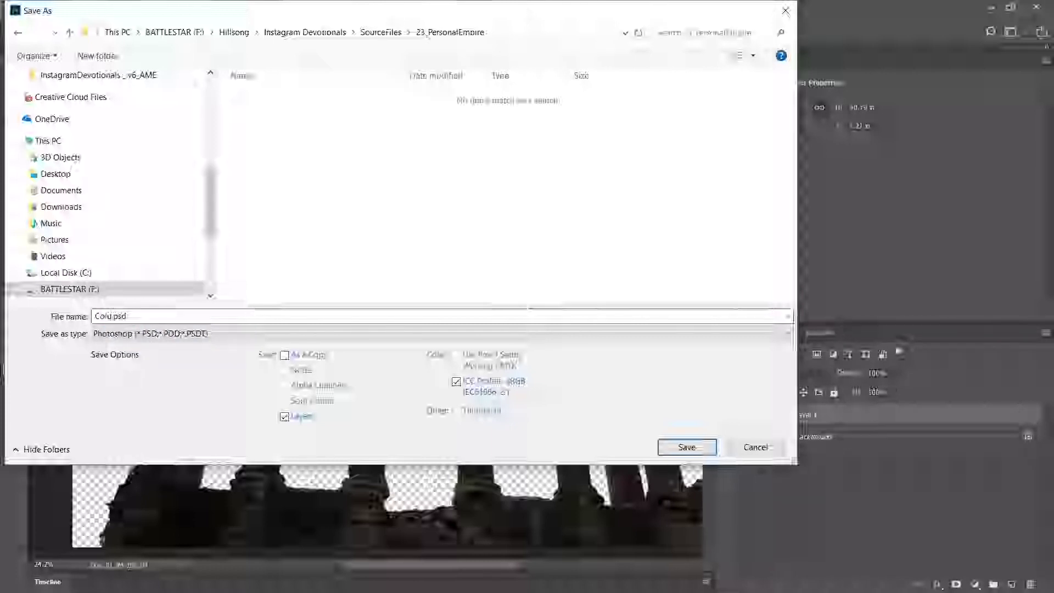
pyautogui.write('umns')
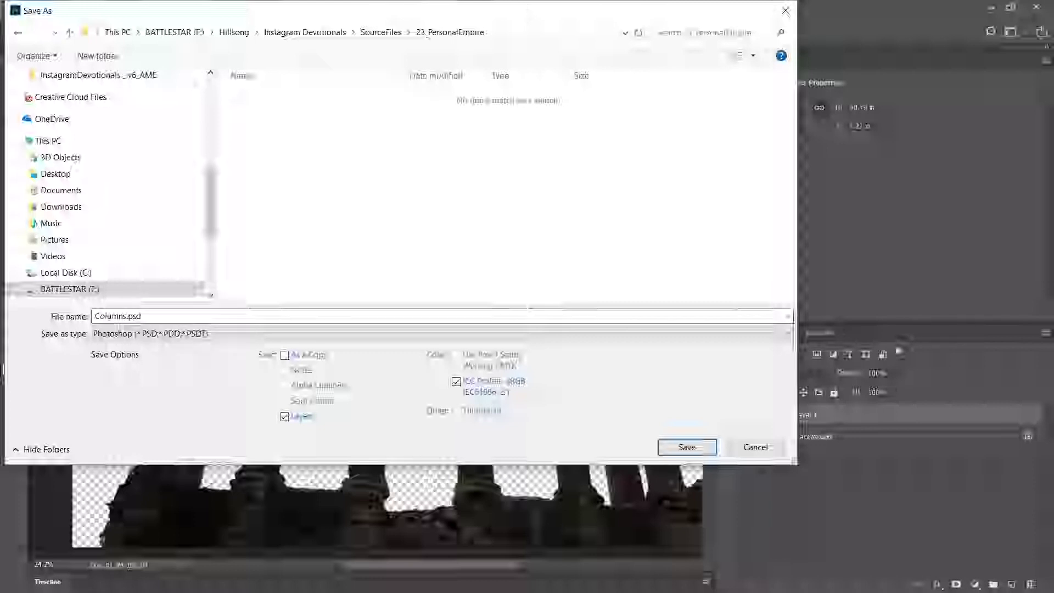
pyautogui.doubleClick(106, 318)
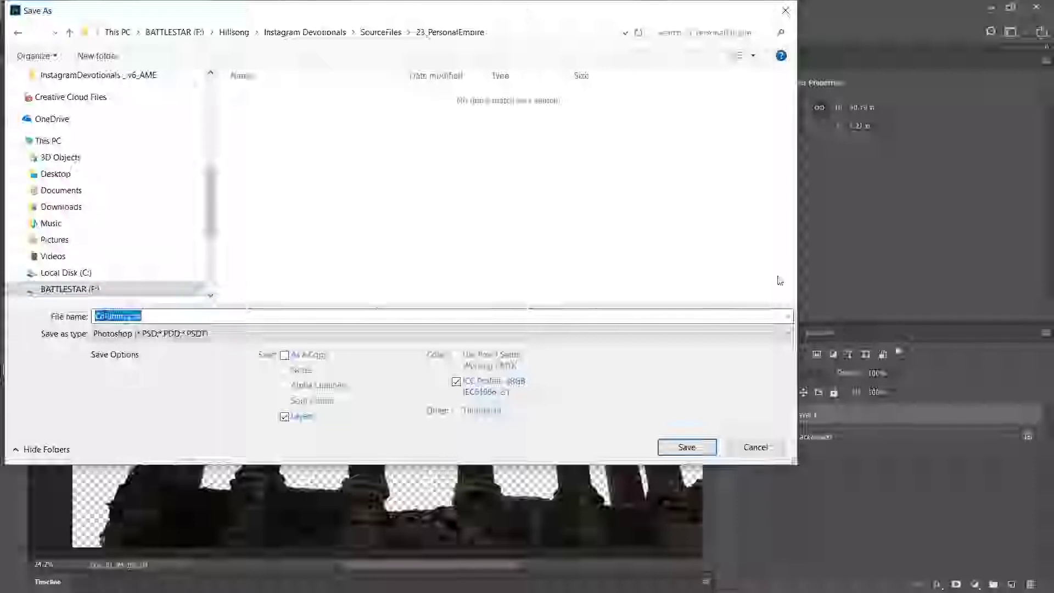
pyautogui.hotkey('alt', 'Tab')
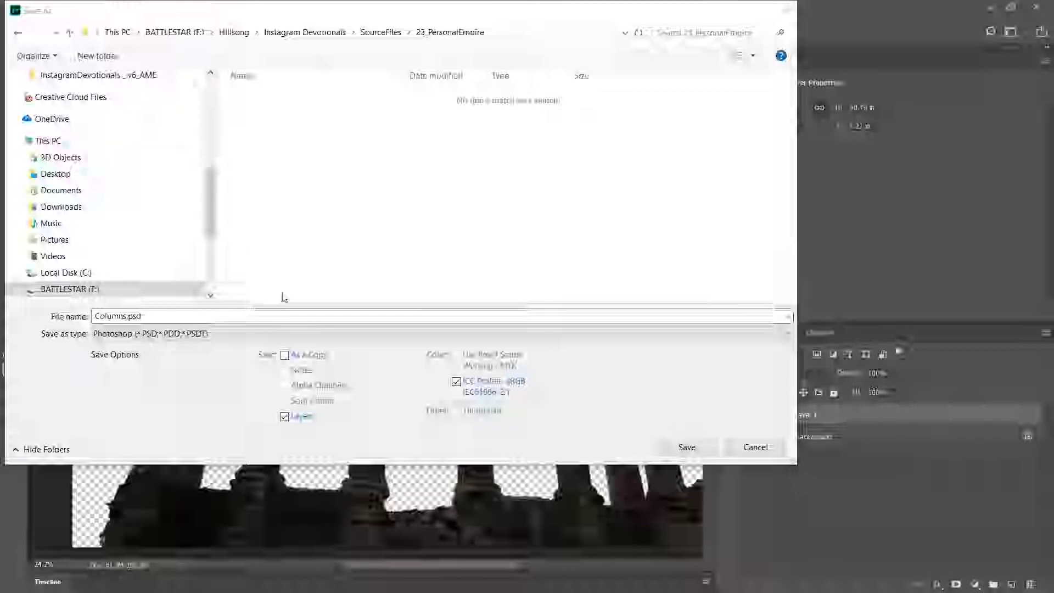
pyautogui.click(697, 380)
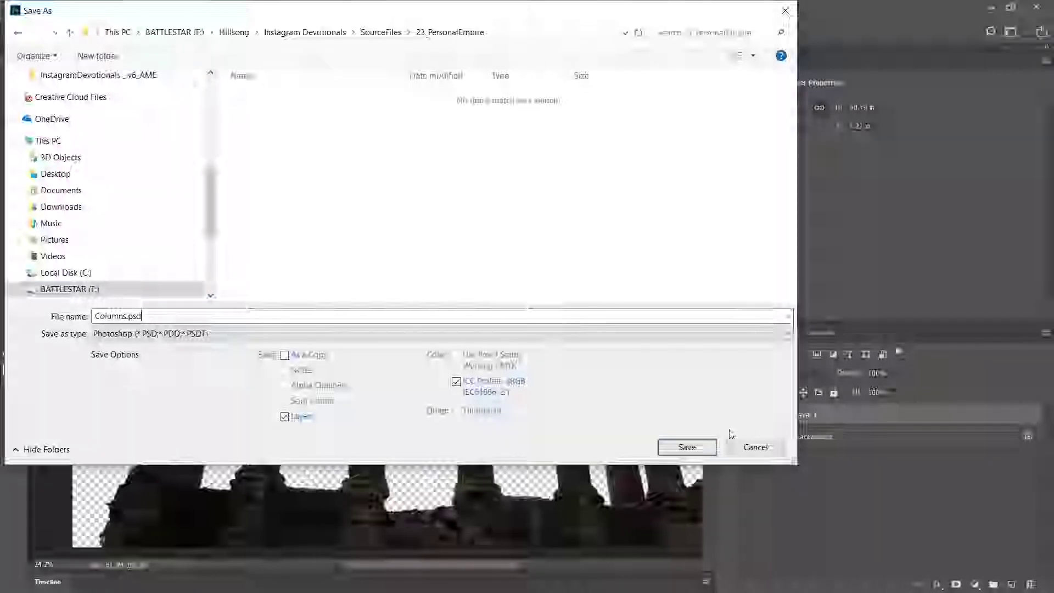
# Step: Save Columns.psd, then switch to After Effects and add its Layer 1 as footage to the 23_FollowOnYouTube composition
pyautogui.click(696, 447)
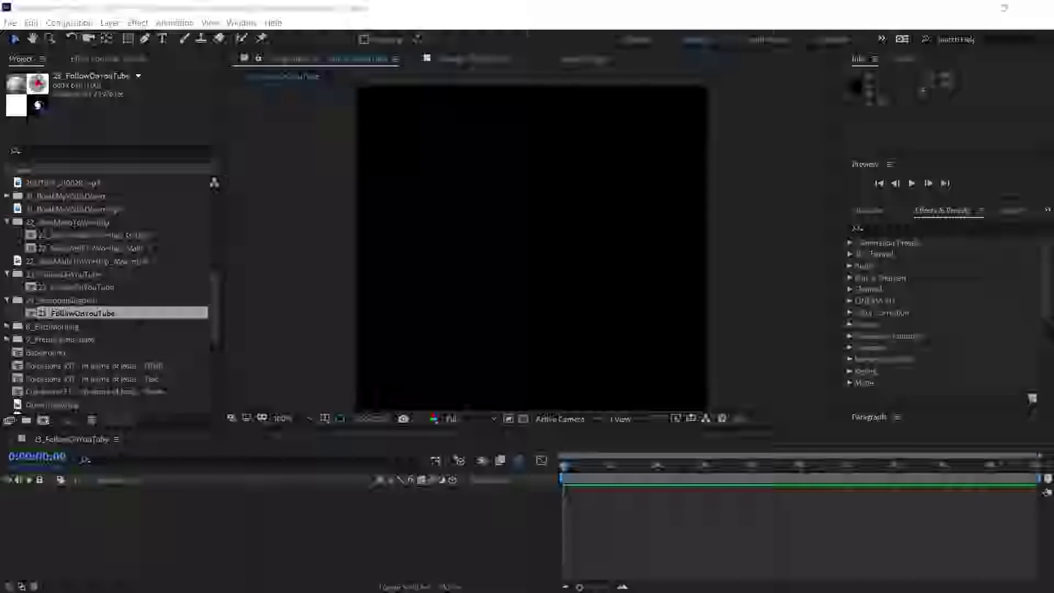
pyautogui.moveTo(324, 476); pyautogui.dragTo(227, 563)
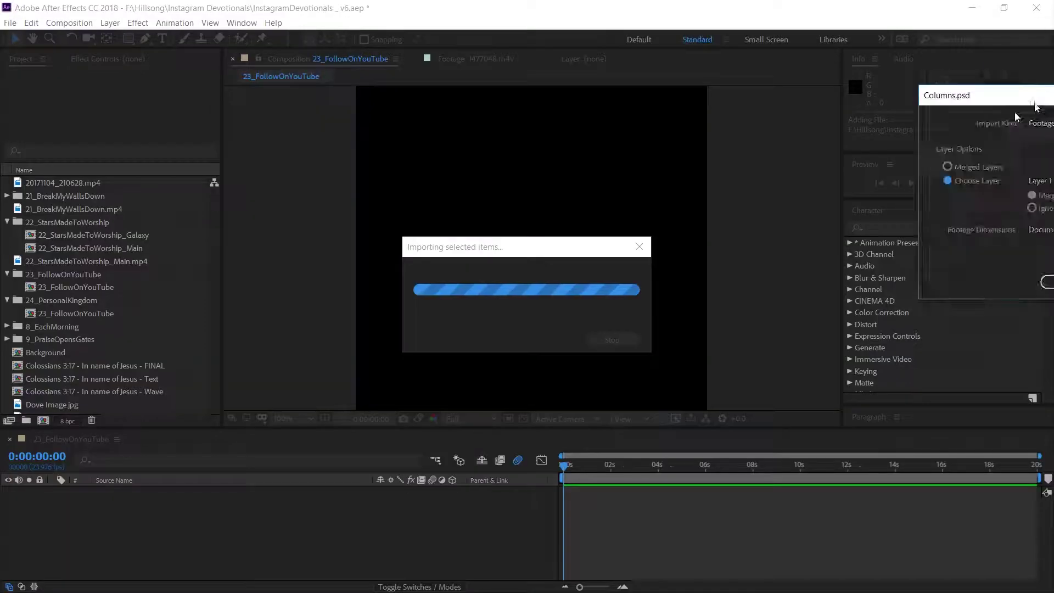
pyautogui.click(509, 256)
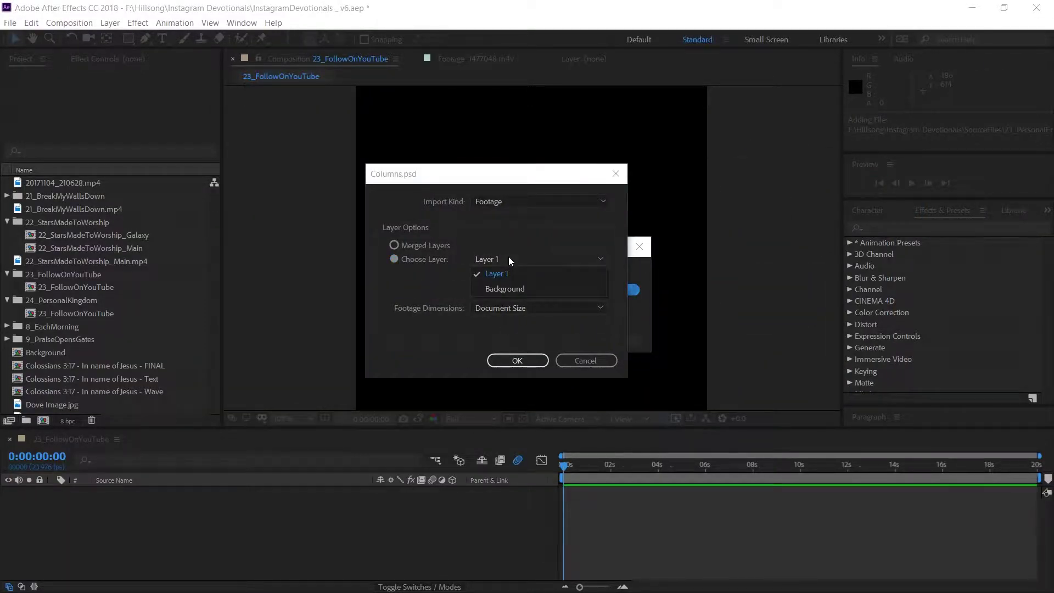
pyautogui.click(494, 272)
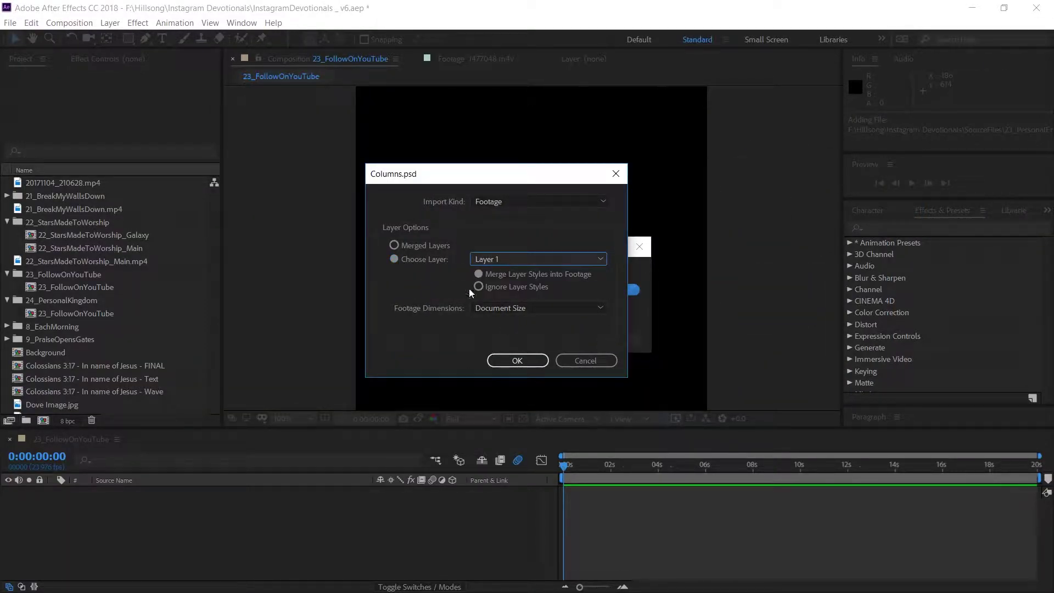
pyautogui.click(505, 361)
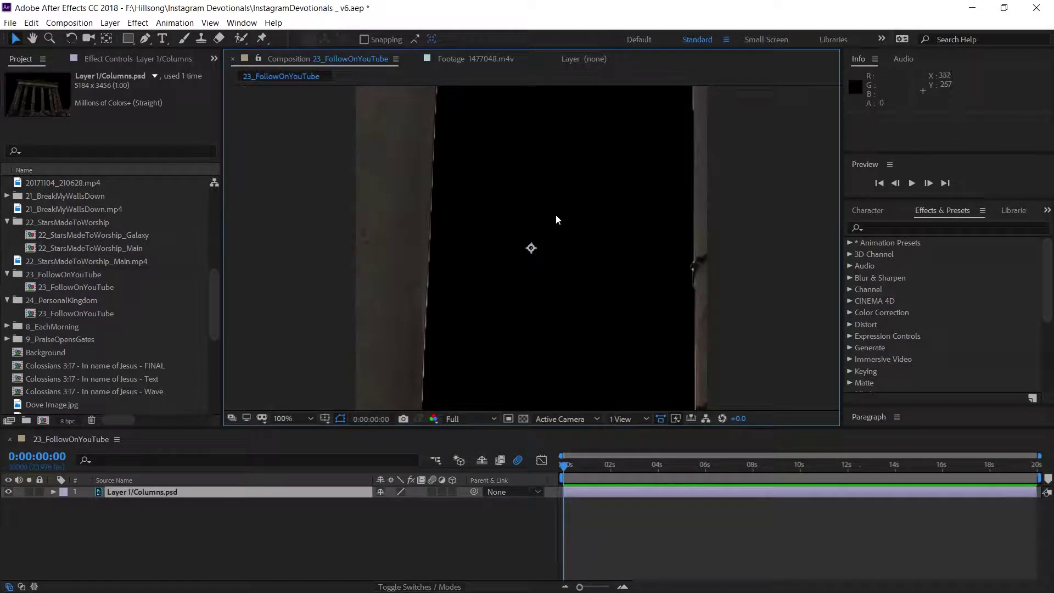
# Step: Scale the Columns layer down proportionally to about 17%
pyautogui.scroll(-3, 601, 245)
pyautogui.scroll(2, 649, 332)
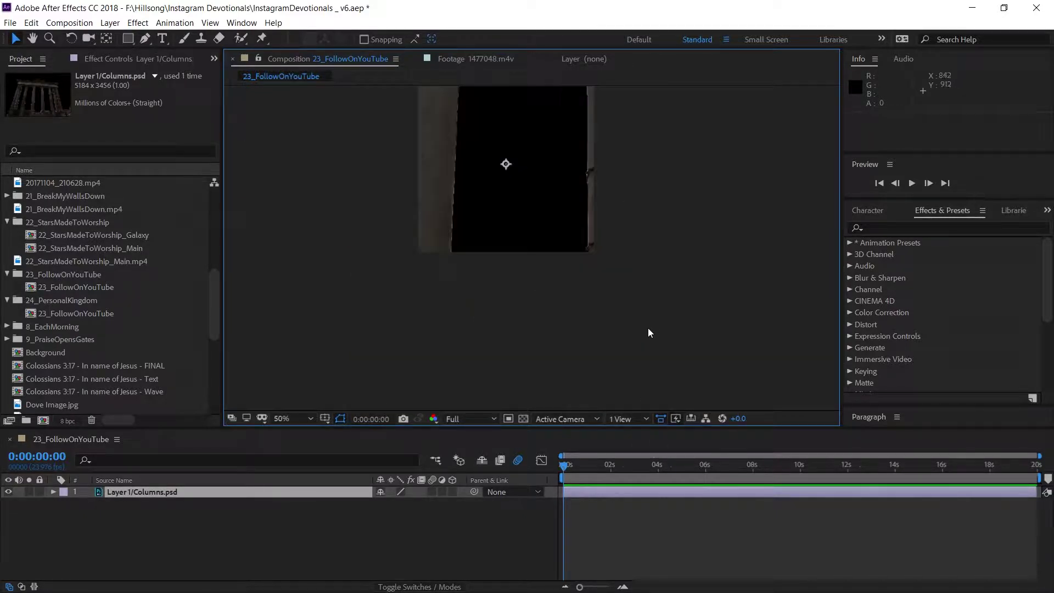
pyautogui.click(523, 419)
pyautogui.click(523, 419)
pyautogui.scroll(-7, 552, 245)
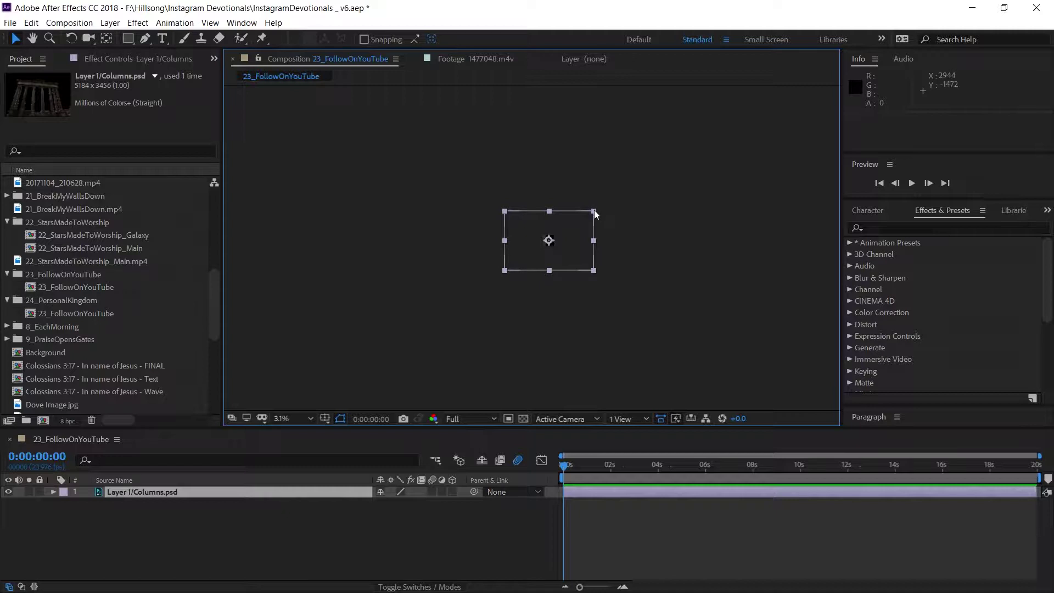
pyautogui.click(595, 211)
pyautogui.click(593, 217)
pyautogui.moveTo(593, 212); pyautogui.dragTo(566, 232)
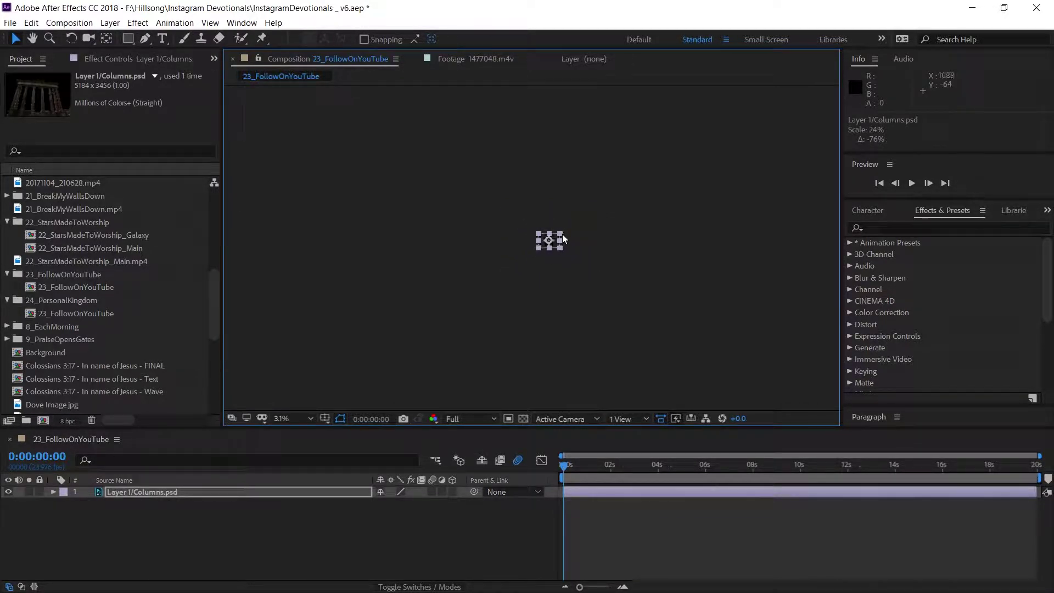
pyautogui.scroll(8, 558, 236)
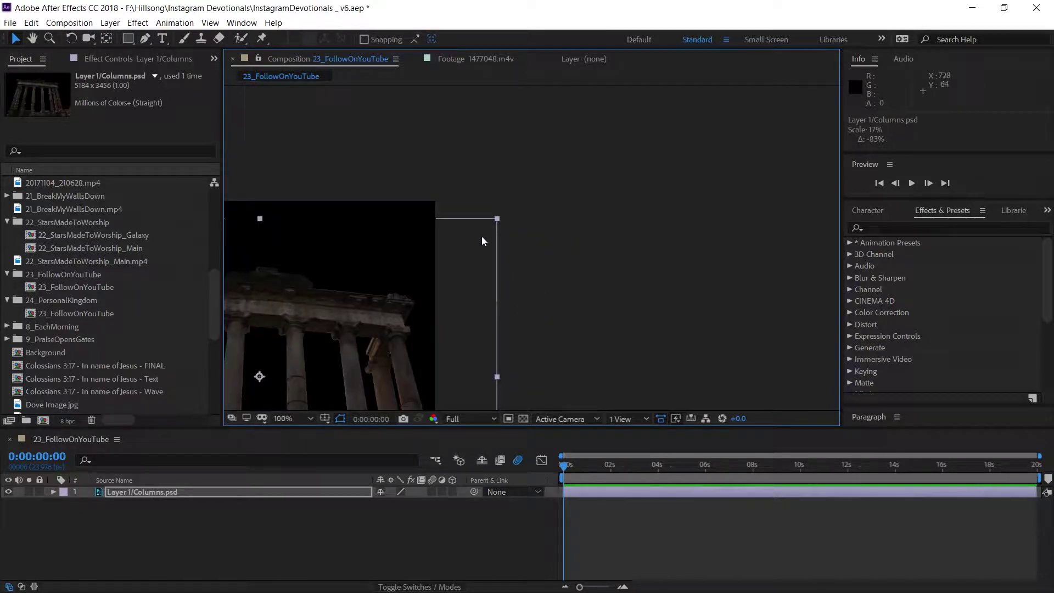
# Step: Scale the Columns layer down to about 8% and move it to about 299, 519 at the frame's lower edge
pyautogui.moveTo(500, 270); pyautogui.dragTo(569, 262)
pyautogui.scroll(-1, 653, 125)
pyautogui.hotkey('ctrl', 'z')
pyautogui.scroll(3, 568, 264)
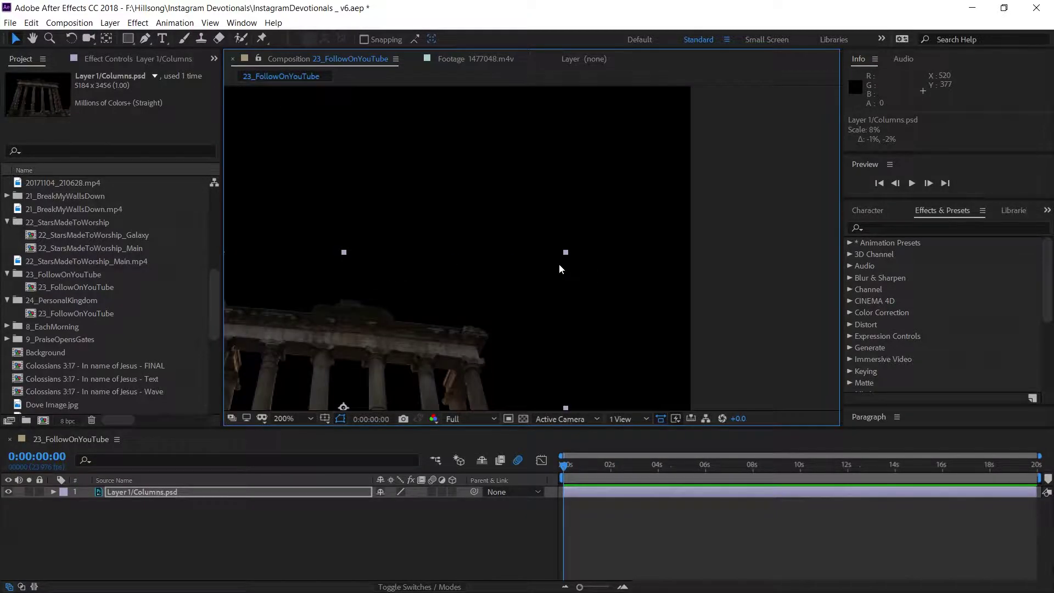
pyautogui.scroll(-2, 559, 263)
pyautogui.moveTo(537, 281); pyautogui.dragTo(523, 286)
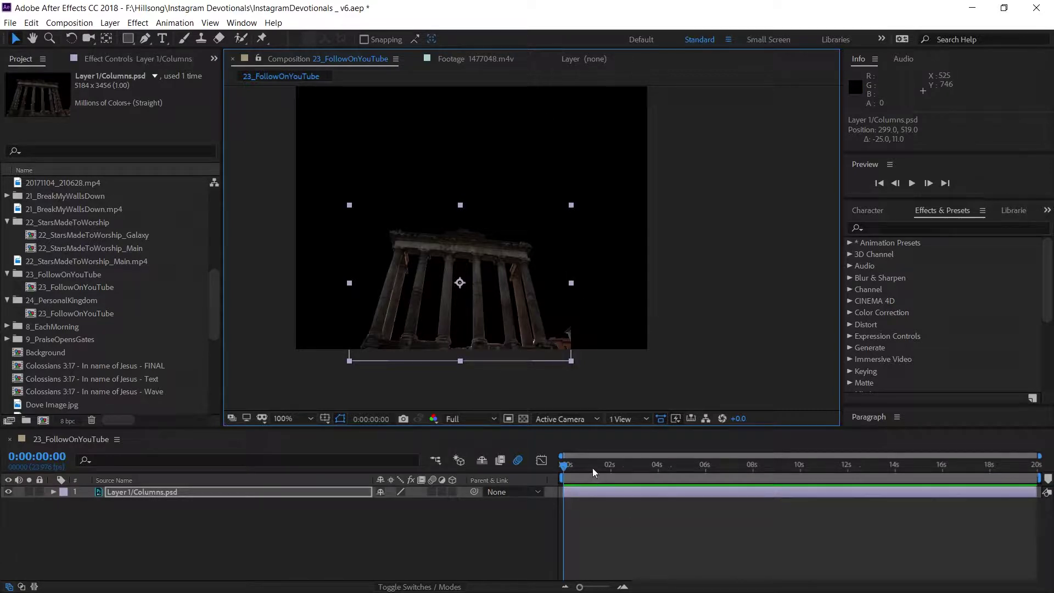
# Step: Move the current time to 0:00:02:10 and shift the columns horizontally to about 314, 519
pyautogui.moveTo(593, 472); pyautogui.dragTo(608, 470)
pyautogui.moveTo(693, 466); pyautogui.dragTo(621, 466)
pyautogui.moveTo(551, 331); pyautogui.dragTo(560, 331)
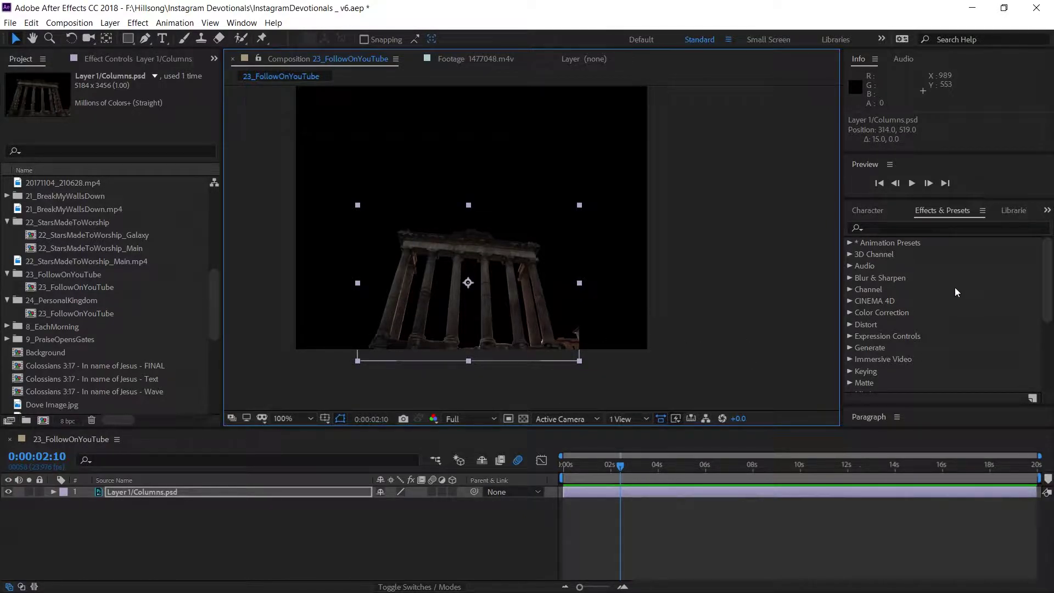
# Step: Apply the Hue/Saturation effect to the Columns layer with Master Saturation at -50 and Master Hue at -90°
pyautogui.click(849, 312)
pyautogui.scroll(-4, 953, 332)
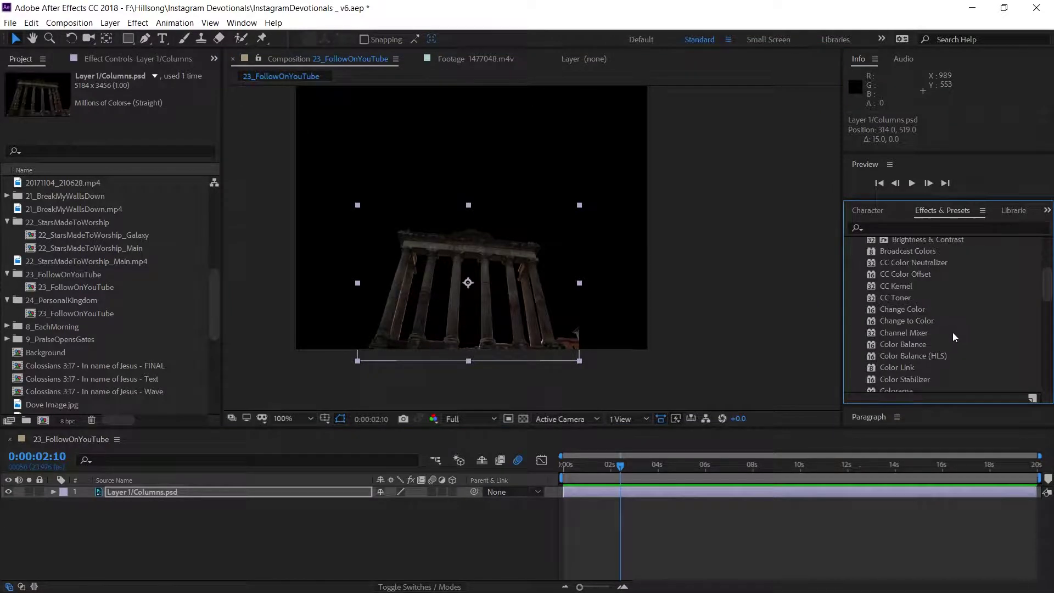
pyautogui.scroll(-3, 953, 332)
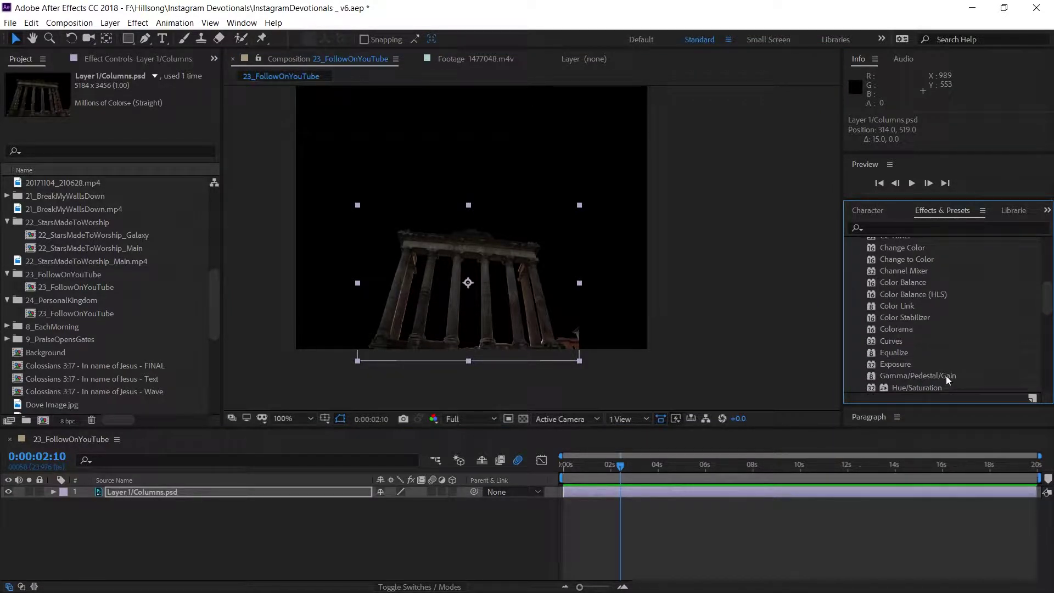
pyautogui.moveTo(940, 388); pyautogui.dragTo(686, 492)
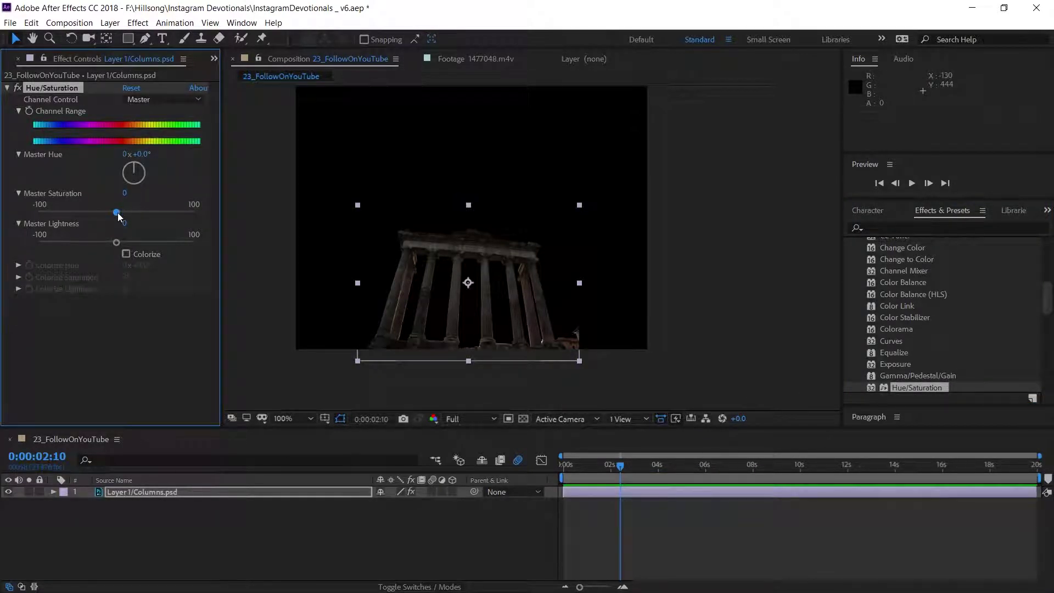
pyautogui.moveTo(113, 216); pyautogui.dragTo(77, 214)
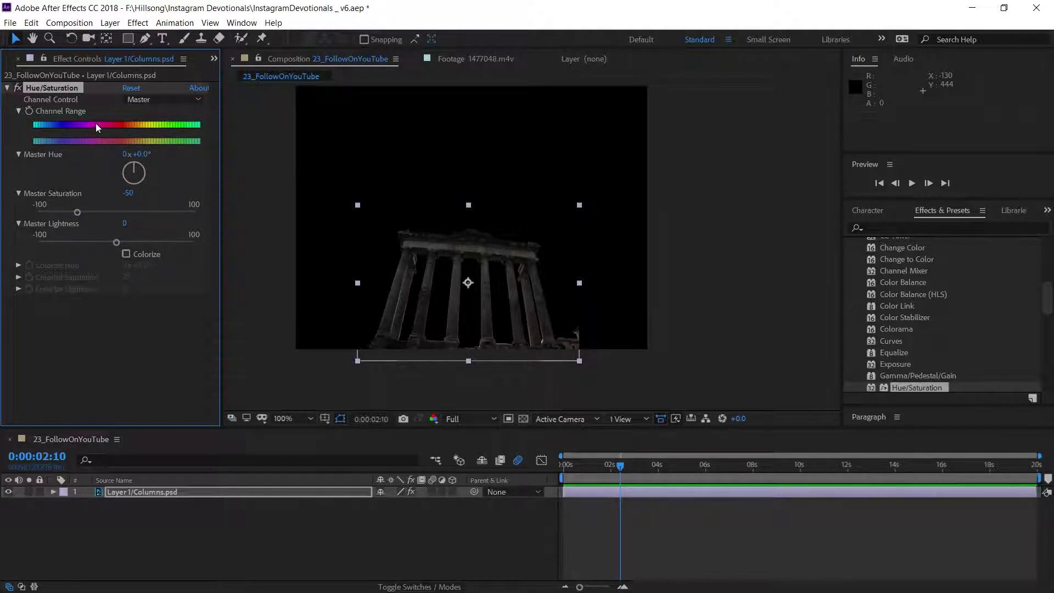
pyautogui.moveTo(126, 166)
pyautogui.mouseDown()
pyautogui.moveTo(109, 192)
pyautogui.moveTo(107, 171)
pyautogui.mouseUp()
# Step: Reposition the Columns layer to about 306, 511
pyautogui.moveTo(473, 137); pyautogui.dragTo(488, 157)
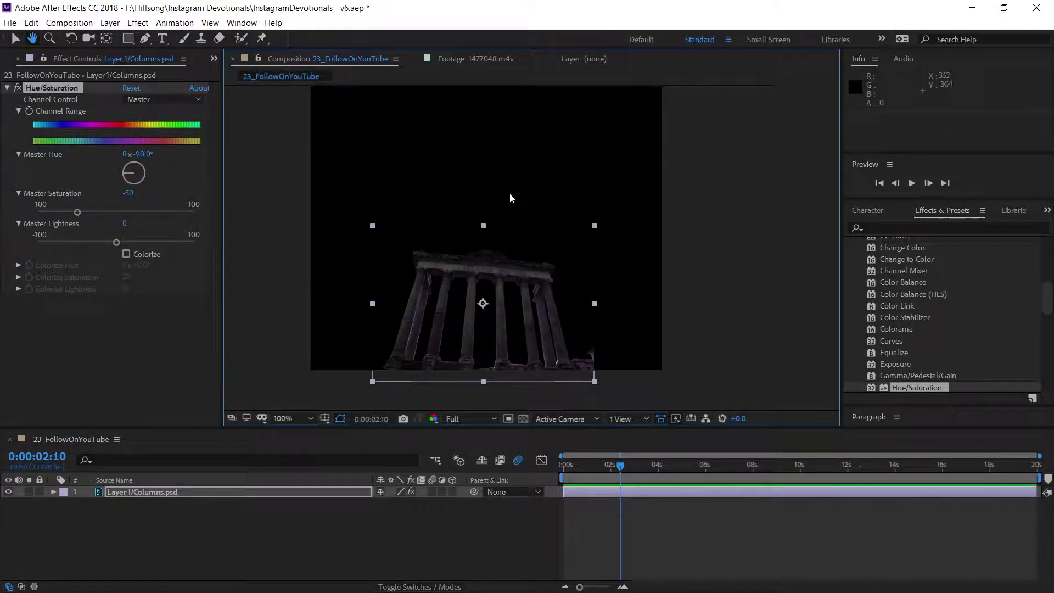
pyautogui.moveTo(511, 224); pyautogui.dragTo(535, 214)
pyautogui.moveTo(541, 293)
pyautogui.mouseDown()
pyautogui.moveTo(534, 312)
pyautogui.moveTo(539, 275)
pyautogui.moveTo(537, 289)
pyautogui.mouseUp()
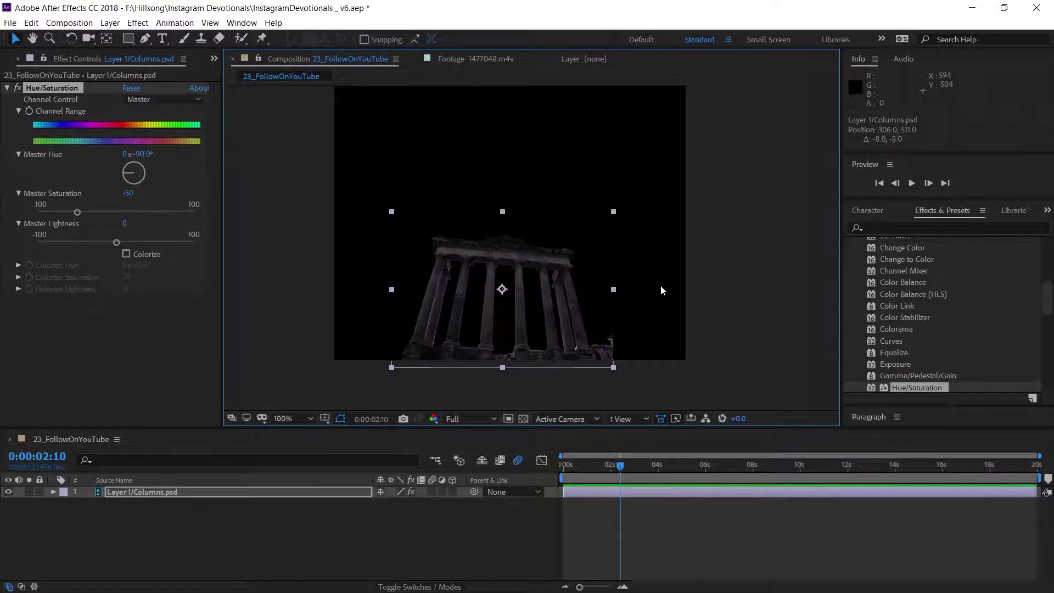
# Step: Switch to Photoshop, select the buildings to the right of the temple base on Layer 1 and delete them
pyautogui.scroll(2, 660, 286)
pyautogui.scroll(-3, 470, 220)
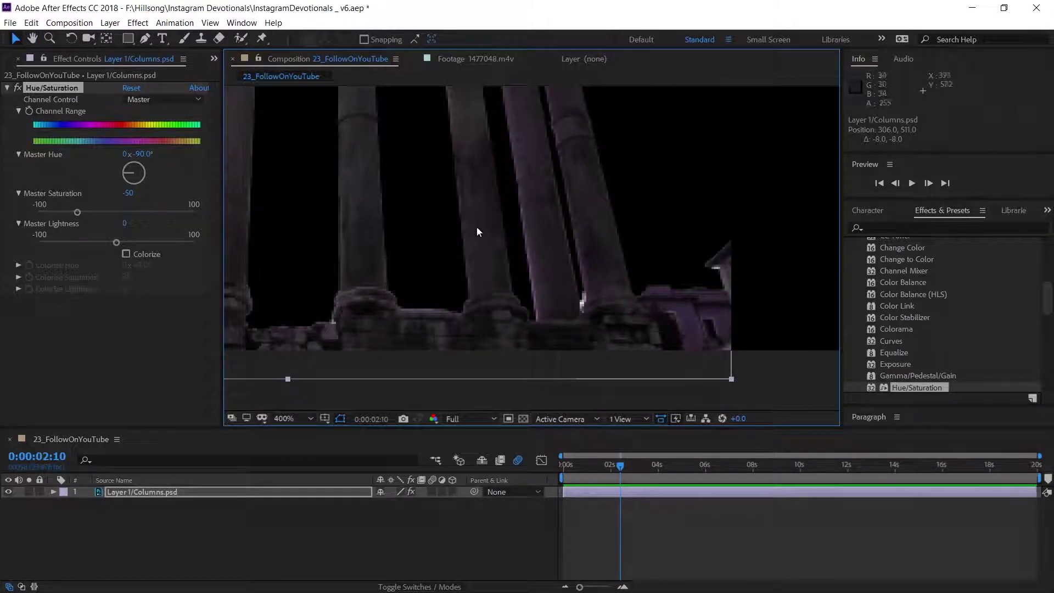
pyautogui.moveTo(454, 244); pyautogui.dragTo(529, 236)
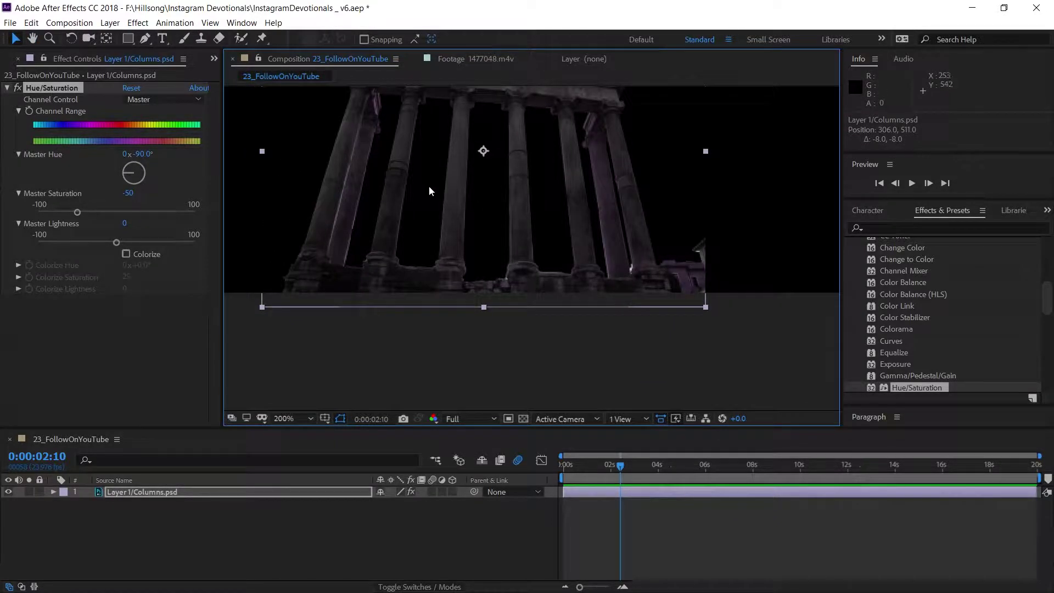
pyautogui.moveTo(437, 189); pyautogui.dragTo(452, 201)
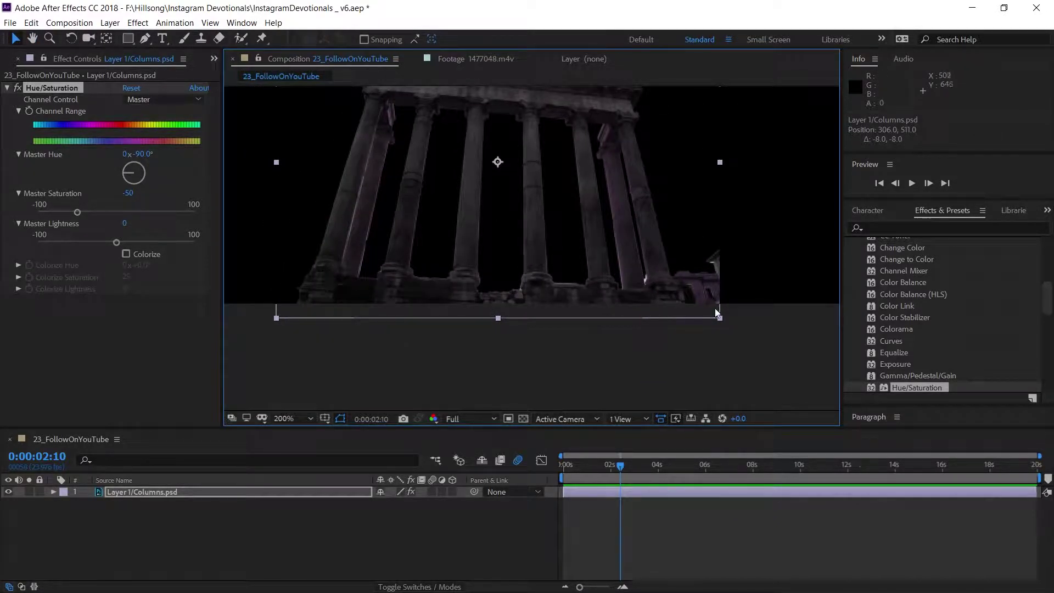
pyautogui.hotkey('alt', 'Tab')
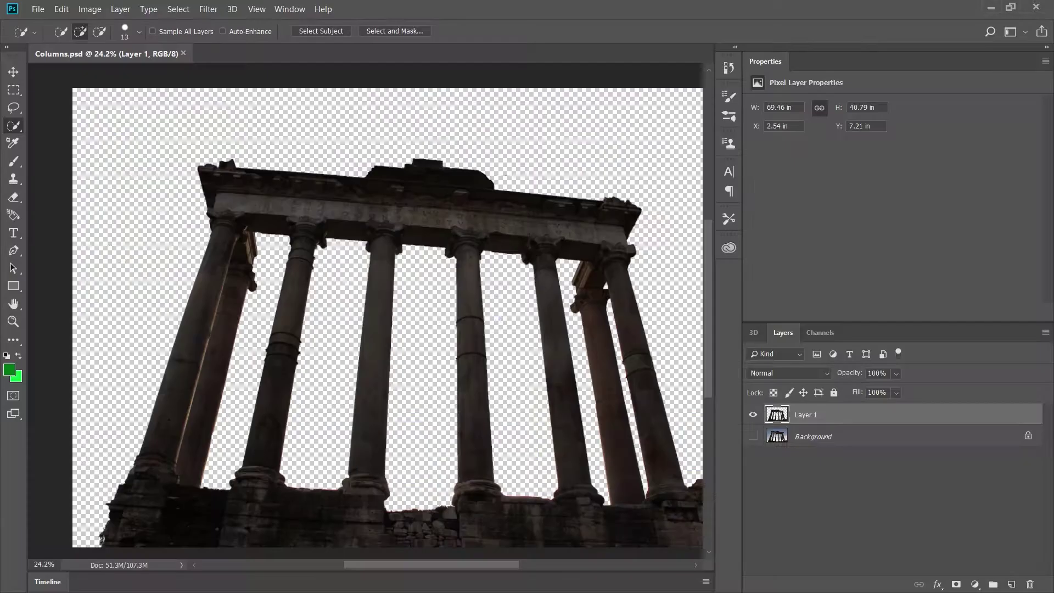
pyautogui.scroll(-1, 700, 228)
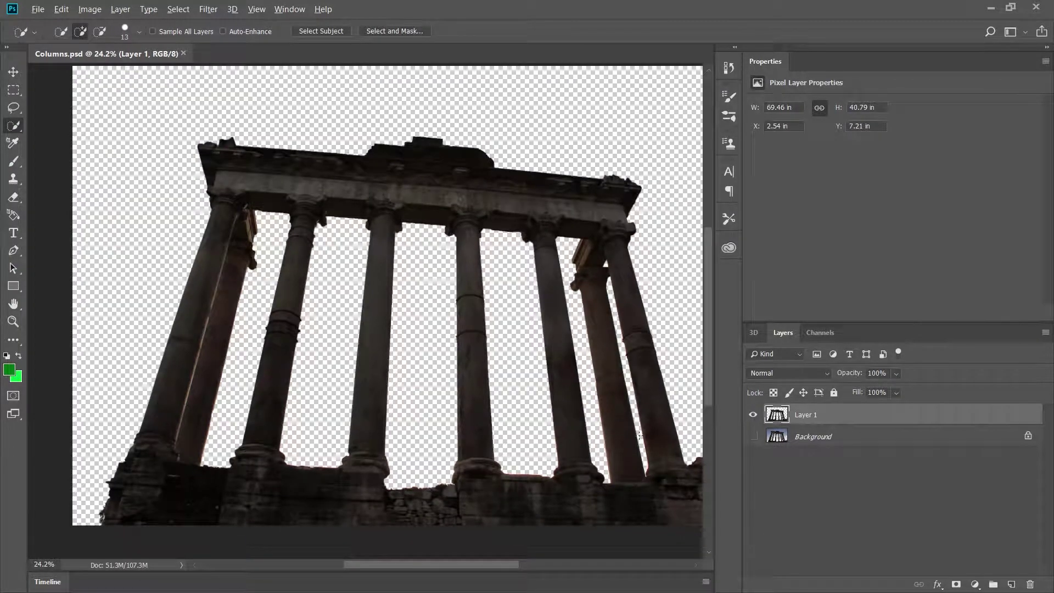
pyautogui.scroll(-1, 638, 437)
pyautogui.scroll(6, 664, 504)
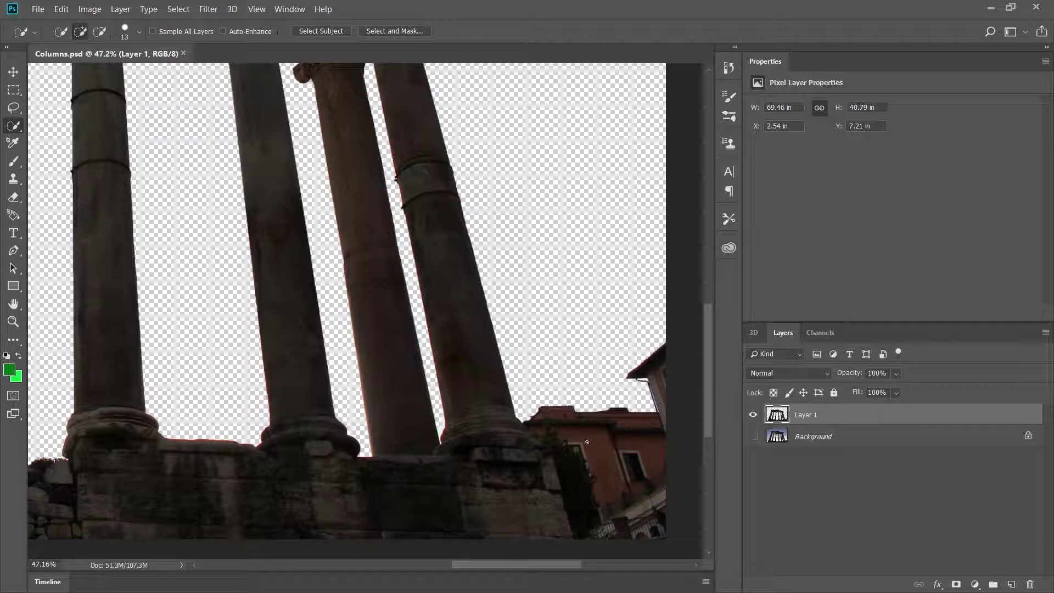
pyautogui.moveTo(577, 425); pyautogui.dragTo(619, 463)
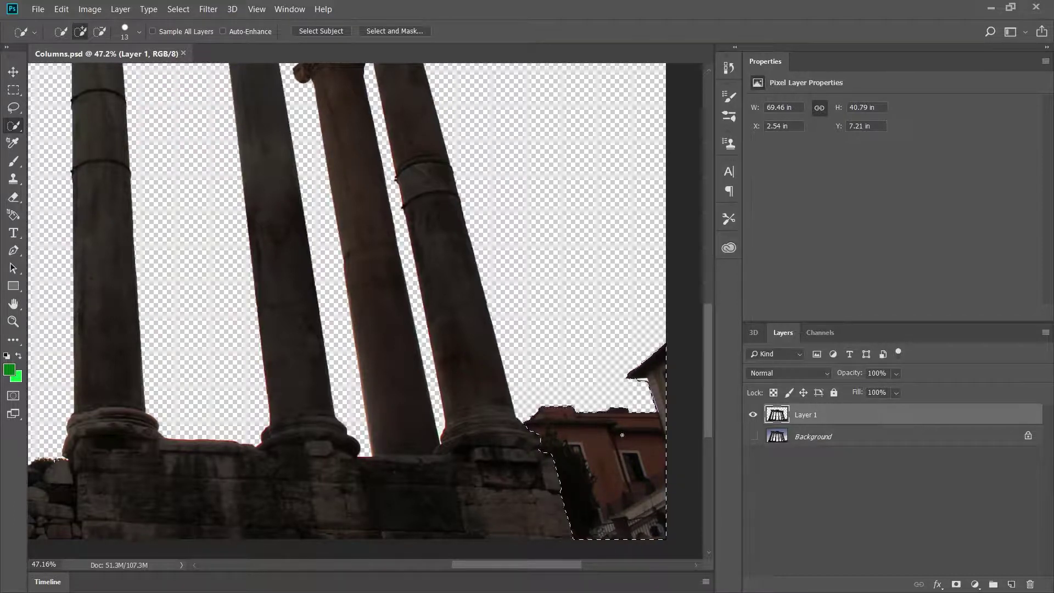
pyautogui.press('Delete')
# Step: Save the cleaned-up cutout to Columns.psd
pyautogui.scroll(-8, 313, 254)
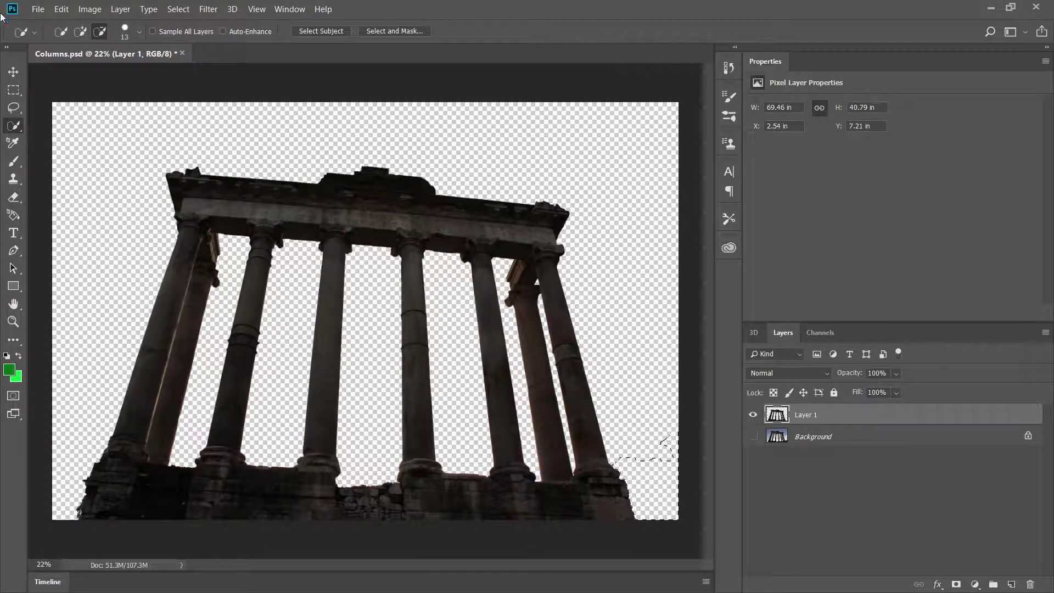
pyautogui.click(38, 9)
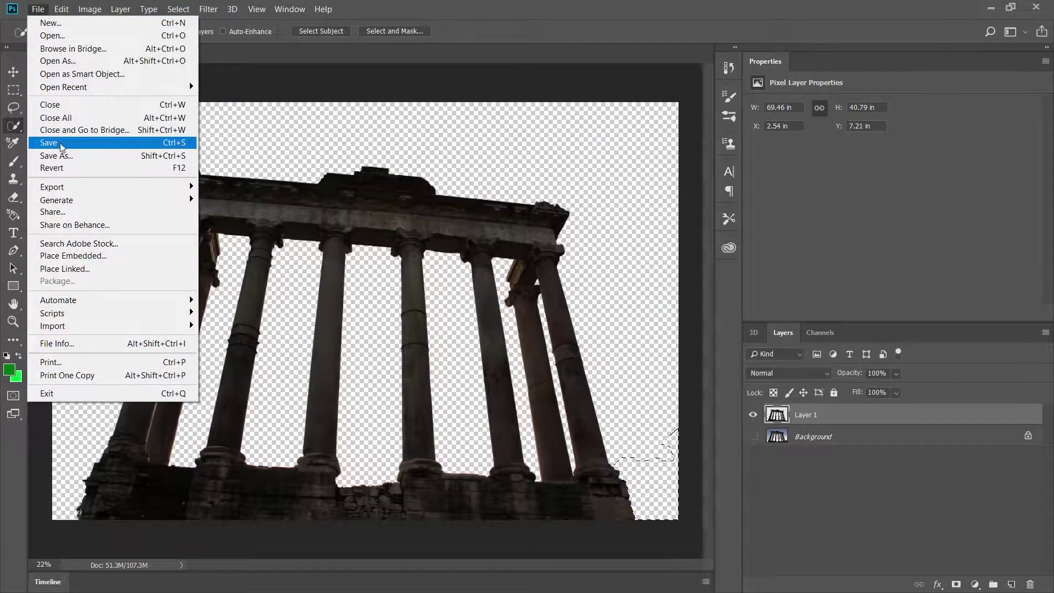
pyautogui.click(55, 141)
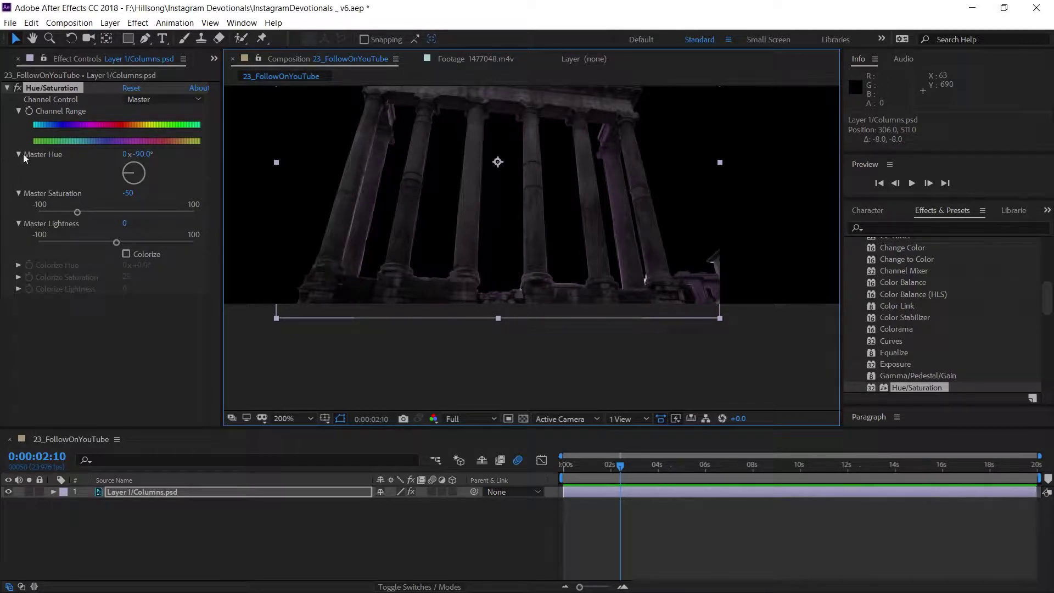
# Step: In After Effects, reveal the Columns layer's source file in Explorer and return to the composition
pyautogui.rightClick(213, 492)
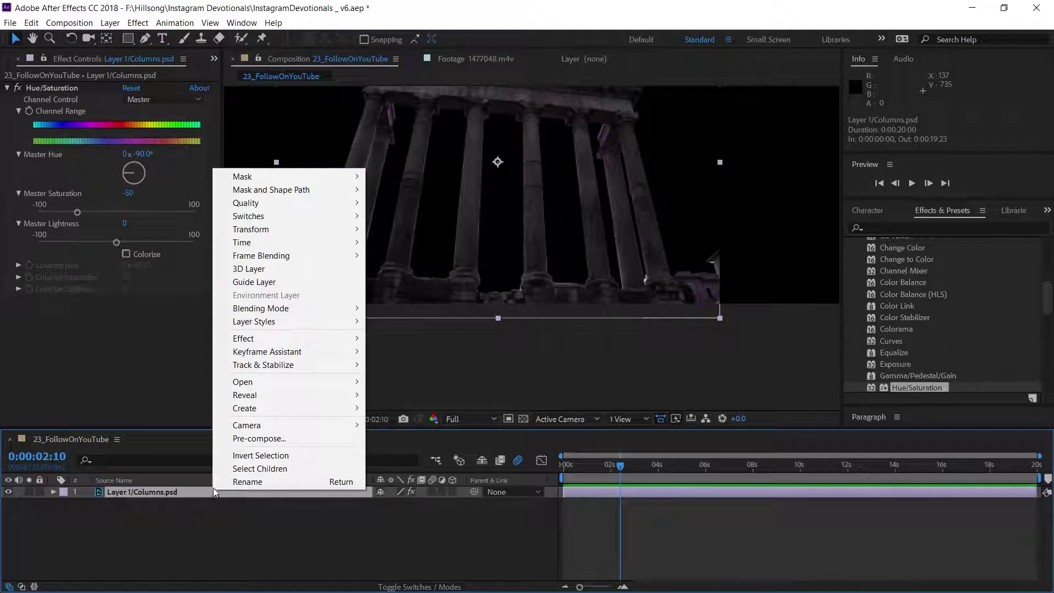
pyautogui.moveTo(219, 396)
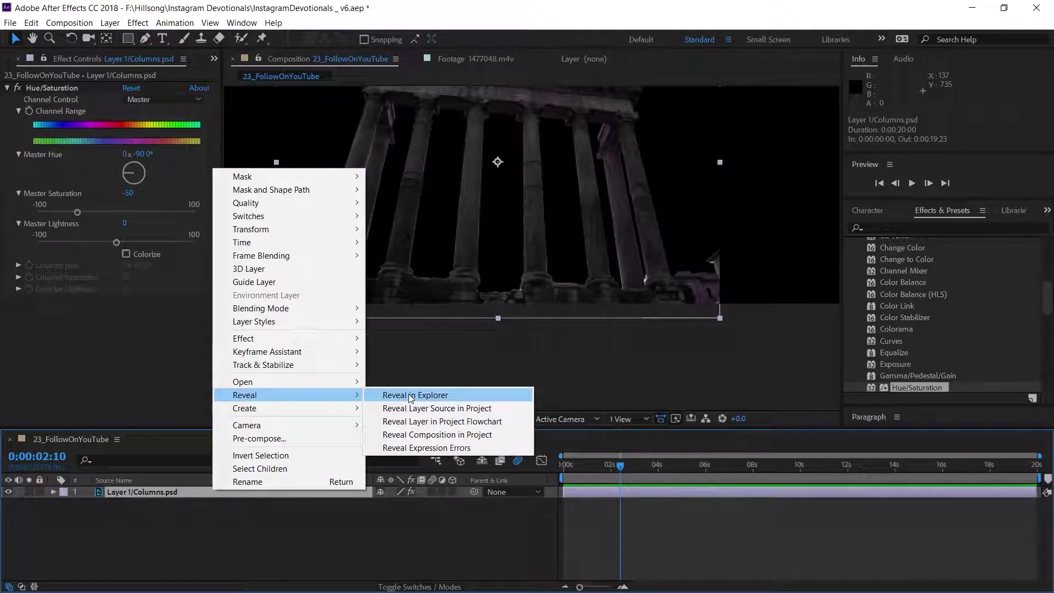
pyautogui.click(409, 394)
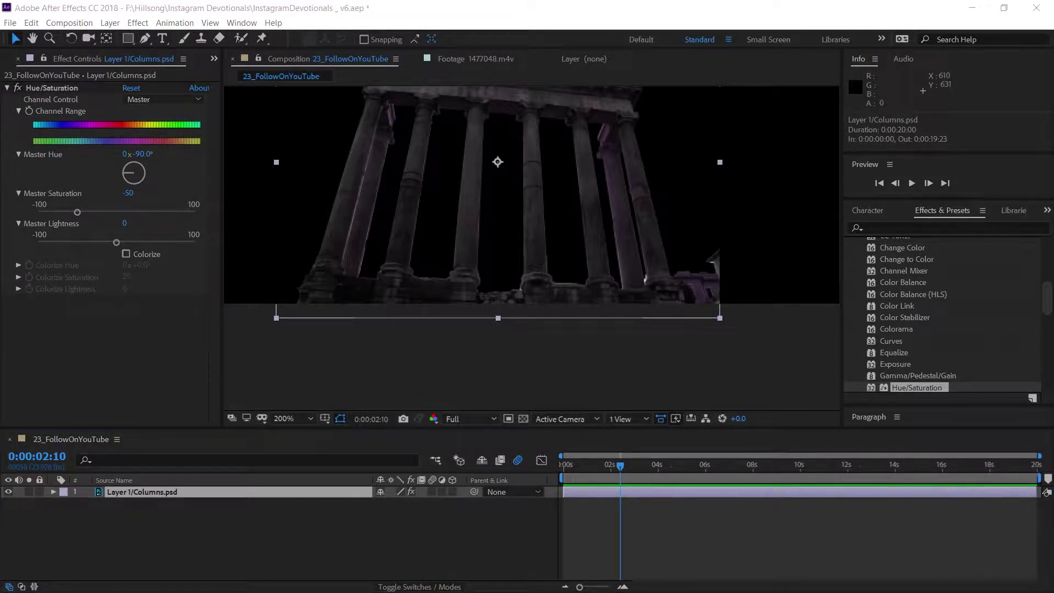
pyautogui.hotkey('alt', 'Tab')
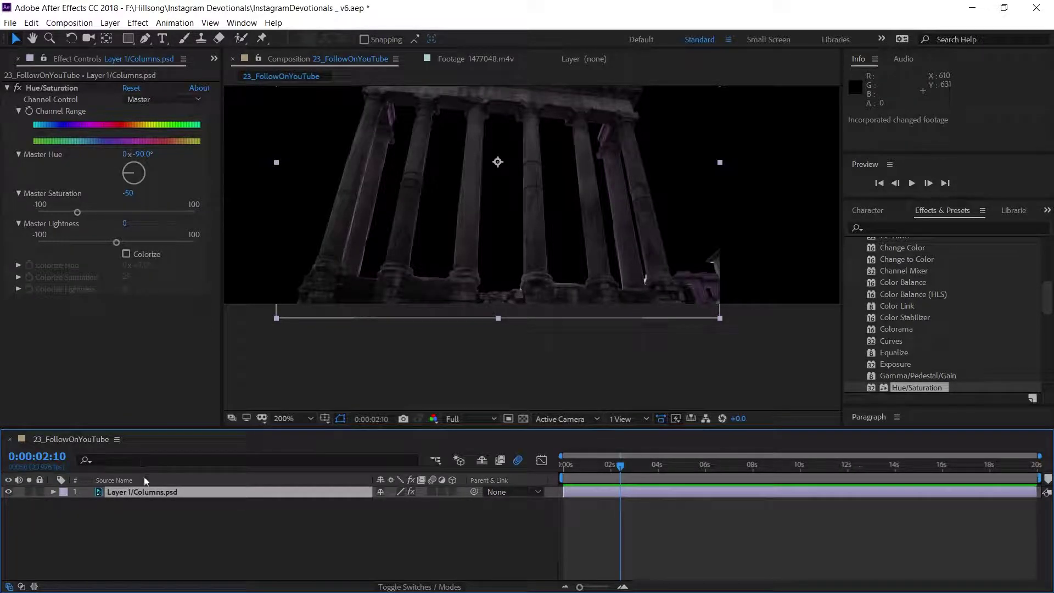
# Step: Reveal the Columns layer's source footage in the project and open its context options
pyautogui.rightClick(155, 493)
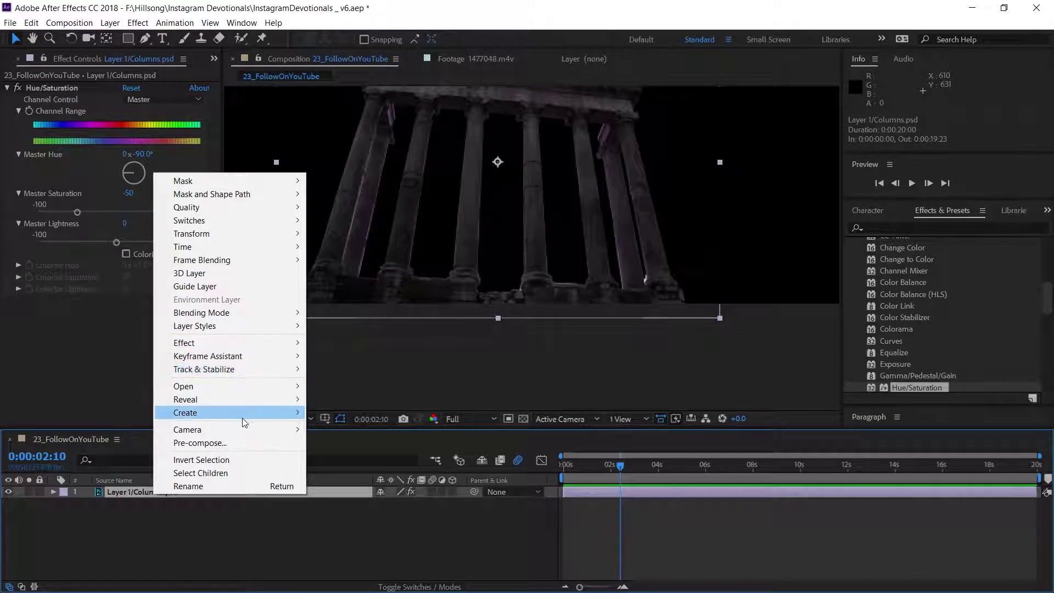
pyautogui.moveTo(236, 401)
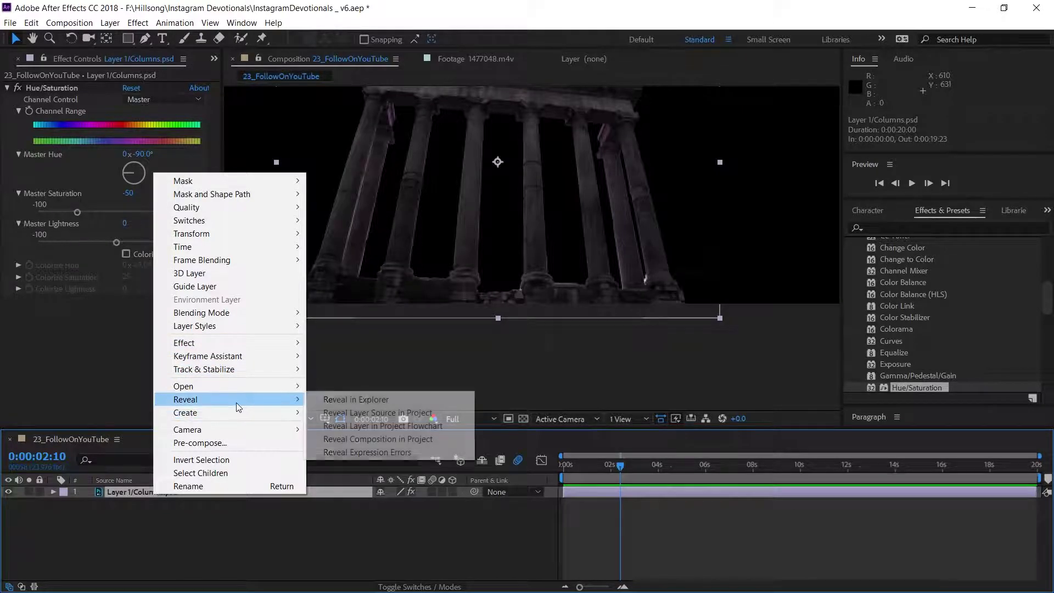
pyautogui.click(372, 413)
pyautogui.rightClick(46, 405)
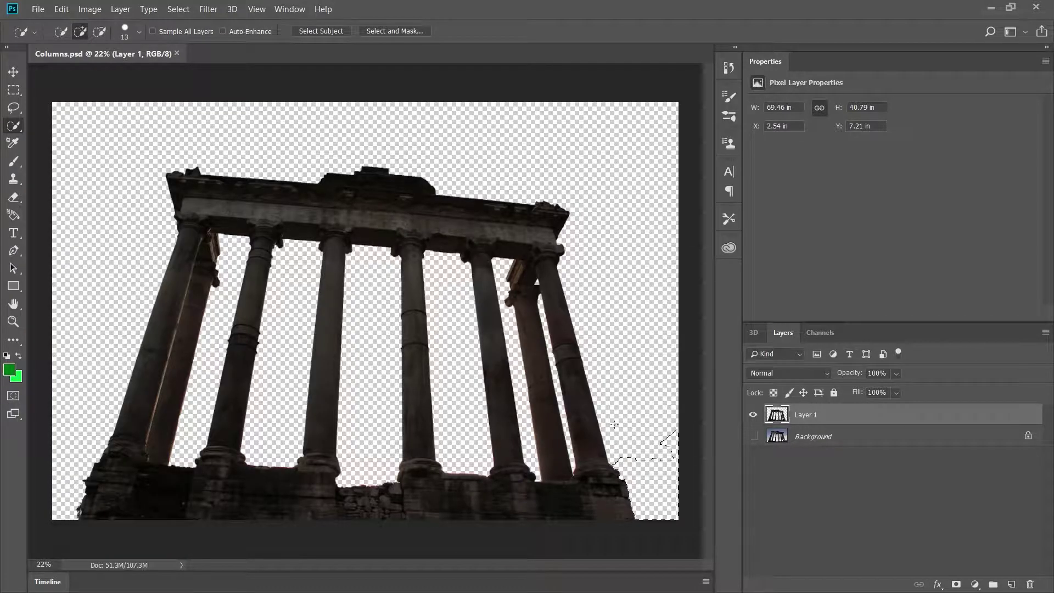
# Step: In Photoshop, select the leftover area beside the rightmost column and temple base on Layer 1 and clear it
pyautogui.press('alt')
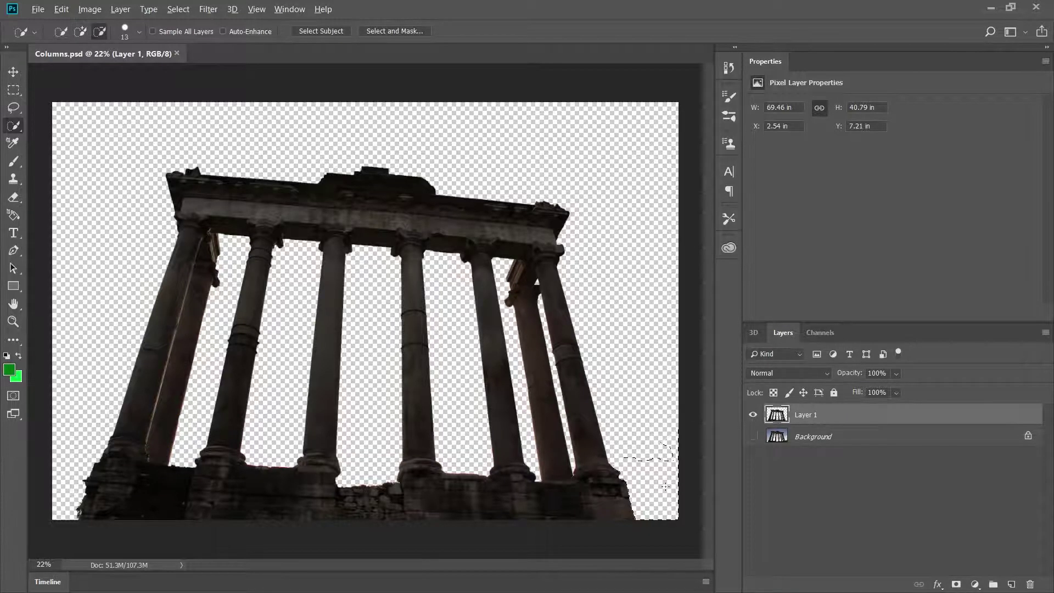
pyautogui.scroll(2, 670, 489)
pyautogui.moveTo(638, 405); pyautogui.dragTo(664, 505)
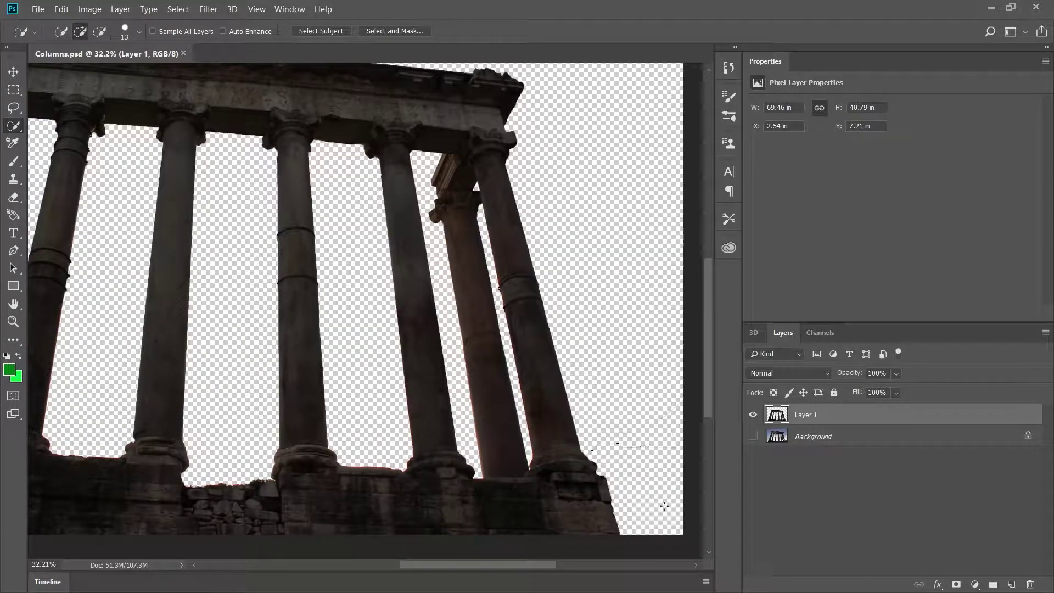
pyautogui.moveTo(637, 391); pyautogui.dragTo(680, 473)
pyautogui.press('alt')
pyautogui.scroll(4, 676, 473)
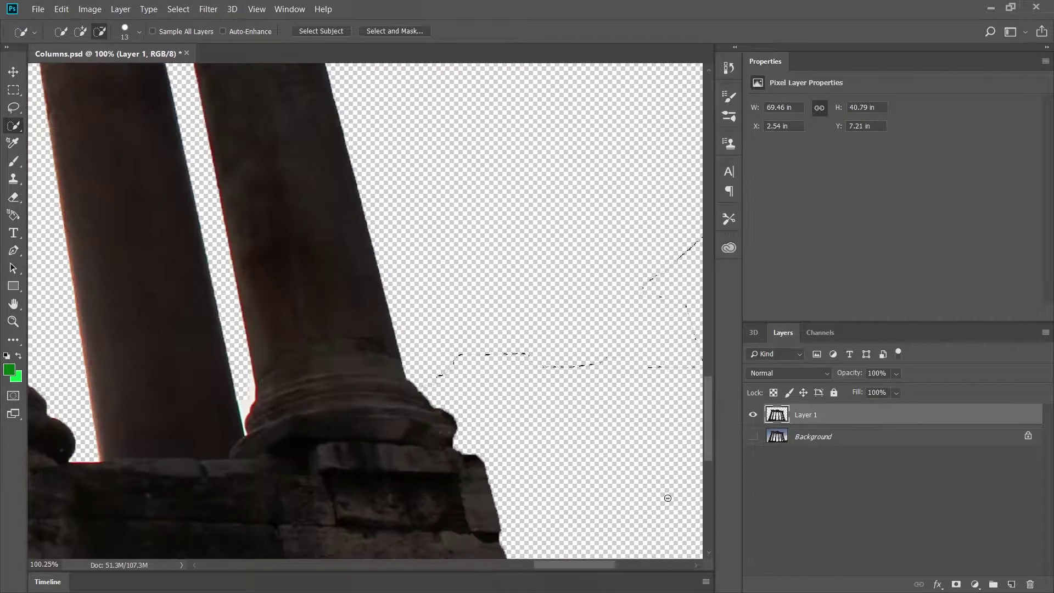
pyautogui.moveTo(638, 466)
pyautogui.mouseDown()
pyautogui.moveTo(573, 396)
pyautogui.moveTo(523, 309)
pyautogui.moveTo(571, 431)
pyautogui.moveTo(562, 394)
pyautogui.moveTo(521, 411)
pyautogui.mouseUp()
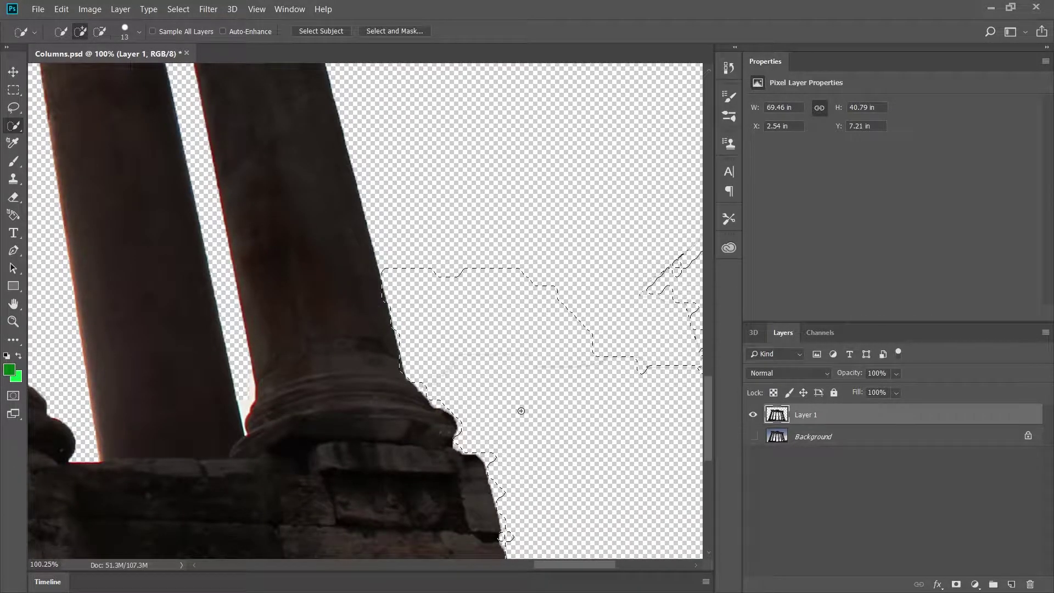
pyautogui.moveTo(501, 334)
pyautogui.mouseDown()
pyautogui.moveTo(636, 281)
pyautogui.moveTo(662, 313)
pyautogui.moveTo(623, 287)
pyautogui.moveTo(569, 288)
pyautogui.moveTo(476, 265)
pyautogui.moveTo(507, 303)
pyautogui.mouseUp()
# Step: Erase the stray pixels beside the rightmost column base with the Eraser tool at a brush size of 58
pyautogui.click(10, 179)
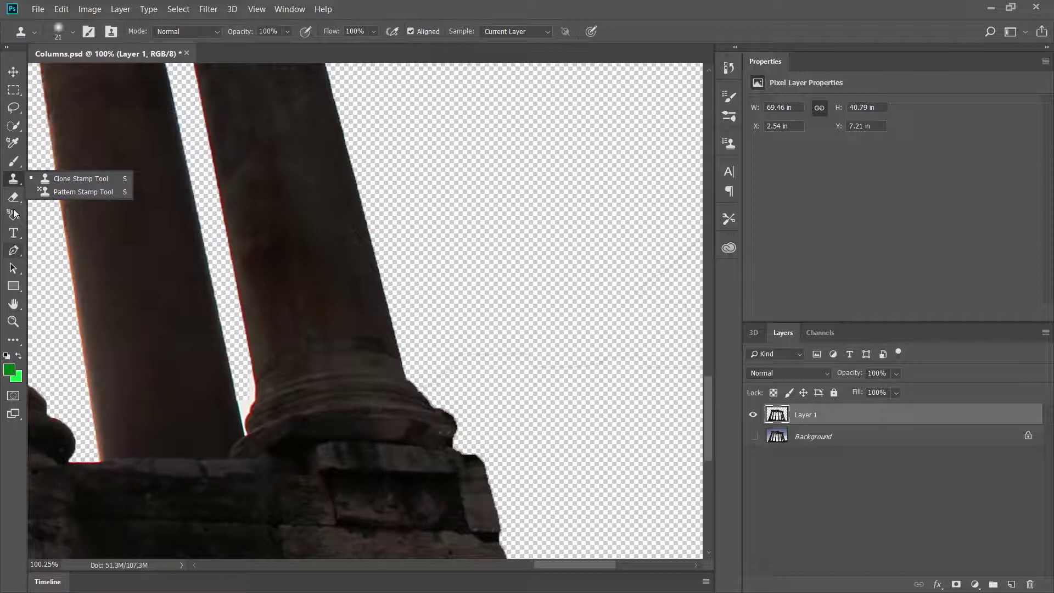
pyautogui.click(16, 161)
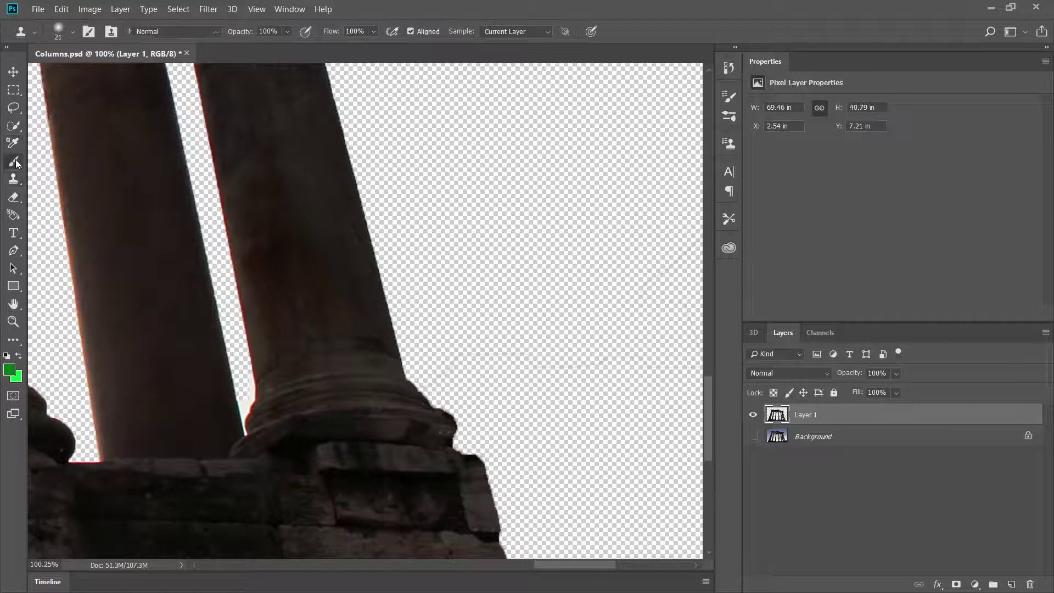
pyautogui.click(14, 178)
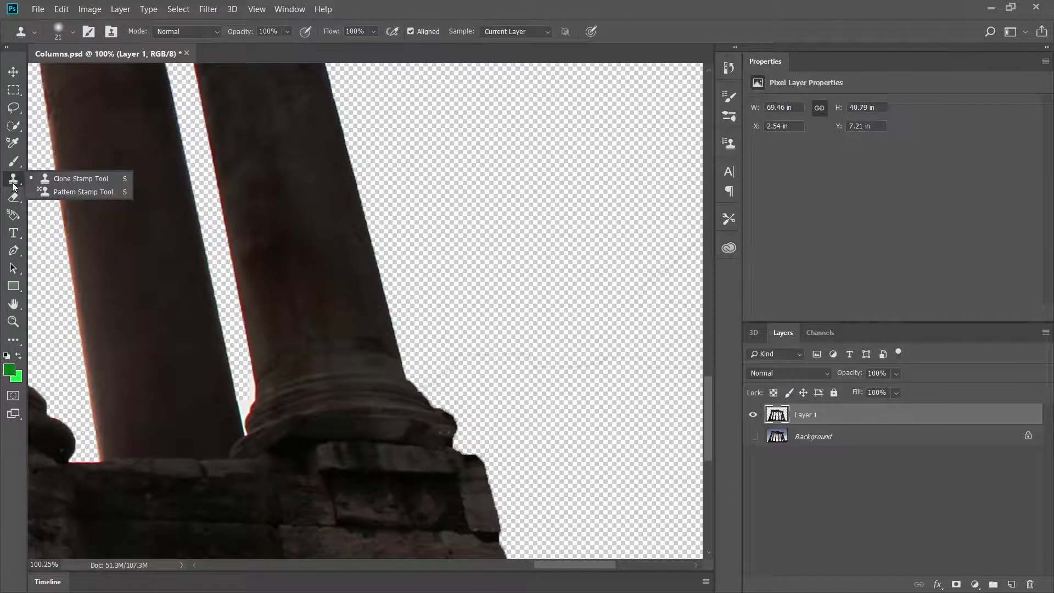
pyautogui.click(13, 198)
pyautogui.click(48, 201)
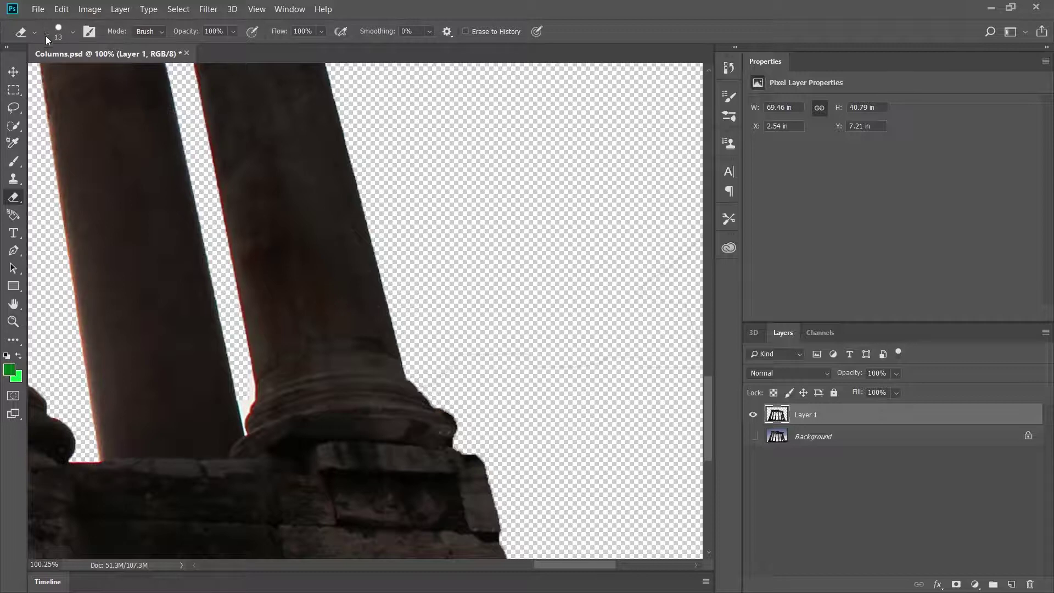
pyautogui.click(78, 34)
pyautogui.moveTo(86, 75); pyautogui.dragTo(102, 75)
pyautogui.click(562, 392)
# Step: Save the cleaned cutout to Columns.psd and switch back to After Effects
pyautogui.scroll(-5, 533, 363)
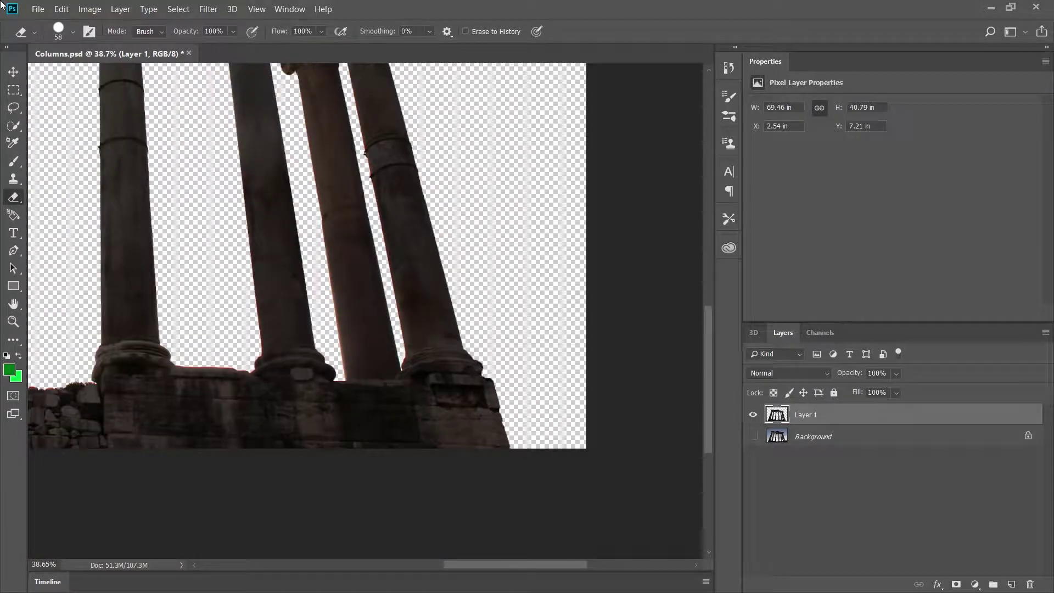
pyautogui.click(37, 9)
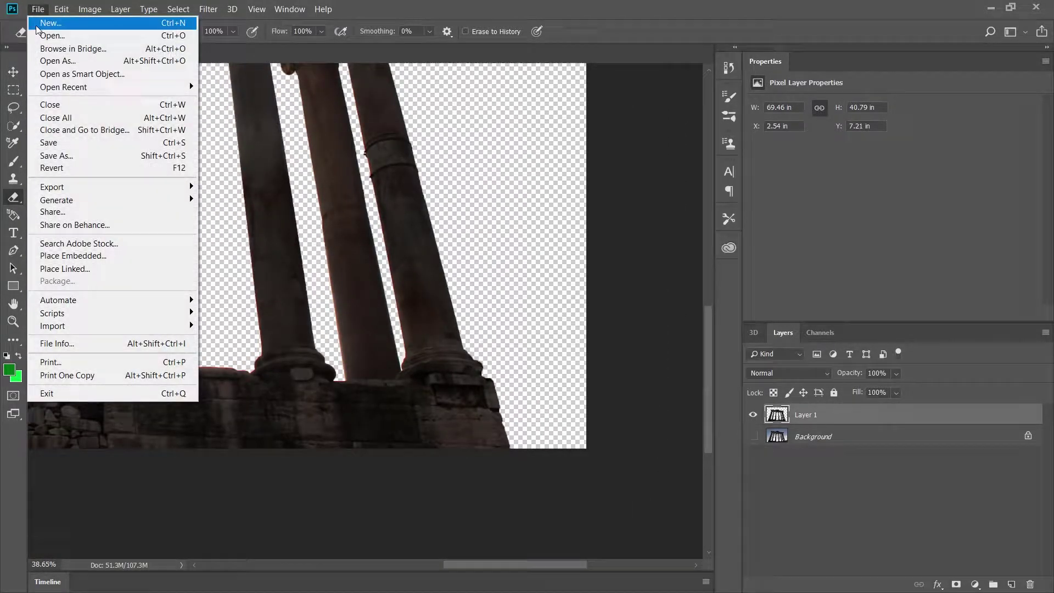
pyautogui.click(67, 144)
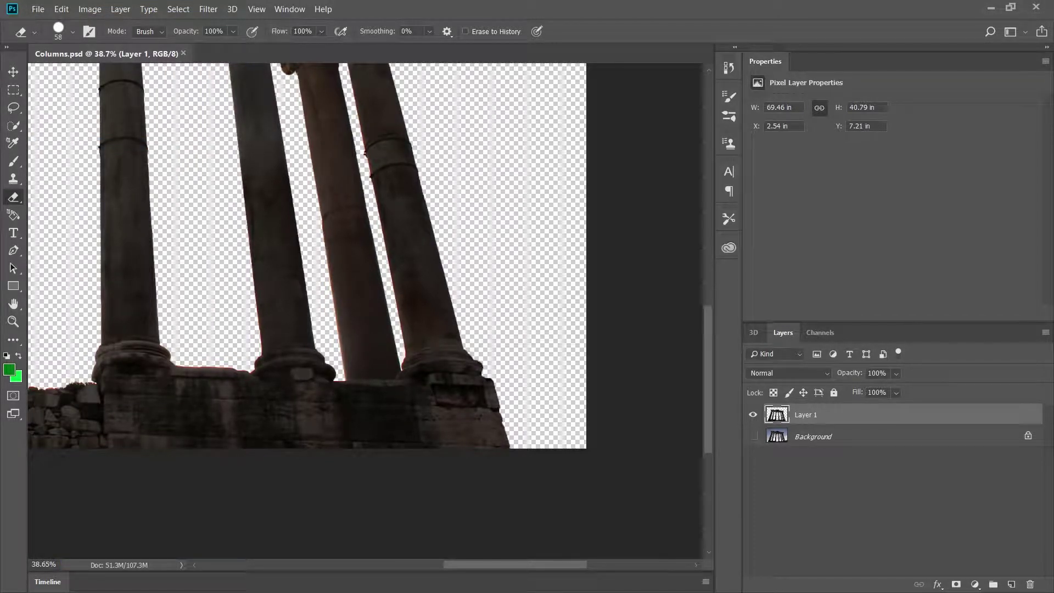
pyautogui.hotkey('alt', 'Tab')
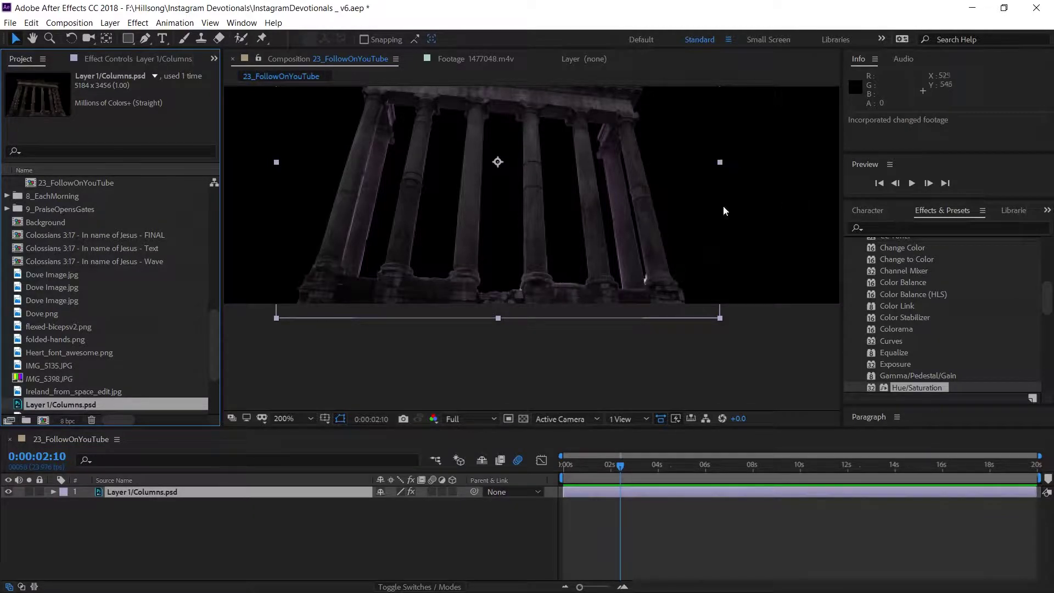
# Step: Draw a paragraph text box above the columns in the 23_FollowOnYouTube composition and enter the placeholder "fdafds"
pyautogui.scroll(-4, 522, 249)
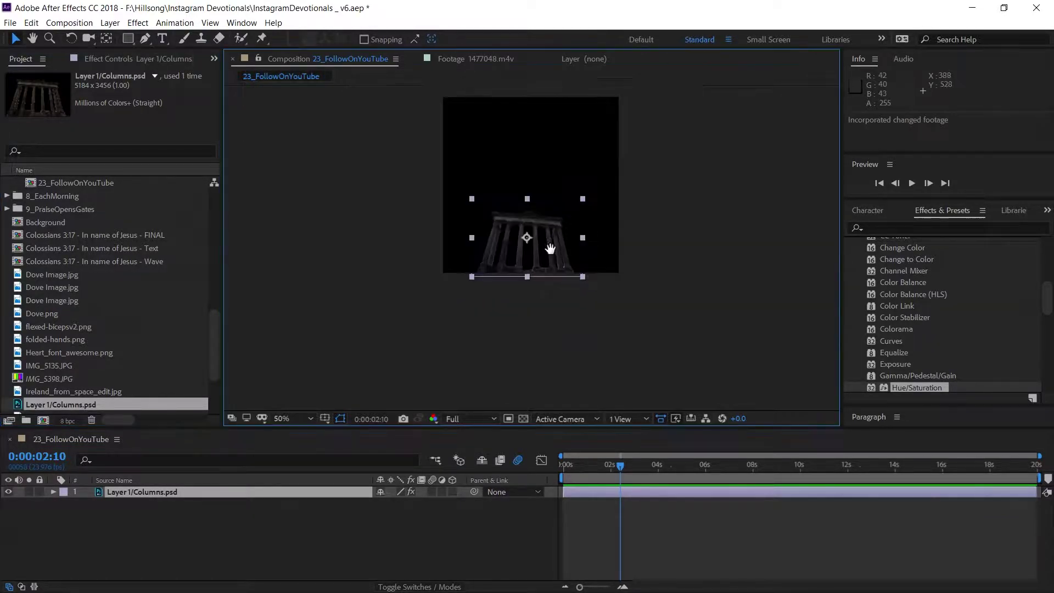
pyautogui.moveTo(551, 248); pyautogui.dragTo(554, 317)
pyautogui.scroll(2, 551, 277)
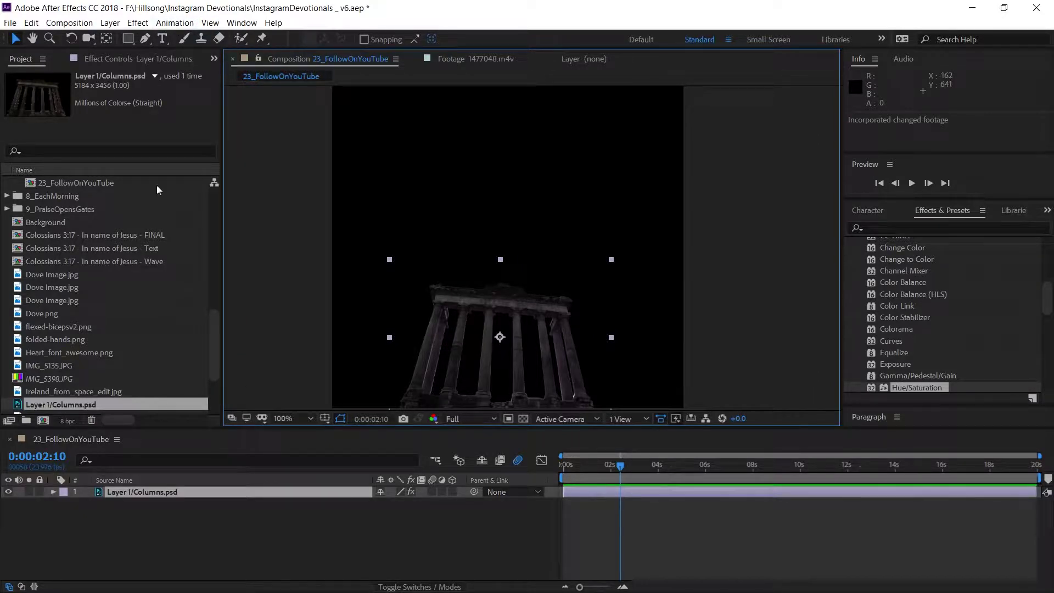
pyautogui.click(162, 38)
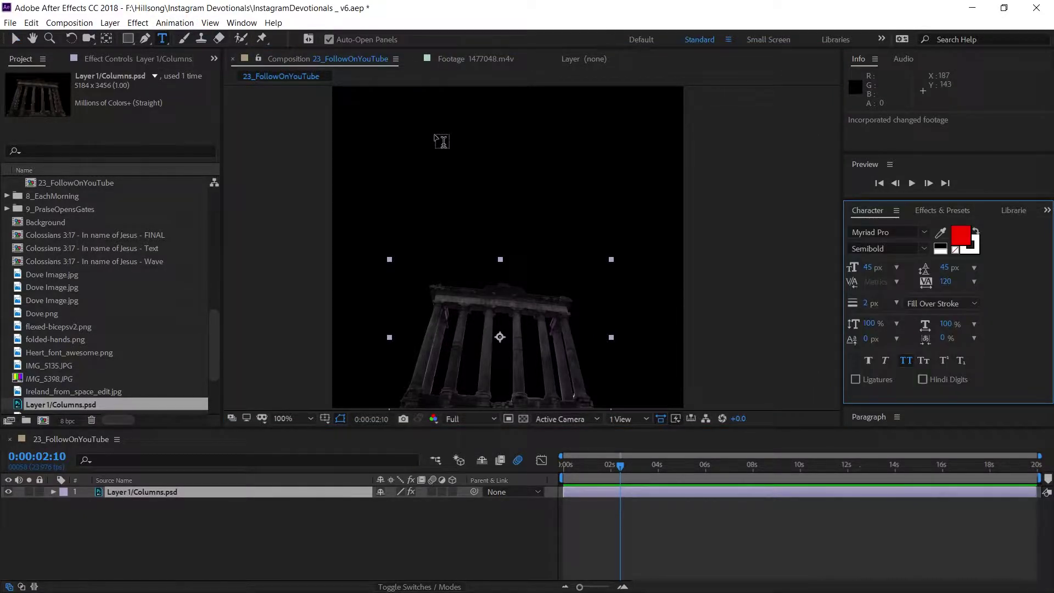
pyautogui.press(',')
pyautogui.moveTo(467, 159); pyautogui.dragTo(568, 258)
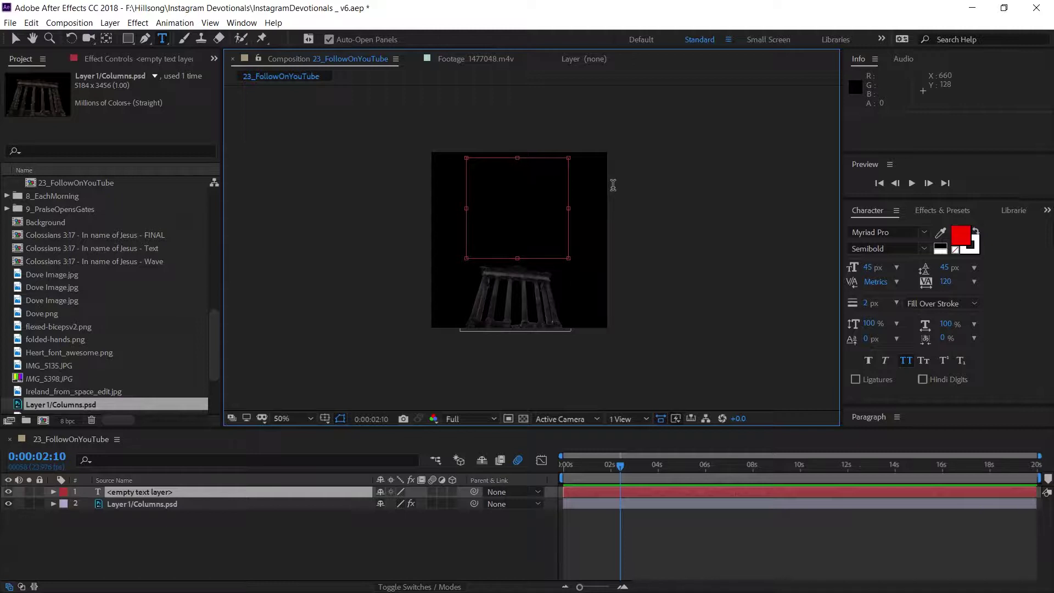
pyautogui.write('fdafds')
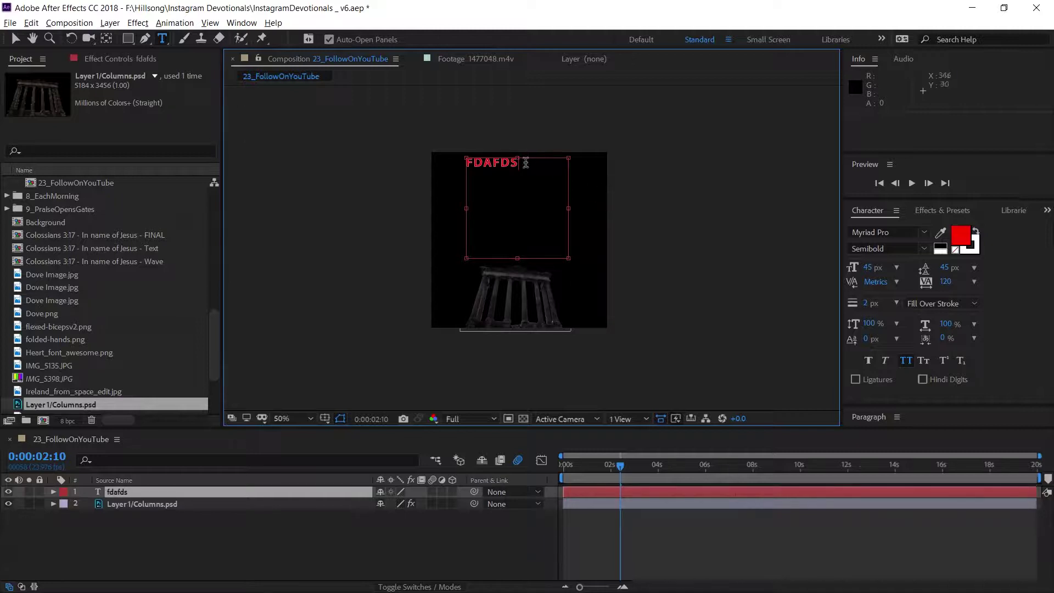
# Step: Replace the placeholder with the copied text running from "Are you building your personal empire" to "The other lasts an eternity..."
pyautogui.scroll(3, 526, 163)
pyautogui.scroll(-2, 526, 171)
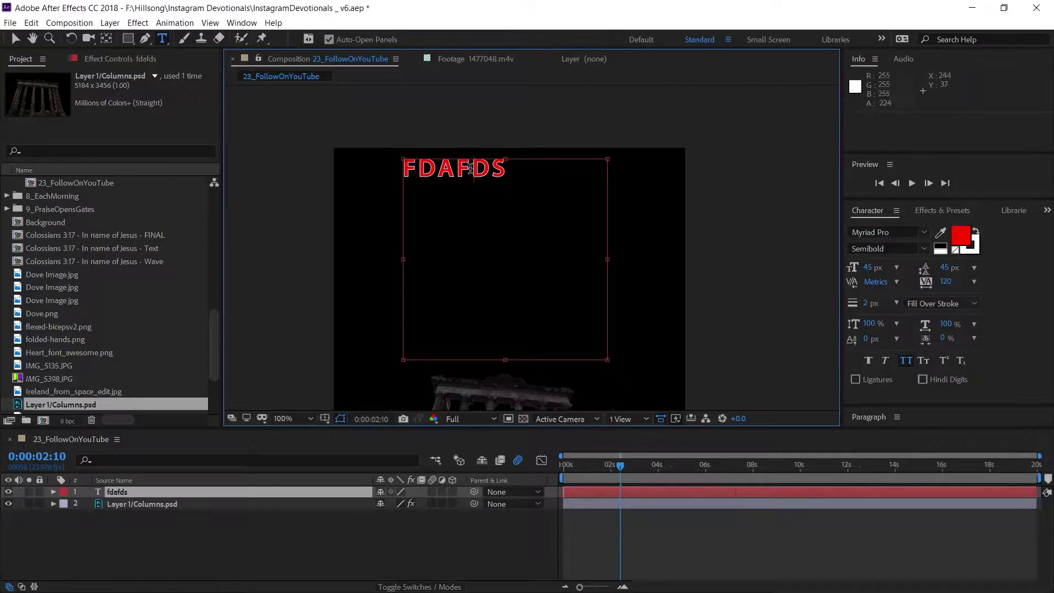
pyautogui.hotkey('shift', 'Left')
pyautogui.hotkey('ctrl', 'a')
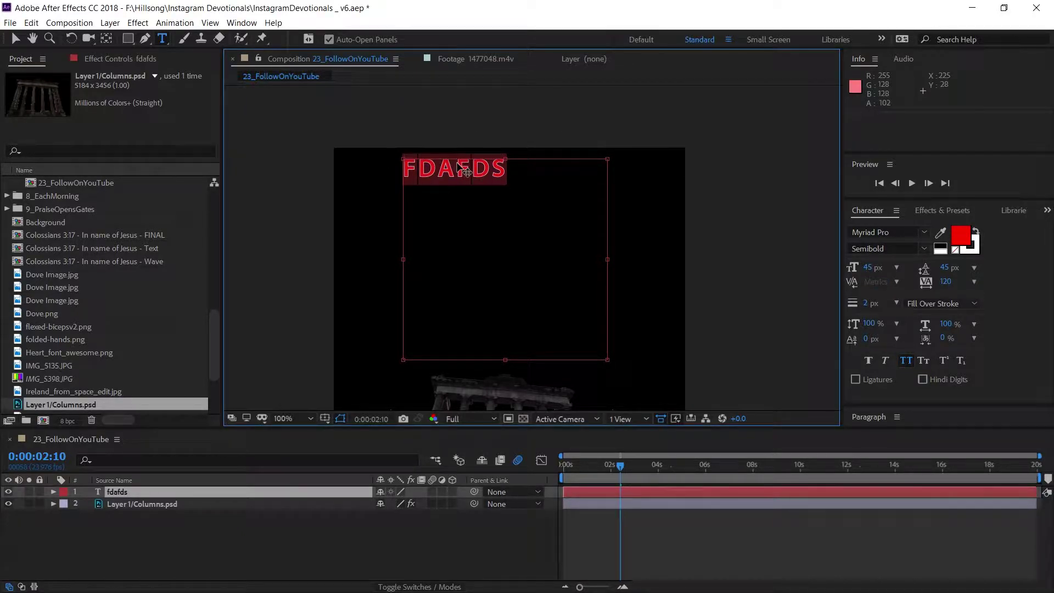
pyautogui.hotkey('ctrl', 'v')
# Step: Set all the text to a 30 px font size with 30 px leading and centre-align it
pyautogui.hotkey('ctrl', 'a')
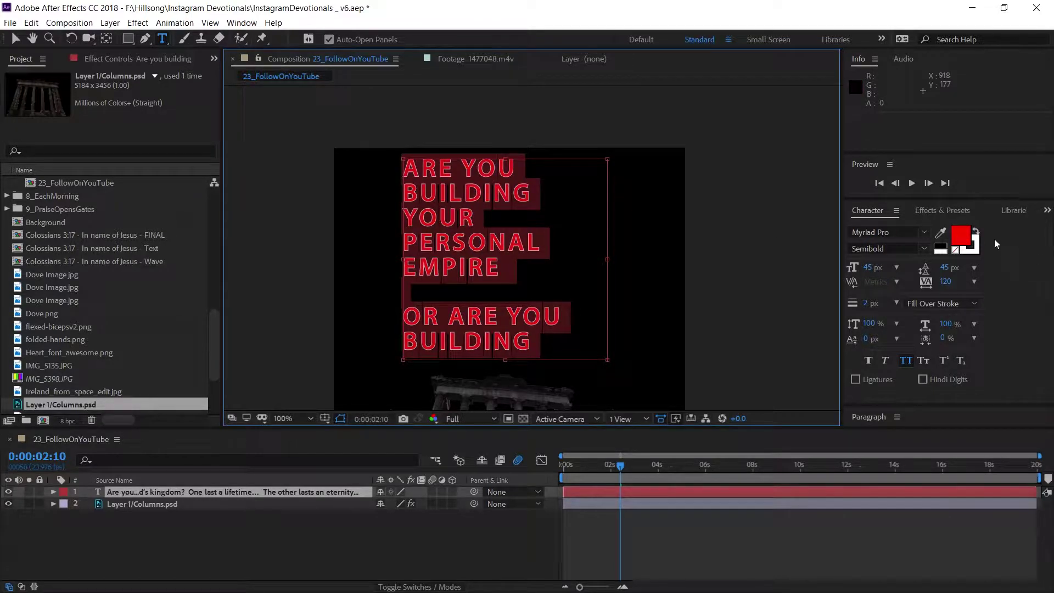
pyautogui.moveTo(877, 265); pyautogui.dragTo(846, 267)
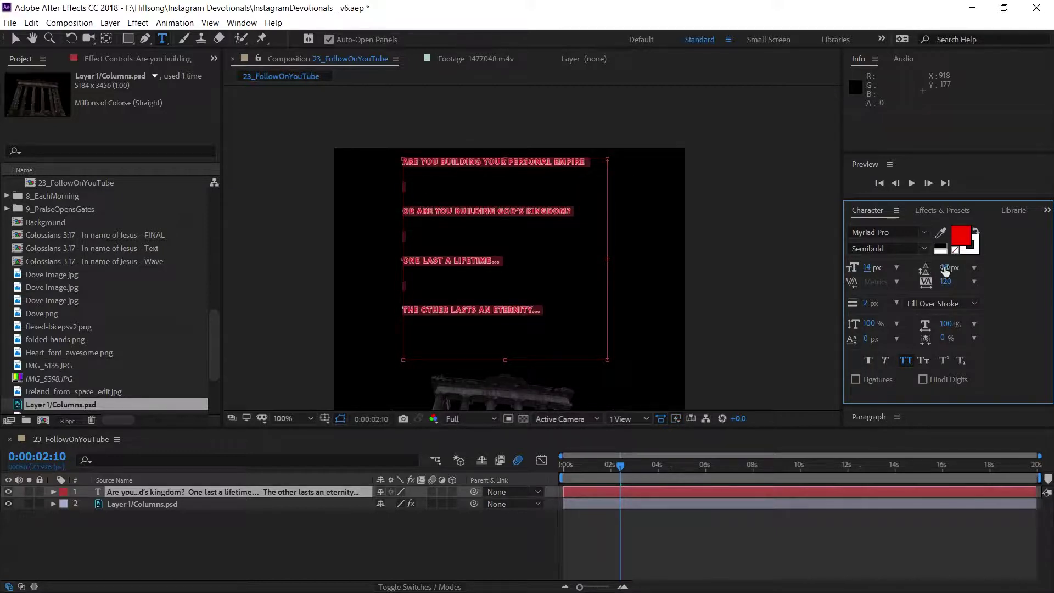
pyautogui.moveTo(945, 269); pyautogui.dragTo(884, 268)
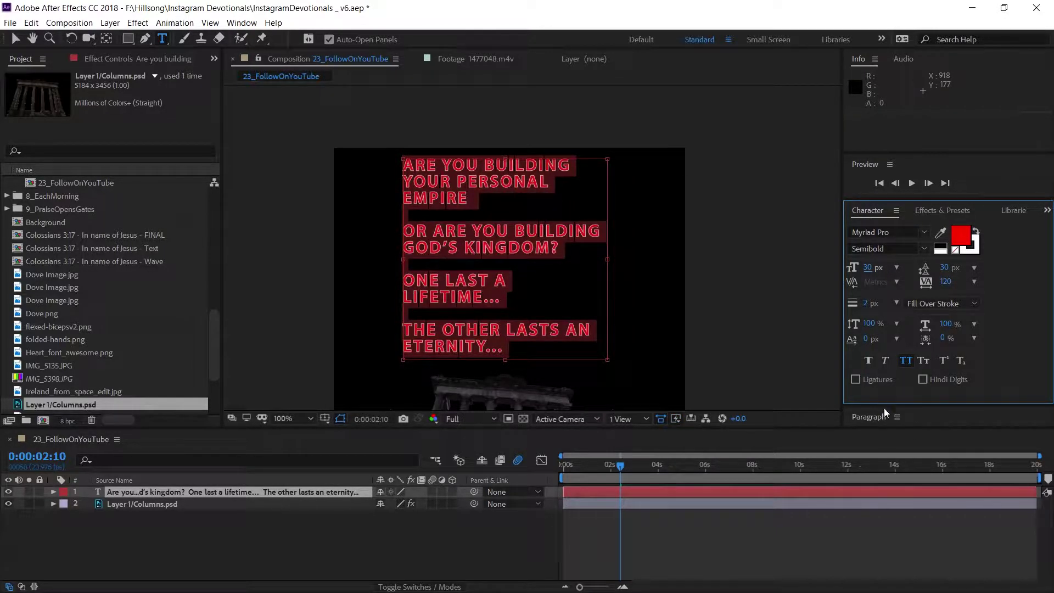
pyautogui.moveTo(890, 404); pyautogui.dragTo(882, 341)
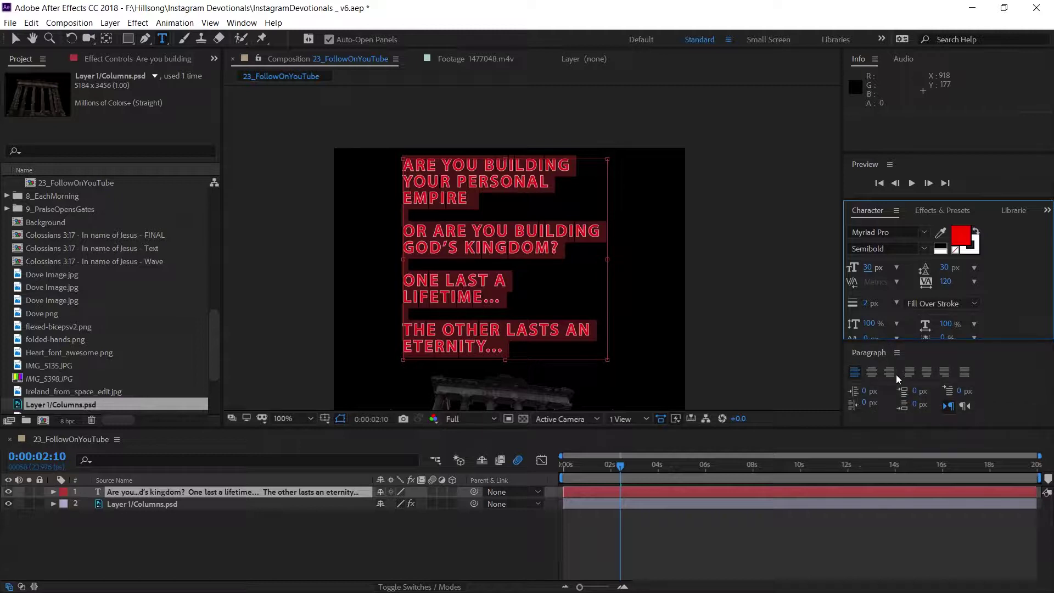
pyautogui.click(875, 374)
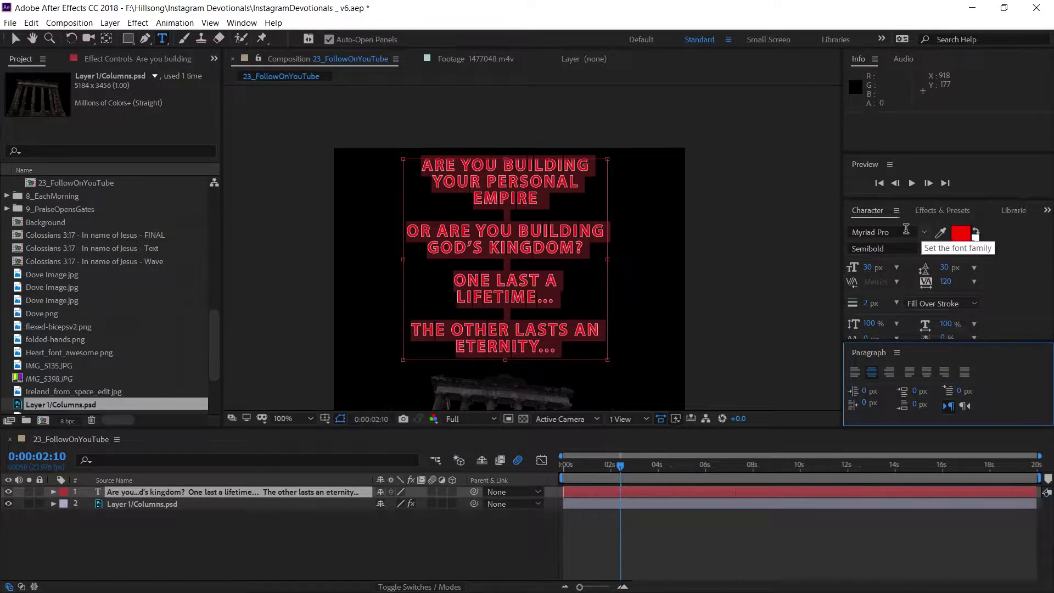
# Step: Change the text's fill colour to white and reduce its stroke width to 0 px
pyautogui.click(960, 233)
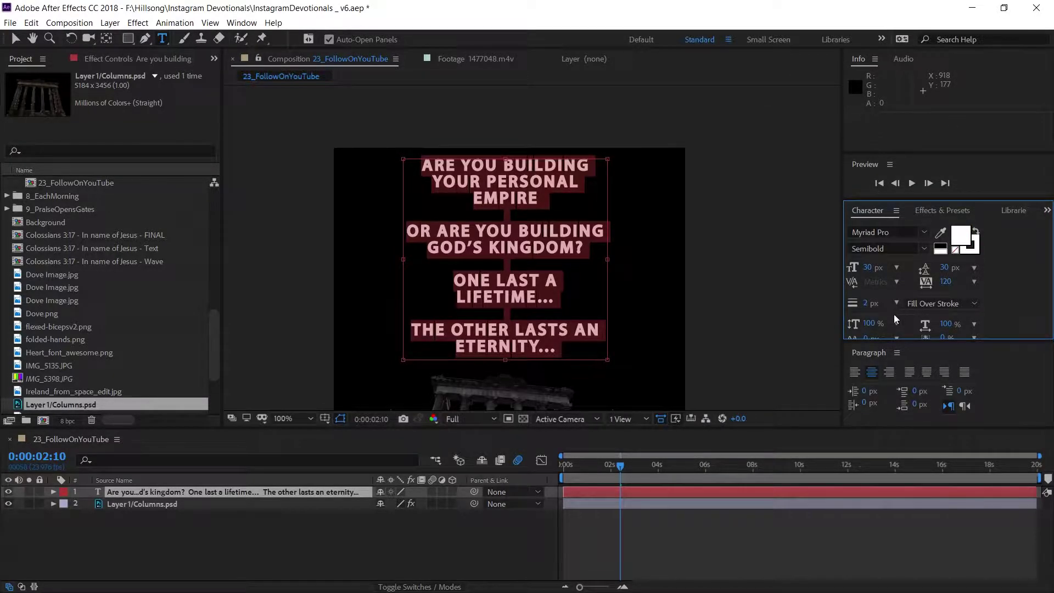
pyautogui.moveTo(869, 307); pyautogui.dragTo(734, 298)
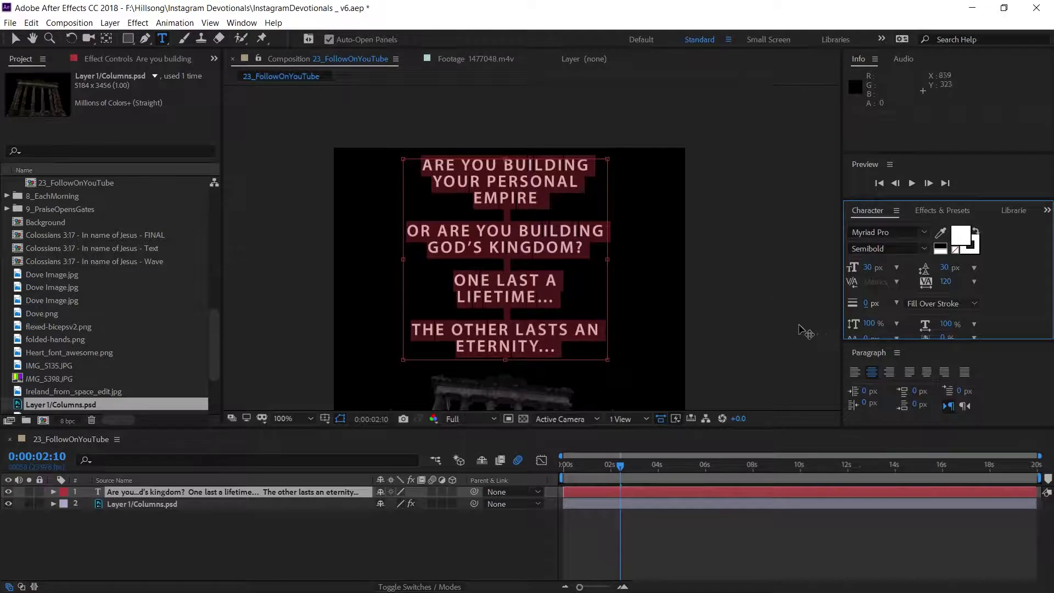
pyautogui.click(493, 275)
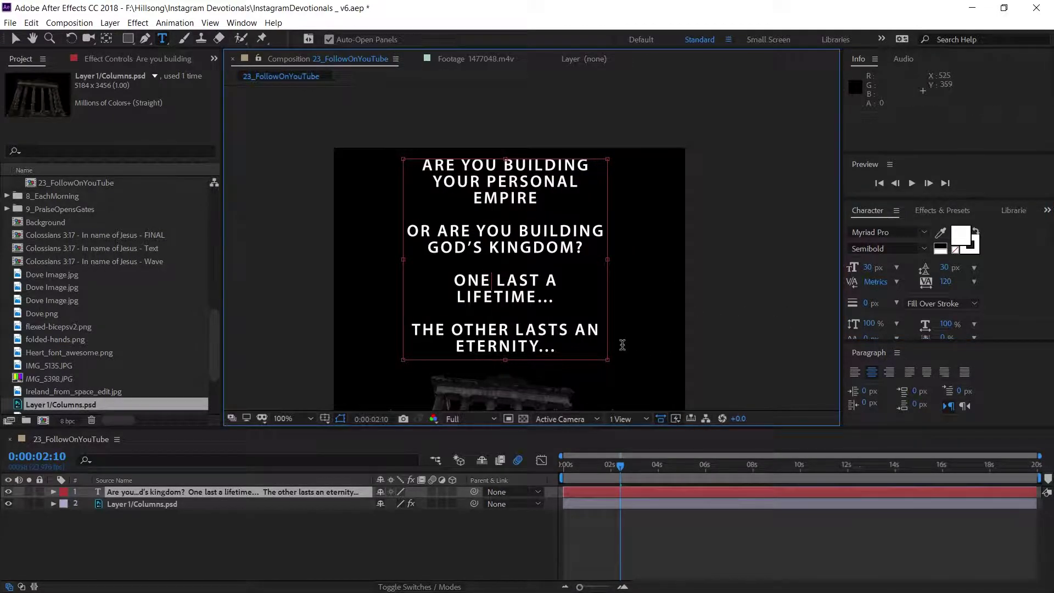
# Step: Change the font of all the text to Palatino Linotype and set its size to 22 px
pyautogui.hotkey('ctrl', 'a')
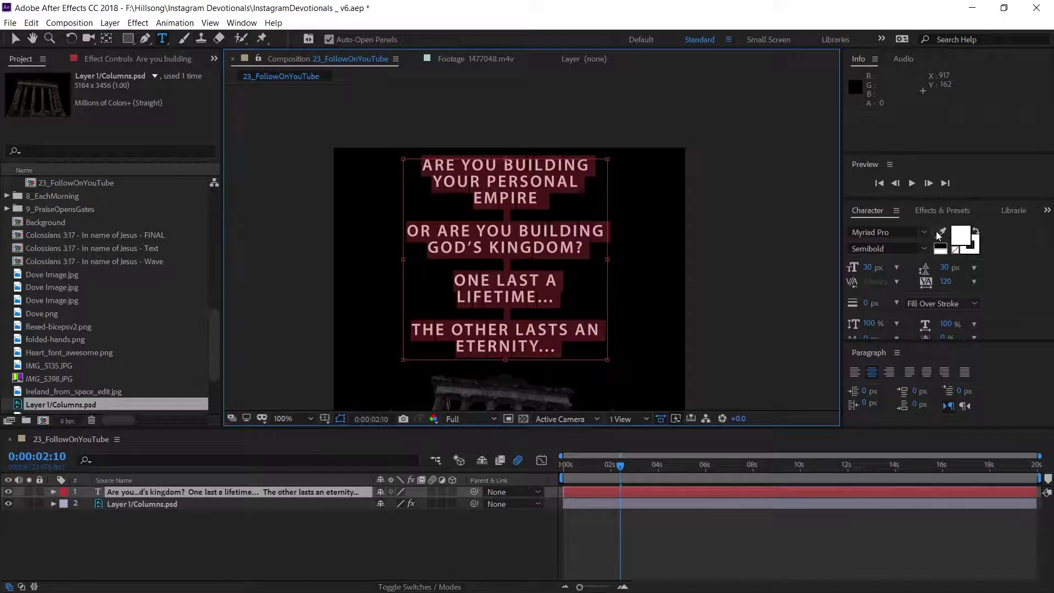
pyautogui.click(924, 232)
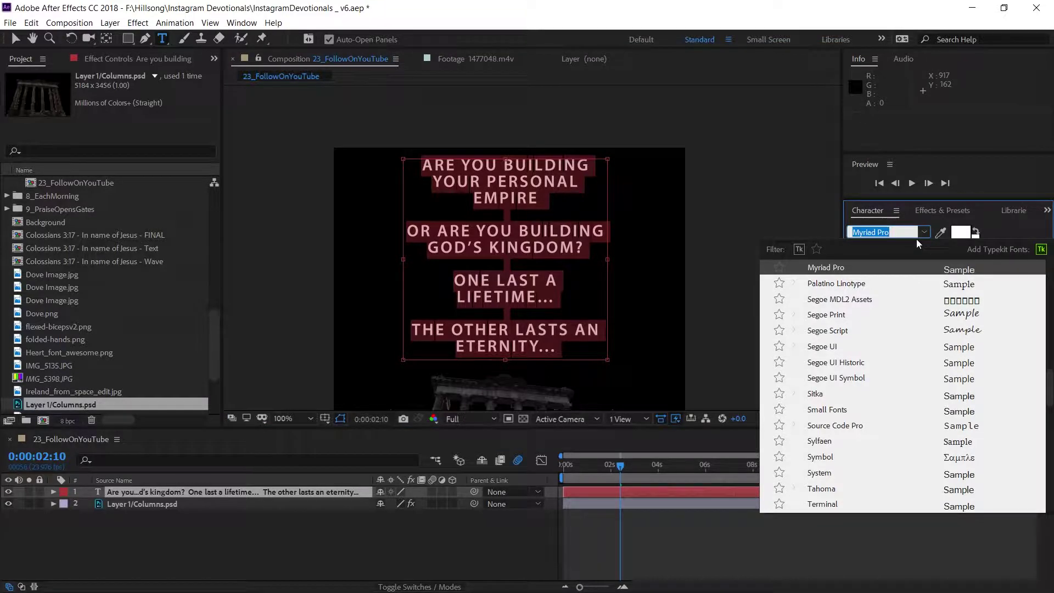
pyautogui.press('Down')
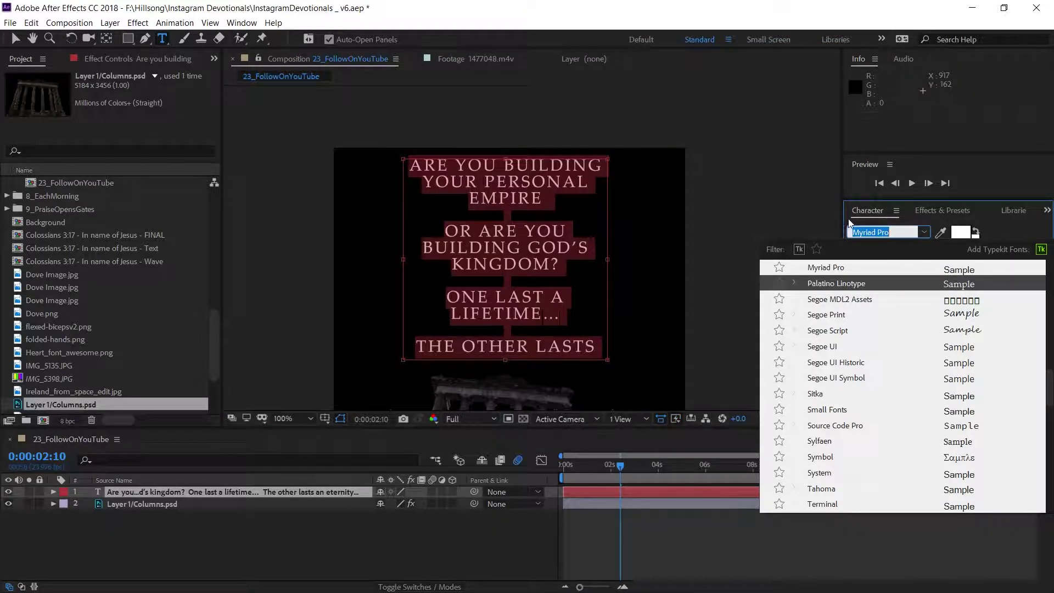
pyautogui.press('Return')
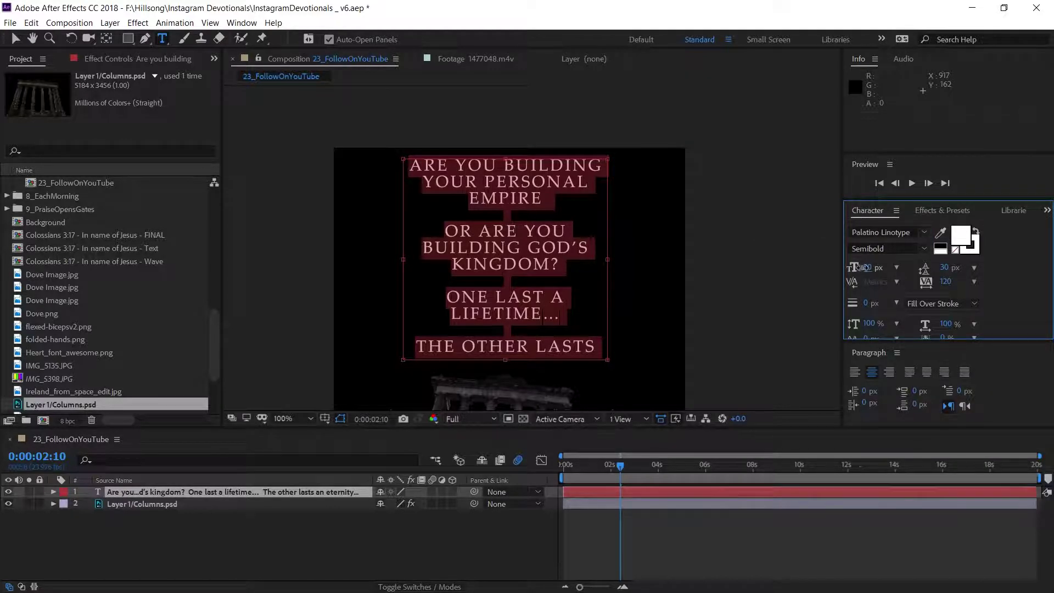
pyautogui.moveTo(859, 267); pyautogui.dragTo(855, 268)
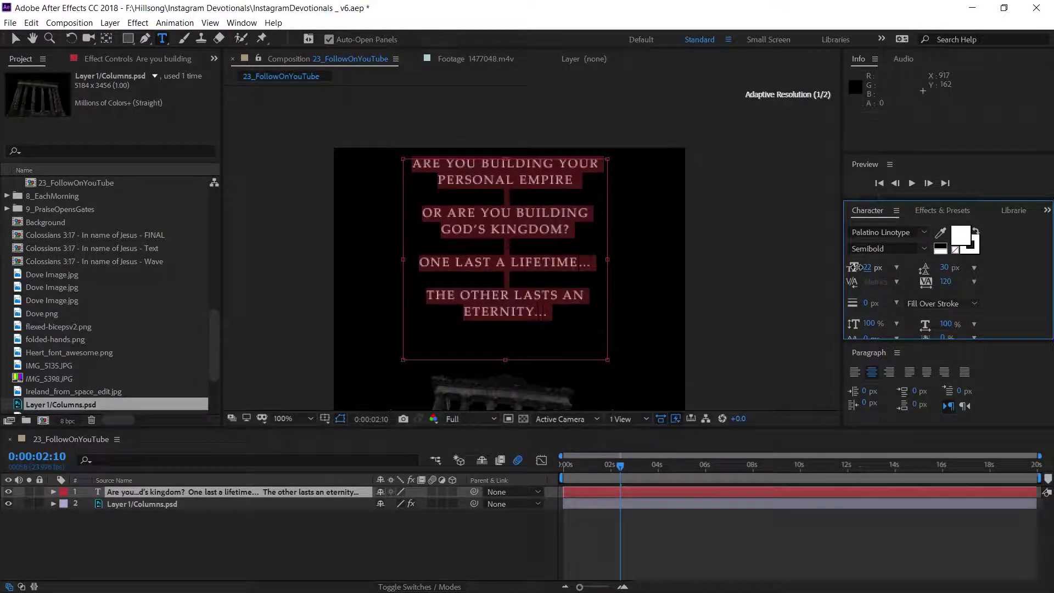
# Step: Insert line breaks before "your personal empire" and before "lifetime..." in the text block
pyautogui.click(486, 189)
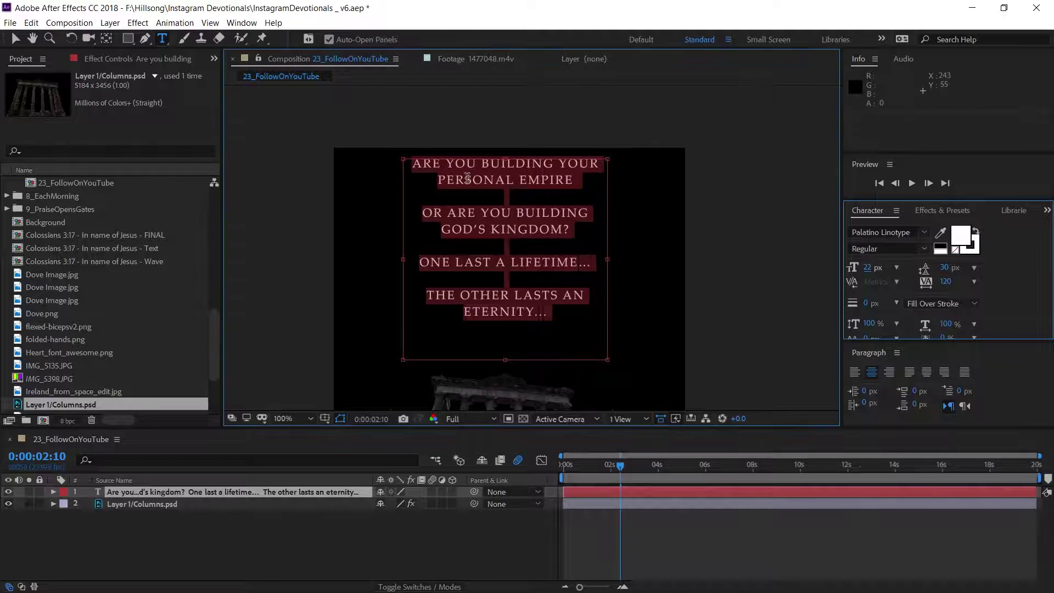
pyautogui.press('Return')
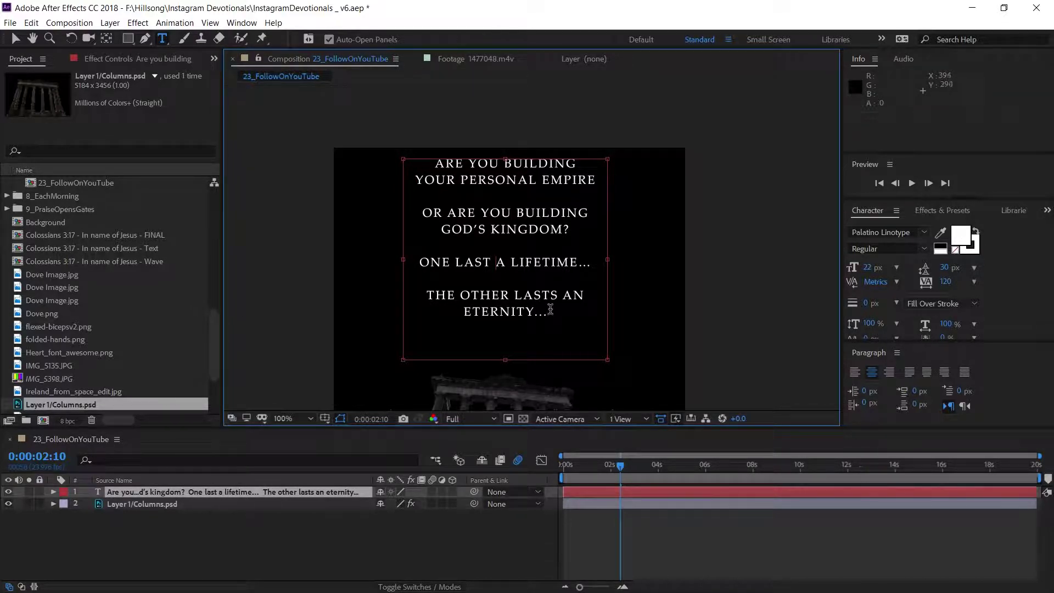
pyautogui.click(513, 264)
pyautogui.press('Return')
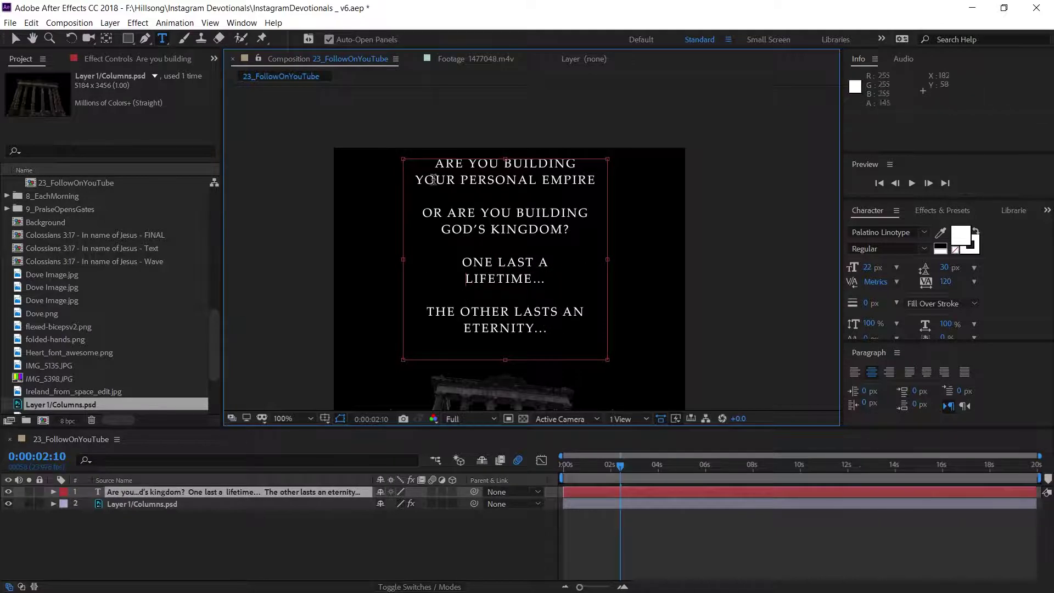
# Step: Widen the text box slightly and symmetrically about its centre, keeping "God's kingdom?" together on its own line
pyautogui.moveTo(400, 259)
pyautogui.mouseDown()
pyautogui.moveTo(349, 257)
pyautogui.moveTo(378, 256)
pyautogui.mouseUp()
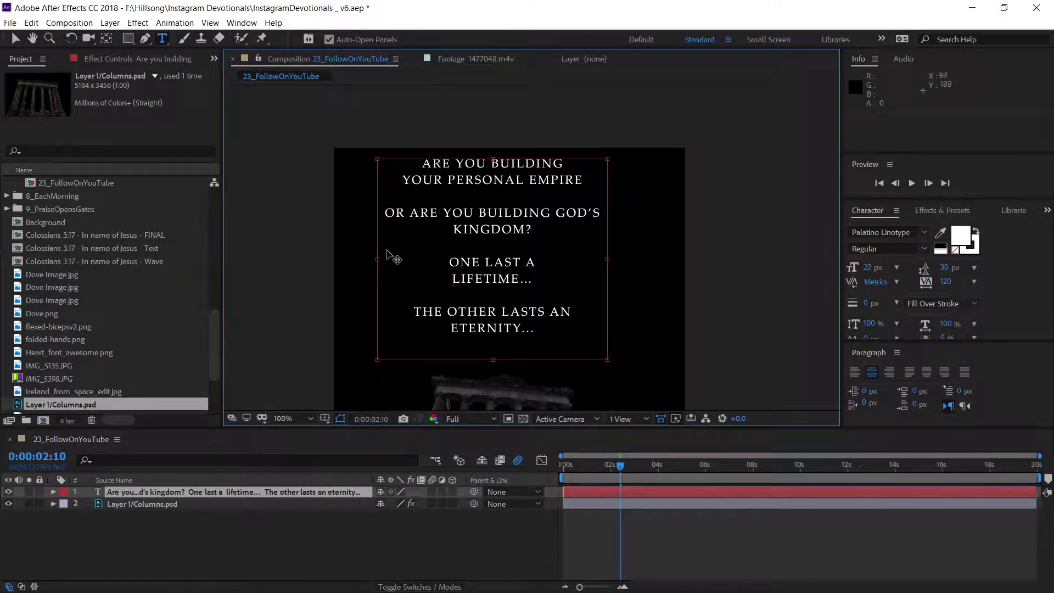
pyautogui.hotkey('ctrl', 'z')
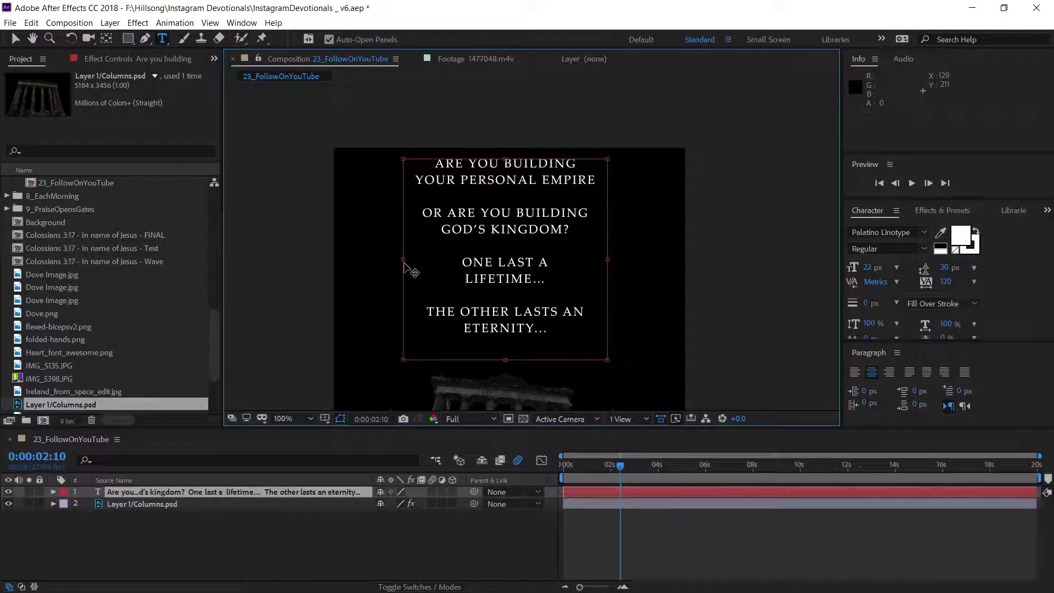
pyautogui.moveTo(402, 259); pyautogui.dragTo(364, 258)
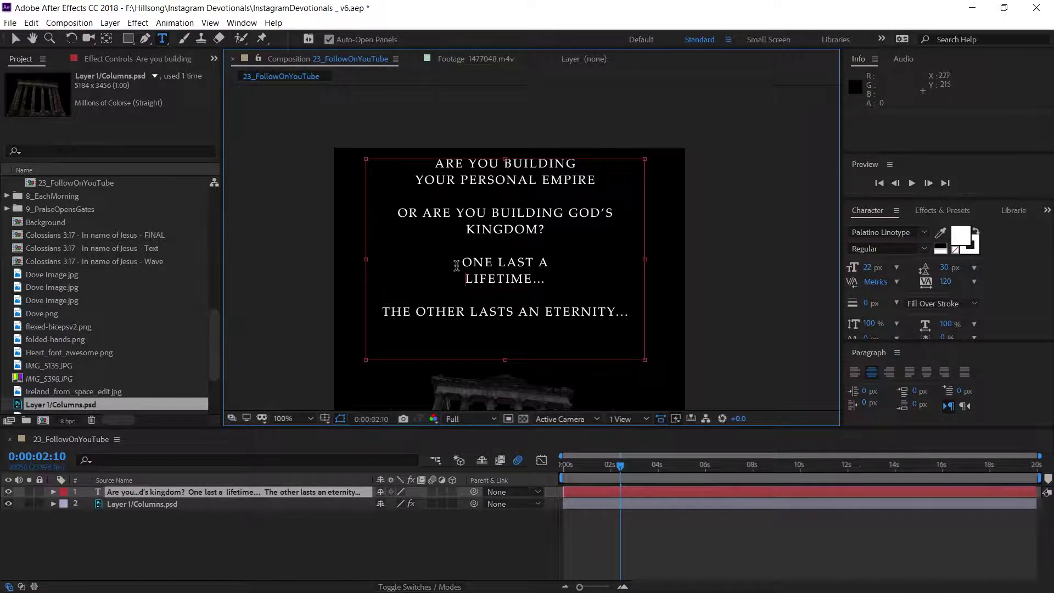
pyautogui.scroll(-2, 430, 270)
pyautogui.scroll(-2, 430, 270)
pyautogui.scroll(4, 430, 270)
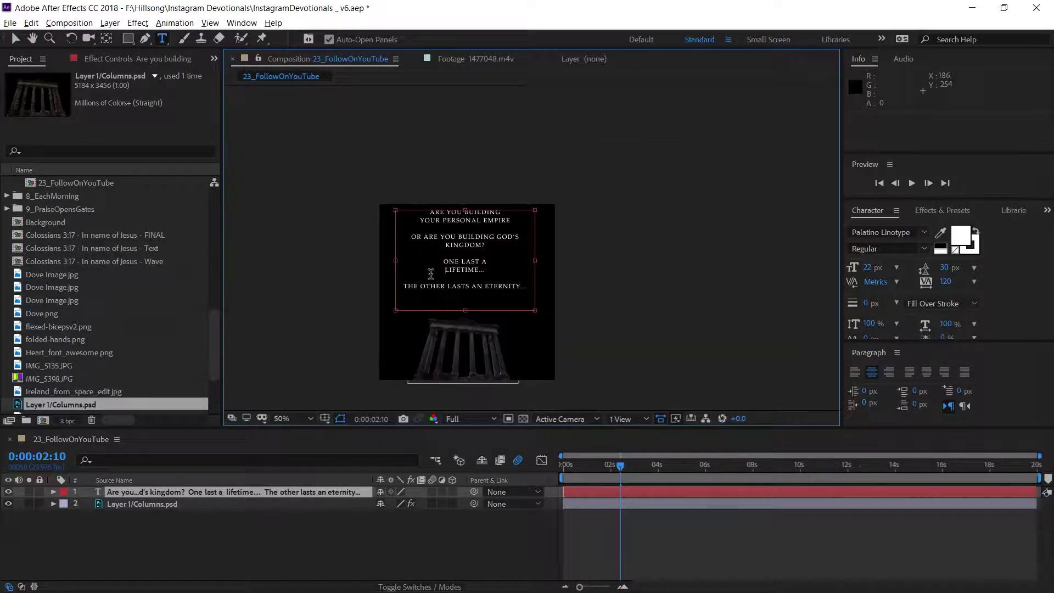
pyautogui.moveTo(367, 247); pyautogui.dragTo(395, 246)
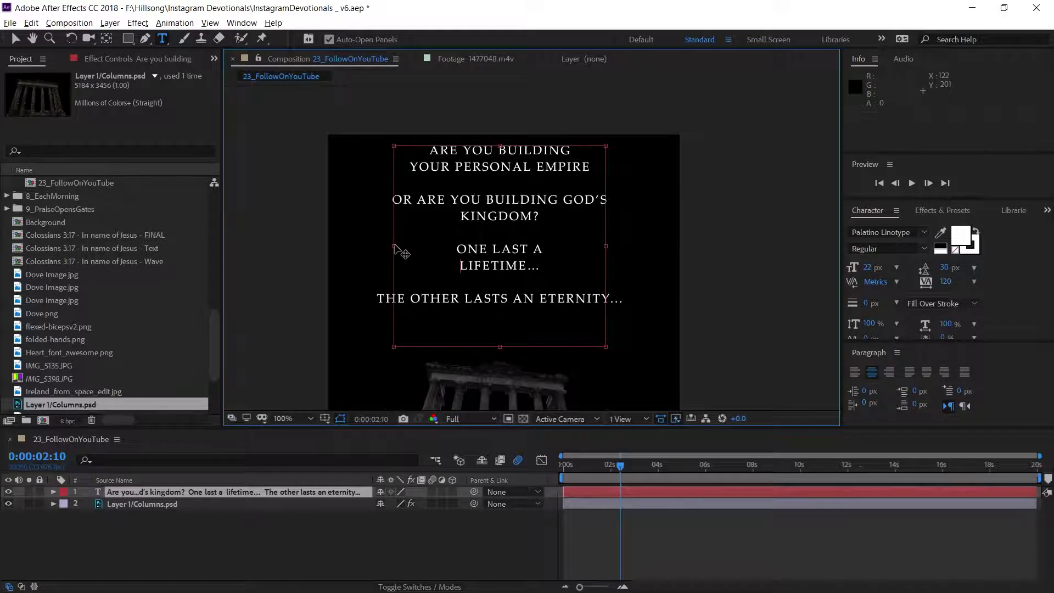
pyautogui.scroll(-2, 521, 289)
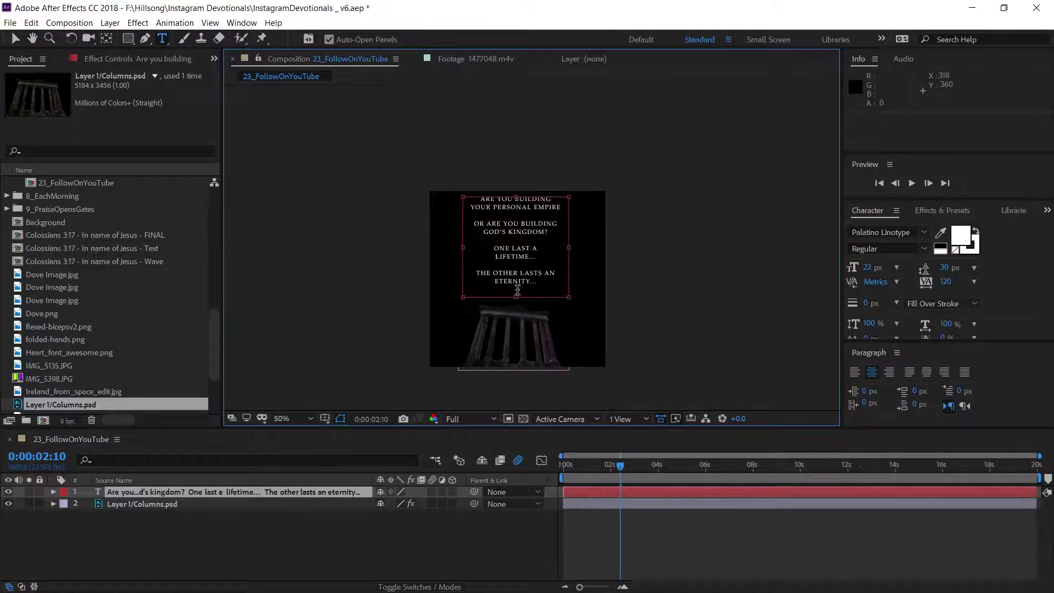
pyautogui.scroll(2, 513, 289)
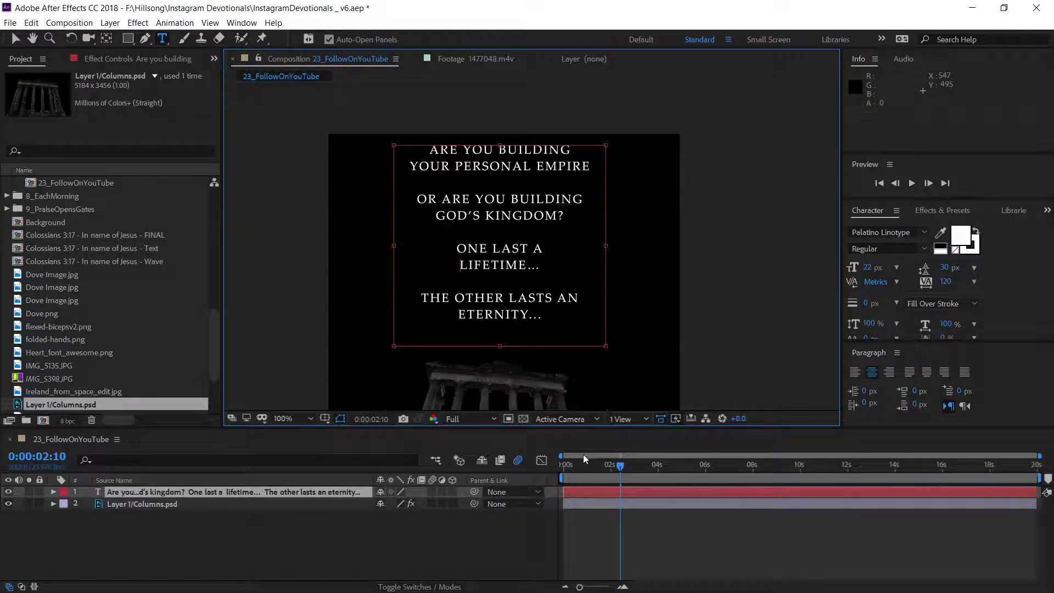
# Step: Move the current time to 0:00:00:00 and set the fill colour of all the text to grey 999999
pyautogui.moveTo(581, 463); pyautogui.dragTo(561, 440)
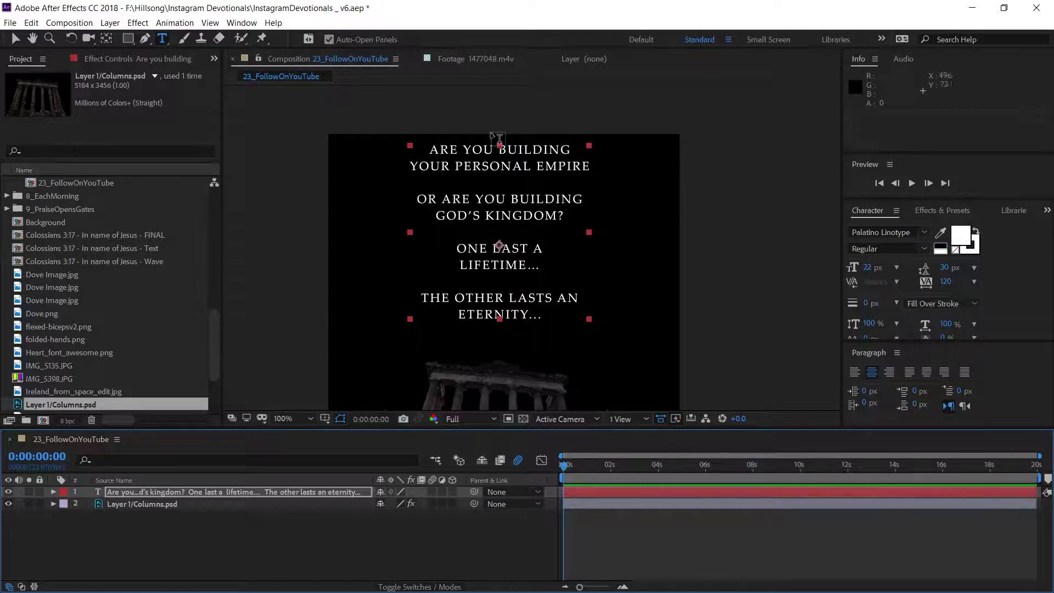
pyautogui.moveTo(439, 153); pyautogui.dragTo(477, 175)
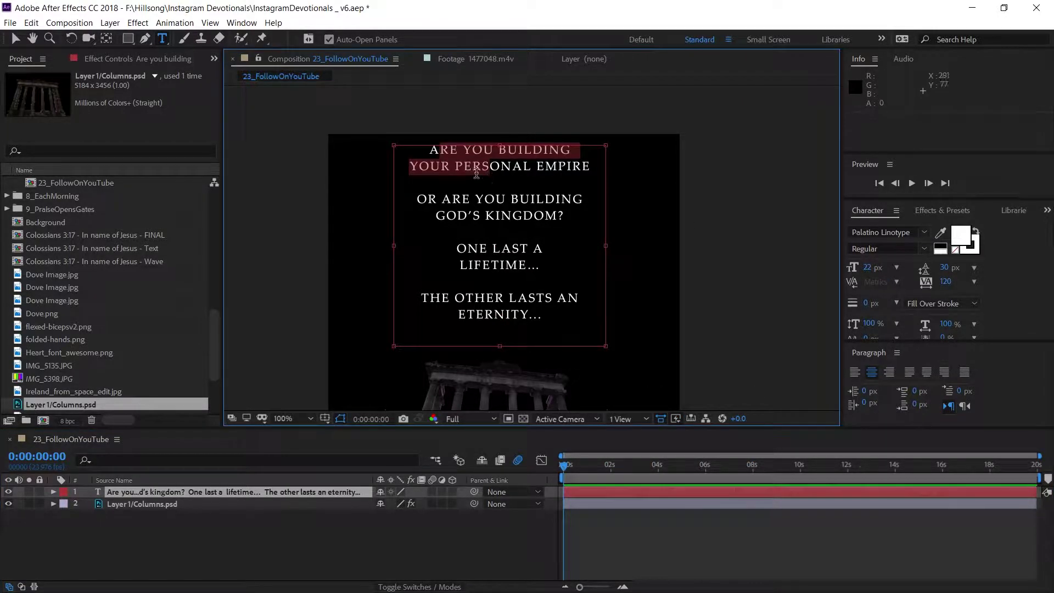
pyautogui.click(514, 181)
pyautogui.hotkey('ctrl', 'a')
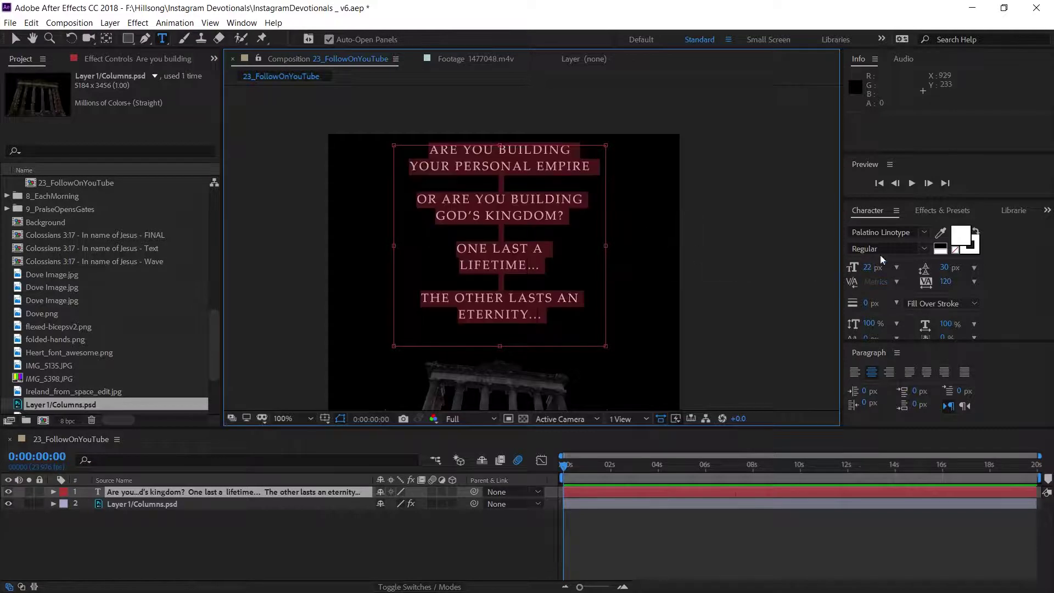
pyautogui.click(961, 237)
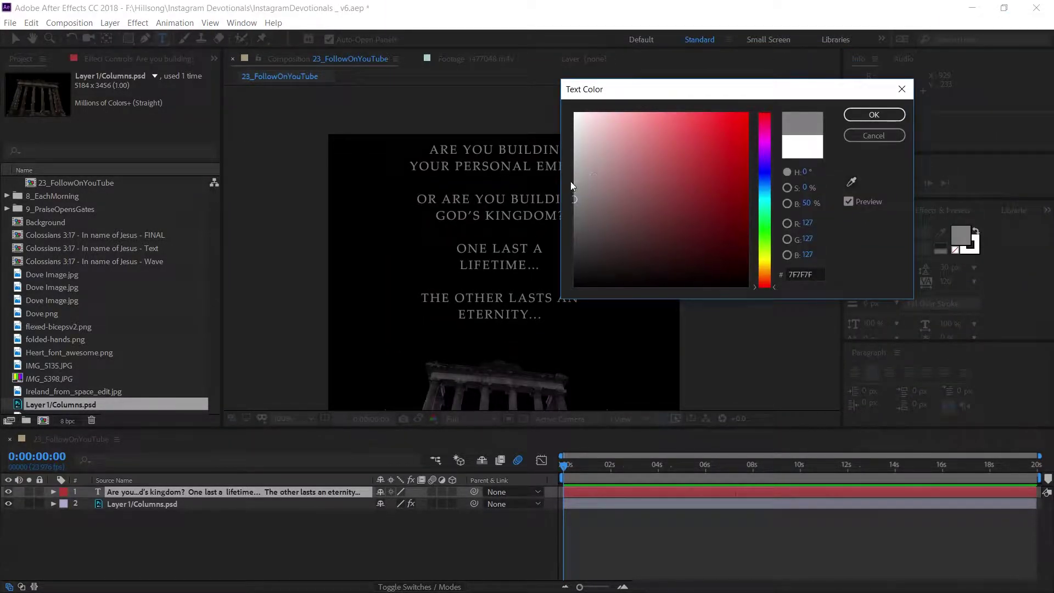
pyautogui.moveTo(571, 186)
pyautogui.mouseDown()
pyautogui.moveTo(549, 165)
pyautogui.moveTo(549, 99)
pyautogui.moveTo(526, 181)
pyautogui.mouseUp()
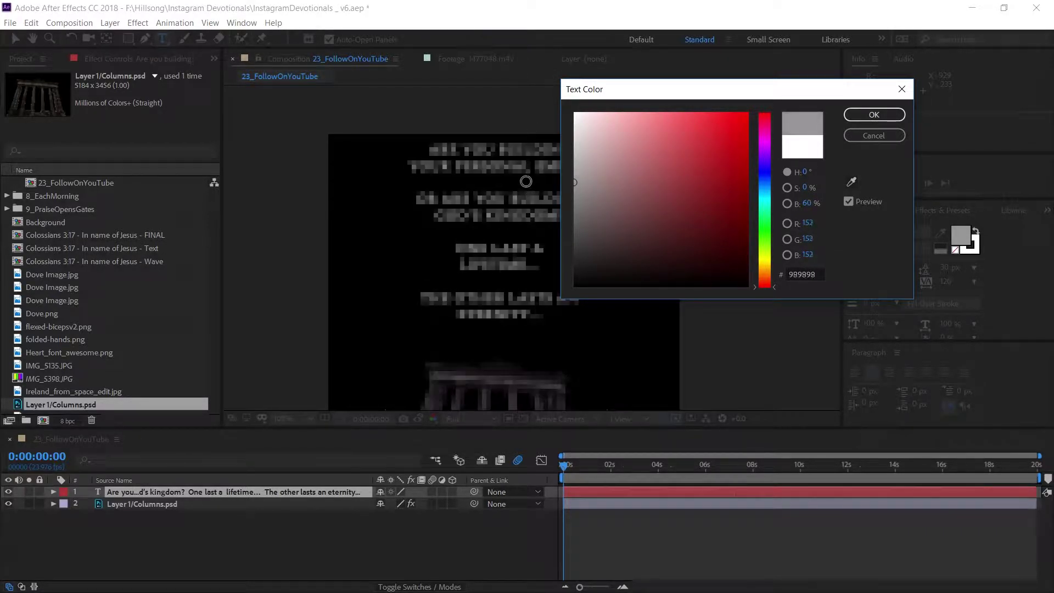
pyautogui.click(845, 115)
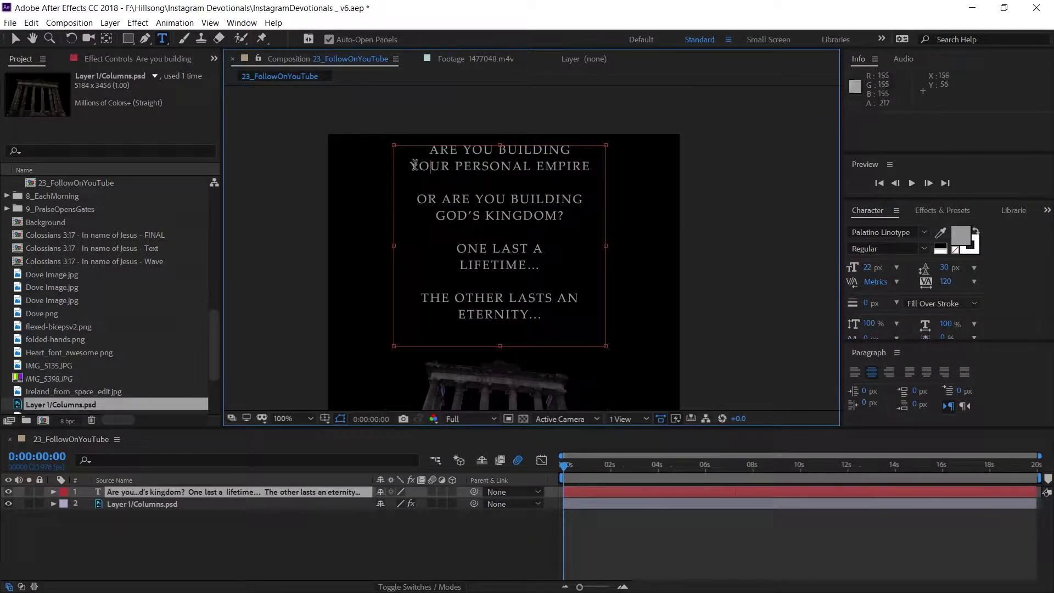
# Step: Set the fill colour of the line "Your personal empire" to white
pyautogui.moveTo(409, 166); pyautogui.dragTo(642, 168)
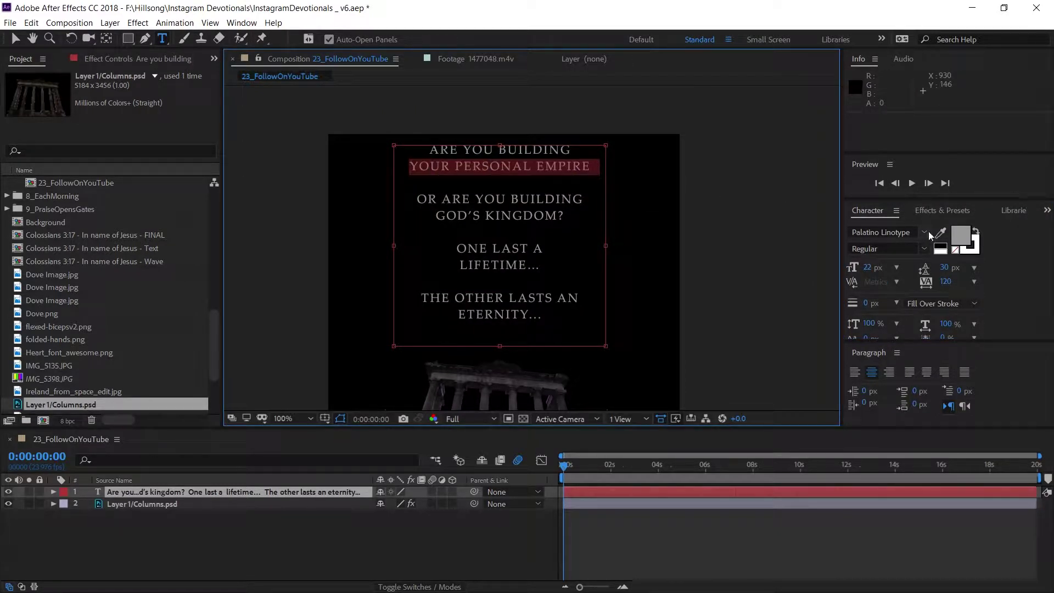
pyautogui.click(963, 245)
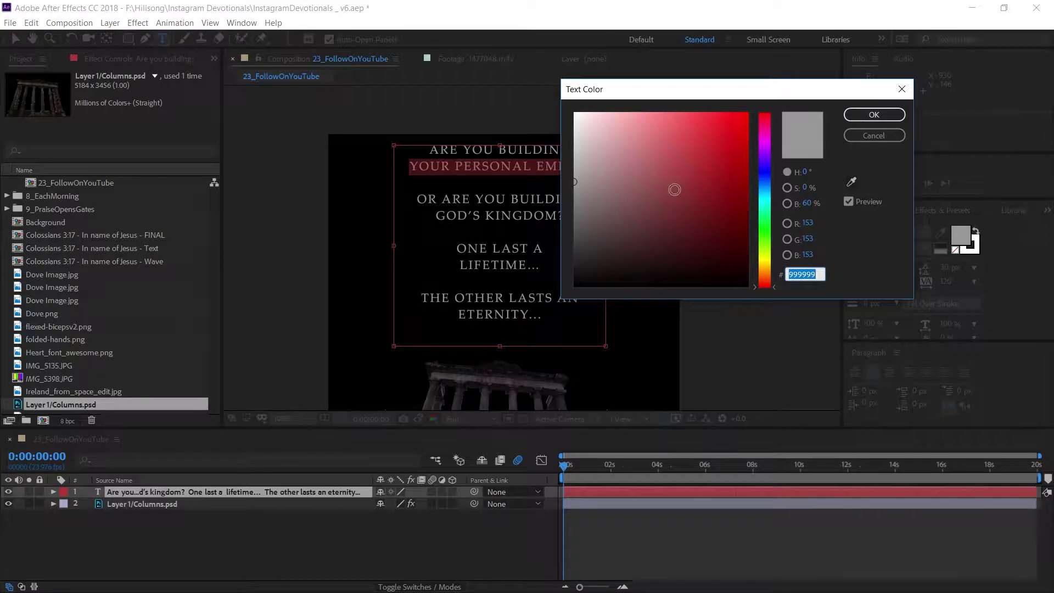
pyautogui.click(575, 114)
pyautogui.click(874, 115)
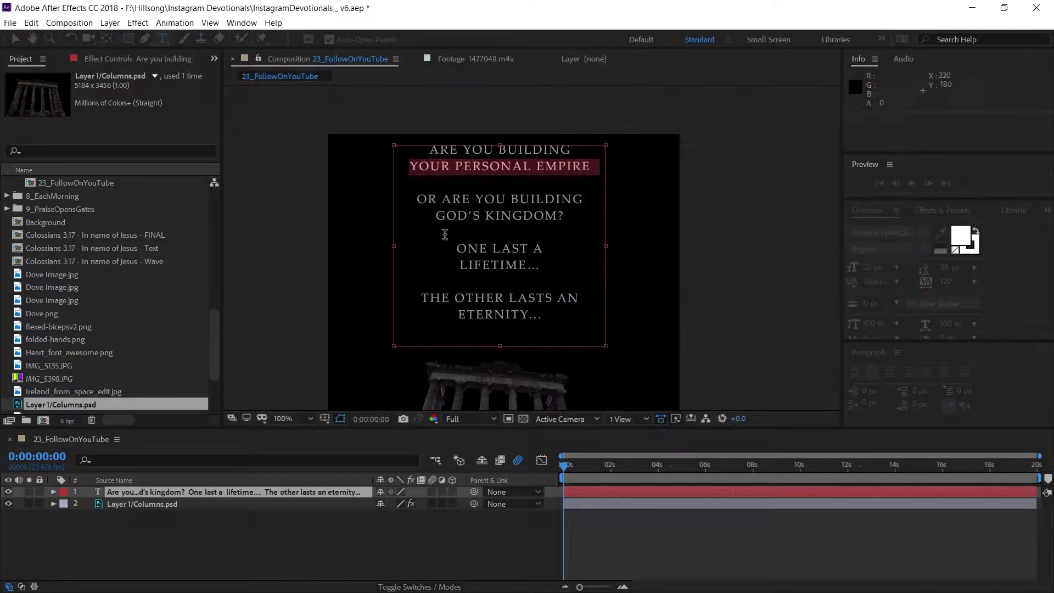
# Step: Try to set the fill colour of "God's kingdom?" to white FFFFFF
pyautogui.moveTo(436, 215); pyautogui.dragTo(566, 217)
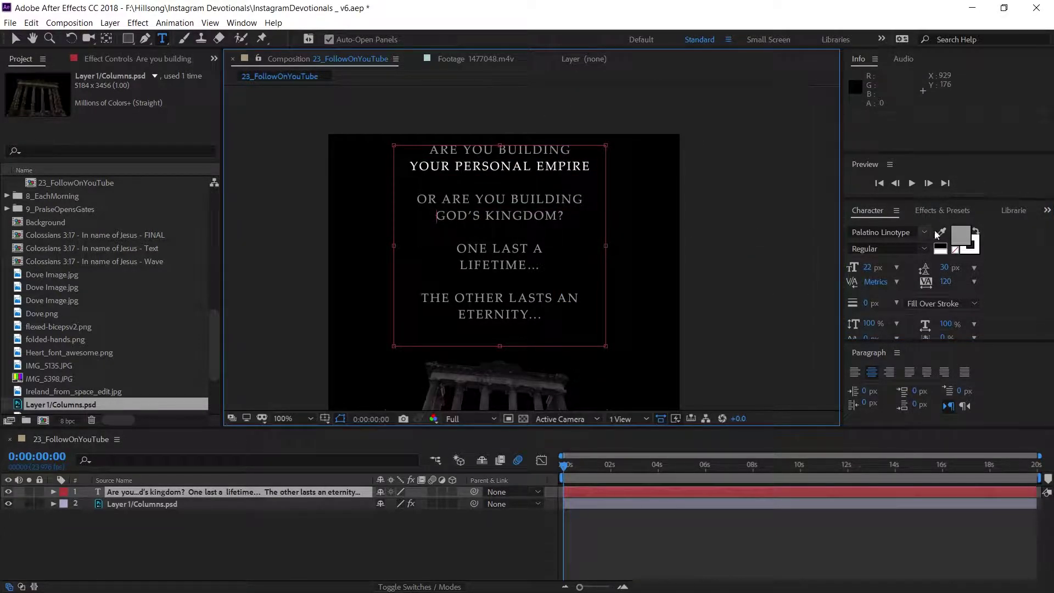
pyautogui.click(955, 237)
pyautogui.click(575, 114)
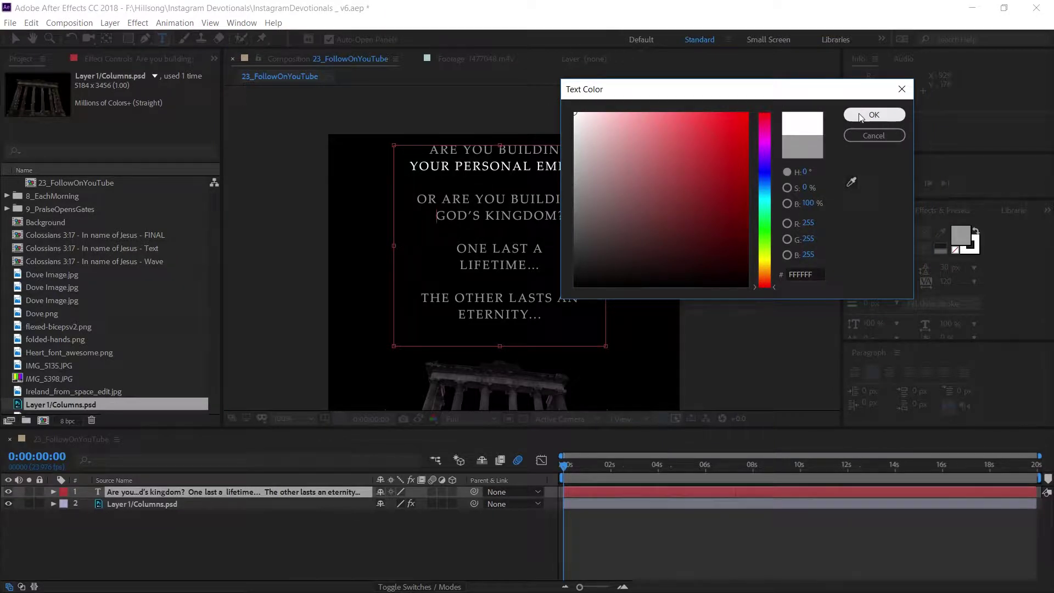
pyautogui.click(874, 115)
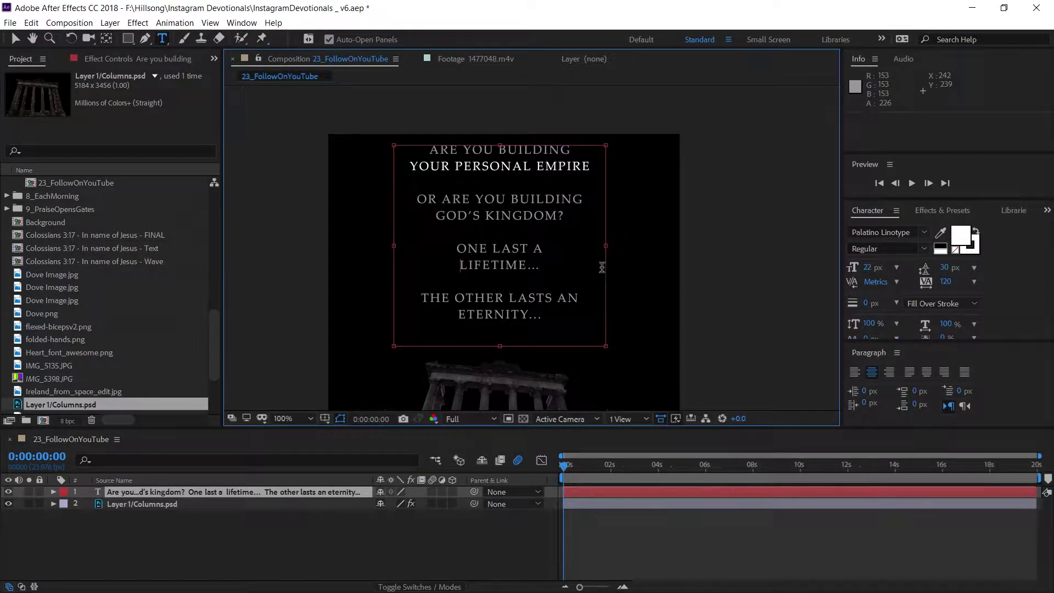
# Step: Set the fill colour of the word "Lifetime..." to white FFFFFF
pyautogui.doubleClick(546, 267)
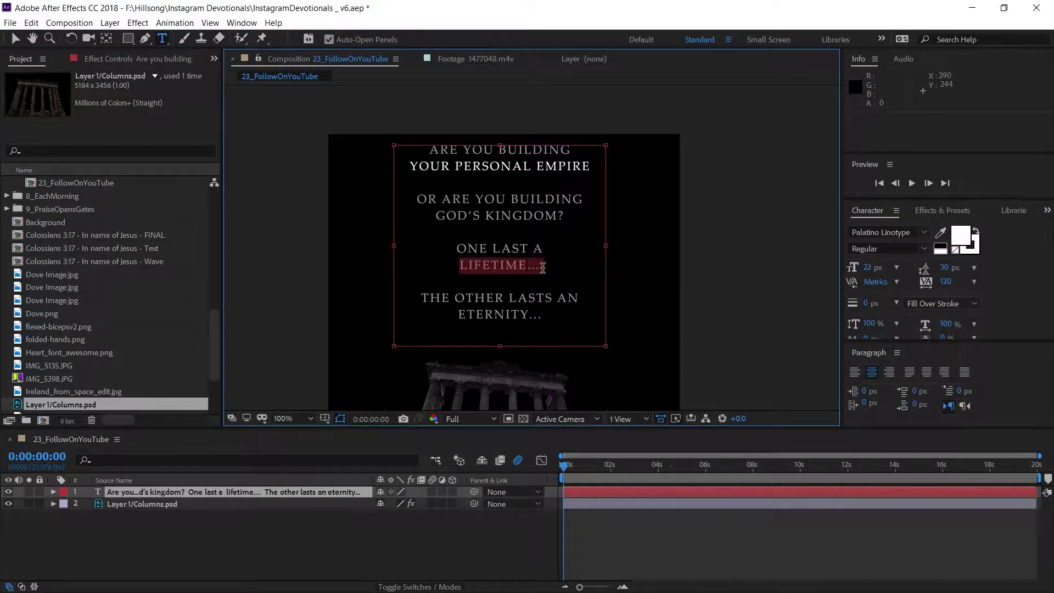
pyautogui.click(955, 235)
pyautogui.click(575, 113)
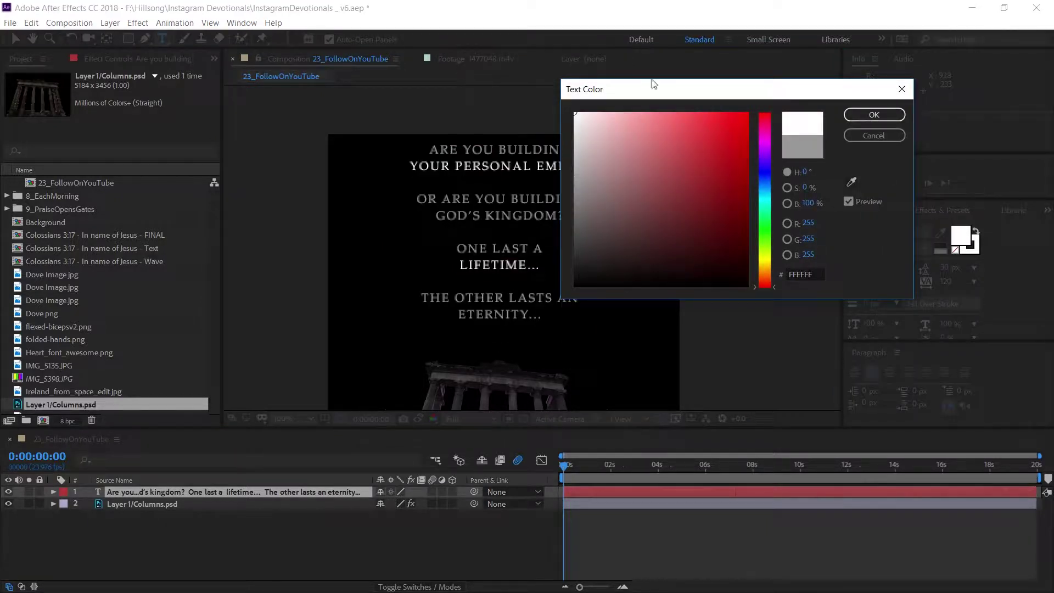
pyautogui.click(873, 114)
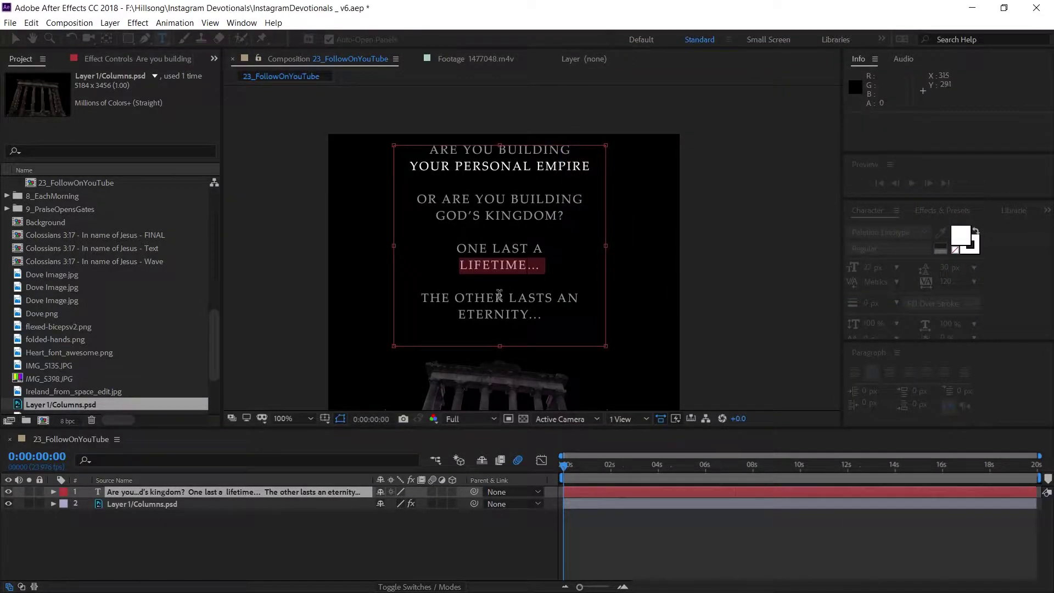
# Step: Set the fill colour of all the text above "Eternity..." to dark grey 464646
pyautogui.click(458, 314)
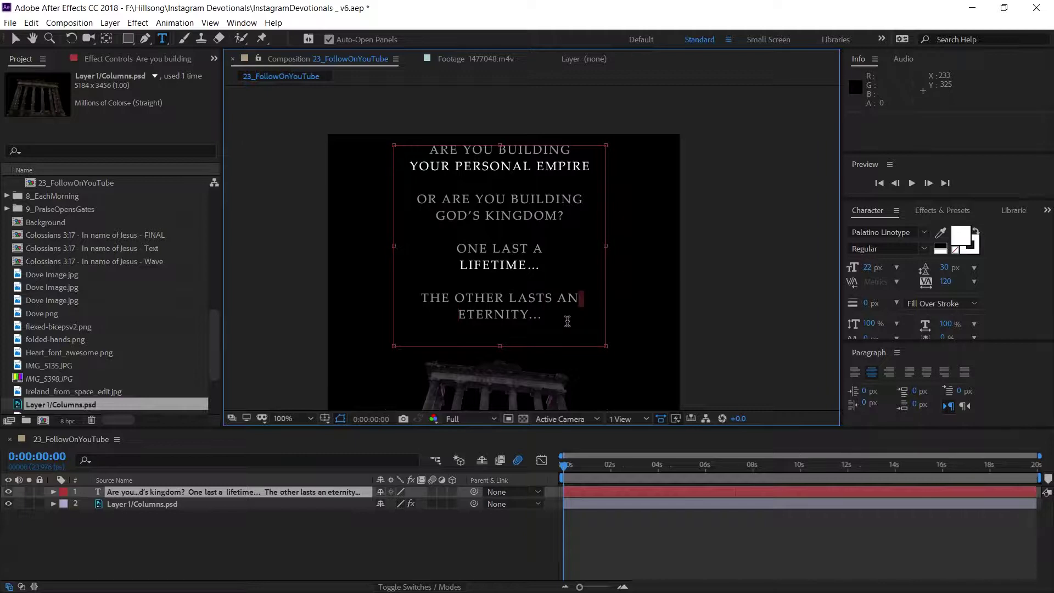
pyautogui.moveTo(582, 299); pyautogui.dragTo(566, 300)
pyautogui.scroll(4, 581, 299)
pyautogui.scroll(-6, 460, 290)
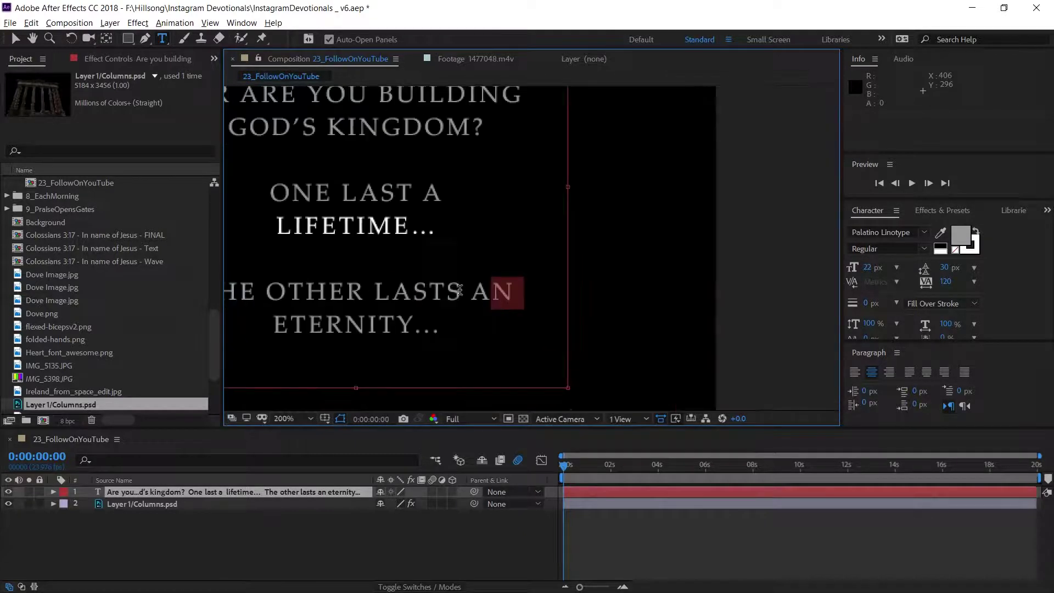
pyautogui.scroll(4, 341, 226)
pyautogui.scroll(-2, 398, 206)
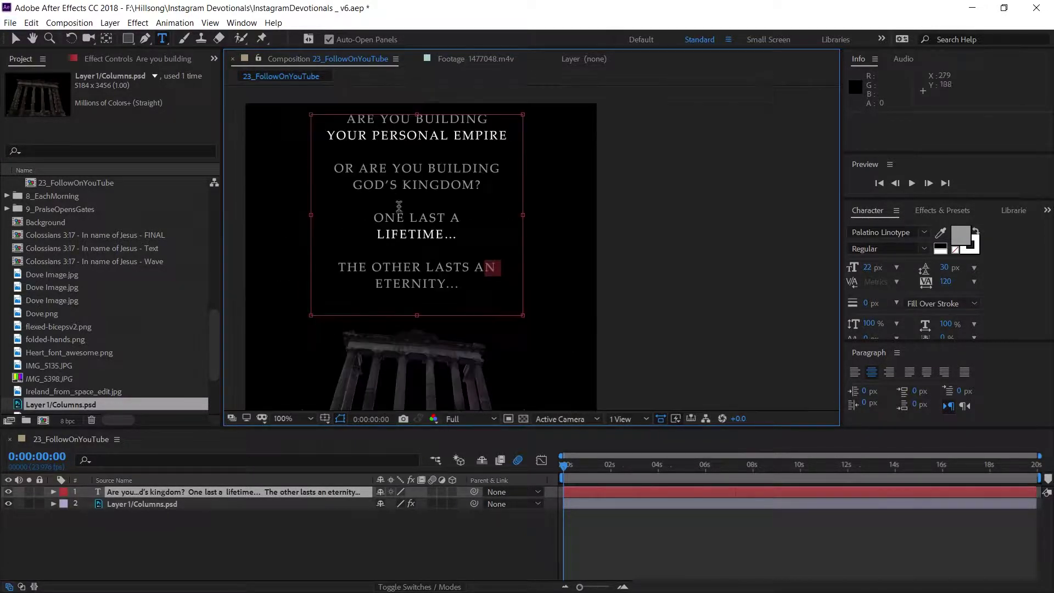
pyautogui.moveTo(388, 136); pyautogui.dragTo(511, 303)
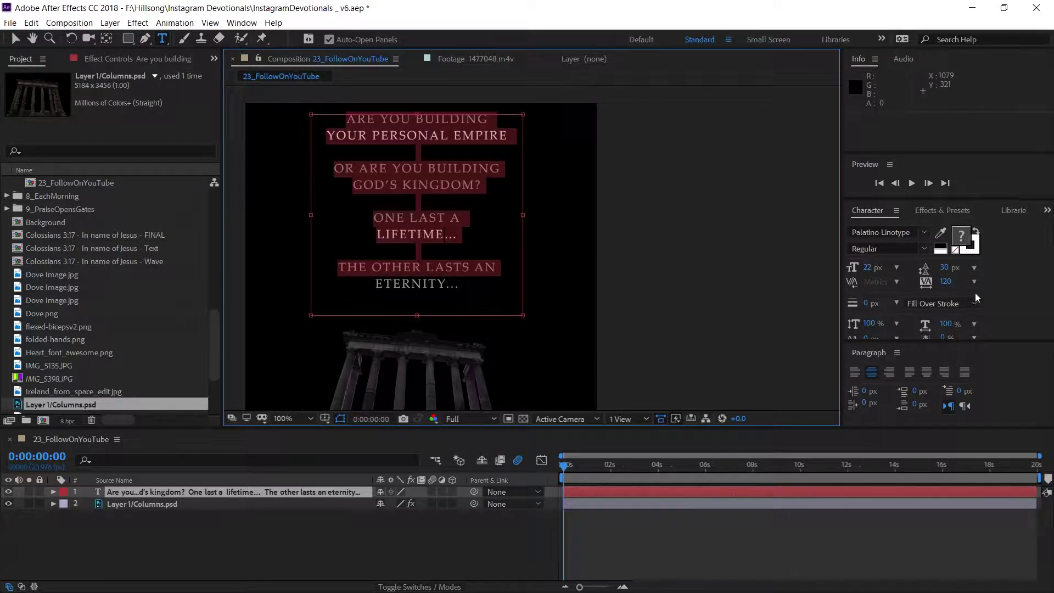
pyautogui.click(958, 230)
pyautogui.moveTo(645, 186)
pyautogui.mouseDown()
pyautogui.moveTo(535, 188)
pyautogui.moveTo(518, 202)
pyautogui.moveTo(516, 228)
pyautogui.mouseUp()
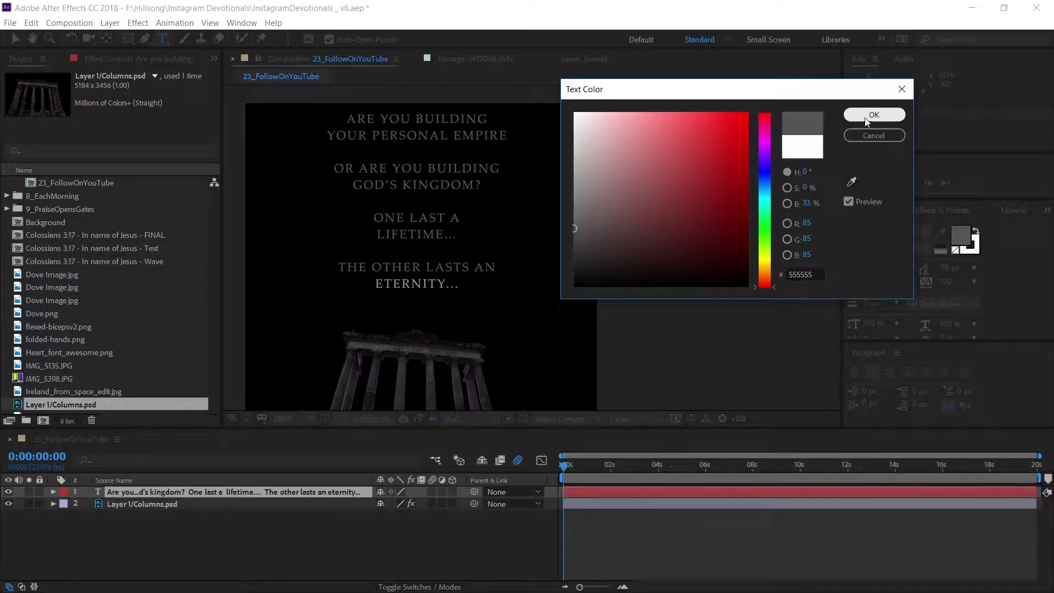
pyautogui.moveTo(577, 228); pyautogui.dragTo(551, 238)
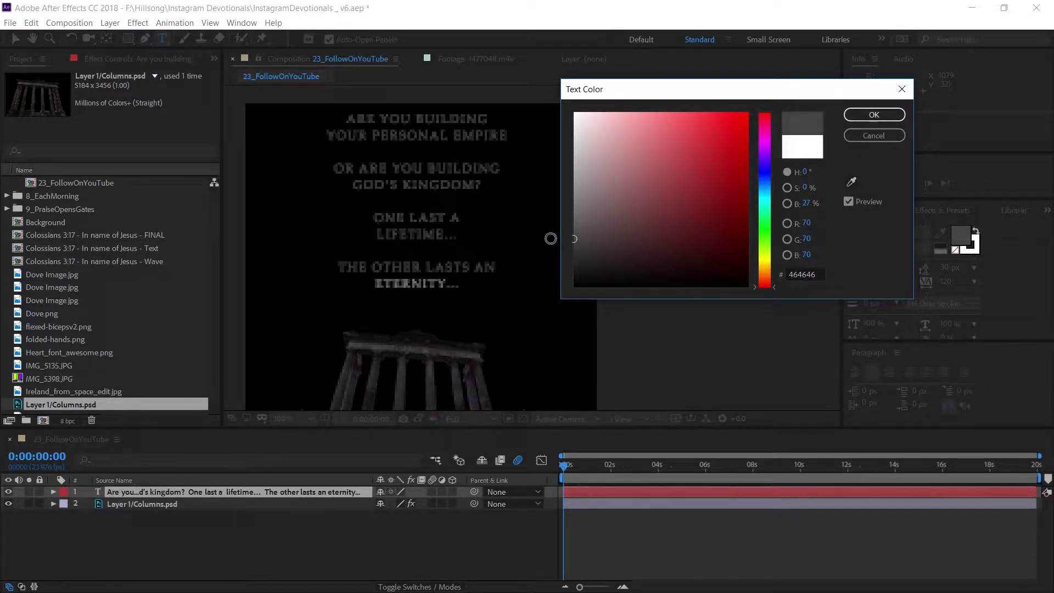
pyautogui.click(862, 117)
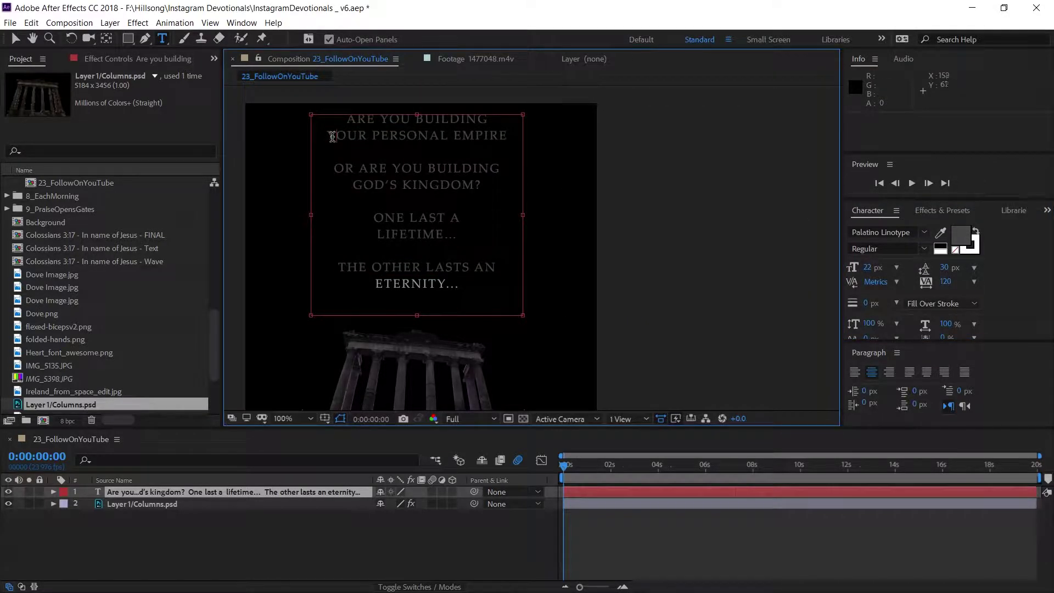
pyautogui.moveTo(376, 235); pyautogui.dragTo(486, 232)
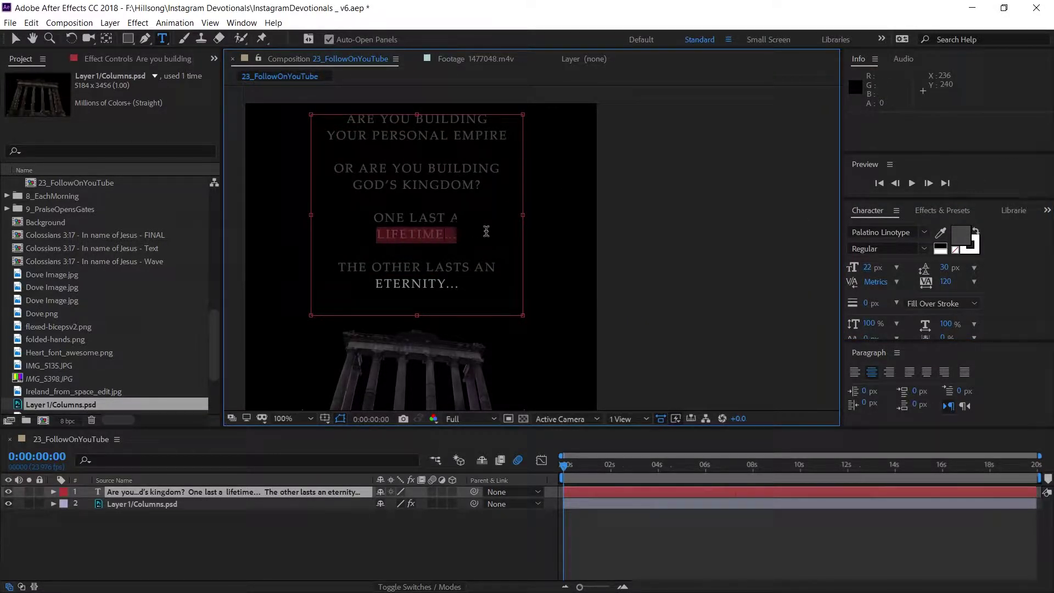
pyautogui.click(961, 237)
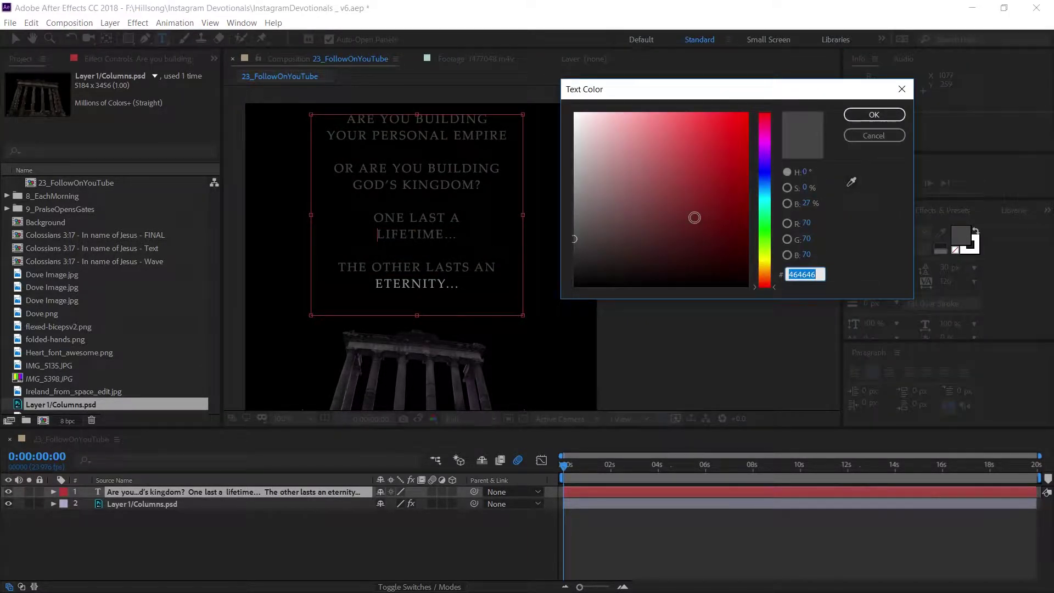
pyautogui.moveTo(695, 218)
pyautogui.mouseDown()
pyautogui.moveTo(584, 274)
pyautogui.moveTo(483, 19)
pyautogui.mouseUp()
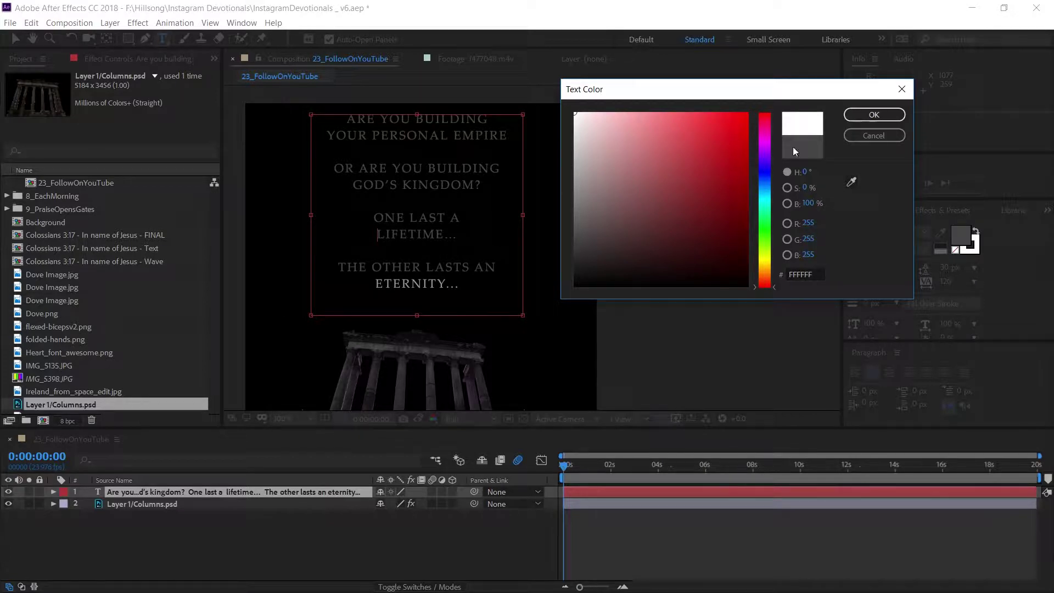
pyautogui.click(865, 137)
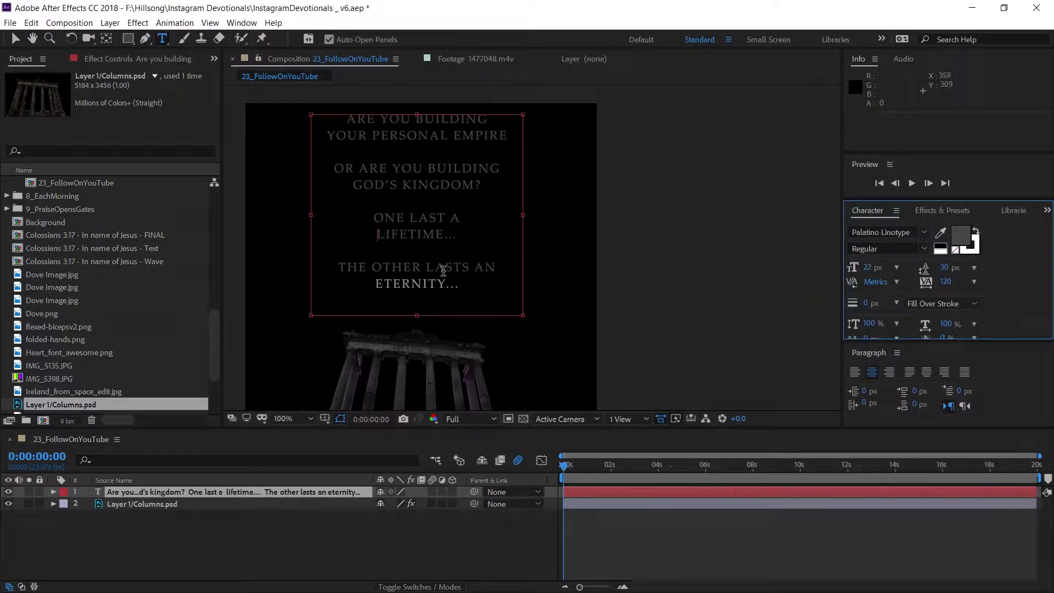
# Step: Swap the fill and stroke colours of the word "Lifetime..." so that its fill is white
pyautogui.moveTo(379, 233); pyautogui.dragTo(472, 232)
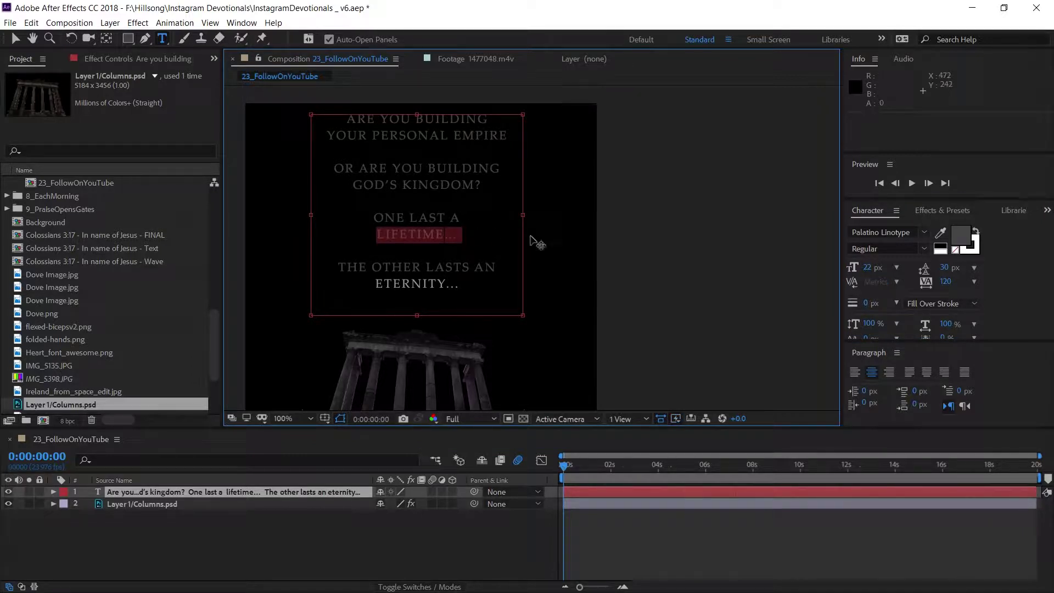
pyautogui.click(975, 232)
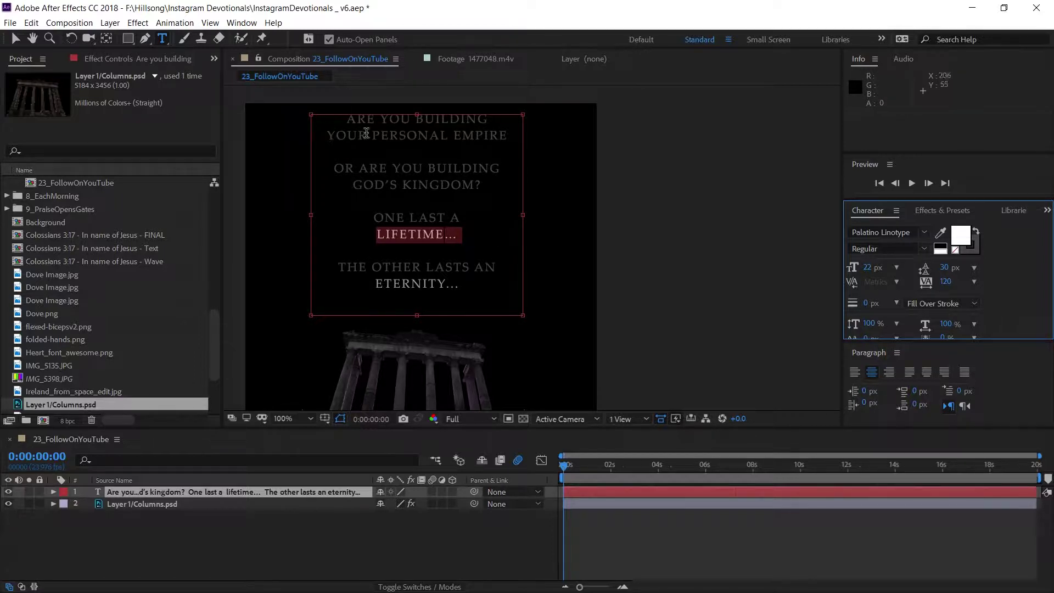
# Step: Swap the fill and stroke colours of "Your personal empire" and "God's kingdom?" so that both phrases have a white fill
pyautogui.moveTo(327, 135); pyautogui.dragTo(543, 138)
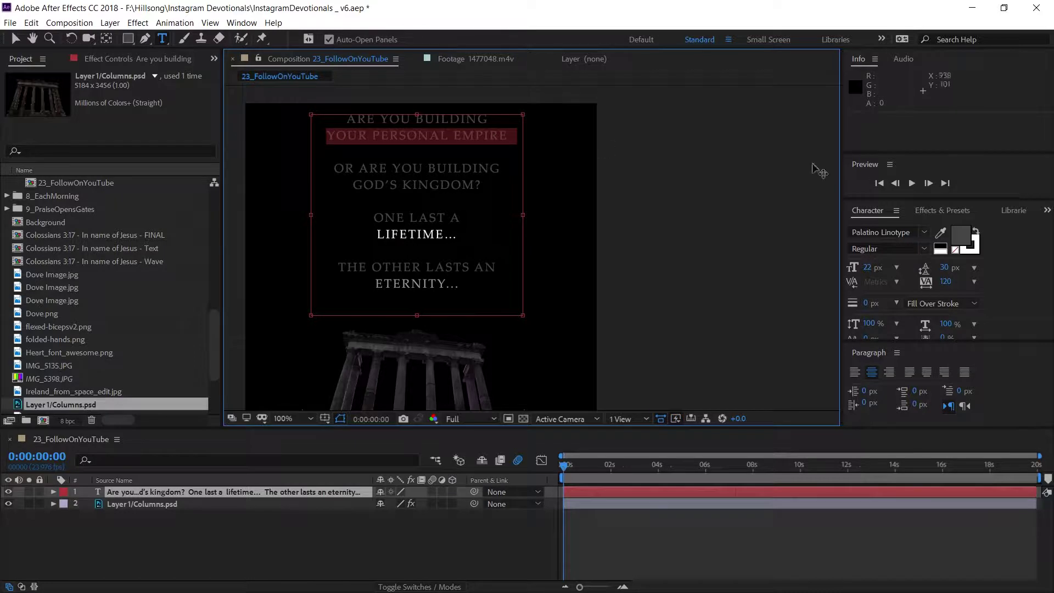
pyautogui.click(976, 233)
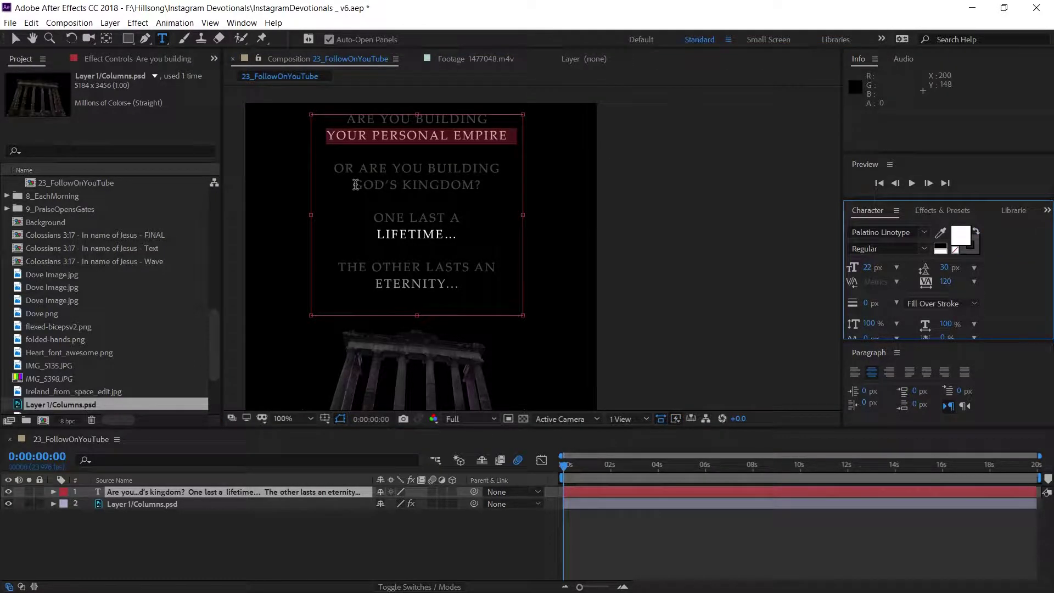
pyautogui.moveTo(356, 185); pyautogui.dragTo(483, 185)
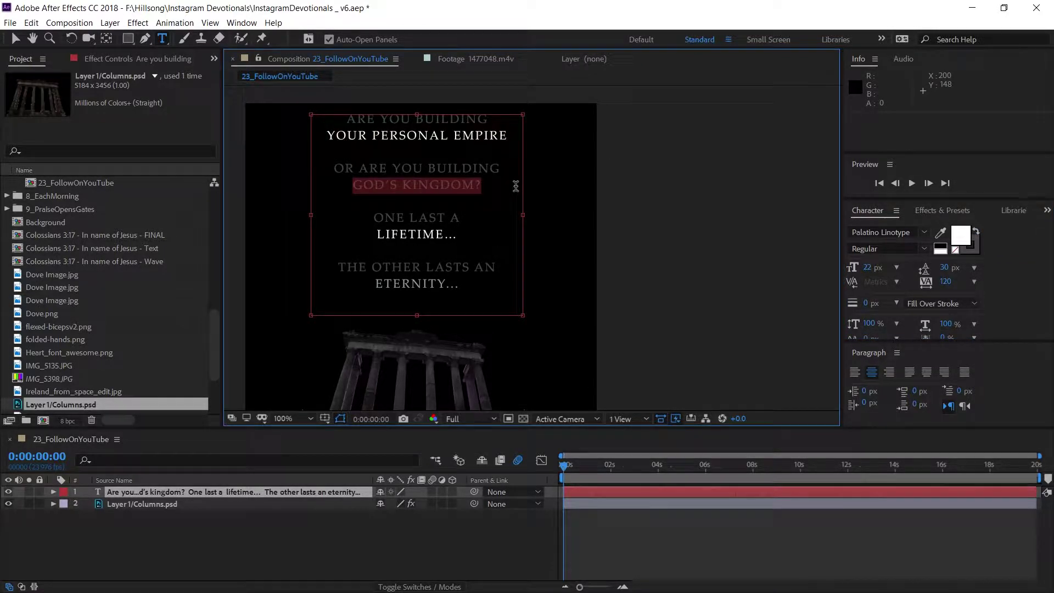
pyautogui.click(977, 233)
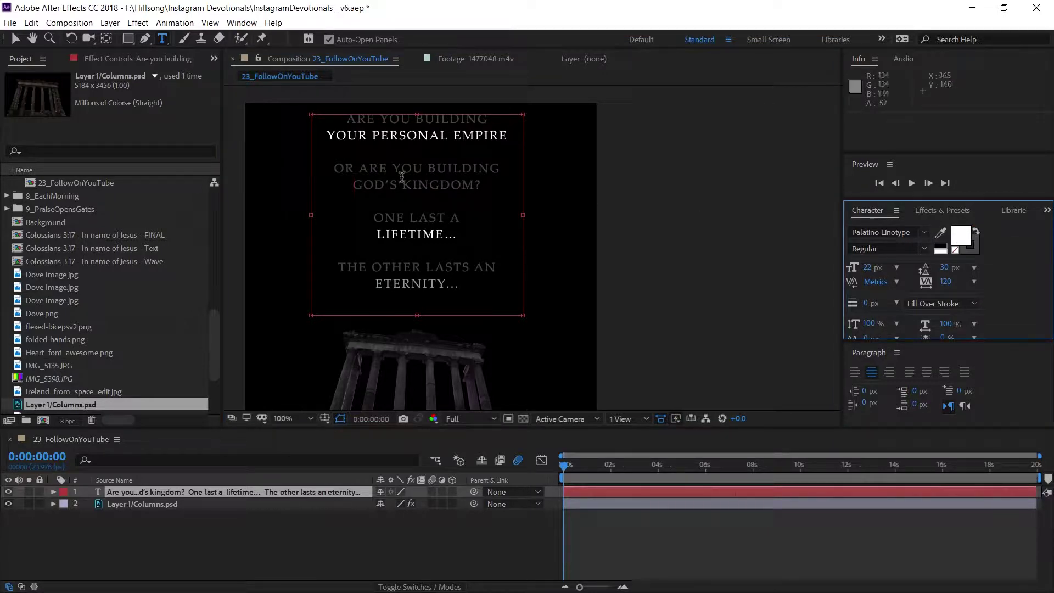
pyautogui.moveTo(355, 184); pyautogui.dragTo(511, 190)
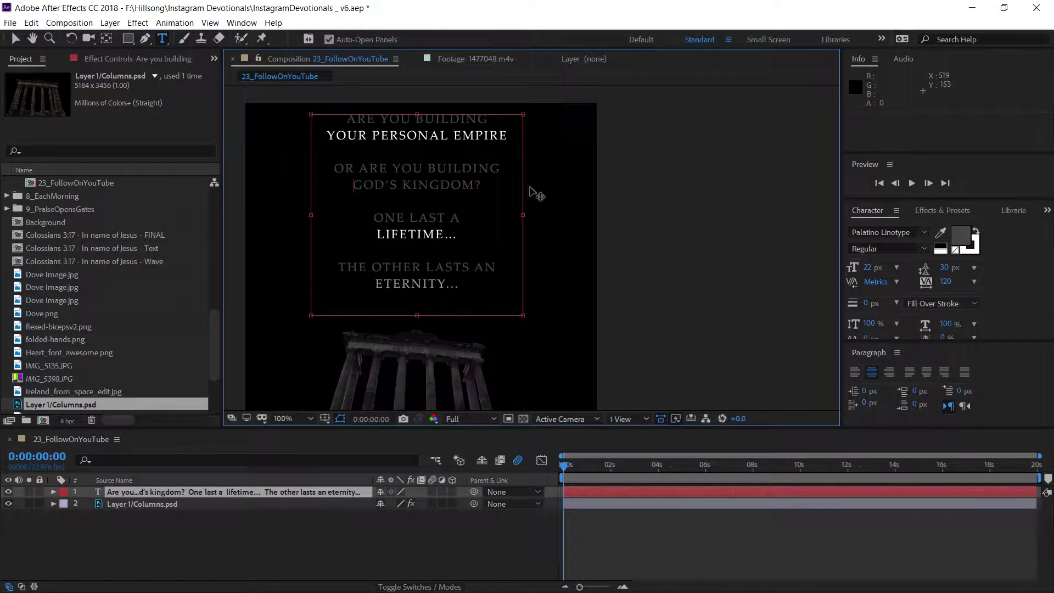
pyautogui.hotkey('ctrl', 'shift', 'Right')
pyautogui.hotkey('ctrl', 'shift', 'Right')
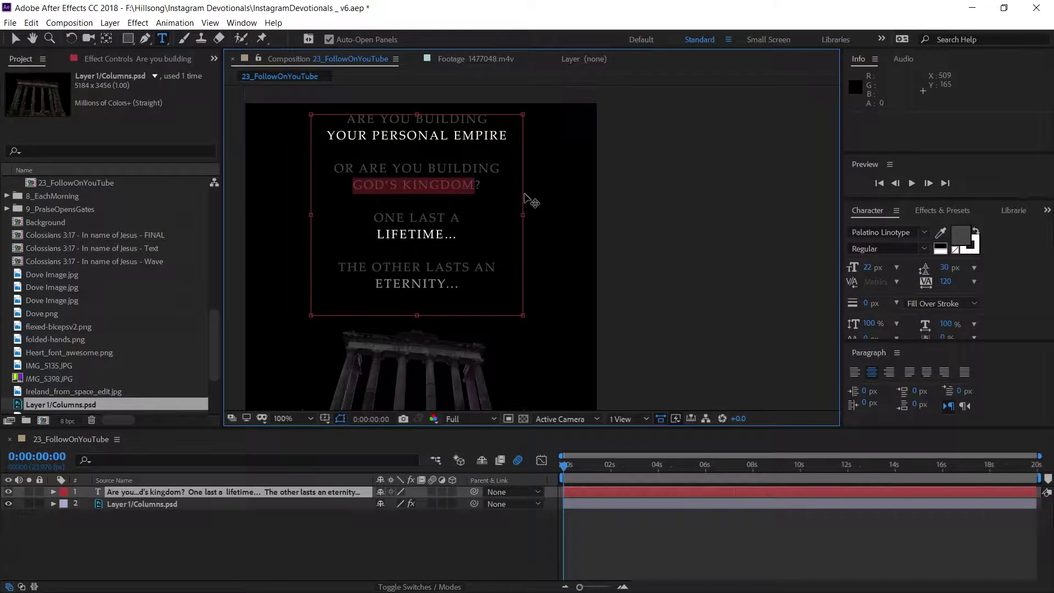
pyautogui.click(977, 235)
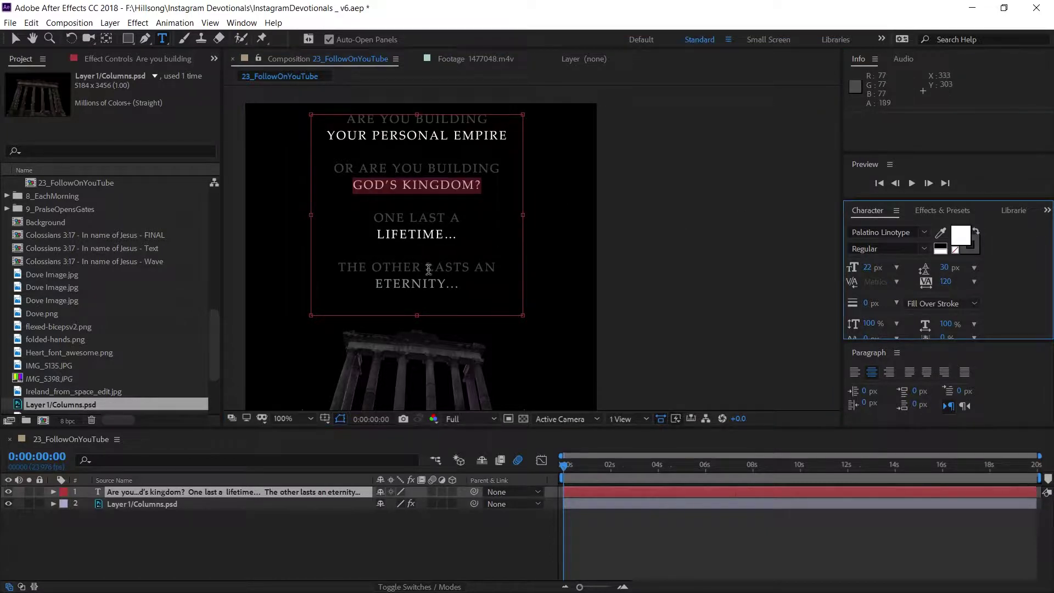
# Step: Move the text layer down by setting its Position to 312.0, 239.0
pyautogui.scroll(-2, 429, 269)
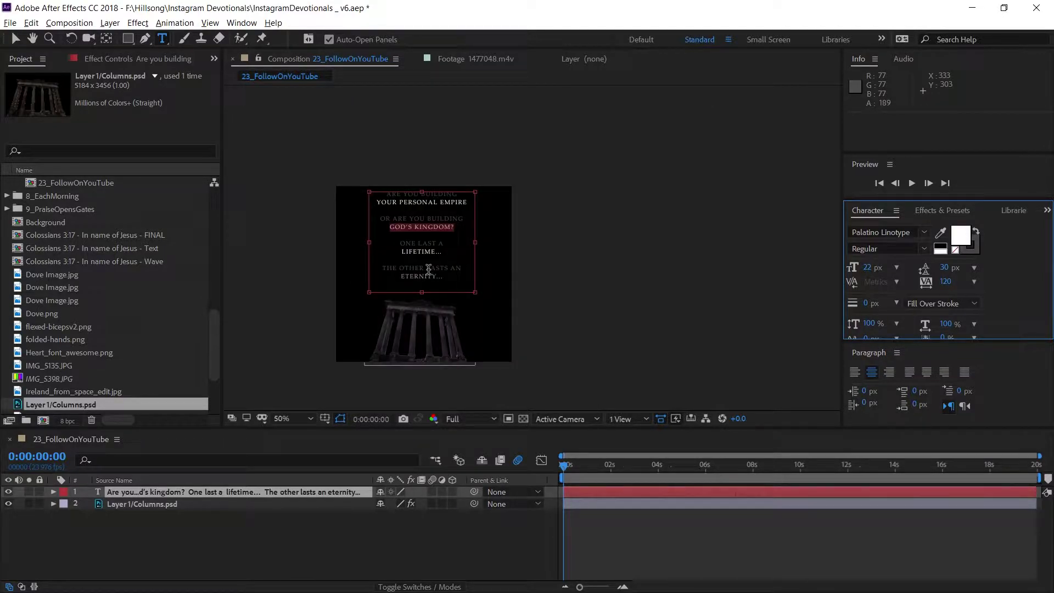
pyautogui.scroll(2, 429, 269)
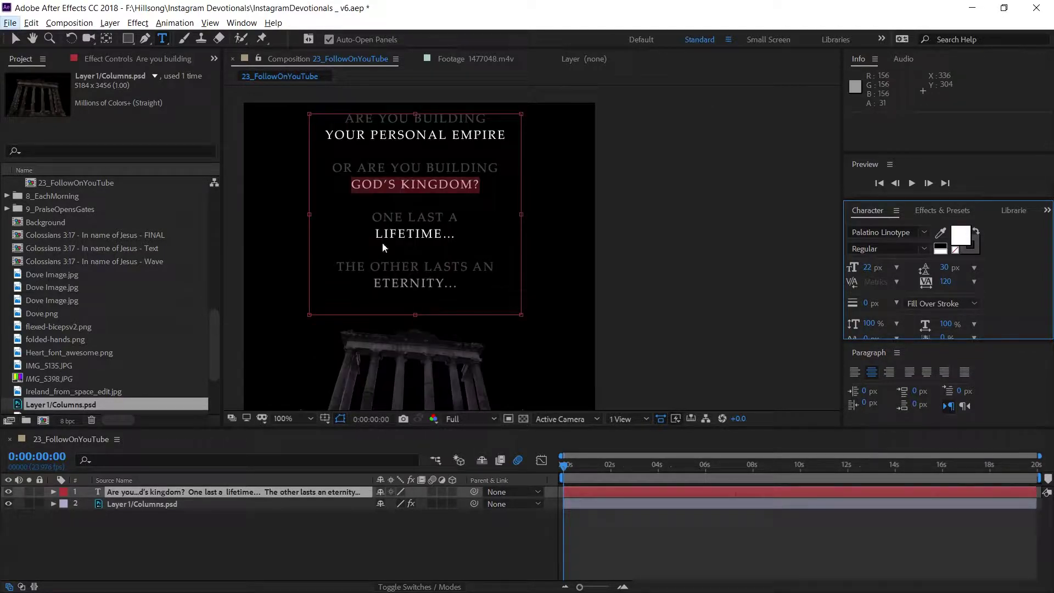
pyautogui.click(16, 39)
pyautogui.click(581, 492)
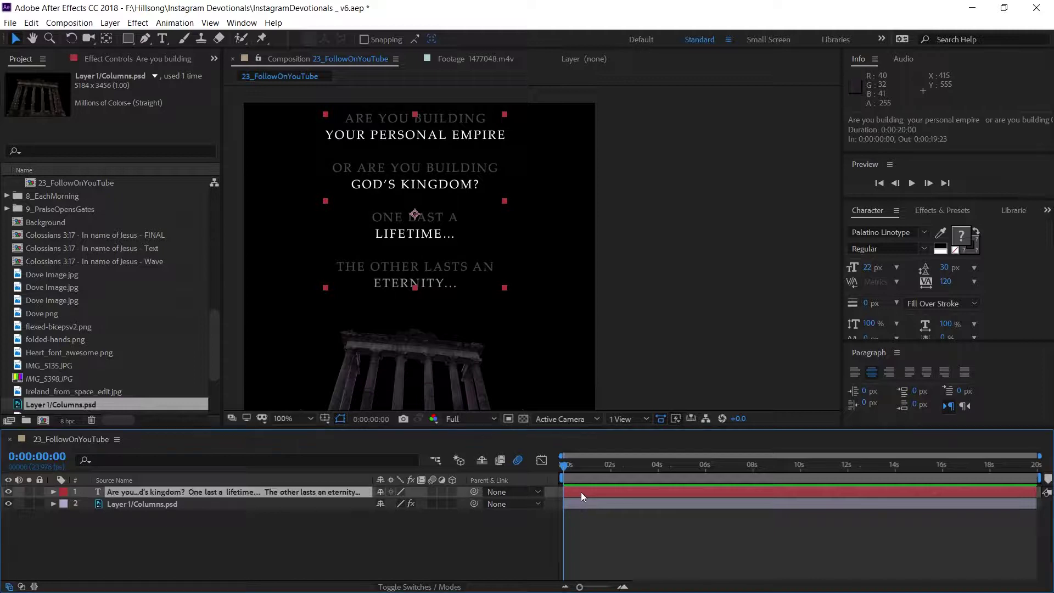
pyautogui.click(54, 491)
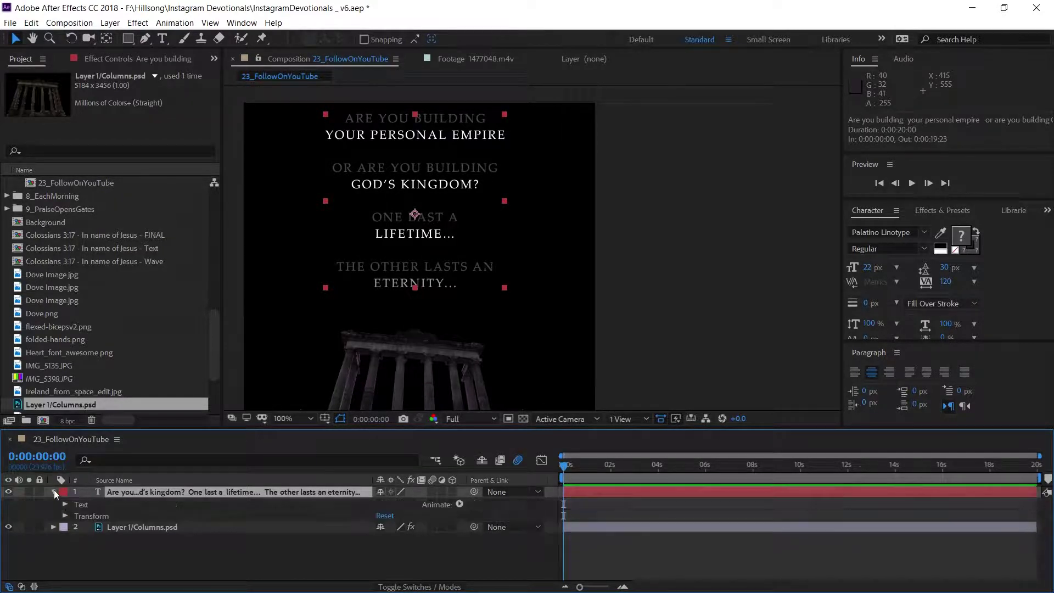
pyautogui.click(64, 516)
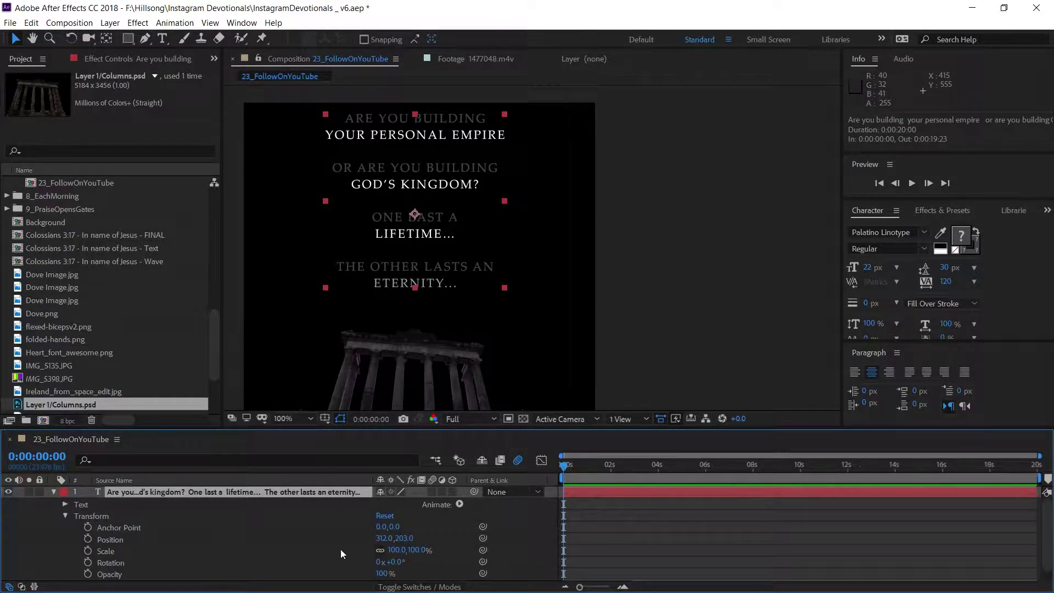
pyautogui.moveTo(421, 539); pyautogui.dragTo(433, 538)
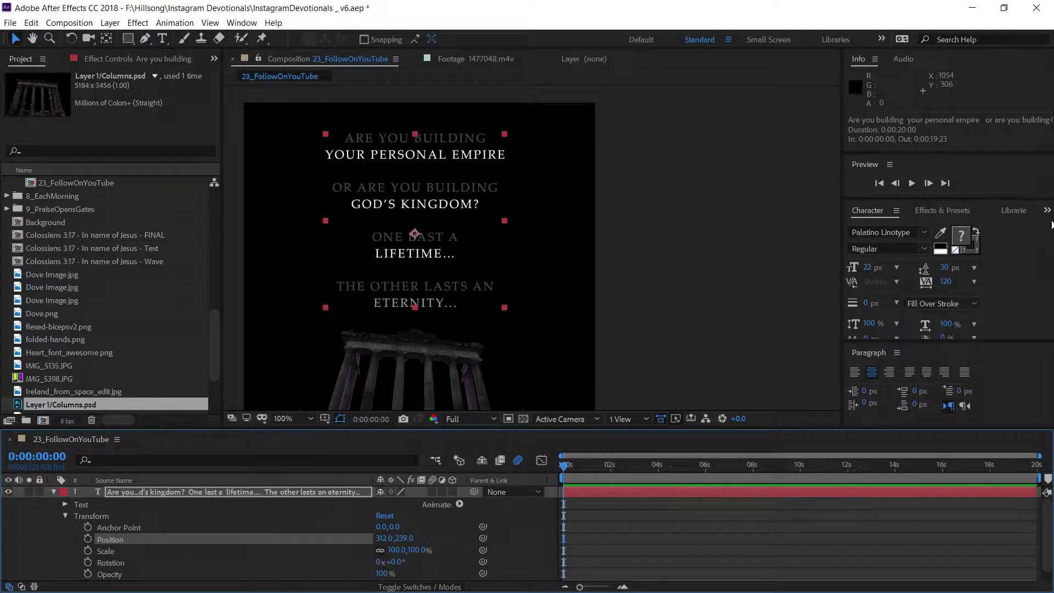
# Step: Apply the Linear Wipe transition effect to the text layer
pyautogui.click(947, 215)
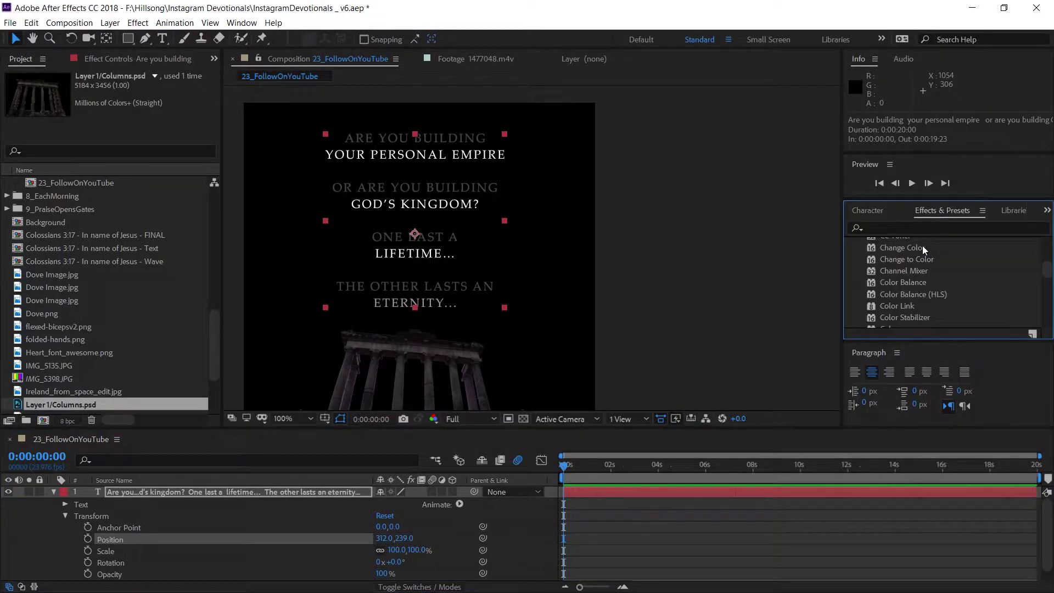
pyautogui.click(893, 230)
pyautogui.write('linearf')
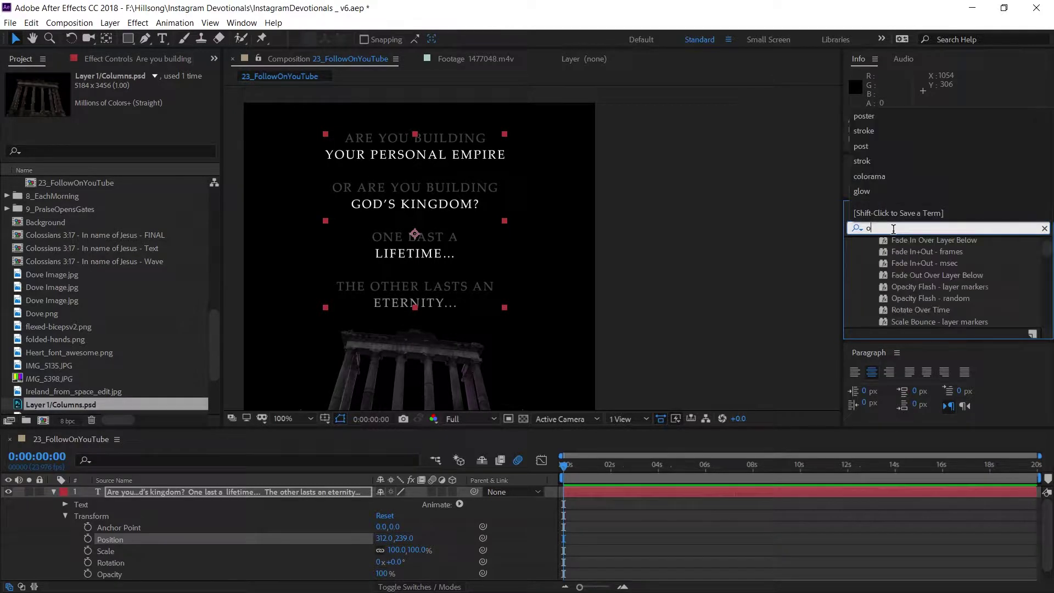
pyautogui.press('BackSpace')
pyautogui.press('BackSpace')
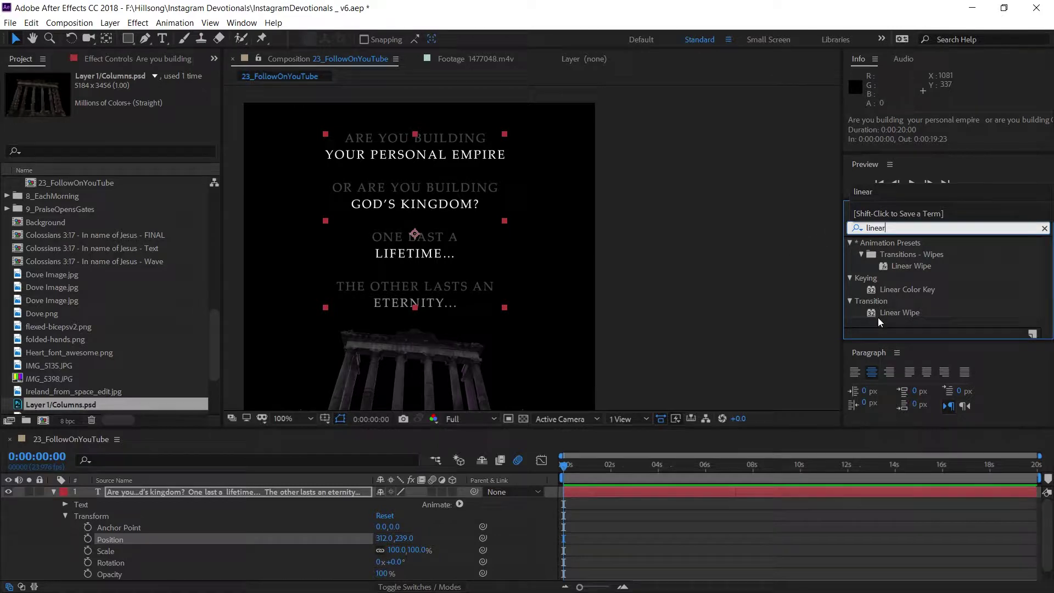
pyautogui.write('r')
pyautogui.moveTo(878, 318); pyautogui.dragTo(617, 497)
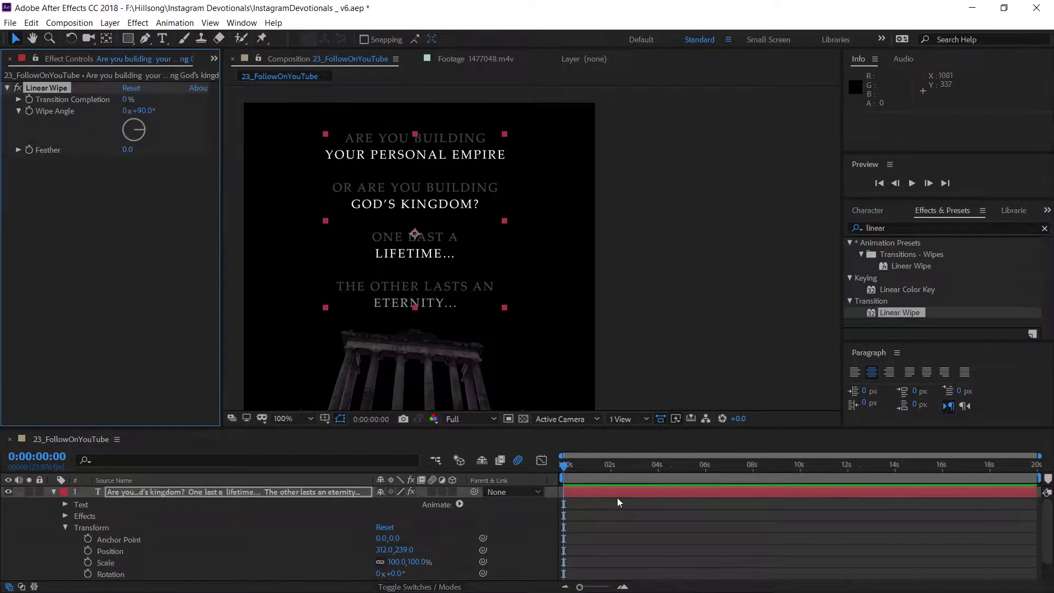
# Step: Set the Linear Wipe's angle to 0°, its feather to 29 and its Transition Completion to 80%
pyautogui.click(135, 111)
pyautogui.write('0')
pyautogui.press('Return')
pyautogui.moveTo(104, 99); pyautogui.dragTo(169, 105)
pyautogui.moveTo(128, 149); pyautogui.dragTo(151, 148)
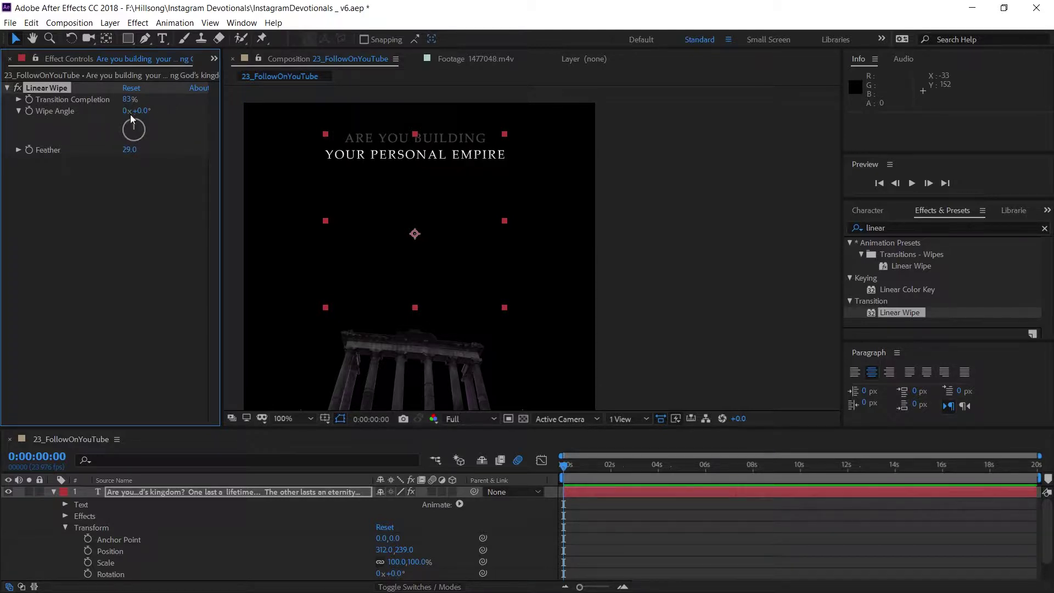
pyautogui.moveTo(126, 99)
pyautogui.mouseDown()
pyautogui.moveTo(139, 99)
pyautogui.moveTo(129, 99)
pyautogui.mouseUp()
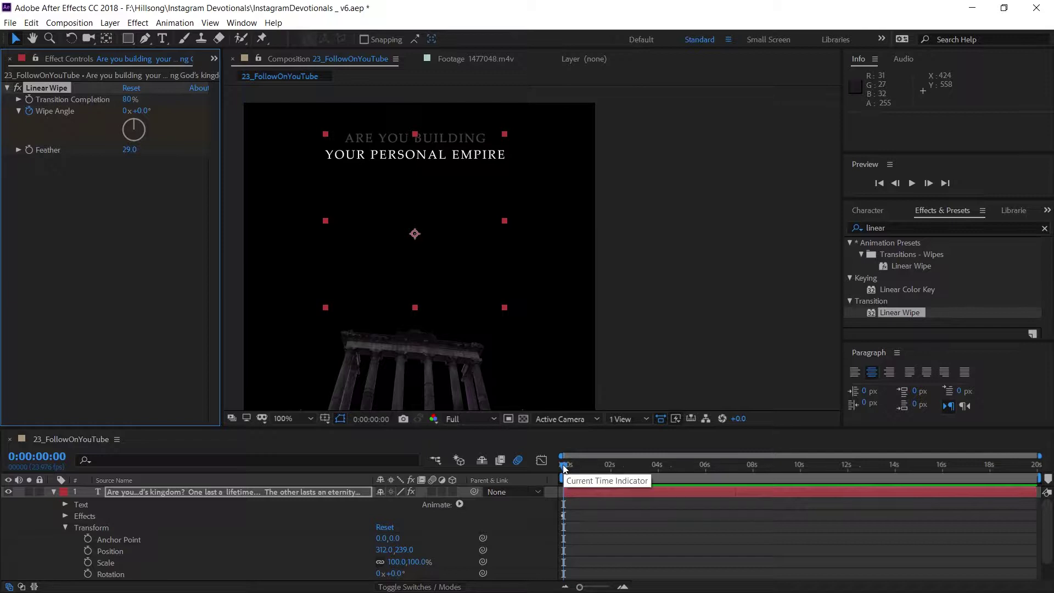
pyautogui.moveTo(564, 468); pyautogui.dragTo(800, 485)
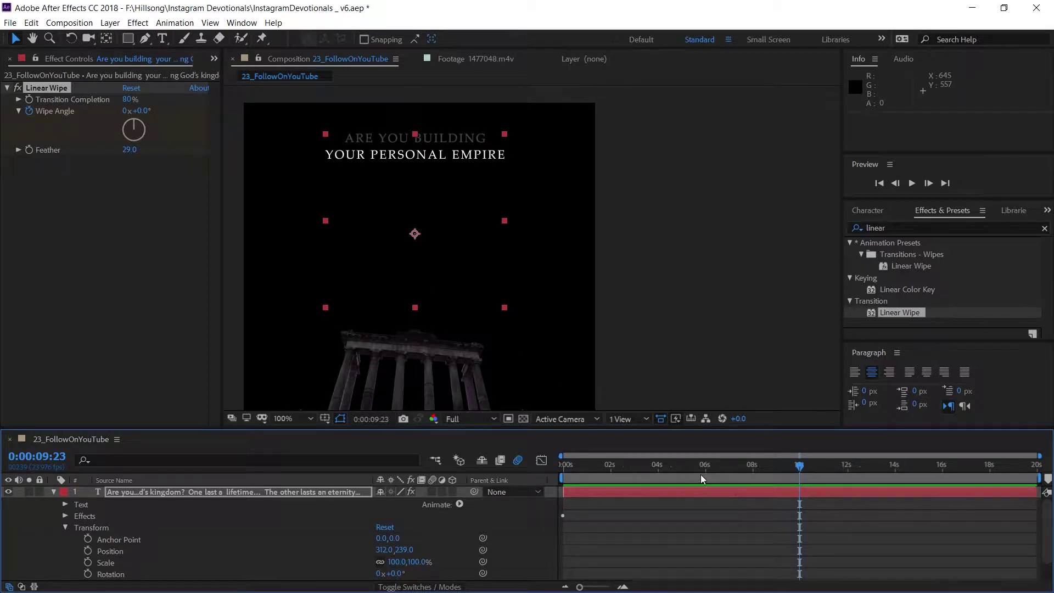
pyautogui.click(675, 473)
pyautogui.click(682, 472)
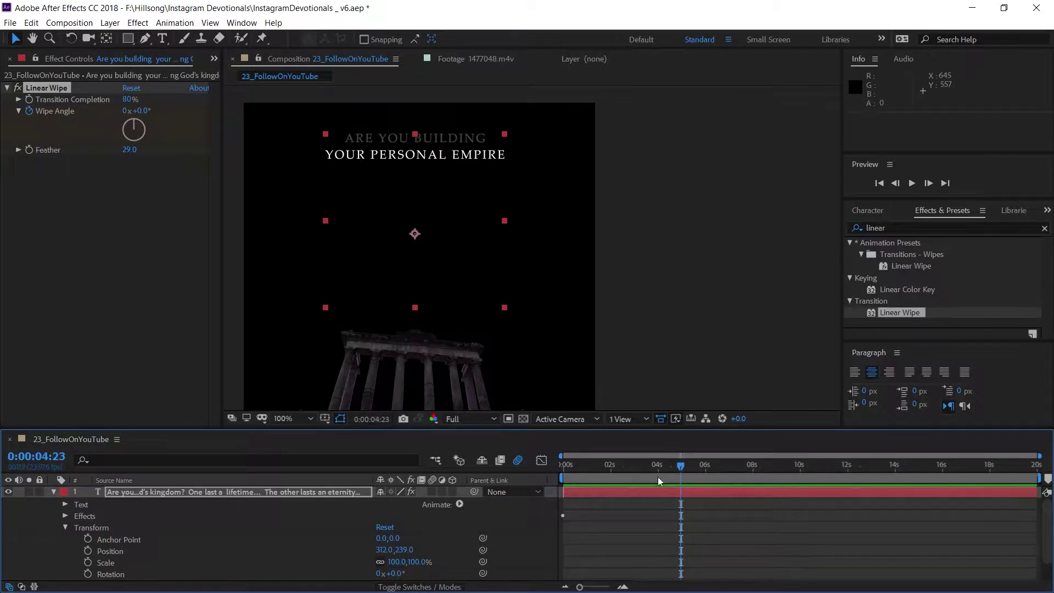
pyautogui.click(36, 456)
pyautogui.write('5')
pyautogui.press('Return')
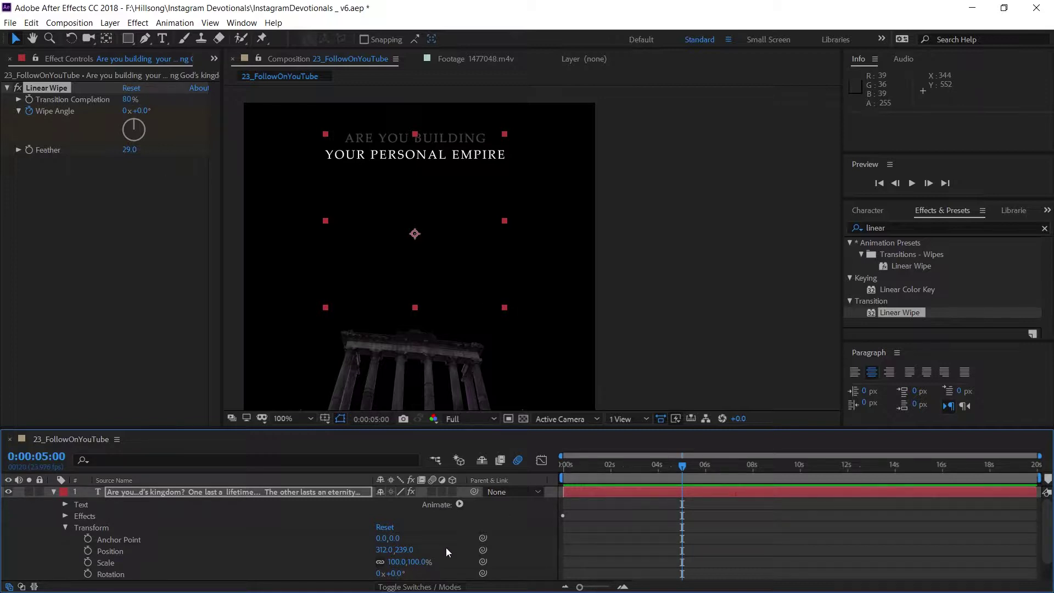
# Step: Animate the Linear Wipe's Transition Completion from 80% at 0:00:00:00 to 31% at 0:00:05:00 and preview it from the start
pyautogui.click(565, 475)
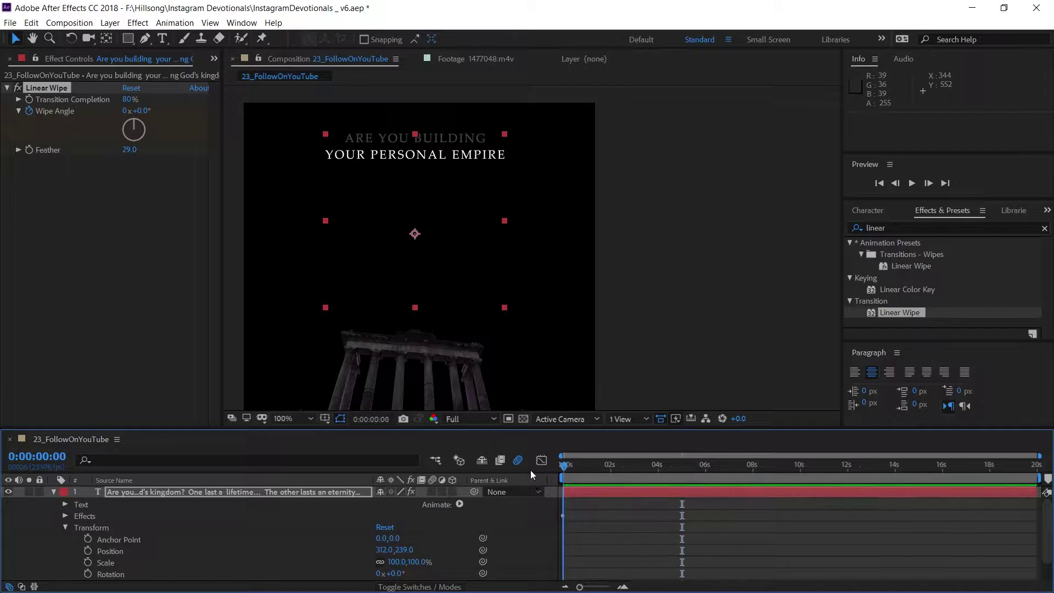
pyautogui.click(32, 99)
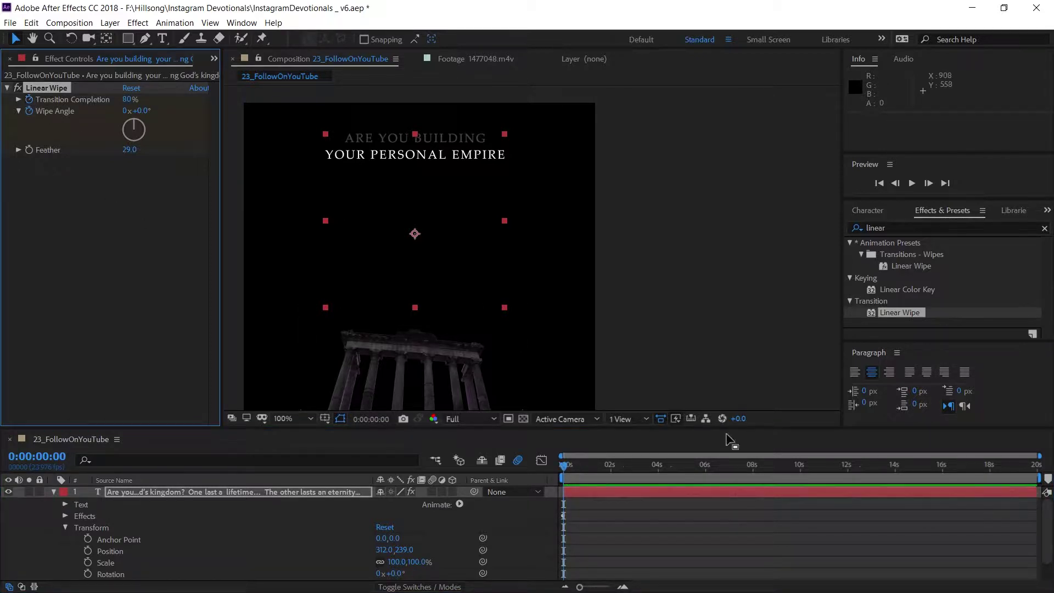
pyautogui.click(37, 456)
pyautogui.write('5:00')
pyautogui.press('Return')
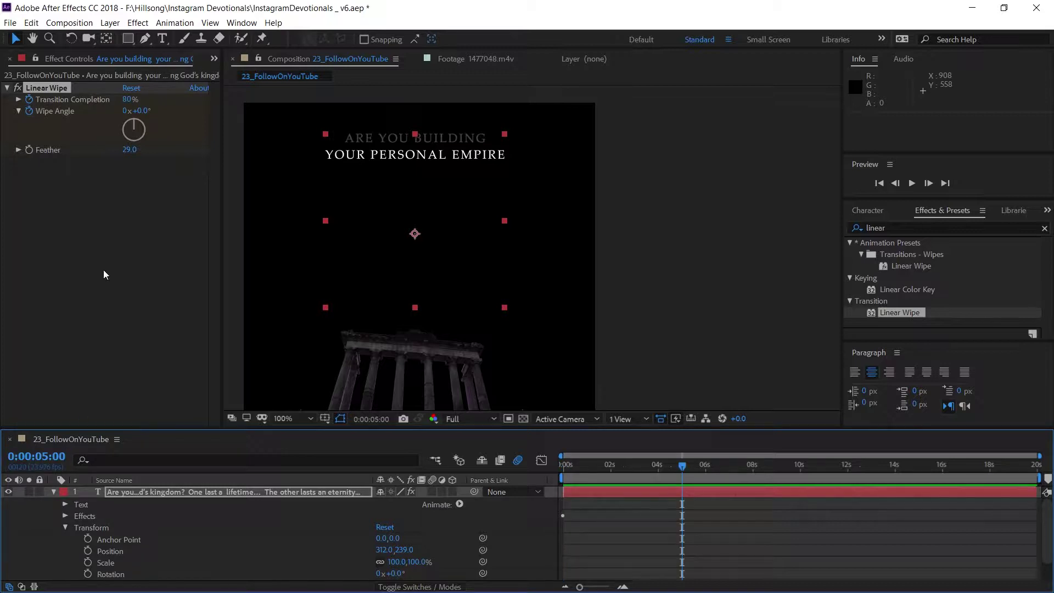
pyautogui.moveTo(127, 100); pyautogui.dragTo(93, 102)
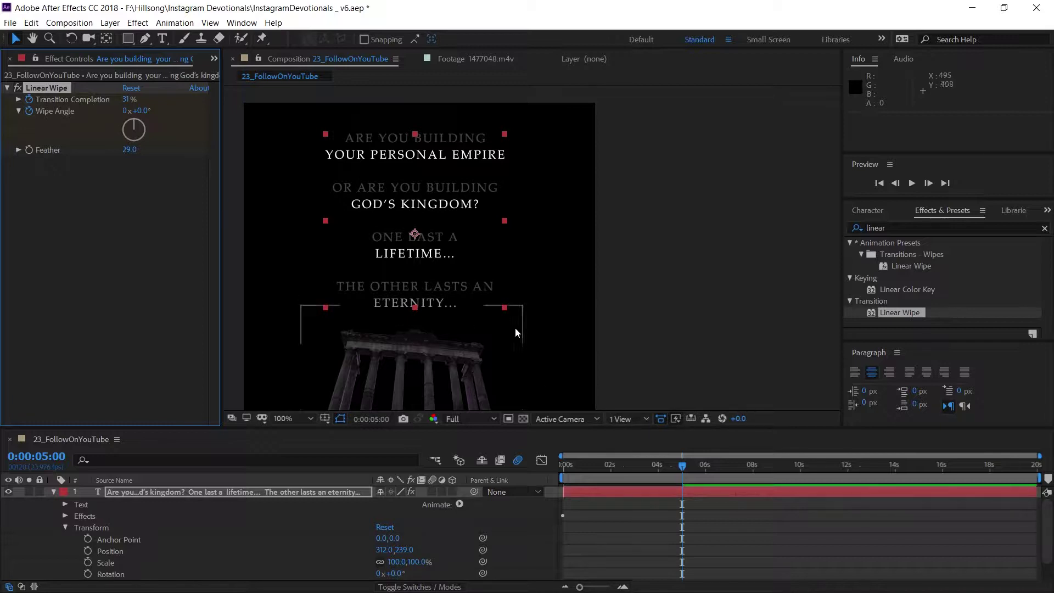
pyautogui.moveTo(568, 466); pyautogui.dragTo(561, 437)
pyautogui.click(912, 183)
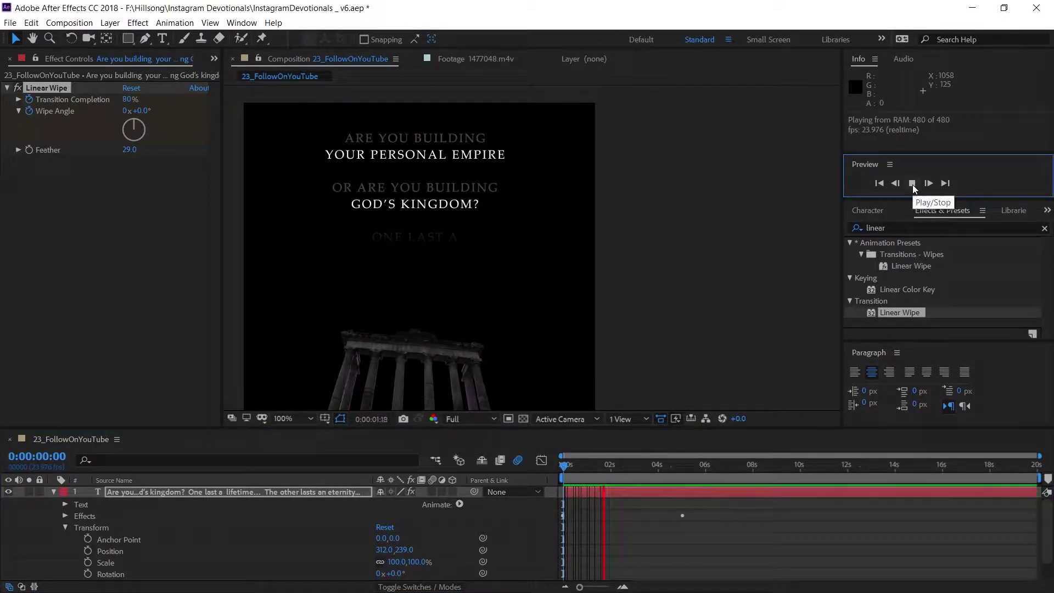
pyautogui.click(913, 184)
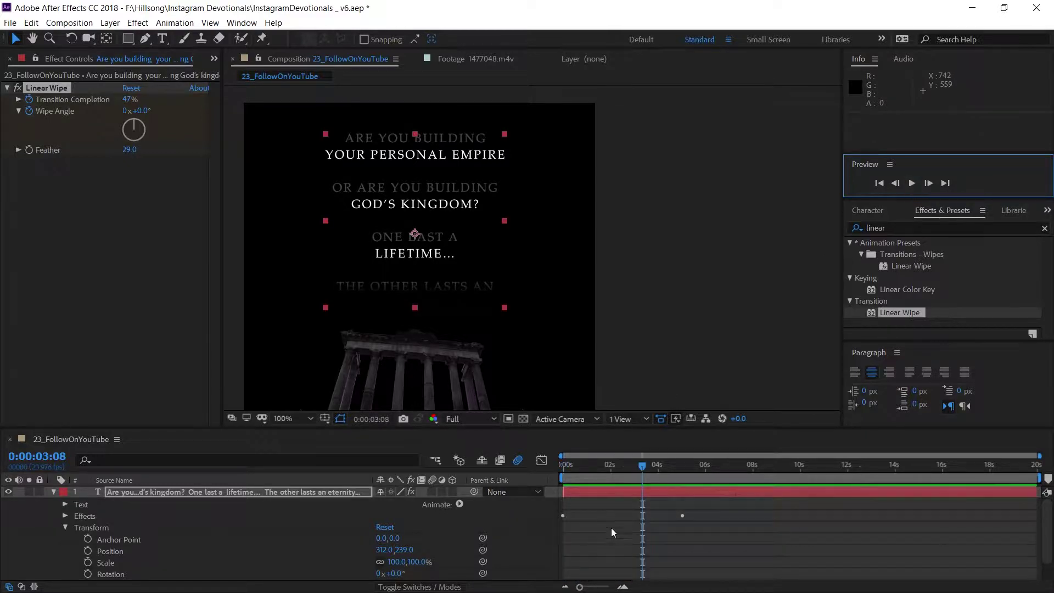
# Step: Add a Transition Completion keyframe at 0:00:01:10 and paste a copy of it roughly a second further on to hold the wipe
pyautogui.moveTo(592, 464); pyautogui.dragTo(597, 465)
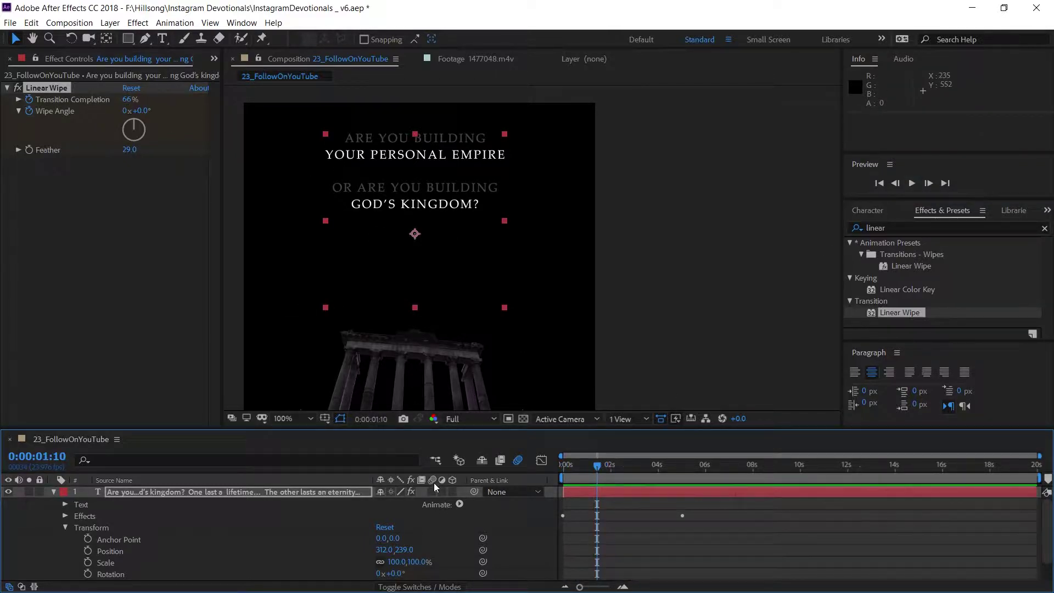
pyautogui.click(64, 516)
pyautogui.click(76, 528)
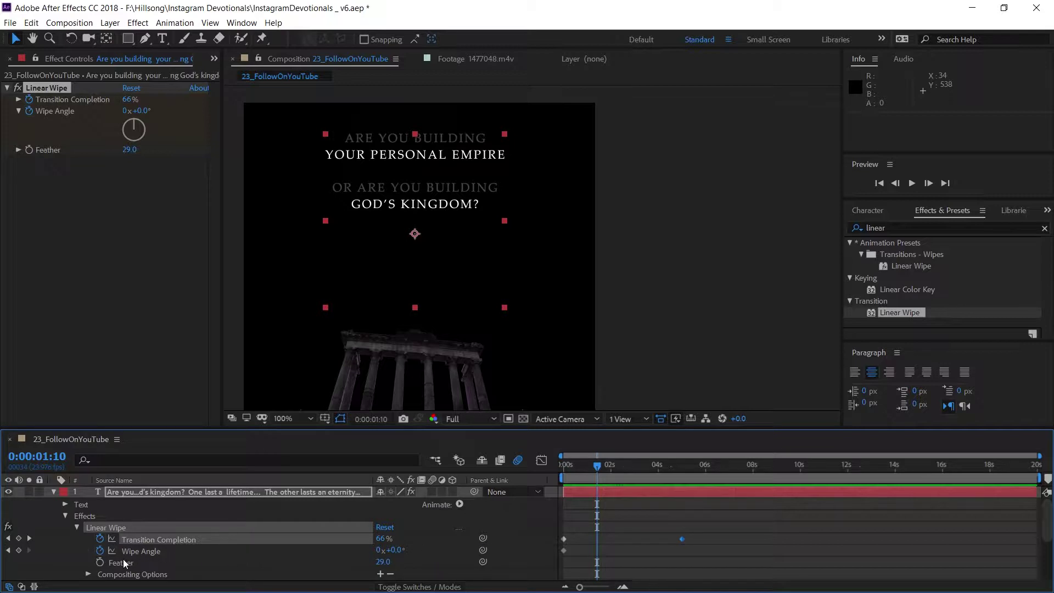
pyautogui.click(18, 539)
pyautogui.hotkey('ctrl', 'c')
pyautogui.moveTo(598, 470); pyautogui.dragTo(541, 468)
pyautogui.hotkey('ctrl', 'v')
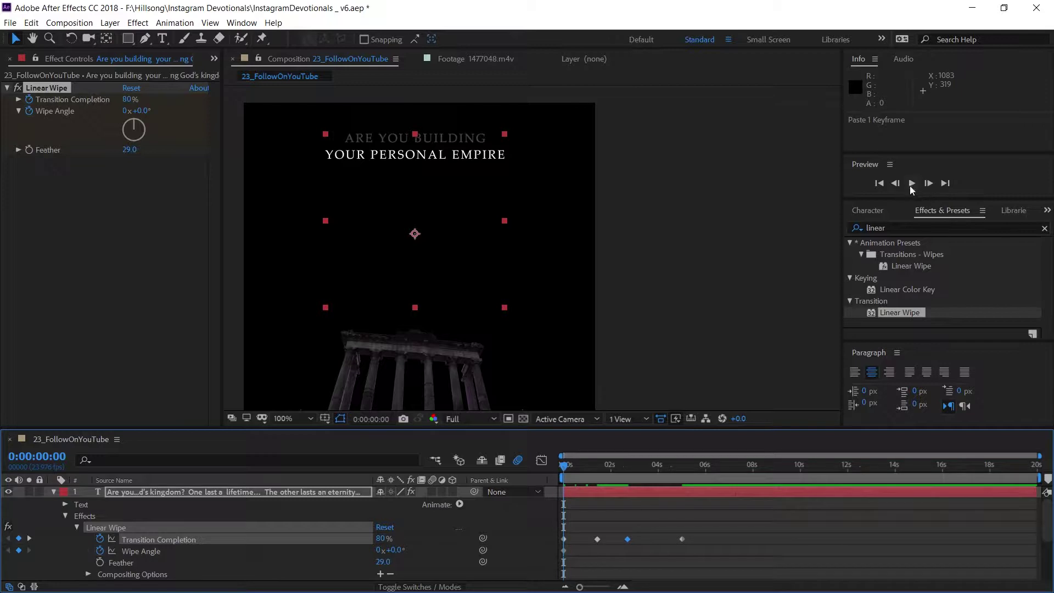
# Step: Preview the wipe, move the copied Transition Completion keyframe to 0:00:02:06 and add another keyframe at 0:00:03:09
pyautogui.click(911, 187)
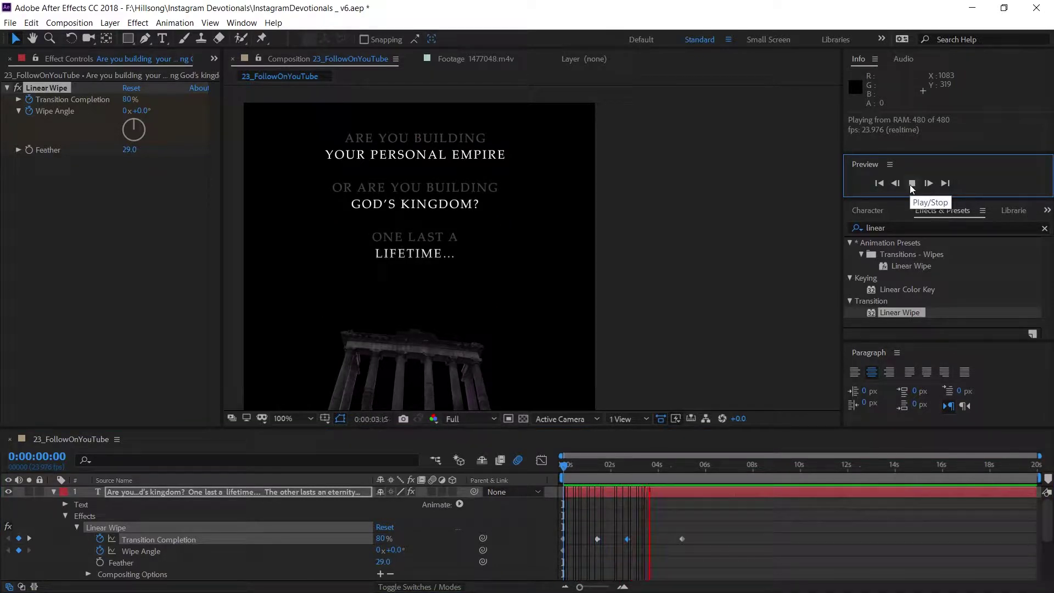
pyautogui.click(911, 185)
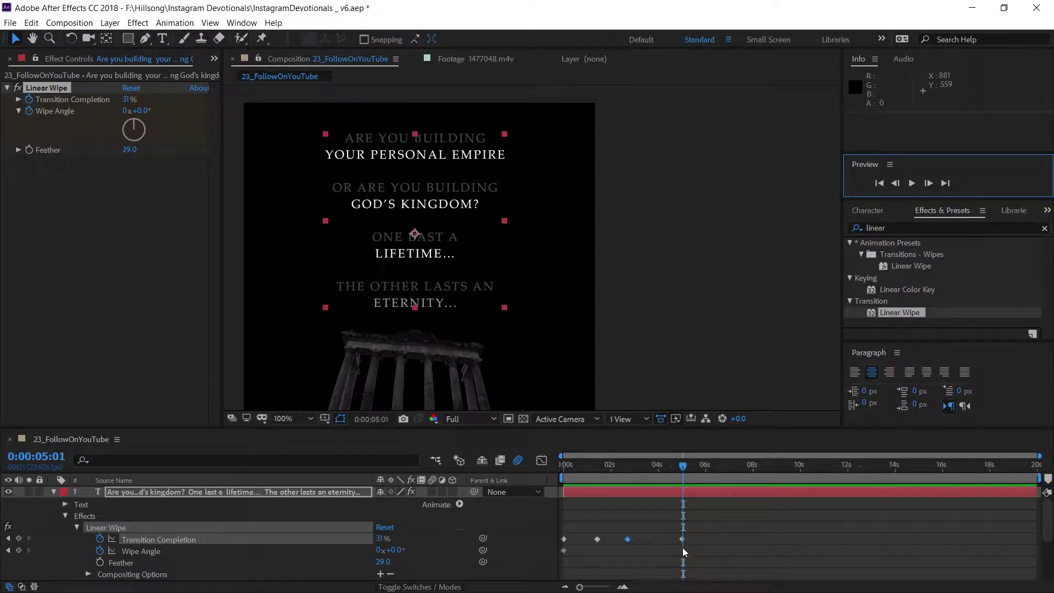
pyautogui.moveTo(626, 536); pyautogui.dragTo(616, 536)
pyautogui.moveTo(654, 470)
pyautogui.mouseDown()
pyautogui.moveTo(625, 469)
pyautogui.moveTo(644, 470)
pyautogui.mouseUp()
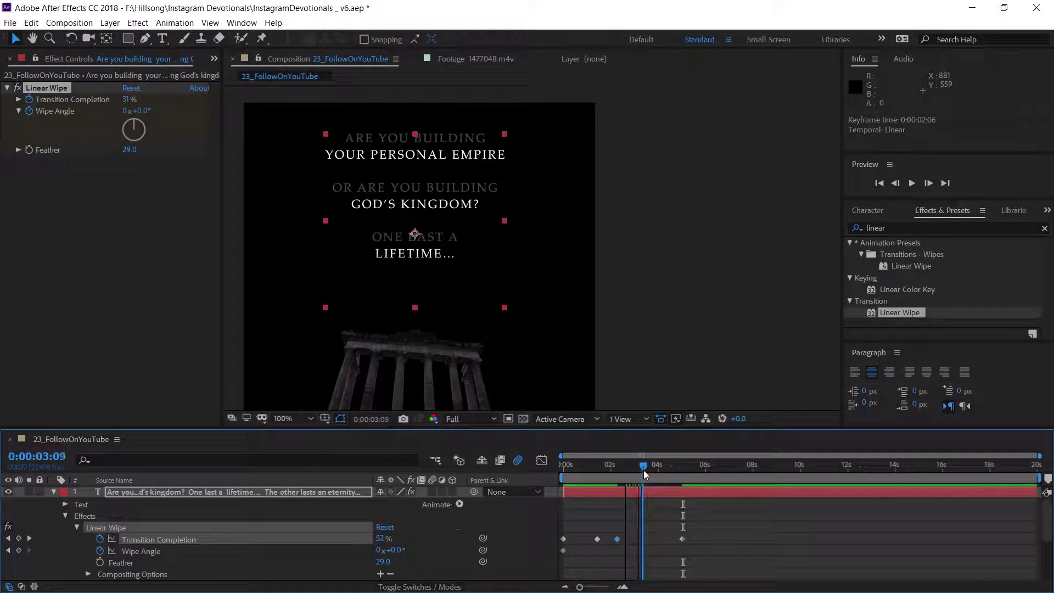
pyautogui.click(19, 539)
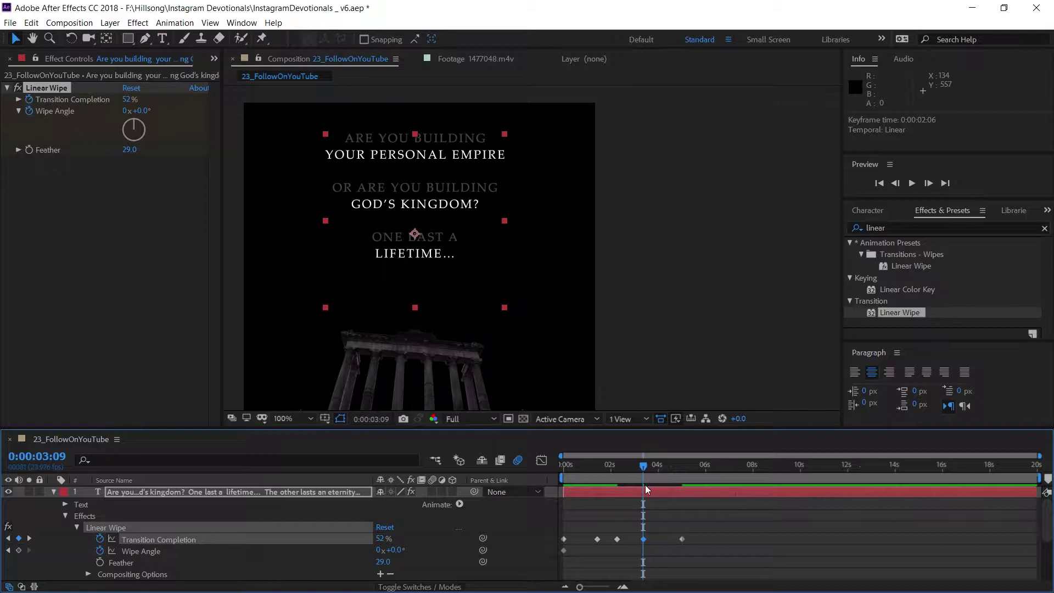
# Step: Copy the 0:00:03:09 Transition Completion keyframe to 0:00:03:21, move the 0:00:02:06 keyframe to 0:00:02:03, and preview the wipe
pyautogui.hotkey('ctrl', 'c')
pyautogui.moveTo(650, 473); pyautogui.dragTo(654, 469)
pyautogui.hotkey('ctrl', 'v')
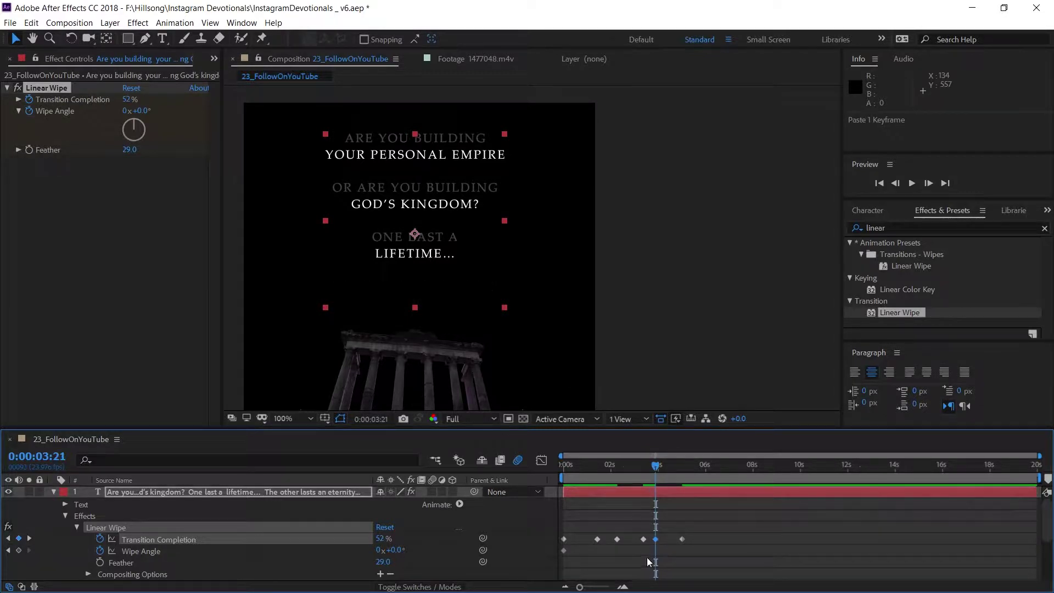
pyautogui.click(615, 539)
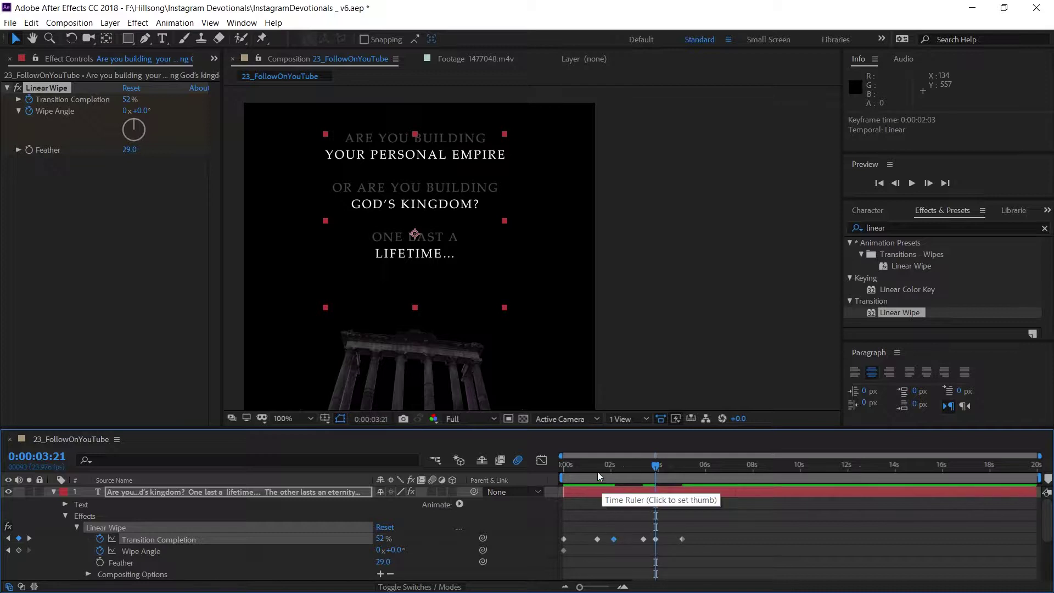
pyautogui.moveTo(597, 472); pyautogui.dragTo(511, 471)
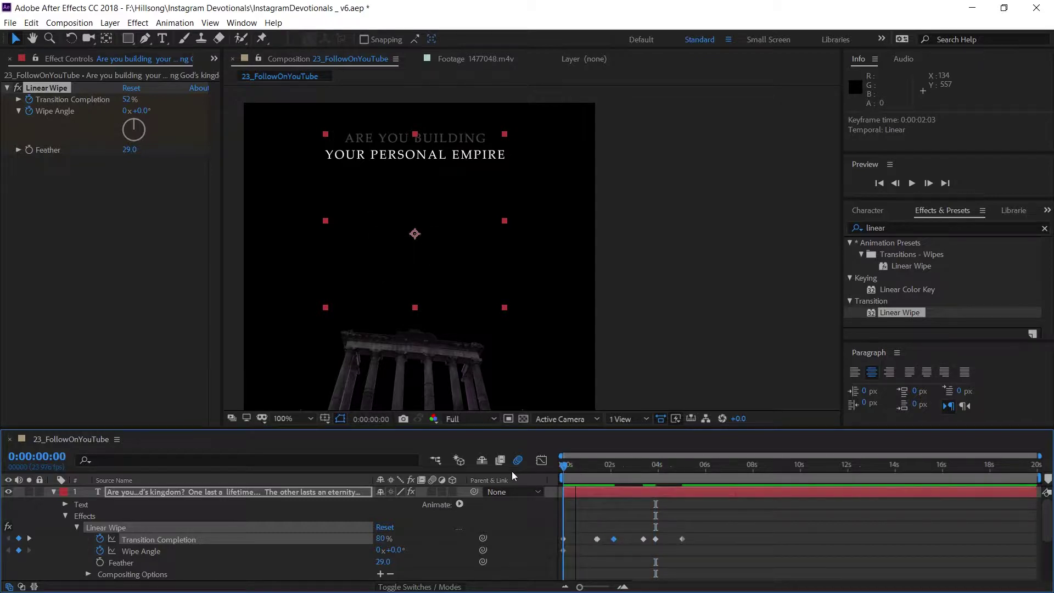
pyautogui.click(910, 184)
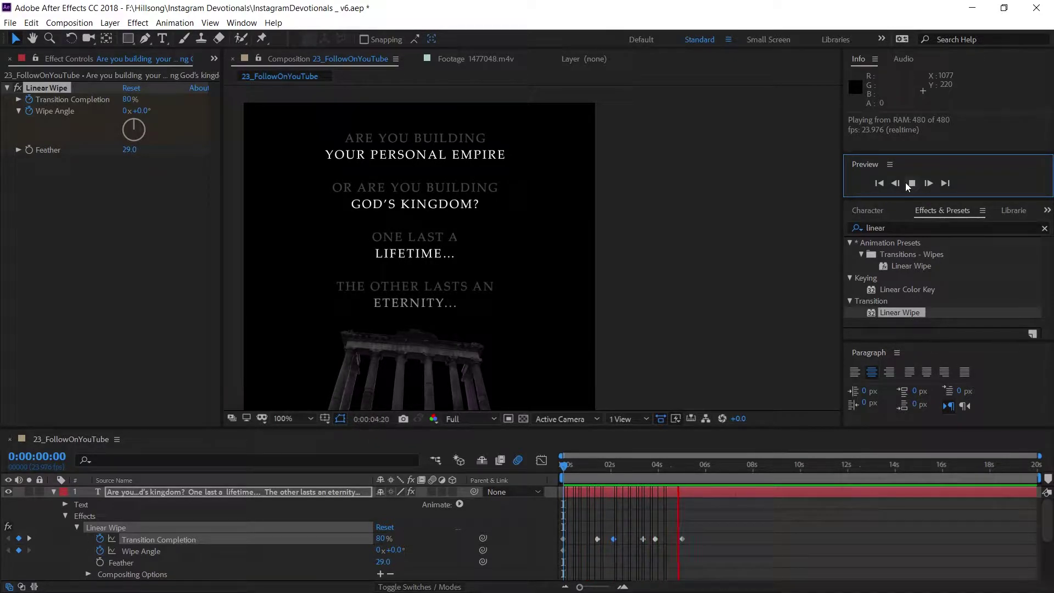
# Step: Move the last Transition Completion keyframe to 0:00:05:09 and preview the wipe from the start
pyautogui.click(617, 486)
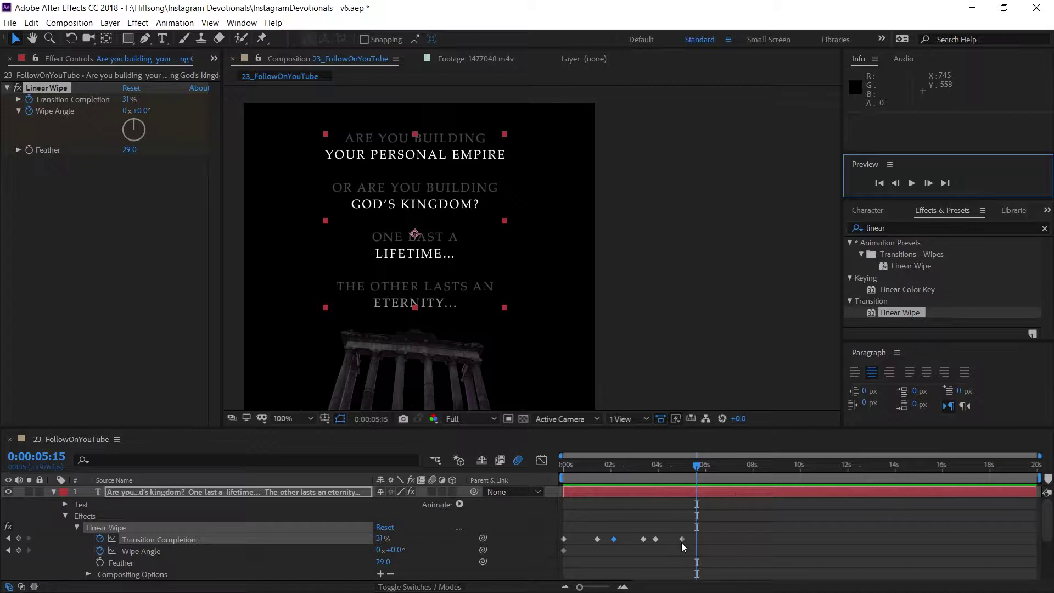
pyautogui.moveTo(682, 539); pyautogui.dragTo(691, 544)
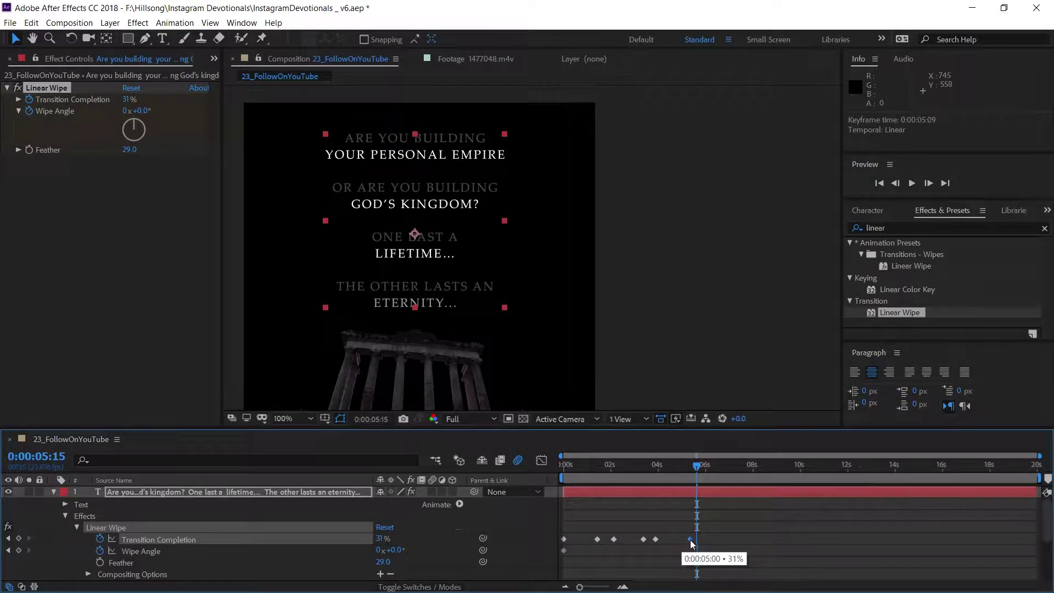
pyautogui.moveTo(626, 460); pyautogui.dragTo(562, 459)
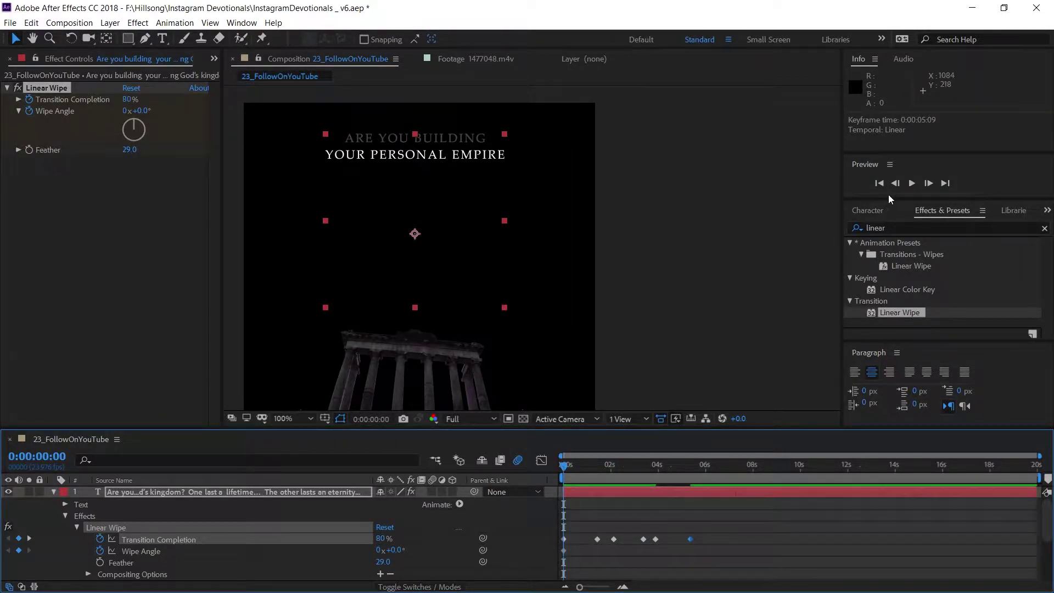
pyautogui.click(910, 187)
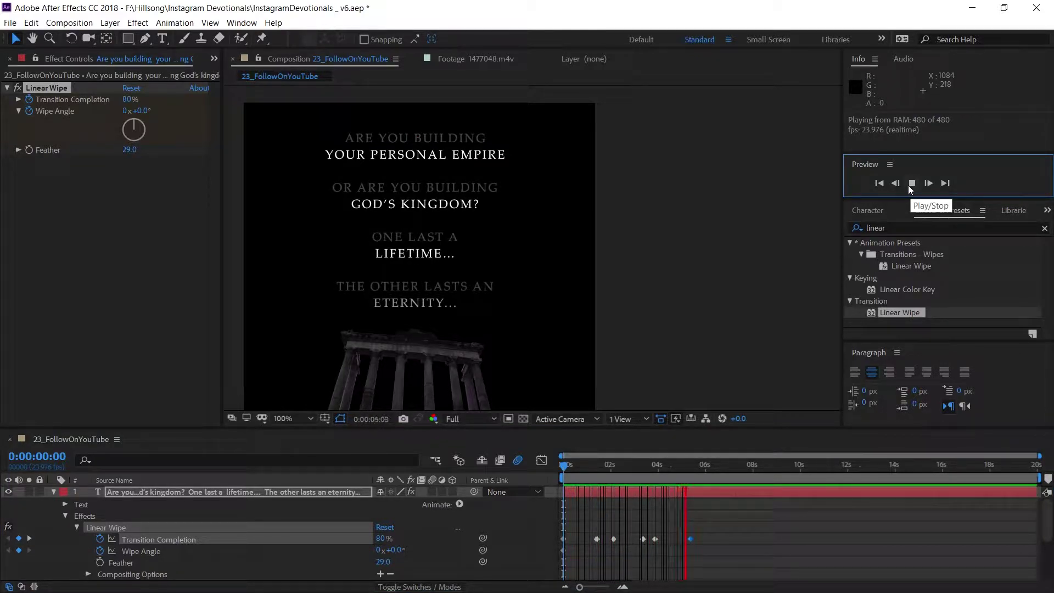
pyautogui.click(910, 186)
# Step: Set the Linear Wipe's feather to 53 and preview the softened text reveal
pyautogui.moveTo(593, 469); pyautogui.dragTo(584, 469)
pyautogui.moveTo(123, 150); pyautogui.dragTo(137, 149)
pyautogui.moveTo(609, 469); pyautogui.dragTo(553, 449)
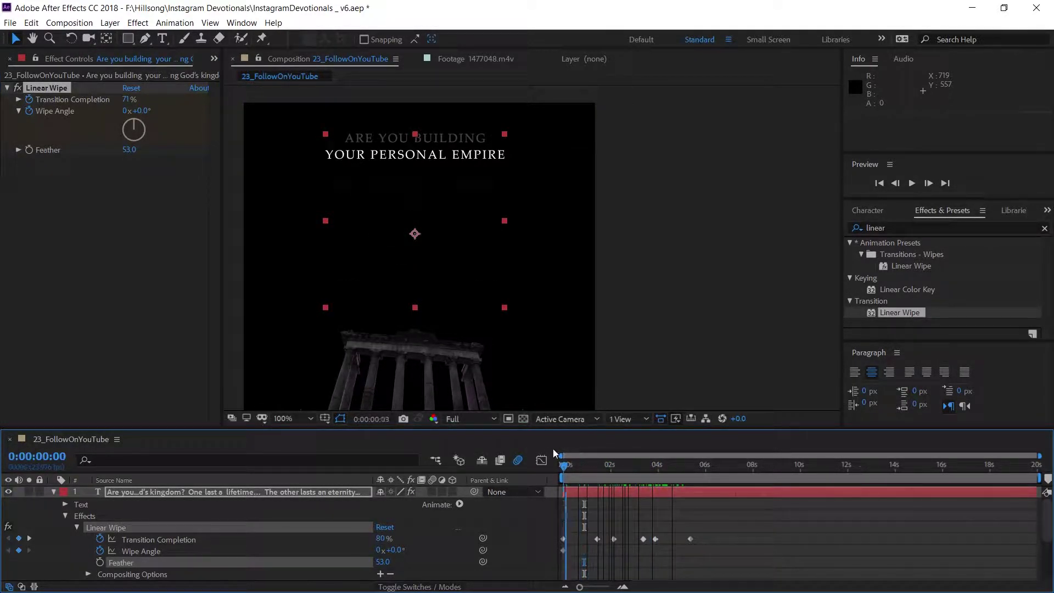
pyautogui.click(907, 187)
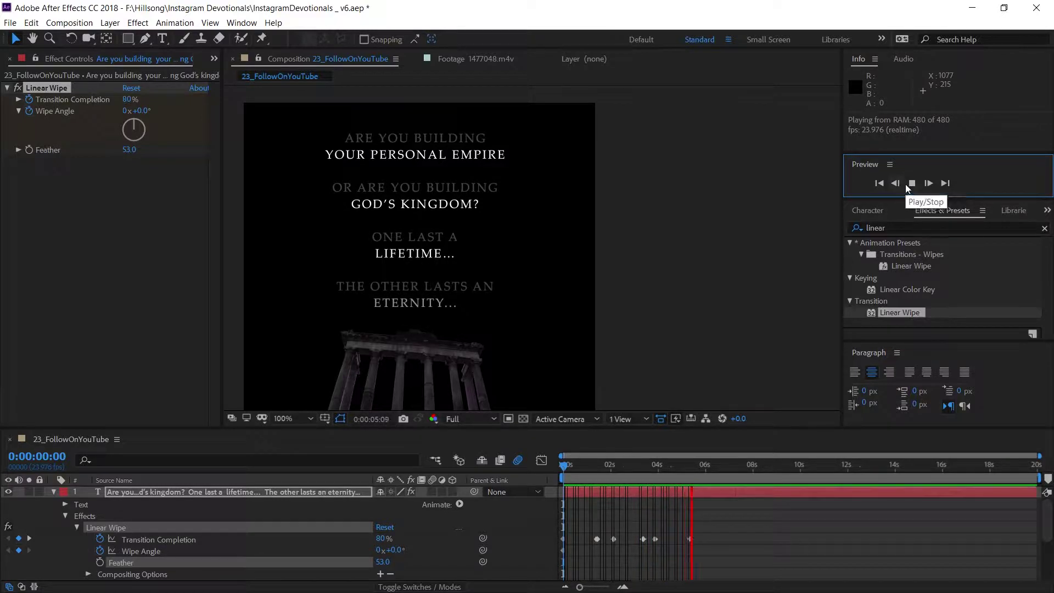
pyautogui.press('space')
pyautogui.click(725, 465)
pyautogui.moveTo(728, 467); pyautogui.dragTo(641, 439)
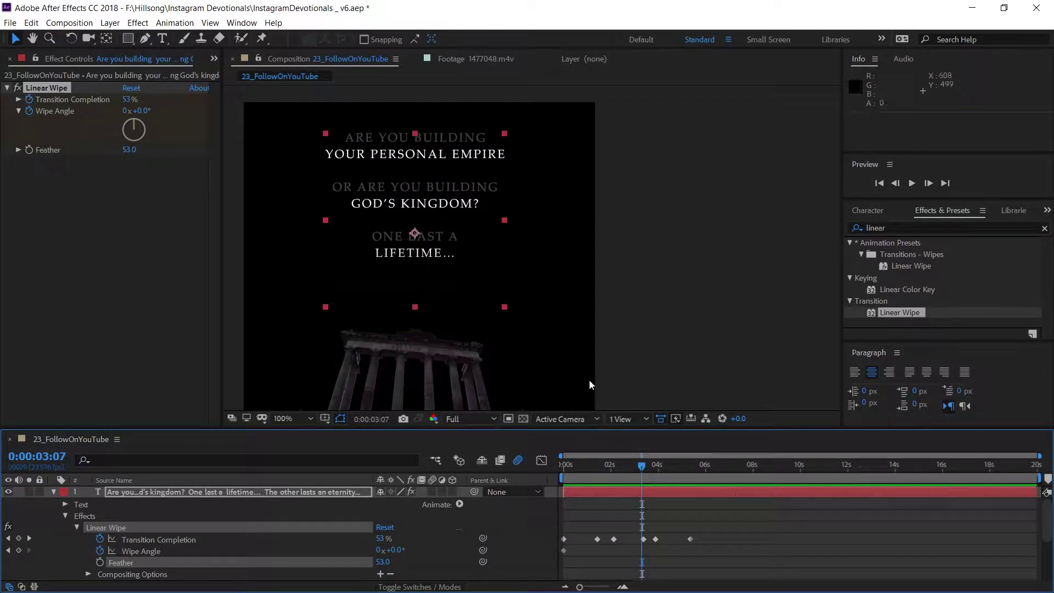
pyautogui.moveTo(588, 463); pyautogui.dragTo(662, 465)
# Step: Add a two-node camera with a 56.25 mm focal length and make the text and columns layers 3D
pyautogui.scroll(-4, 525, 338)
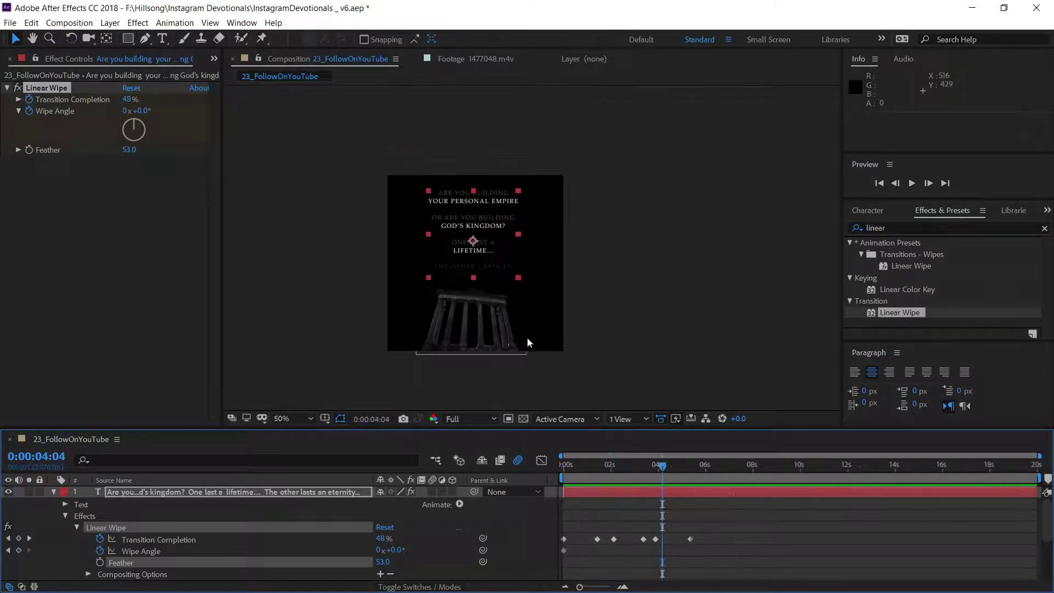
pyautogui.scroll(2, 522, 338)
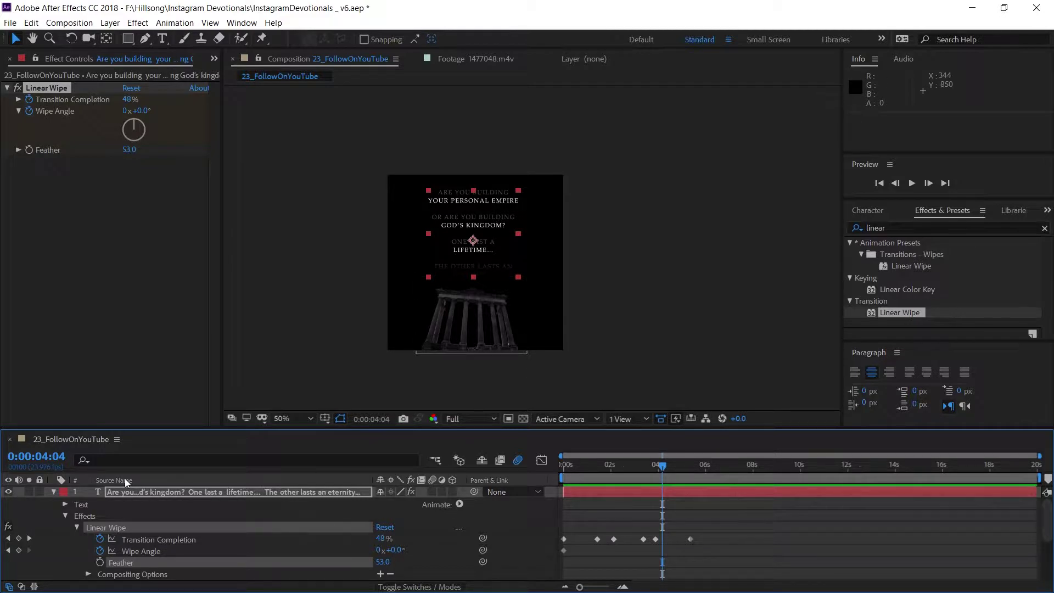
pyautogui.click(54, 492)
pyautogui.rightClick(67, 532)
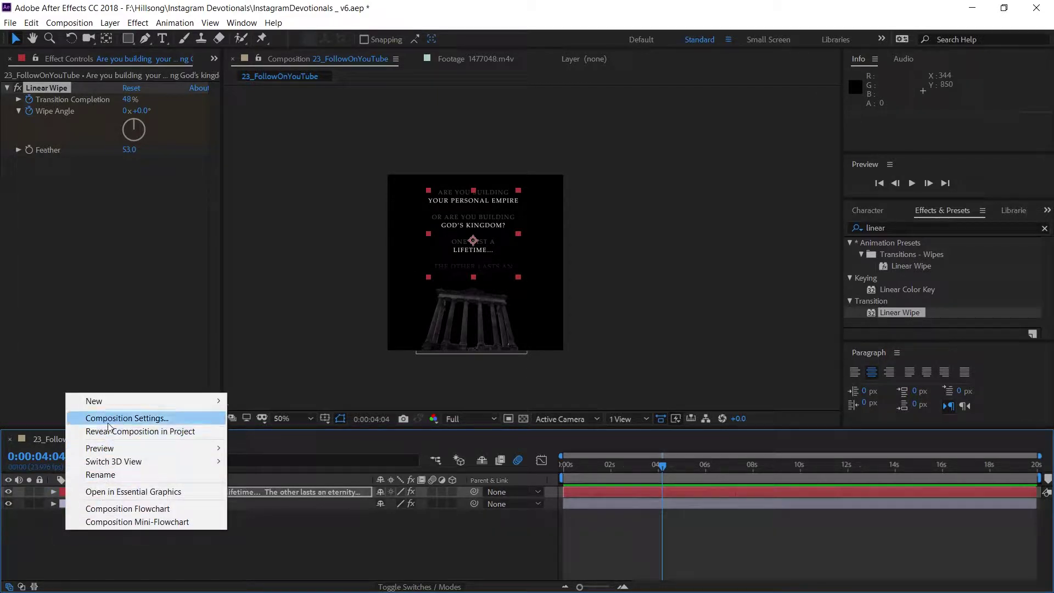
pyautogui.moveTo(120, 401)
pyautogui.click(254, 452)
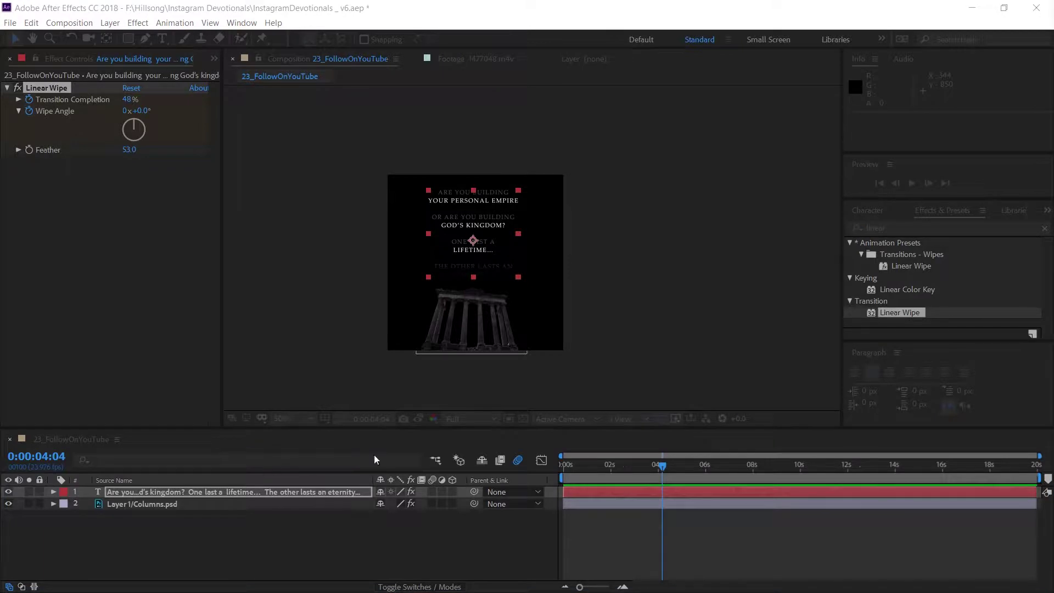
pyautogui.moveTo(517, 176); pyautogui.dragTo(317, 142)
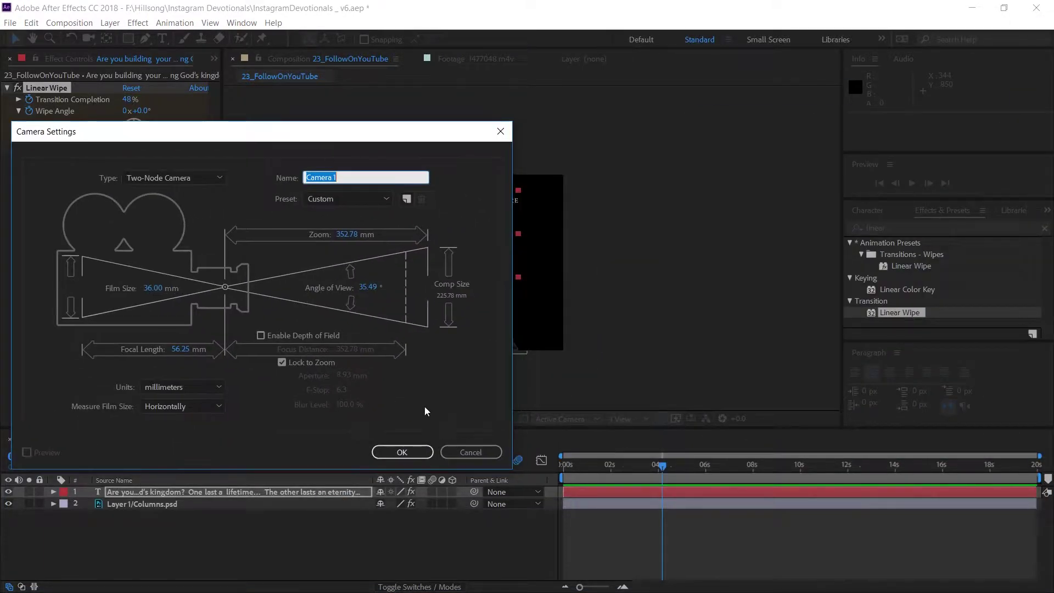
pyautogui.click(409, 452)
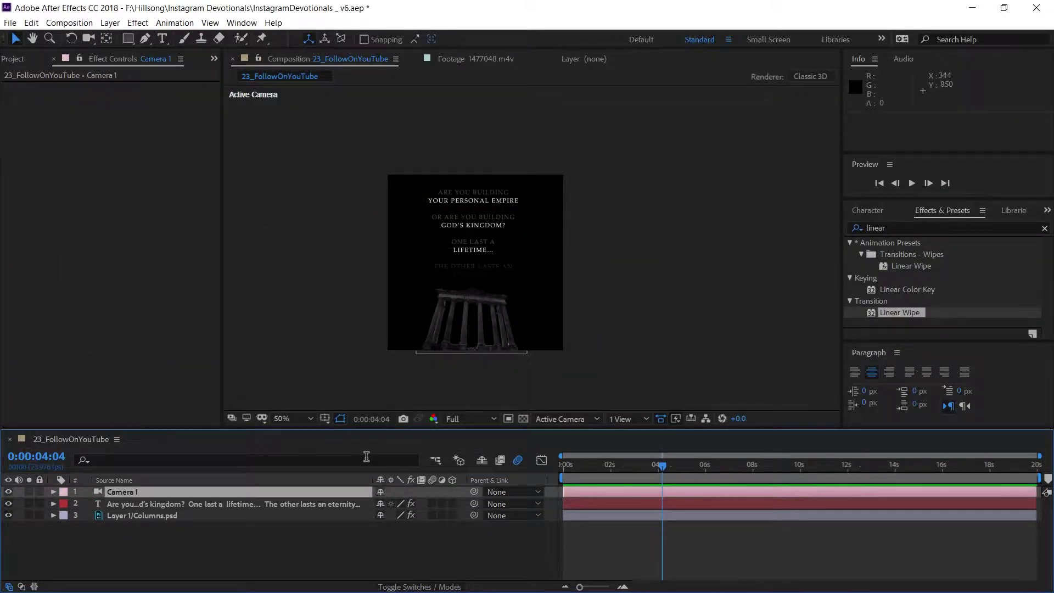
pyautogui.click(452, 504)
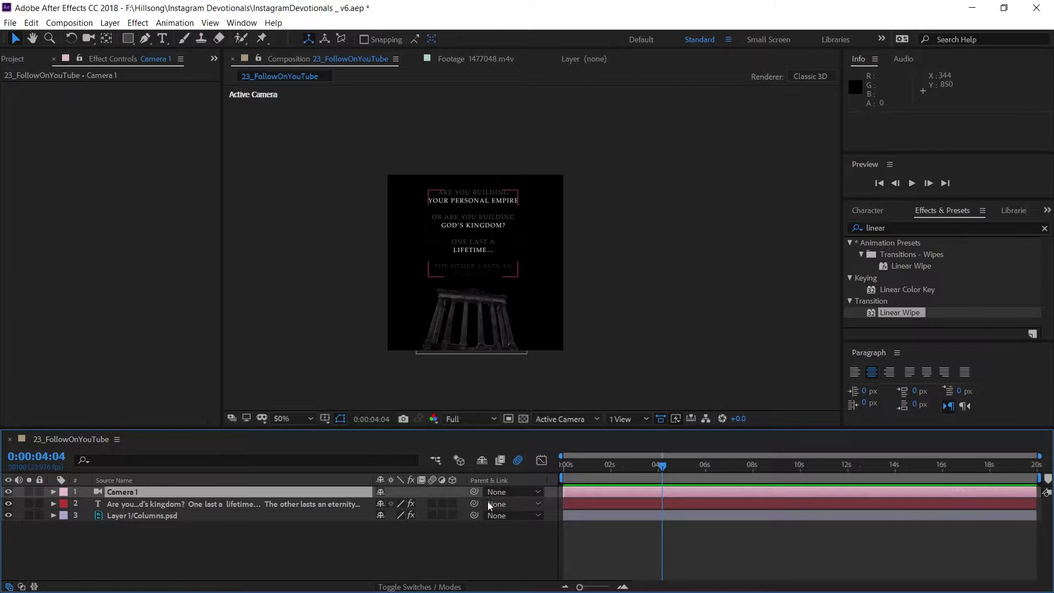
pyautogui.click(452, 515)
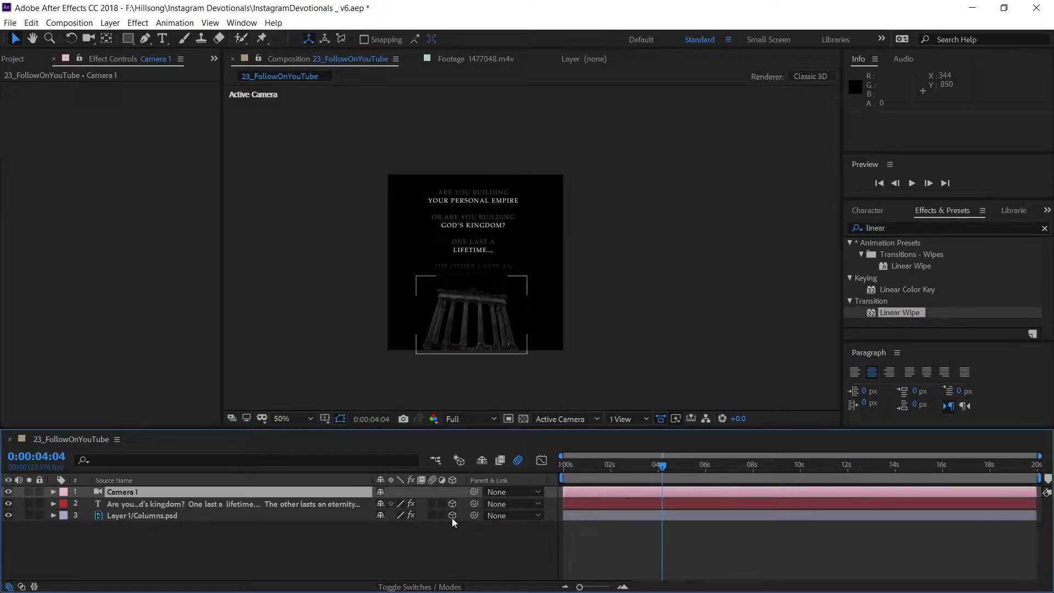
# Step: Show the composition in two side-by-side views and push the text layer back in depth to Z 304
pyautogui.click(600, 506)
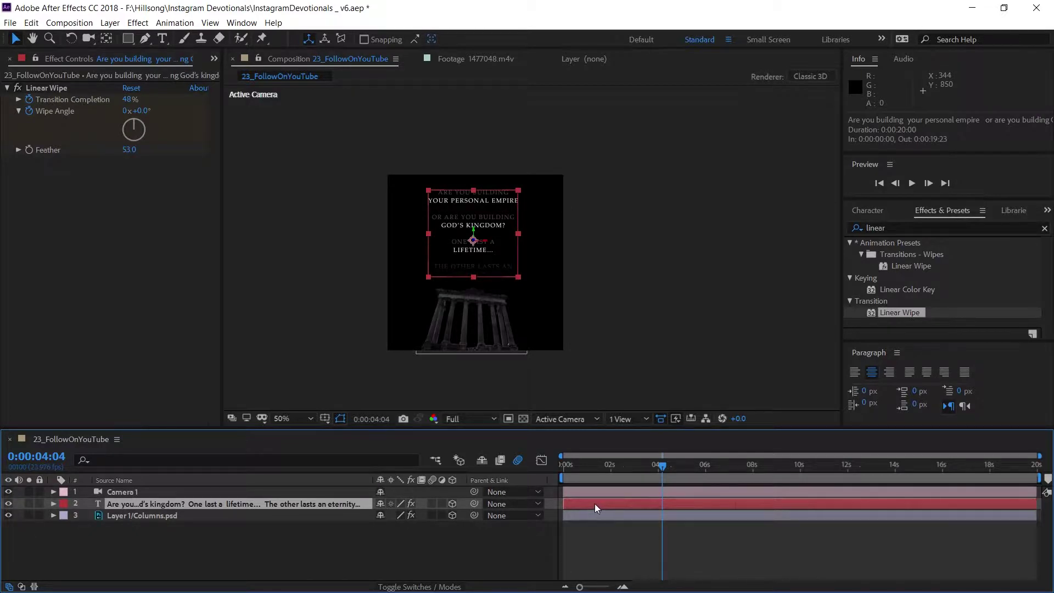
pyautogui.click(629, 419)
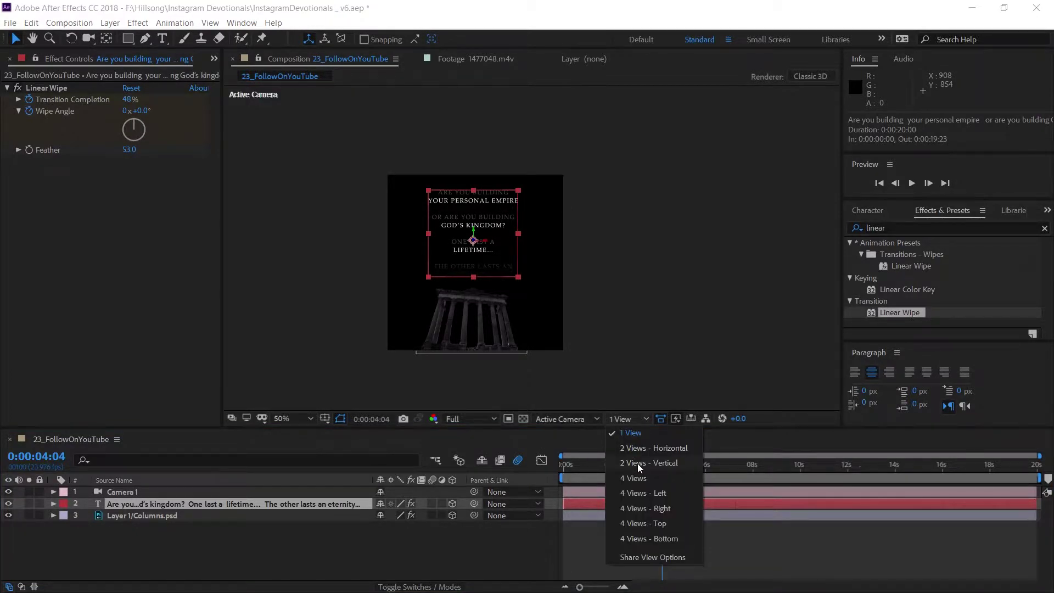
pyautogui.click(647, 450)
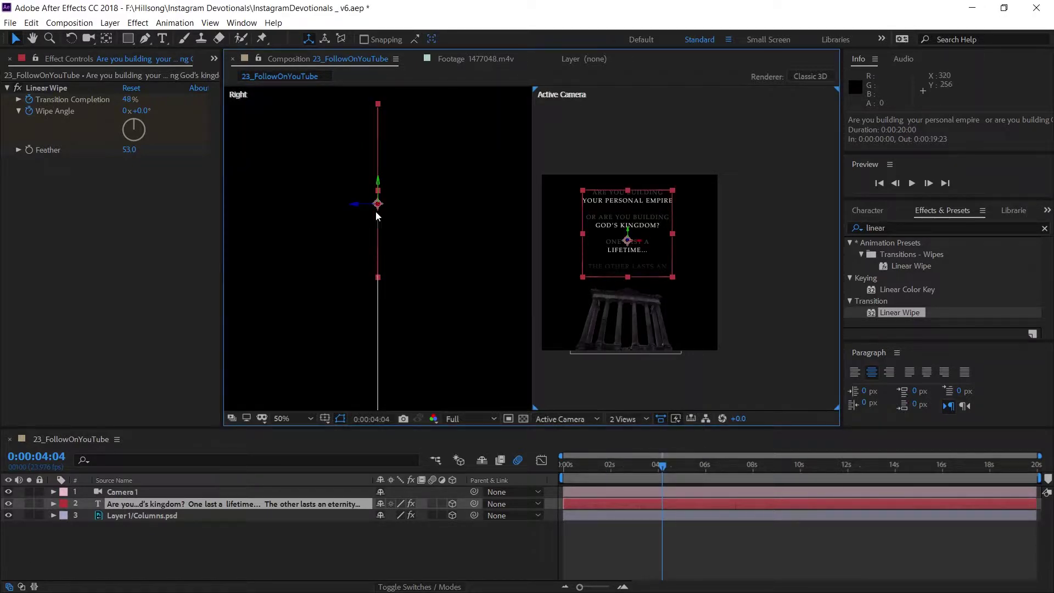
pyautogui.moveTo(356, 203); pyautogui.dragTo(523, 206)
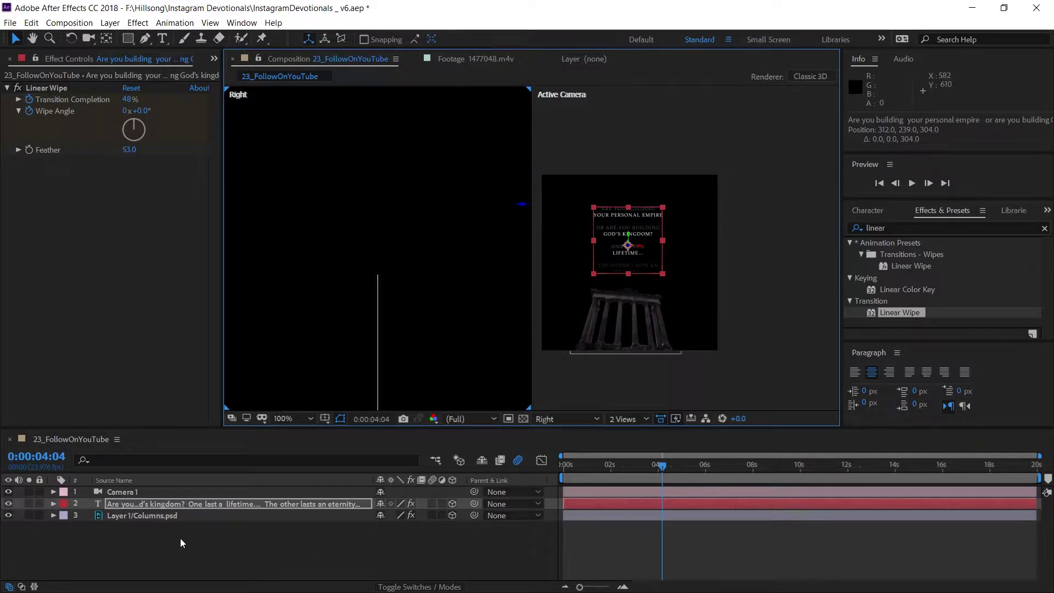
# Step: Scale the text layer up to 142% and scrub through its reveal back to the start
pyautogui.click(53, 504)
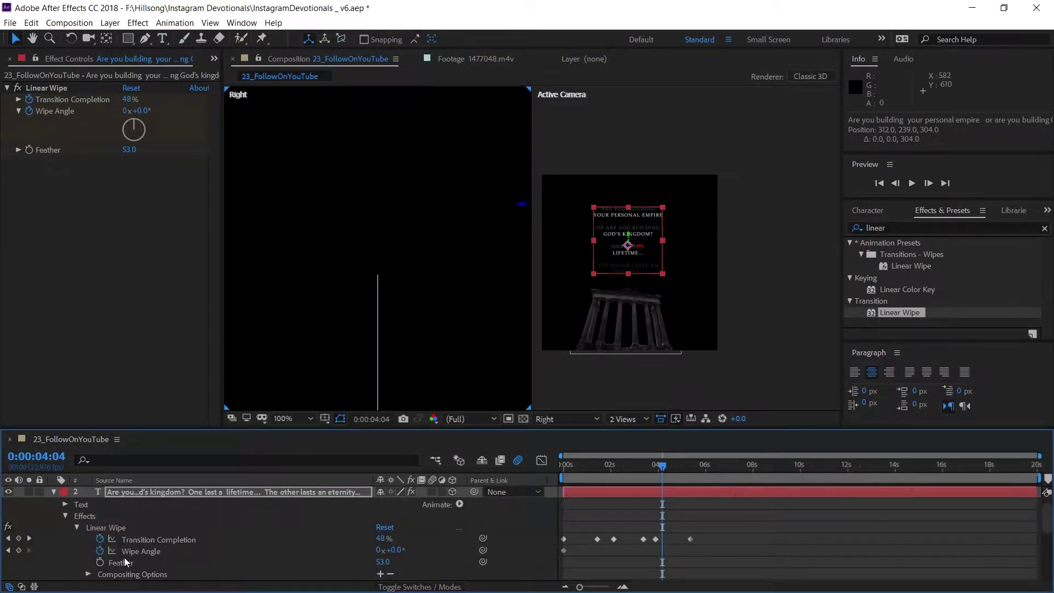
pyautogui.scroll(-4, 124, 558)
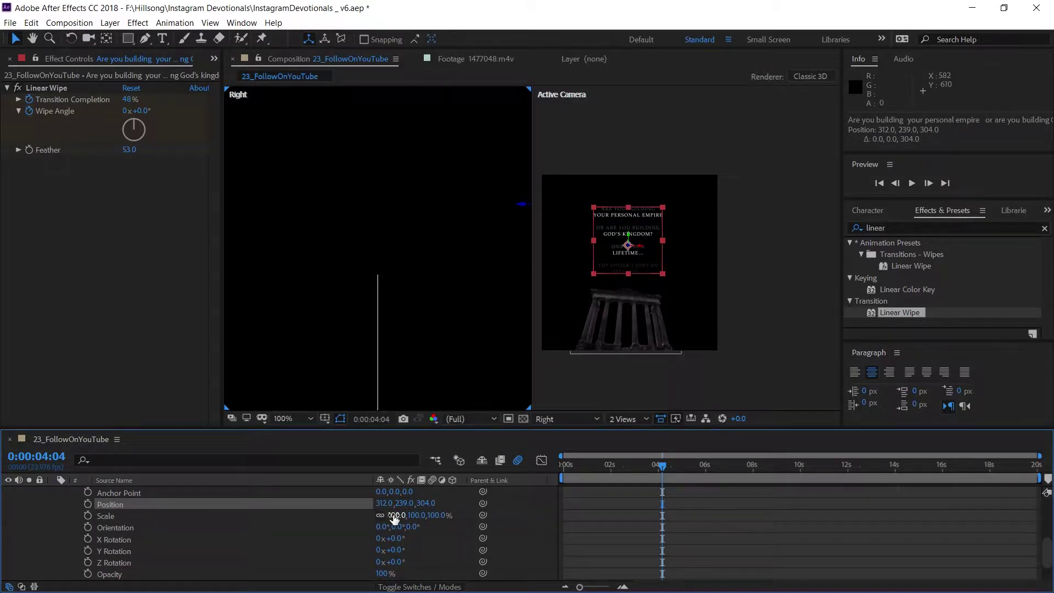
pyautogui.moveTo(395, 516); pyautogui.dragTo(423, 515)
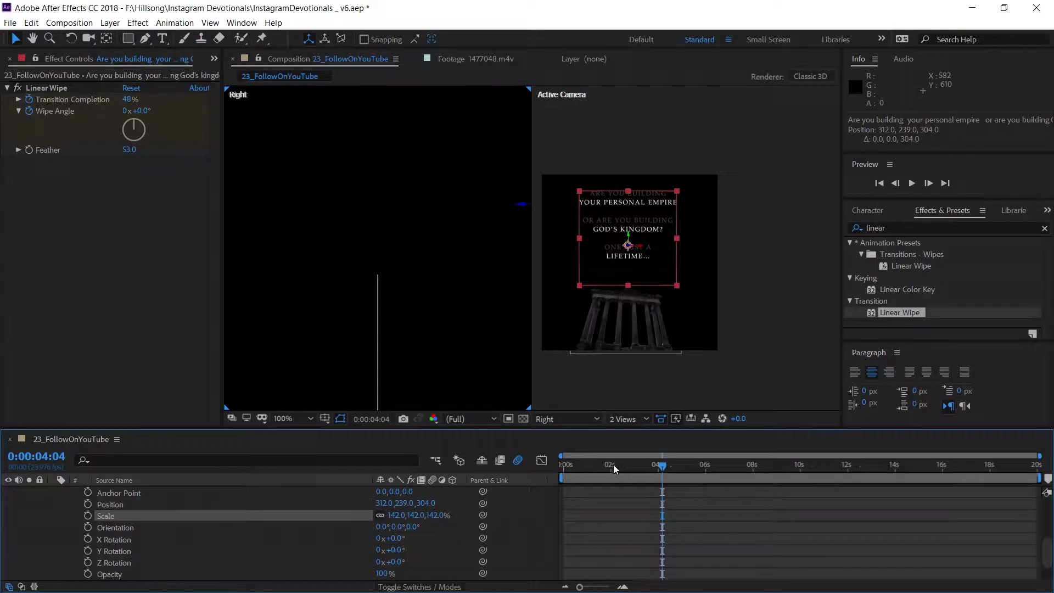
pyautogui.moveTo(614, 464); pyautogui.dragTo(436, 443)
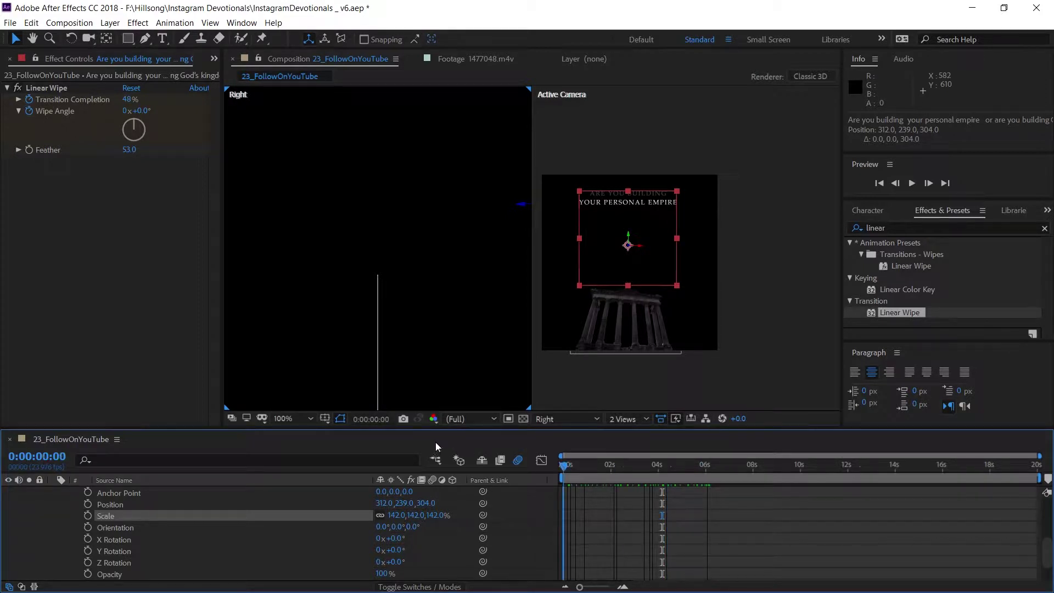
pyautogui.scroll(3, 24, 500)
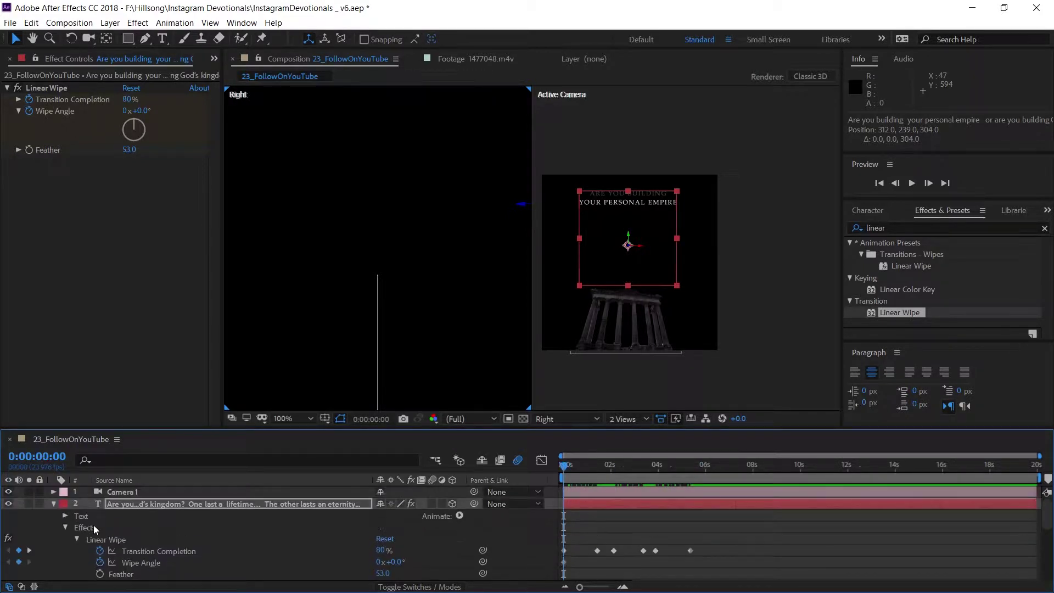
pyautogui.click(54, 504)
# Step: Set a Position keyframe for the camera at 0:00:00:00 with the value 320, 320, -1000
pyautogui.click(111, 492)
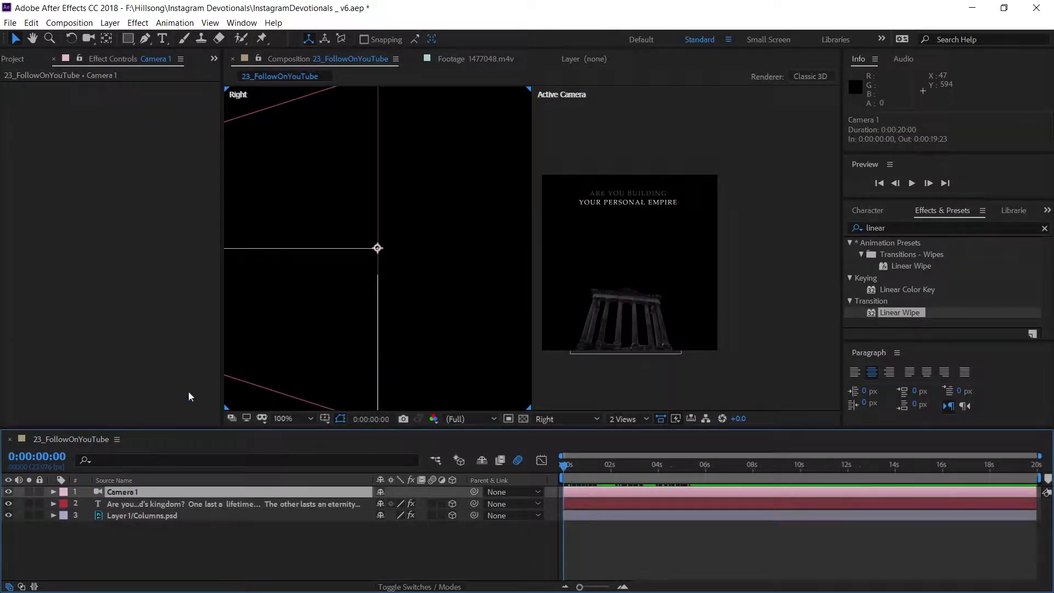
pyautogui.scroll(-5, 335, 301)
pyautogui.scroll(1, 359, 313)
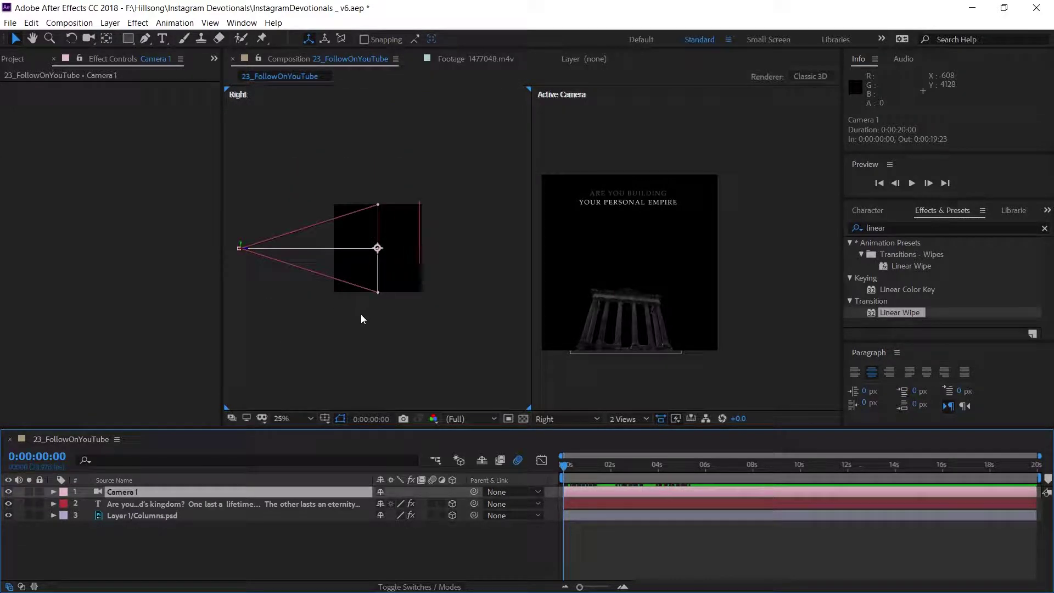
pyautogui.moveTo(361, 314)
pyautogui.mouseDown()
pyautogui.moveTo(391, 303)
pyautogui.moveTo(359, 301)
pyautogui.mouseUp()
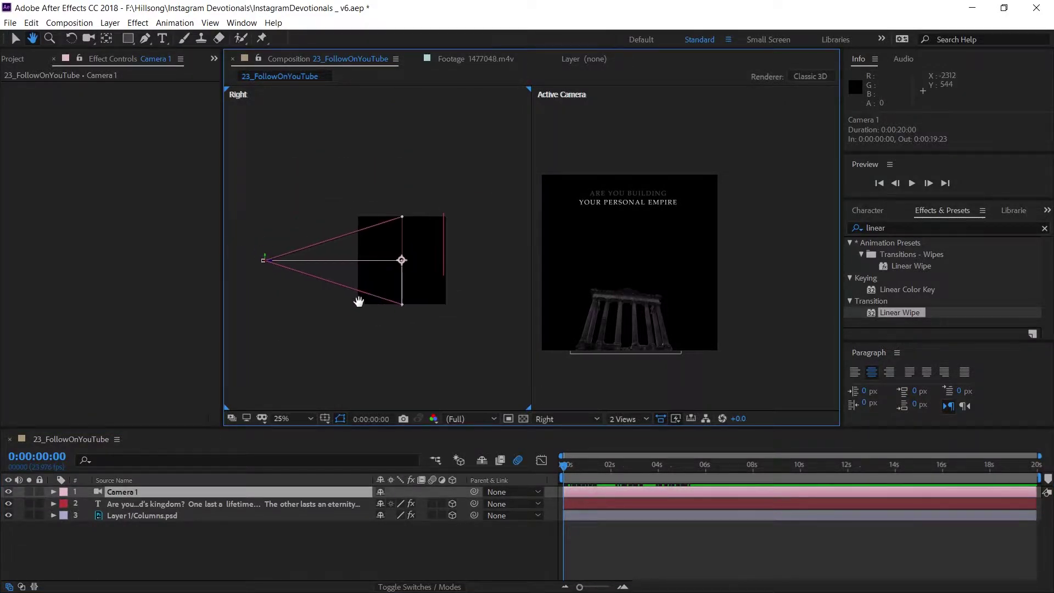
pyautogui.press('v')
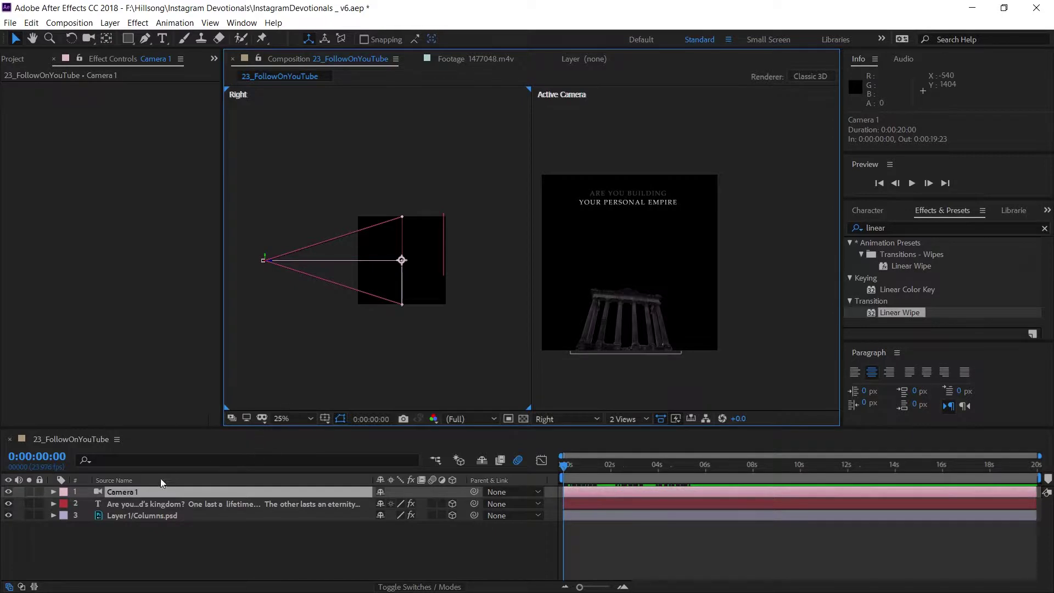
pyautogui.click(55, 491)
pyautogui.click(65, 504)
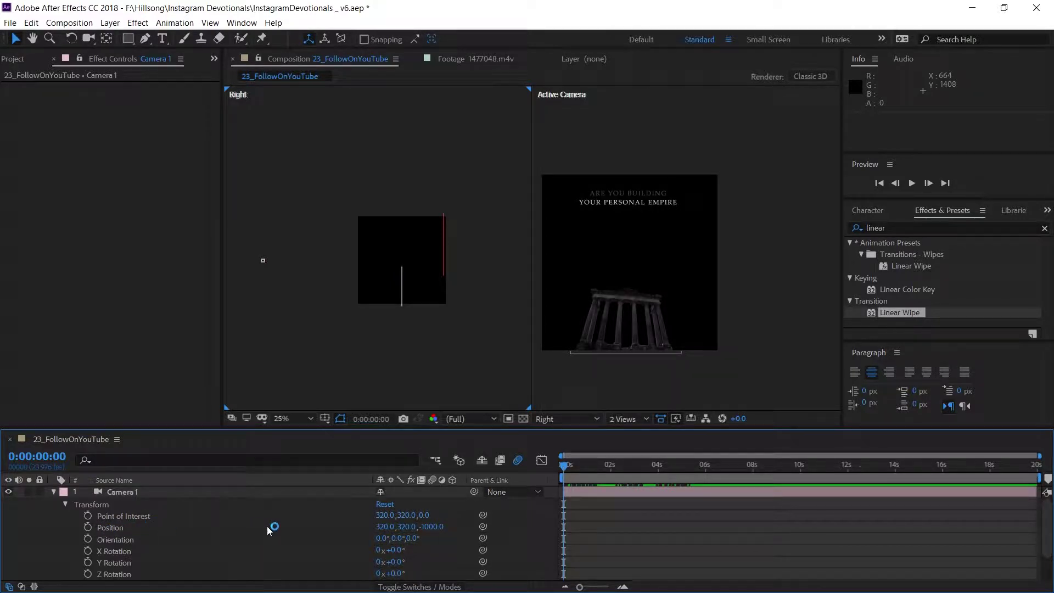
pyautogui.click(262, 261)
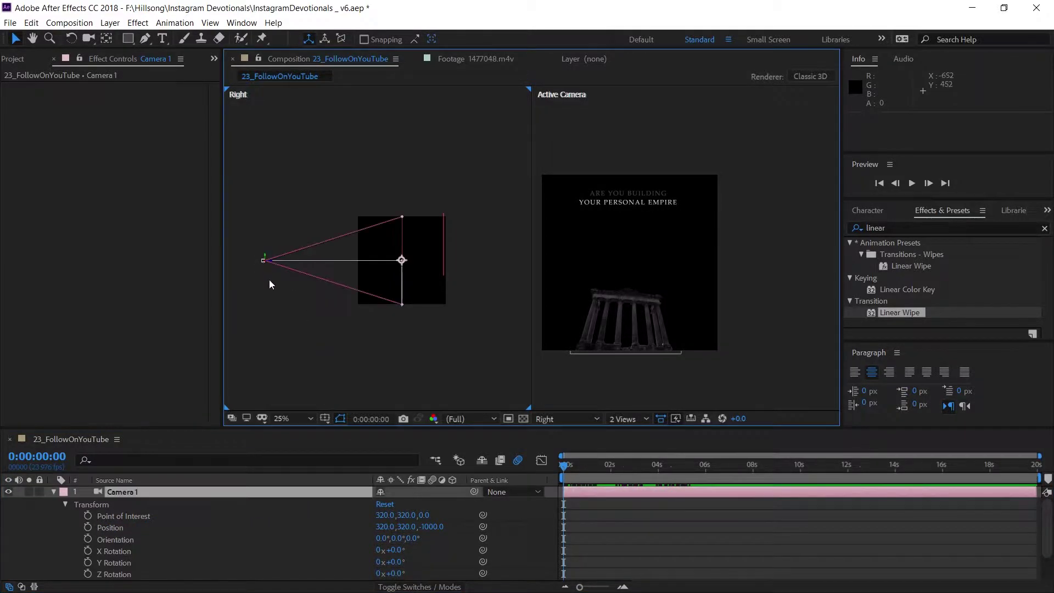
pyautogui.click(88, 527)
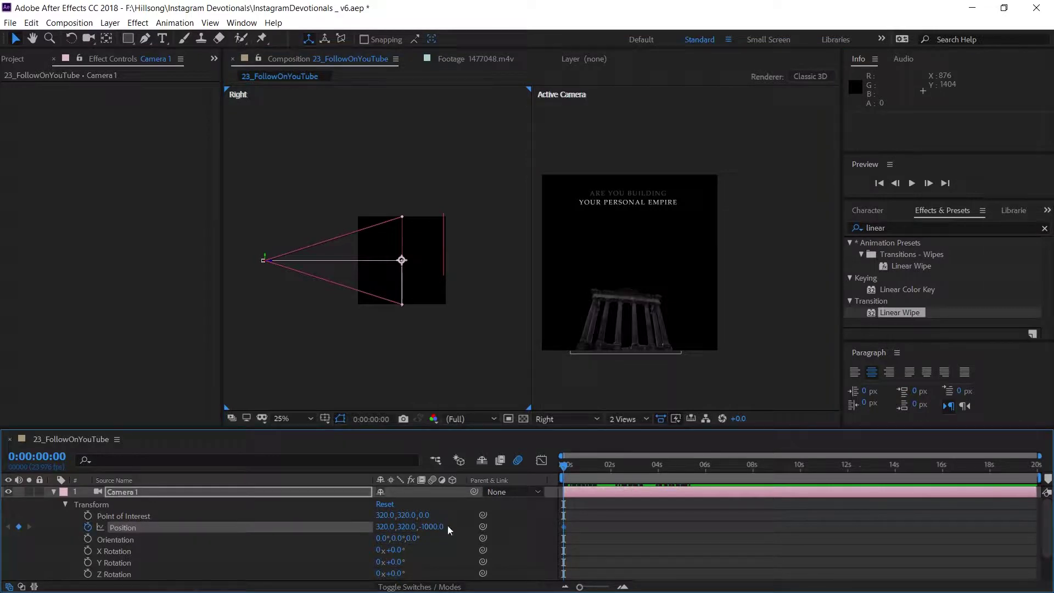
# Step: Keyframe the camera's Point of Interest at the start, then duplicate it and the Position keyframe at about 0:00:15:04
pyautogui.click(88, 515)
pyautogui.moveTo(571, 535); pyautogui.dragTo(590, 510)
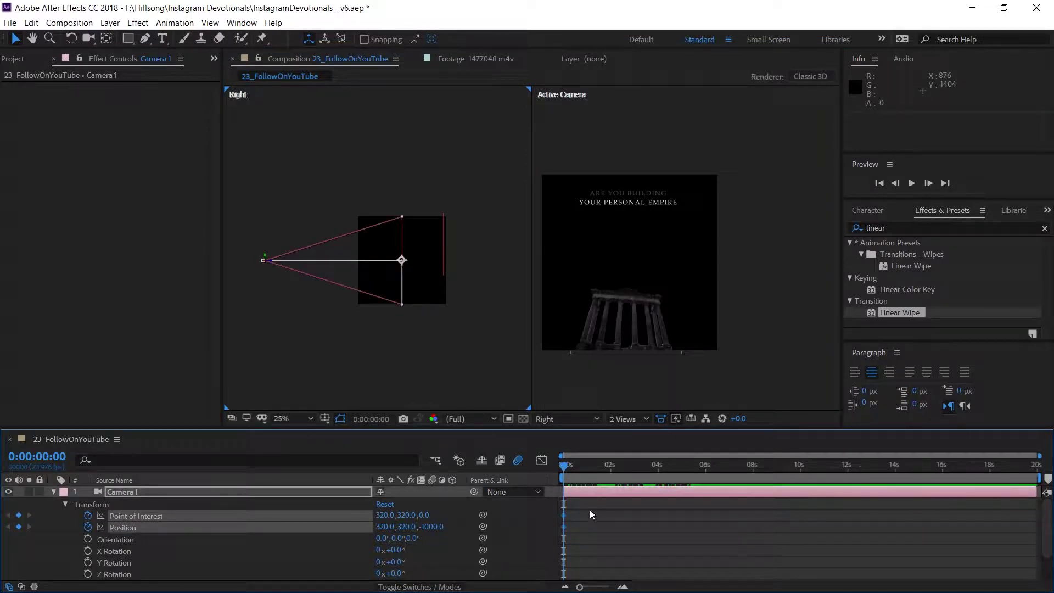
pyautogui.hotkey('ctrl', 'c')
pyautogui.click(1037, 473)
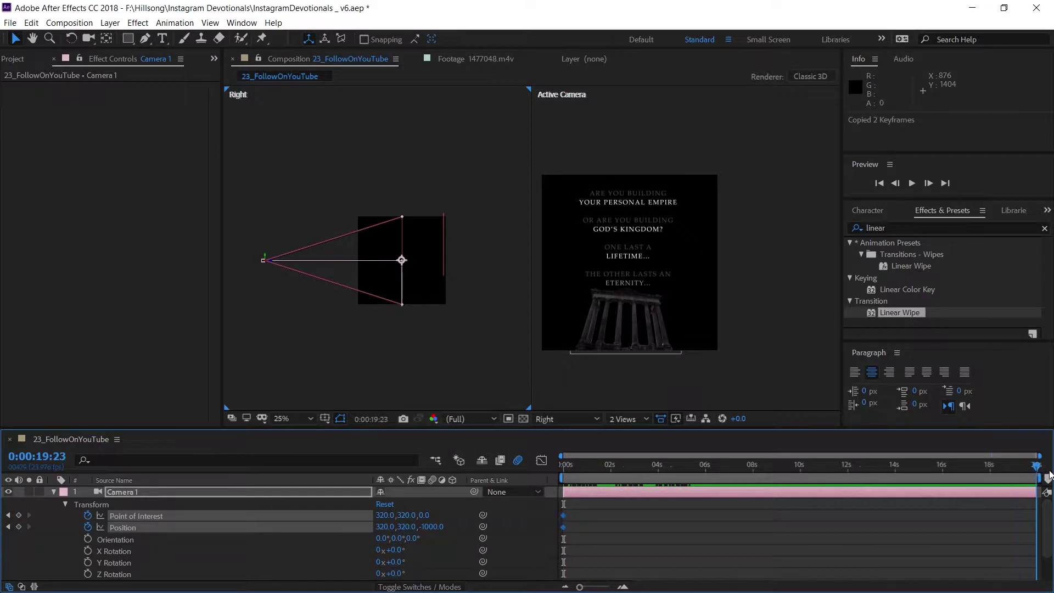
pyautogui.hotkey('ctrl', 'v')
pyautogui.moveTo(1036, 515); pyautogui.dragTo(919, 508)
pyautogui.moveTo(903, 465); pyautogui.dragTo(927, 470)
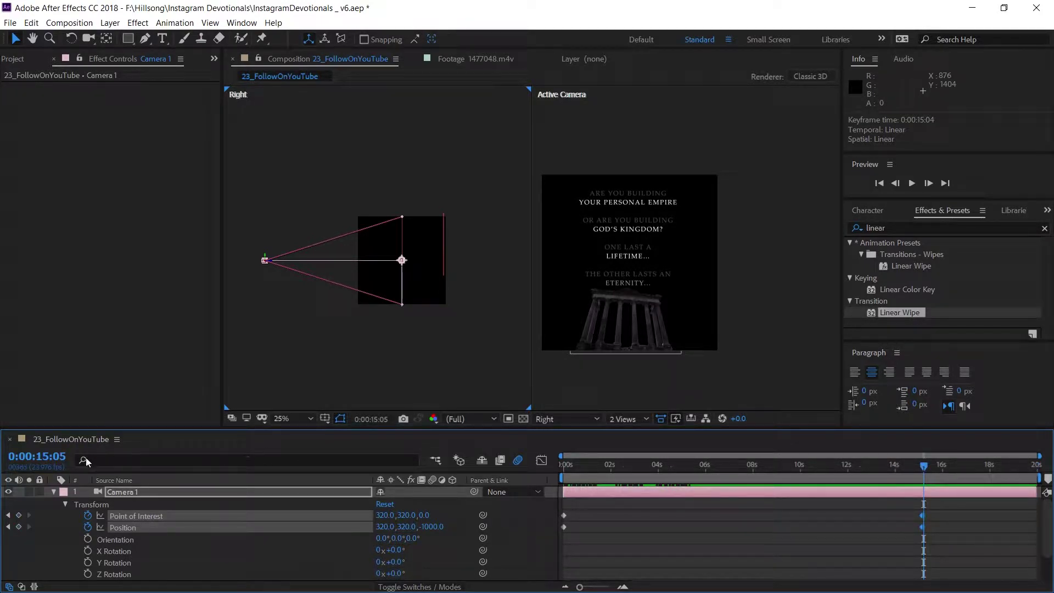
# Step: Set the current time to 0:00:15:00
pyautogui.click(37, 456)
pyautogui.write('18500')
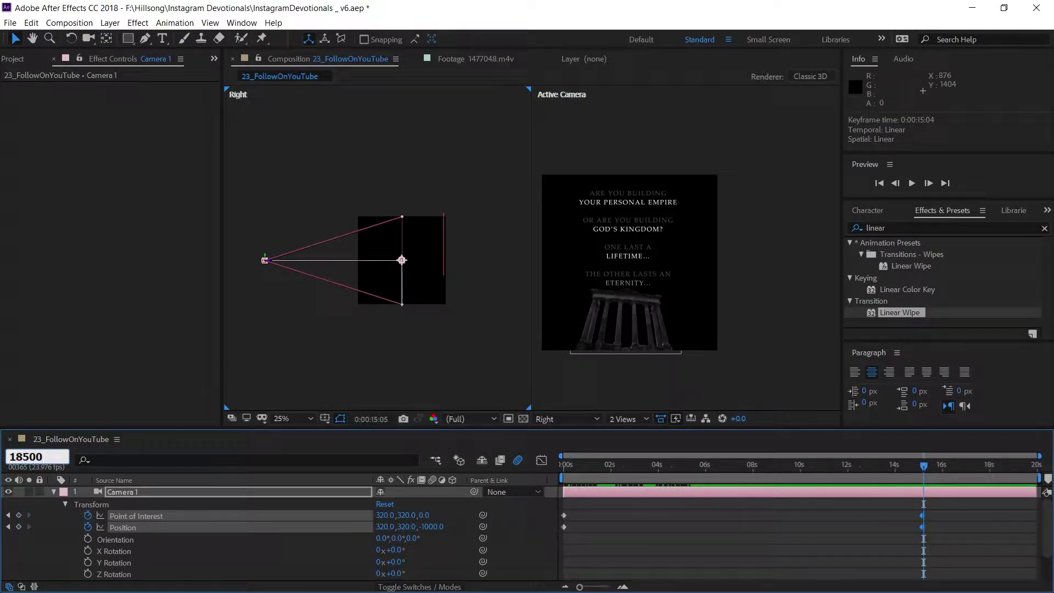
pyautogui.press('BackSpace')
pyautogui.press('BackSpace')
pyautogui.press('BackSpace')
pyautogui.press('BackSpace')
pyautogui.write('500')
pyautogui.press('Return')
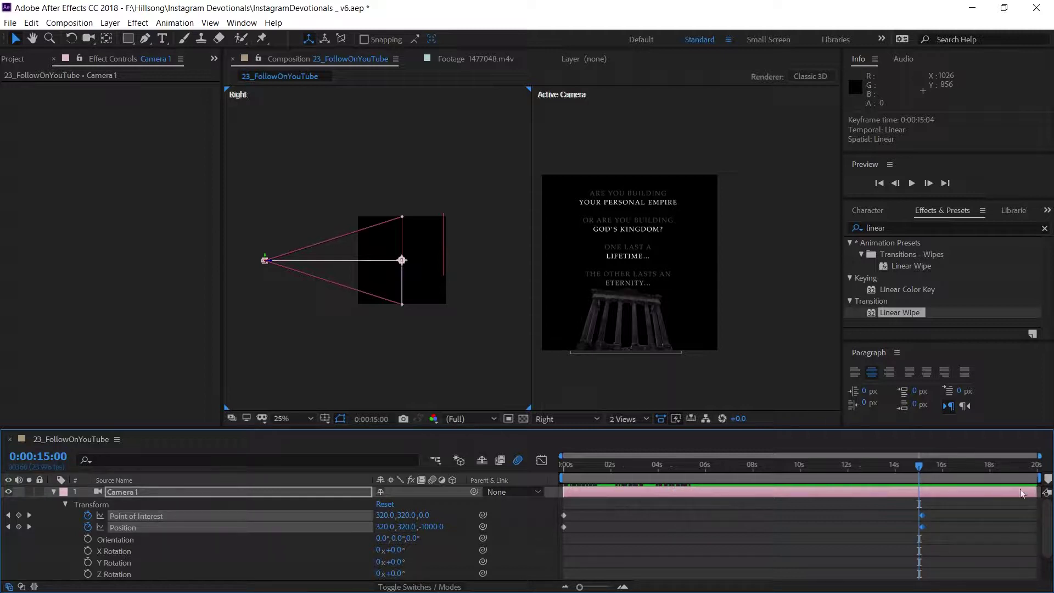
# Step: Shorten the work area to end at about 15 seconds and align the second pair of camera keyframes to 0:00:15:00
pyautogui.moveTo(1039, 479); pyautogui.dragTo(955, 491)
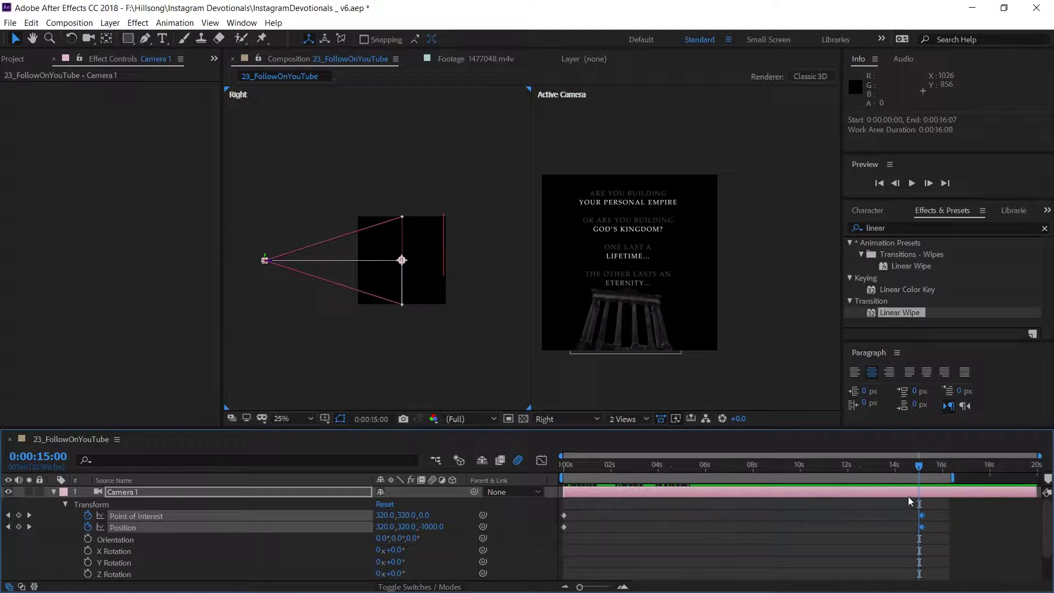
pyautogui.press('End')
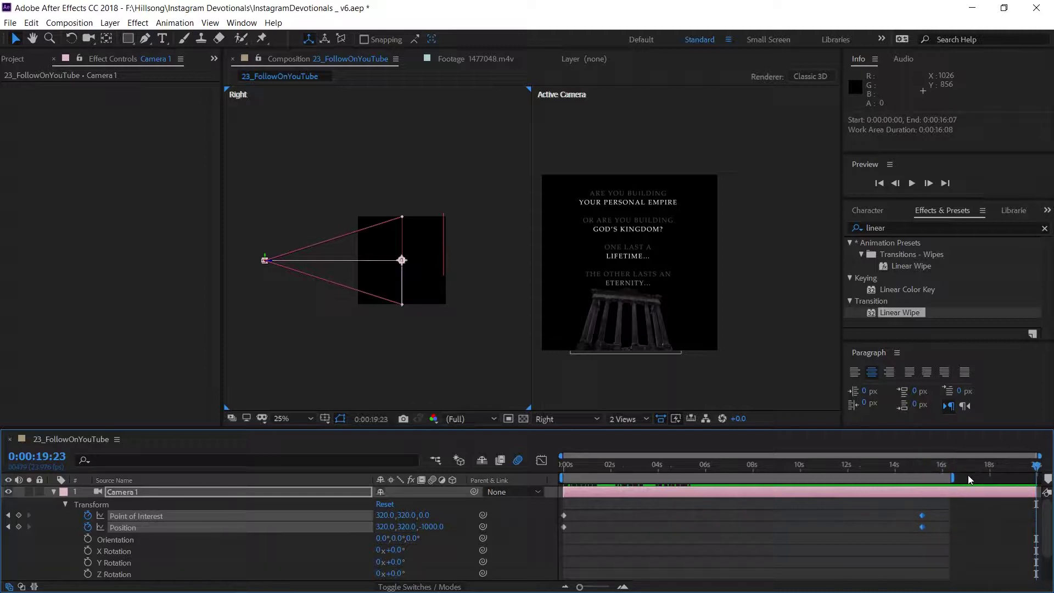
pyautogui.moveTo(955, 479); pyautogui.dragTo(928, 484)
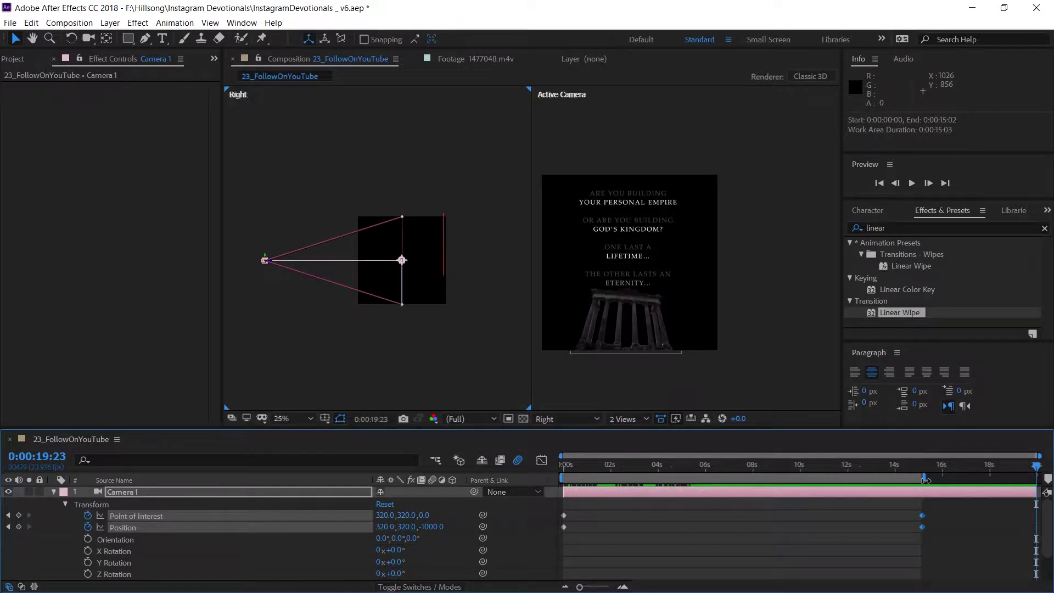
pyautogui.moveTo(925, 479); pyautogui.dragTo(922, 479)
pyautogui.moveTo(922, 517); pyautogui.dragTo(918, 517)
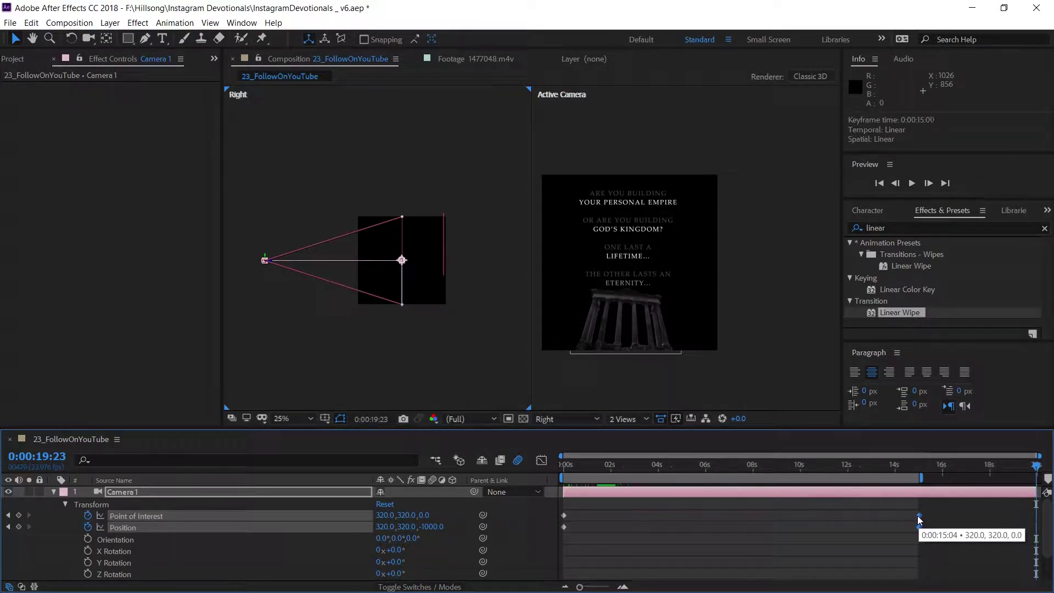
pyautogui.moveTo(918, 516); pyautogui.dragTo(917, 515)
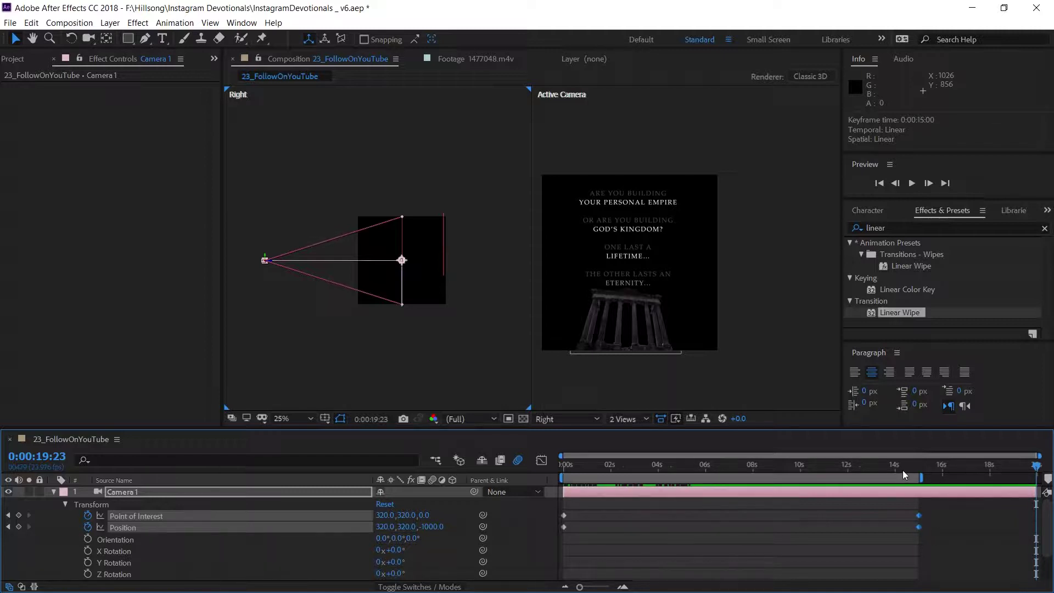
# Step: At 0:00:00:00, move the camera to 320, 412, -800 and its Point of Interest to 320, 280, 200, and preview the move
pyautogui.moveTo(902, 470); pyautogui.dragTo(542, 446)
pyautogui.press('Home')
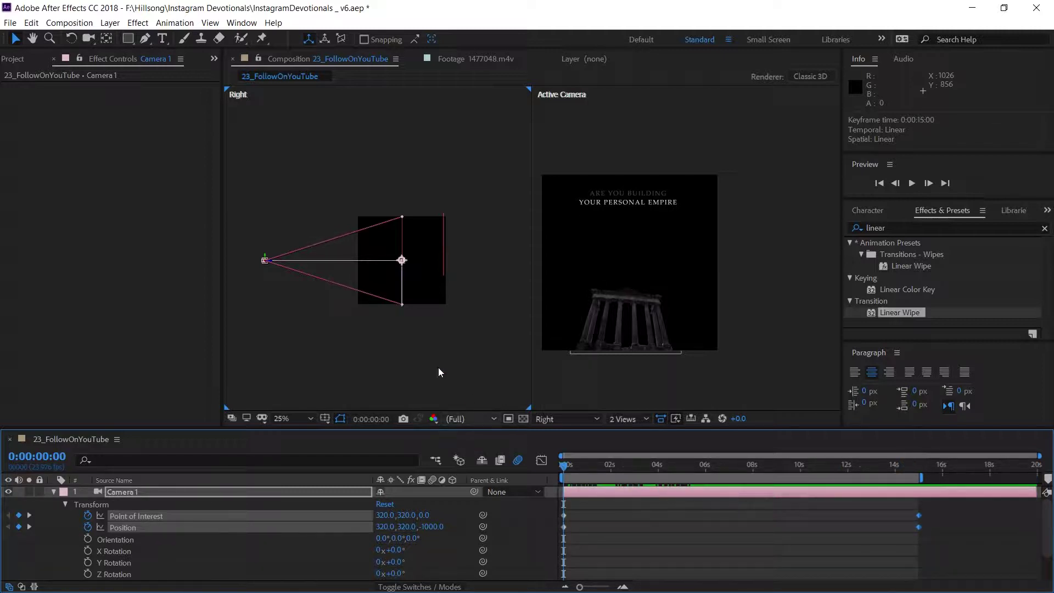
pyautogui.moveTo(275, 265); pyautogui.dragTo(301, 266)
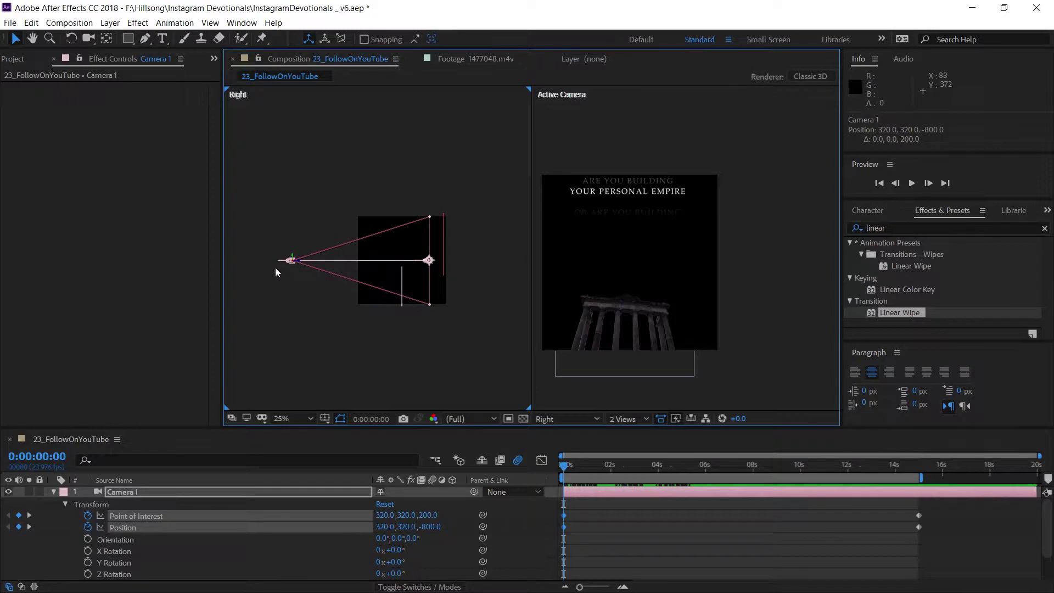
pyautogui.moveTo(289, 260); pyautogui.dragTo(290, 272)
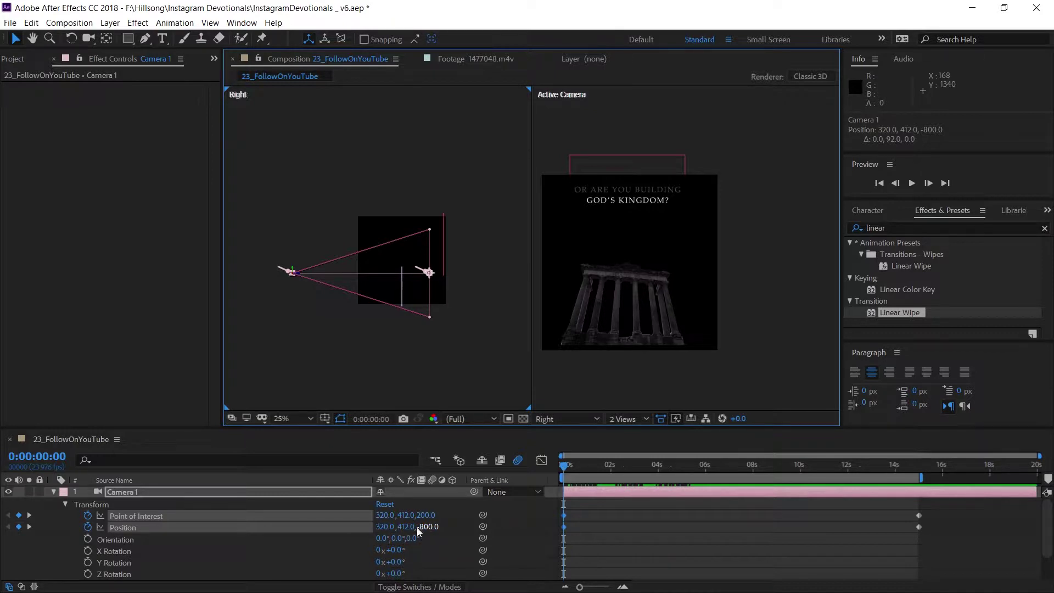
pyautogui.moveTo(406, 520); pyautogui.dragTo(322, 512)
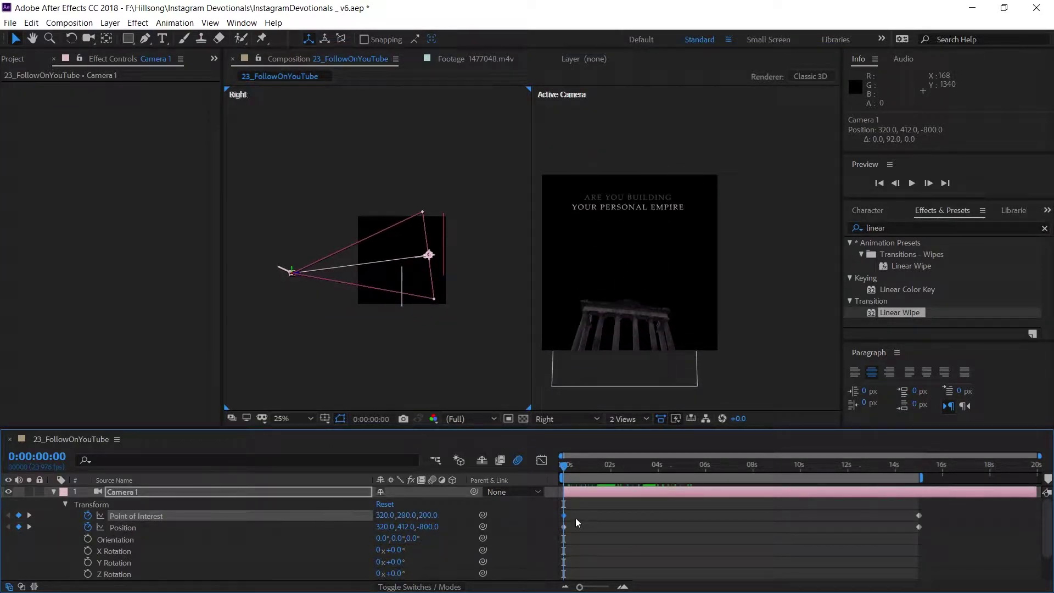
pyautogui.moveTo(566, 471); pyautogui.dragTo(715, 397)
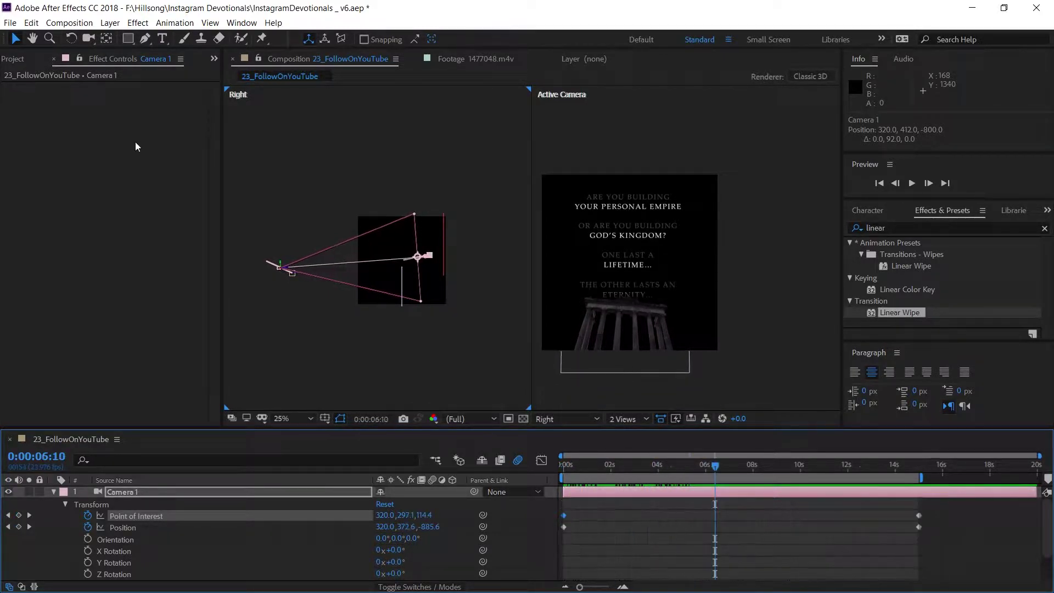
# Step: Add the project's 02 Blue Soft Transition_1.mp4 clip at the start of the timeline as the topmost layer, above Camera 1
pyautogui.click(17, 58)
pyautogui.scroll(1, 84, 242)
pyautogui.scroll(6, 84, 244)
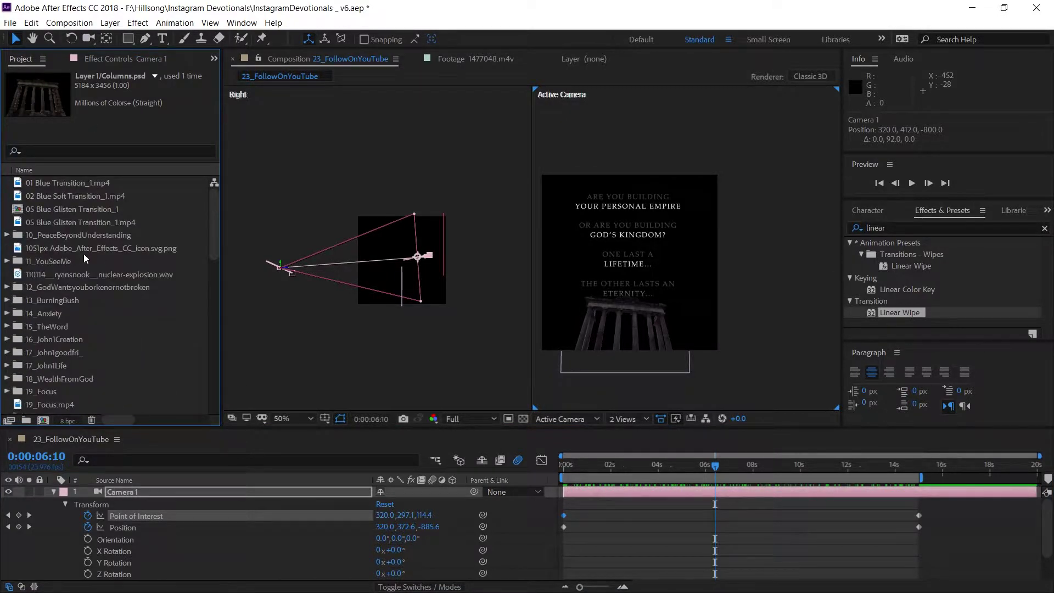
pyautogui.scroll(-10, 82, 262)
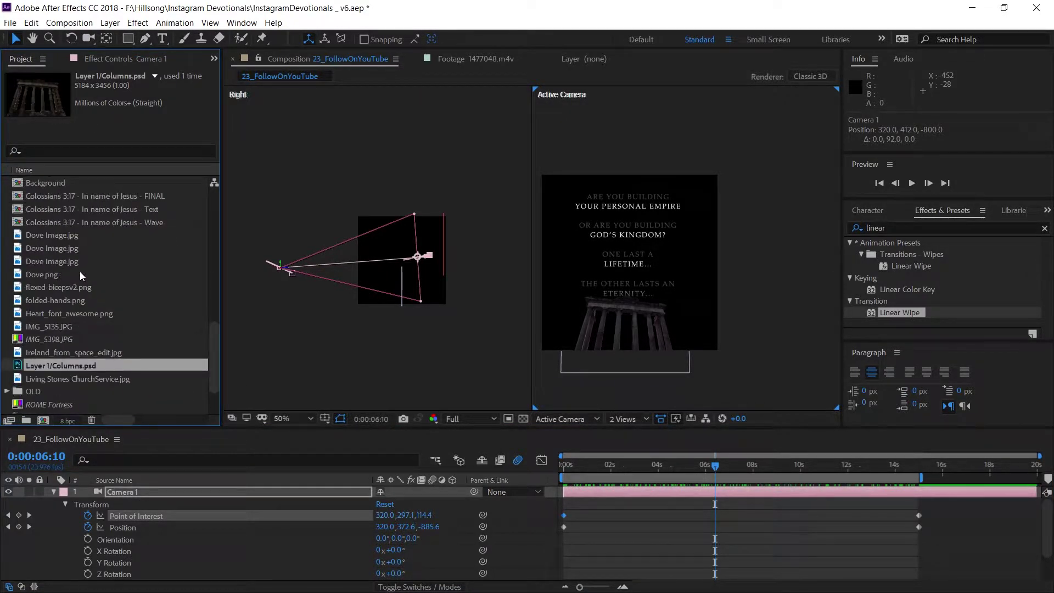
pyautogui.scroll(-2, 78, 269)
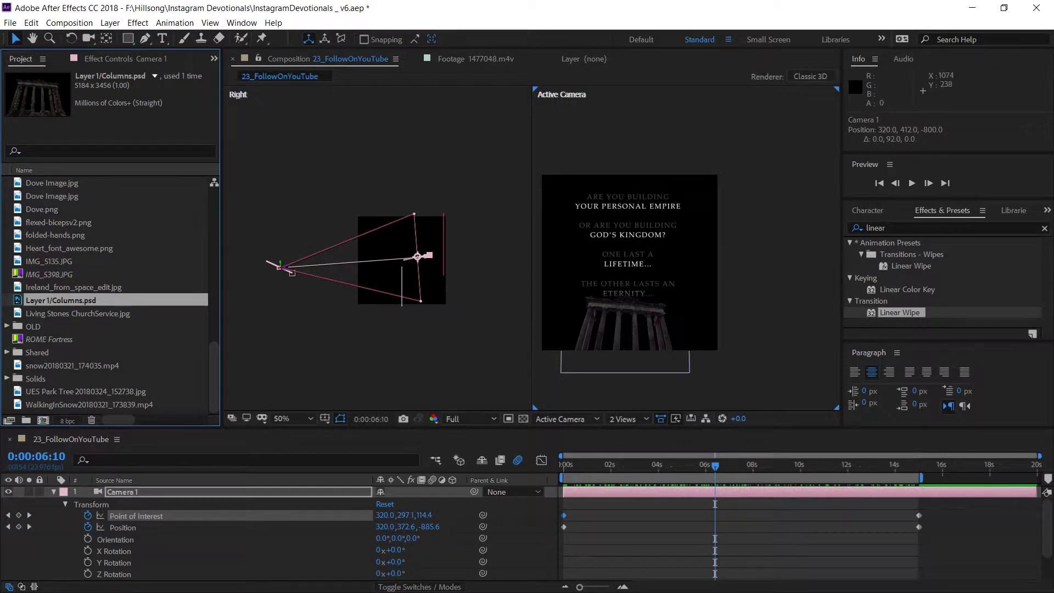
pyautogui.scroll(4, 62, 285)
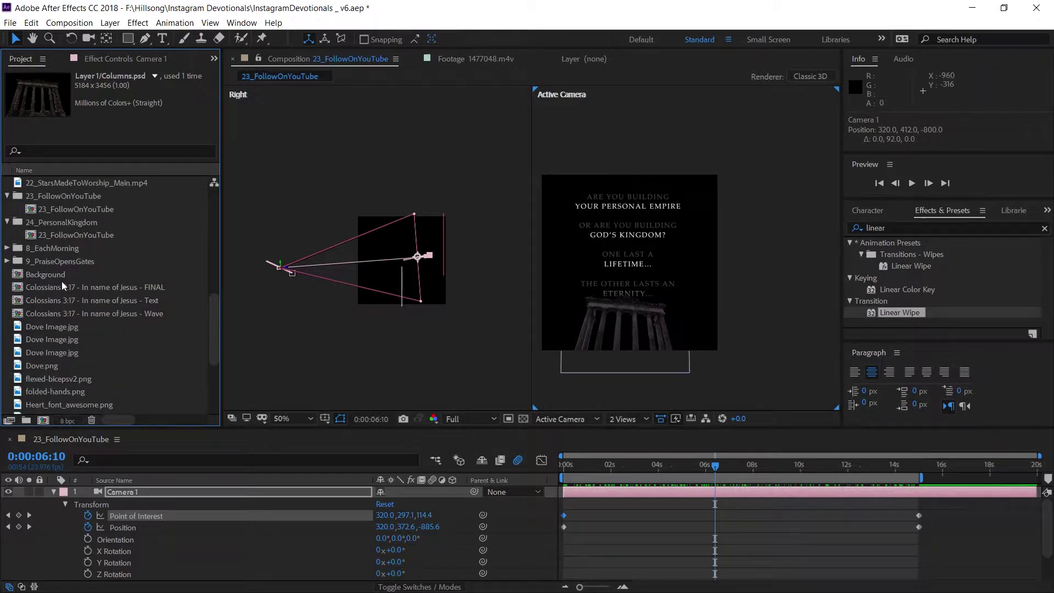
pyautogui.scroll(8, 66, 290)
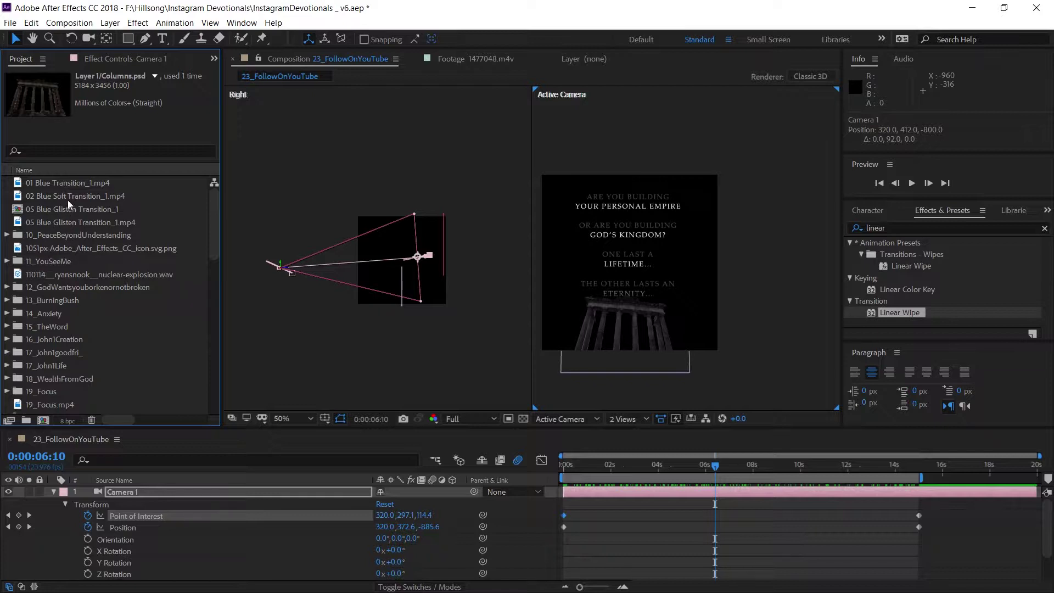
pyautogui.click(21, 198)
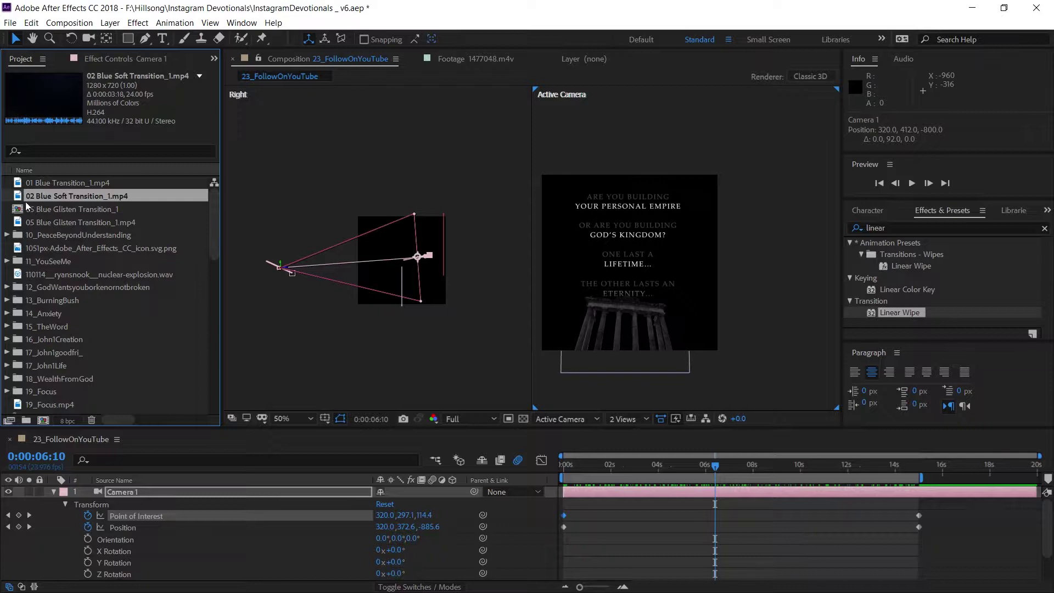
pyautogui.click(53, 491)
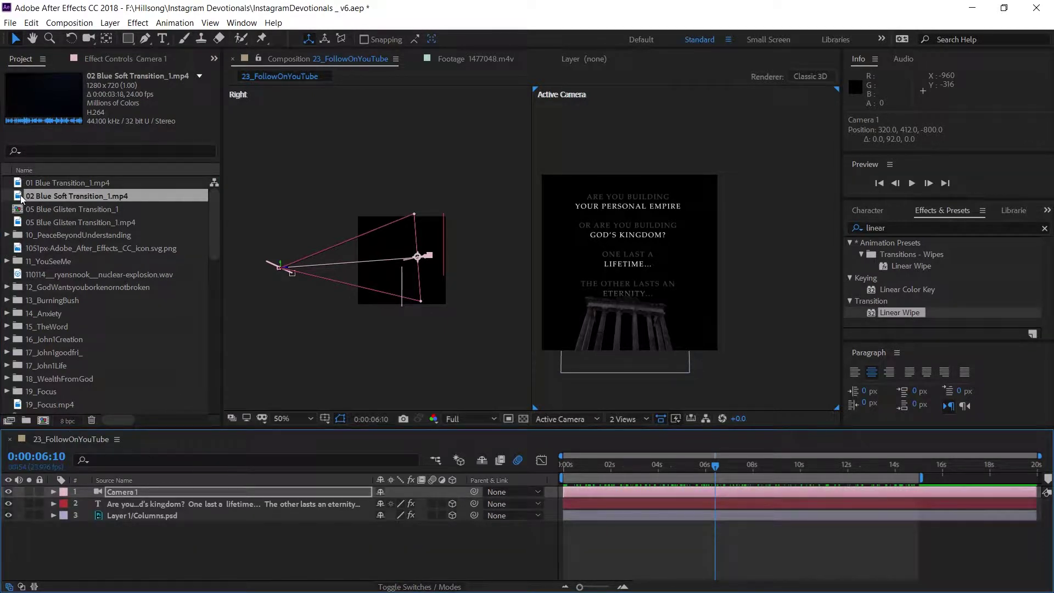
pyautogui.moveTo(20, 198); pyautogui.dragTo(566, 528)
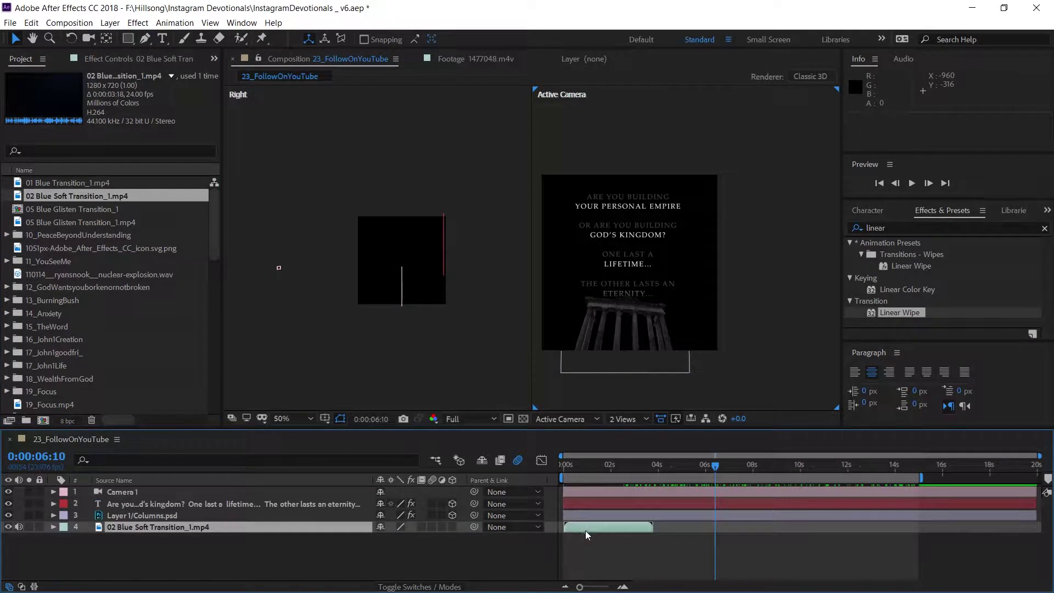
pyautogui.moveTo(348, 521); pyautogui.dragTo(336, 487)
pyautogui.click(620, 466)
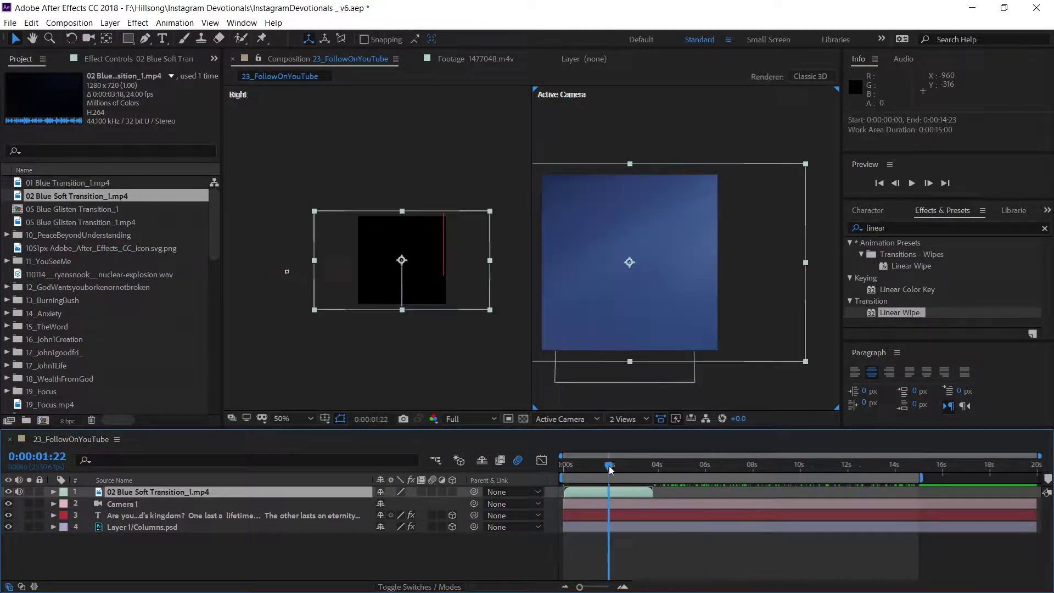
# Step: Scale the 02 Blue Soft Transition_1.mp4 layer down to 93% and reposition it to 48, 328
pyautogui.scroll(-2, 726, 313)
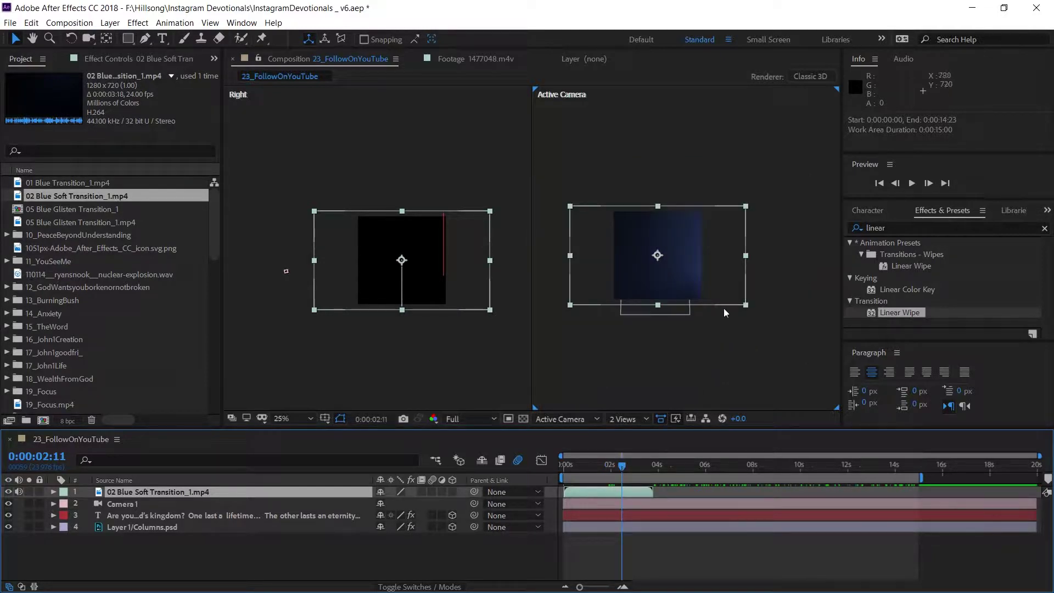
pyautogui.moveTo(746, 306)
pyautogui.mouseDown()
pyautogui.moveTo(730, 298)
pyautogui.moveTo(739, 305)
pyautogui.mouseUp()
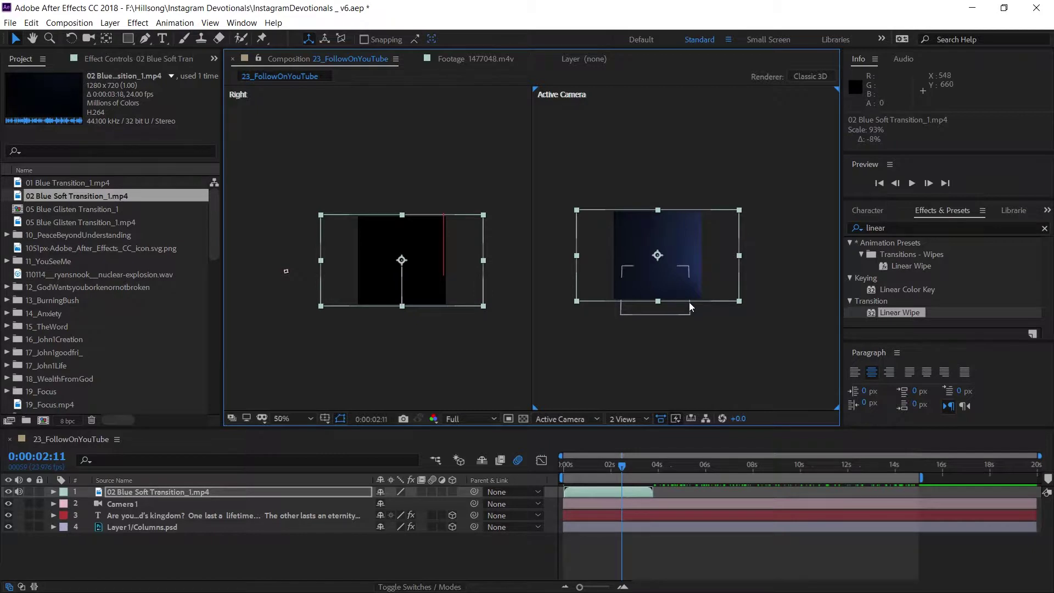
pyautogui.scroll(2, 689, 302)
pyautogui.press('h')
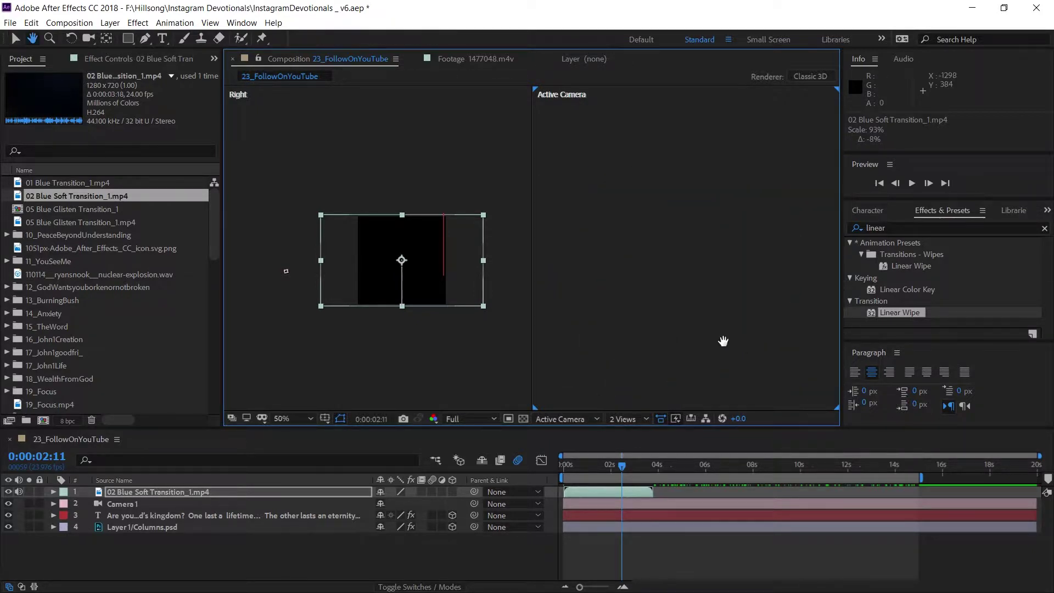
pyautogui.moveTo(710, 351); pyautogui.dragTo(667, 324)
pyautogui.press('v')
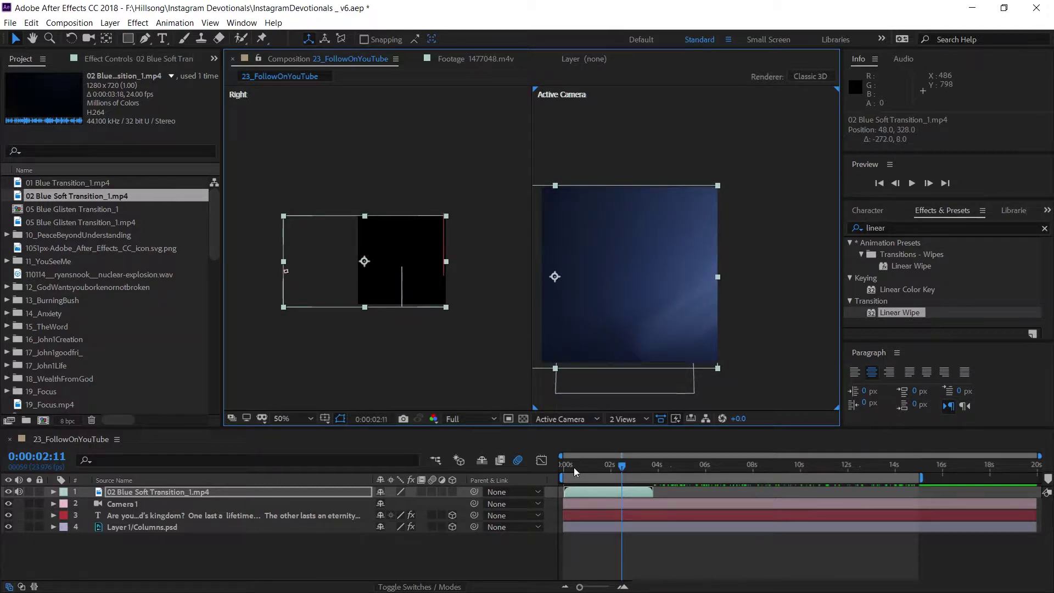
# Step: Change the blue soft transition layer's blending mode so the text and columns show through, and scrub through the result
pyautogui.click(574, 466)
pyautogui.moveTo(585, 467); pyautogui.dragTo(615, 470)
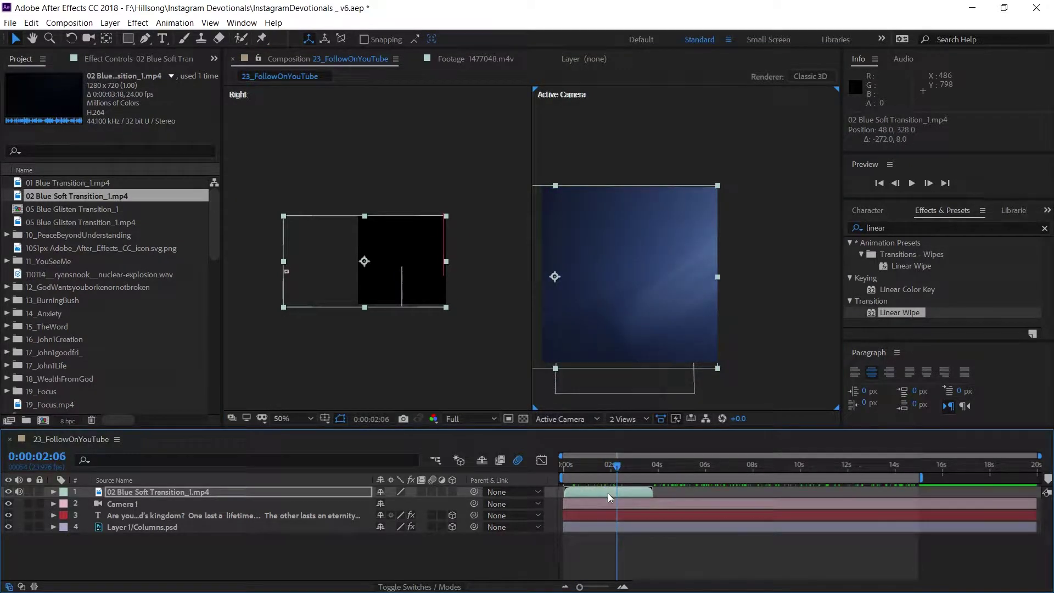
pyautogui.rightClick(608, 493)
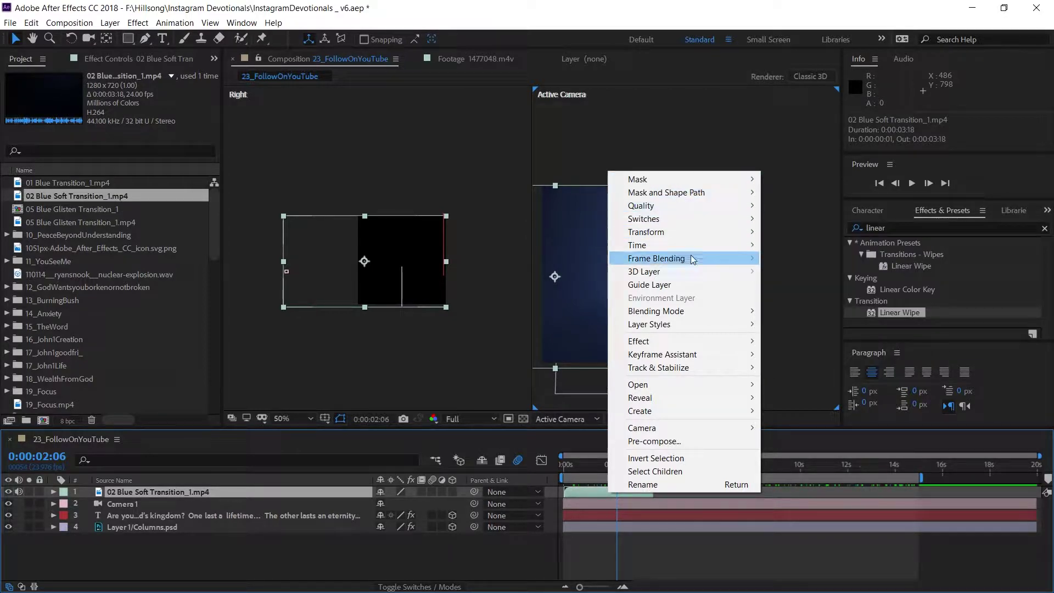
pyautogui.moveTo(700, 314)
pyautogui.click(790, 161)
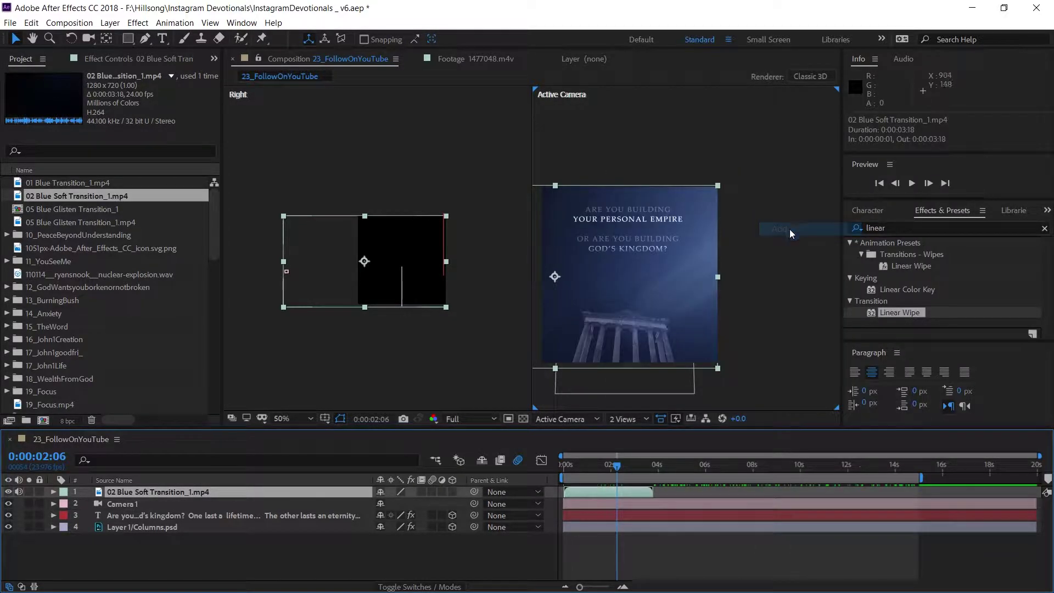
pyautogui.moveTo(591, 463); pyautogui.dragTo(626, 459)
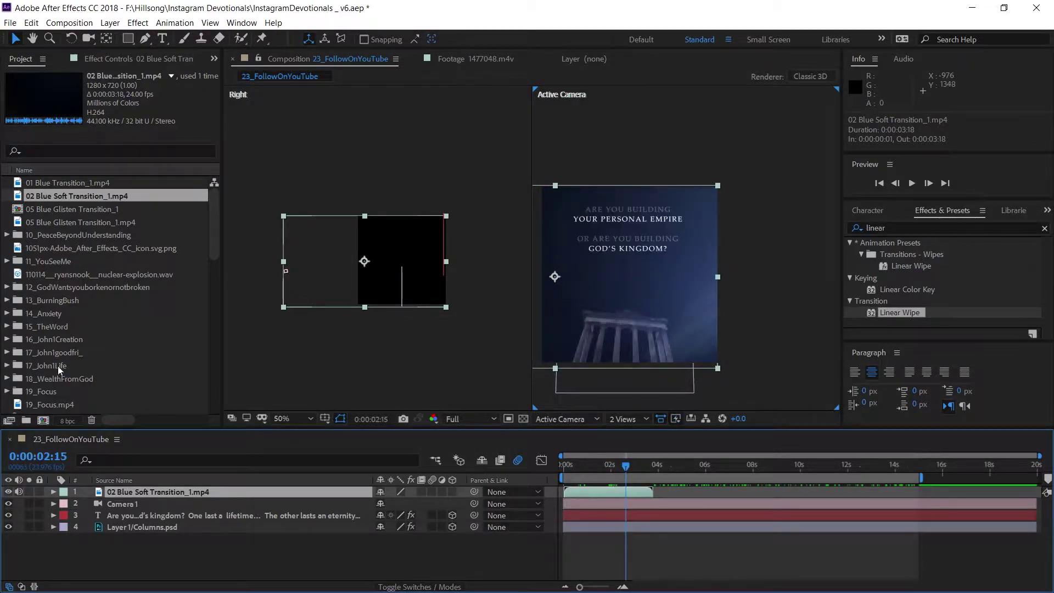
# Step: Add the 05 Blue Glisten Transition_1.mp4 clip at the start of the timeline, directly beneath the blue soft transition layer
pyautogui.click(24, 223)
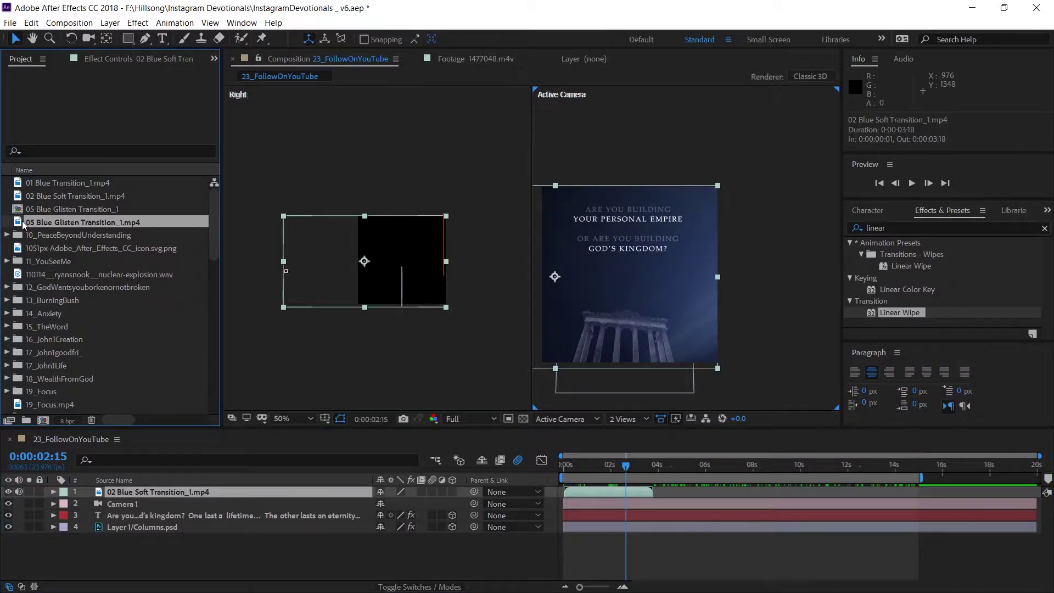
pyautogui.moveTo(16, 222); pyautogui.dragTo(563, 496)
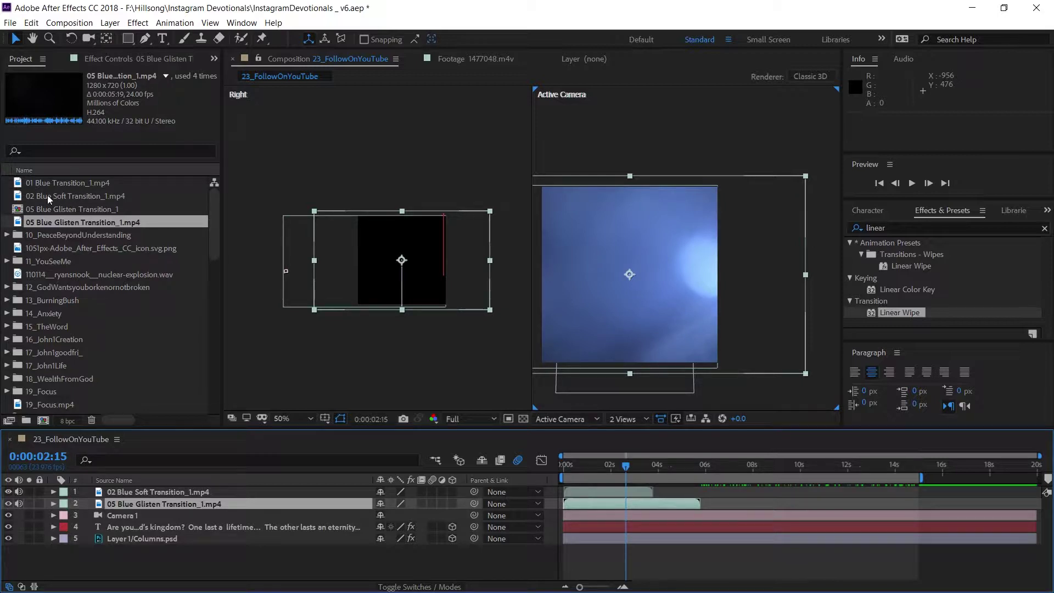
pyautogui.click(63, 236)
pyautogui.click(62, 246)
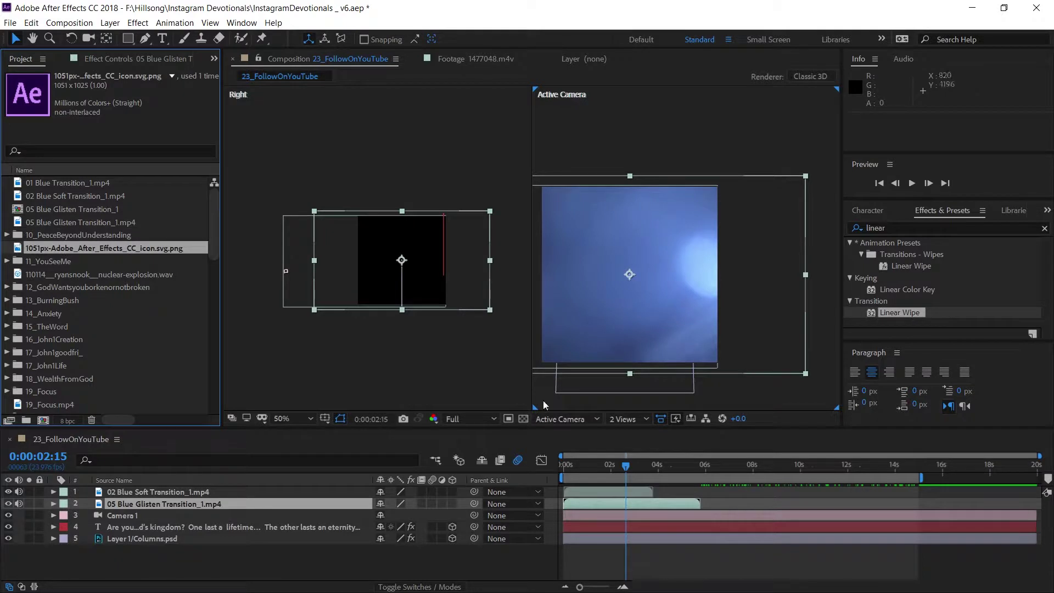
# Step: Delete the 02 Blue Soft Transition_1.mp4 and 05 Blue Glisten Transition_1.mp4 layers from the composition and save the project
pyautogui.moveTo(644, 466); pyautogui.dragTo(579, 465)
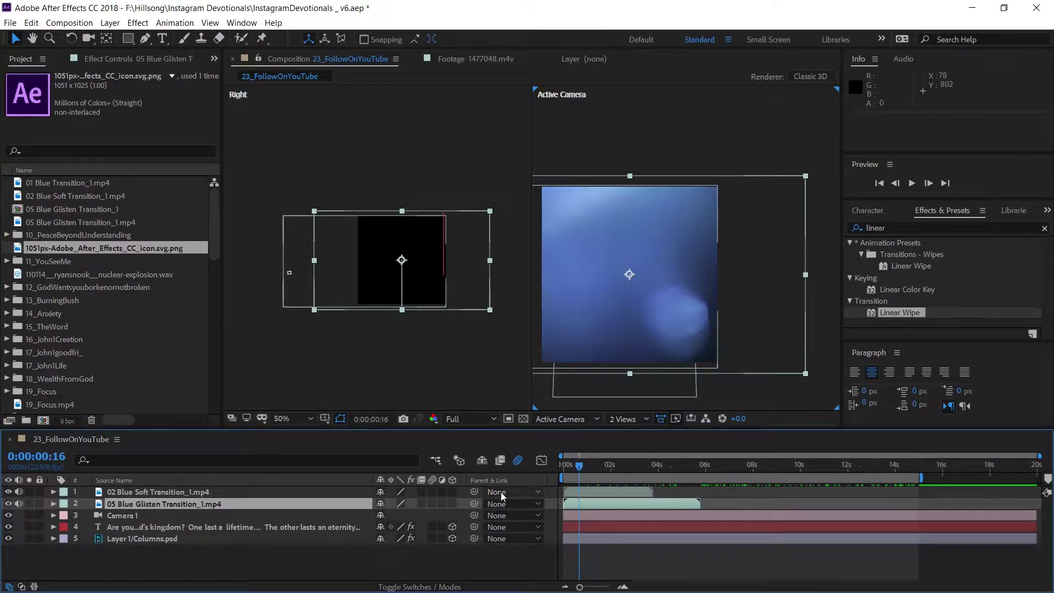
pyautogui.keyDown('shift'); pyautogui.click(279, 491); pyautogui.keyUp('shift')
pyautogui.press('Delete')
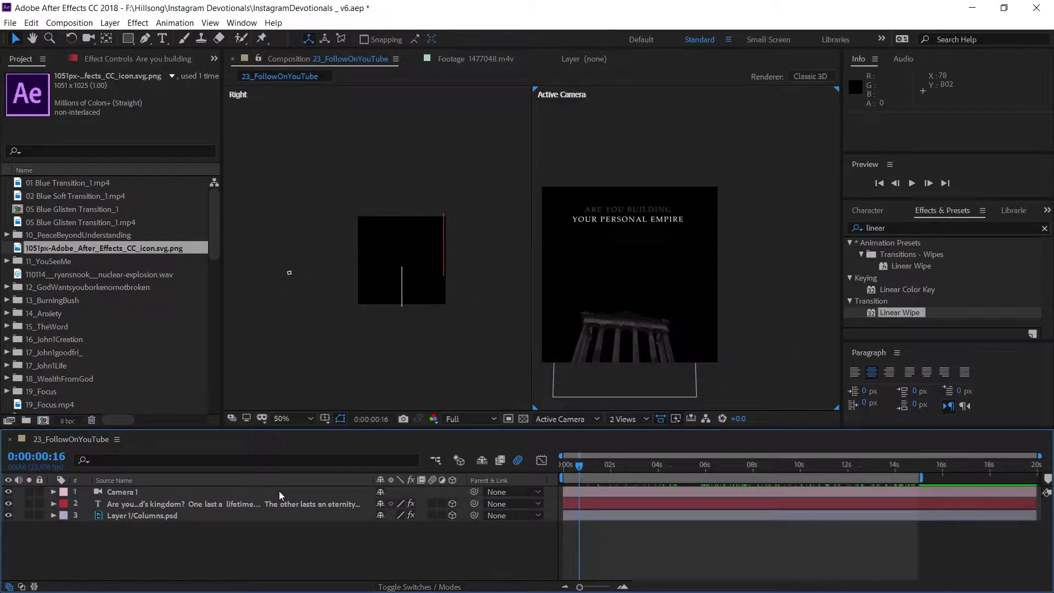
pyautogui.click(10, 22)
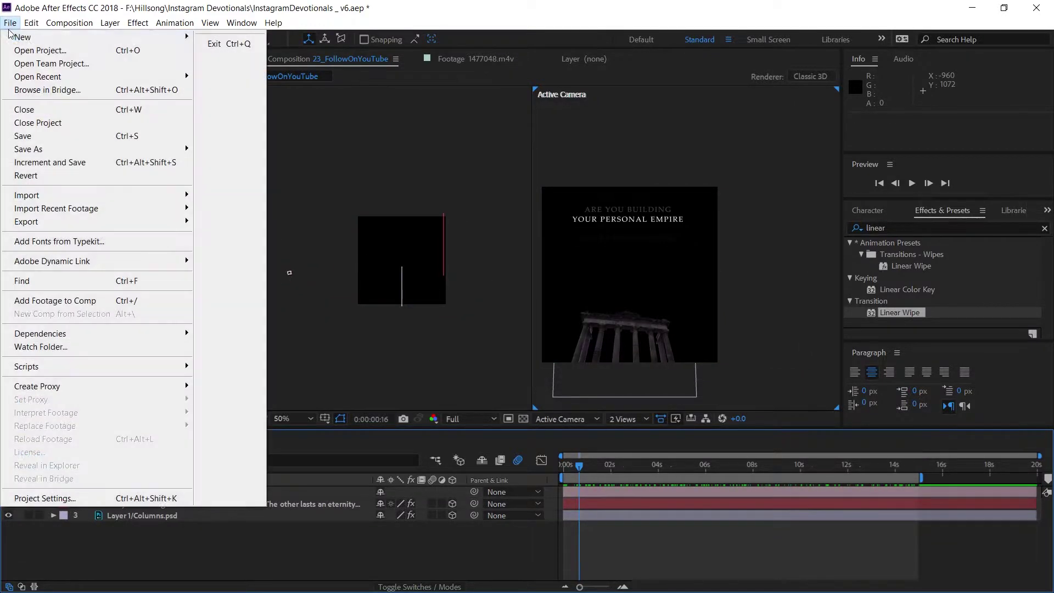
pyautogui.click(33, 134)
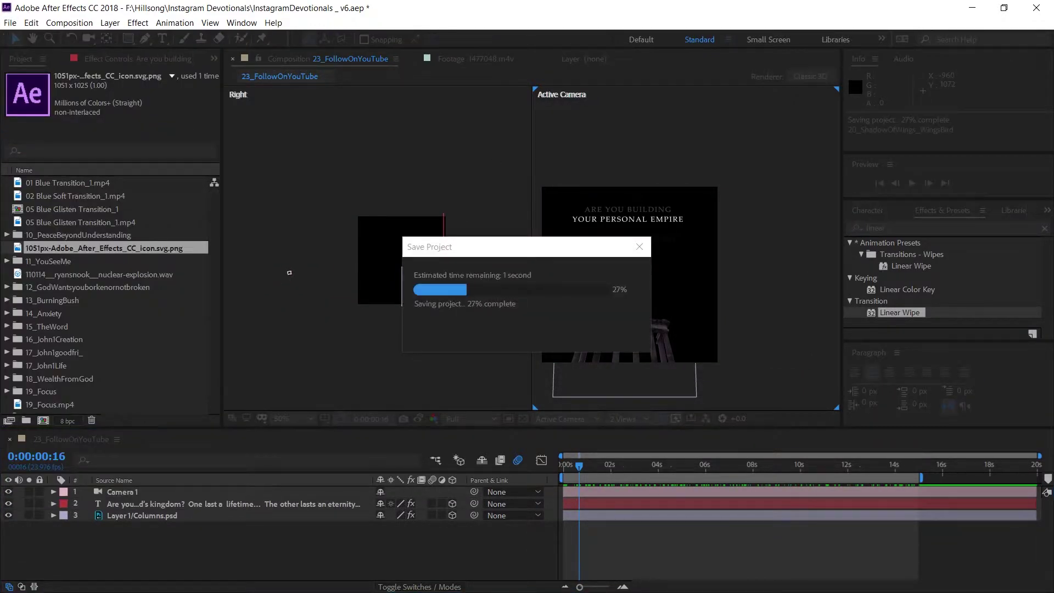
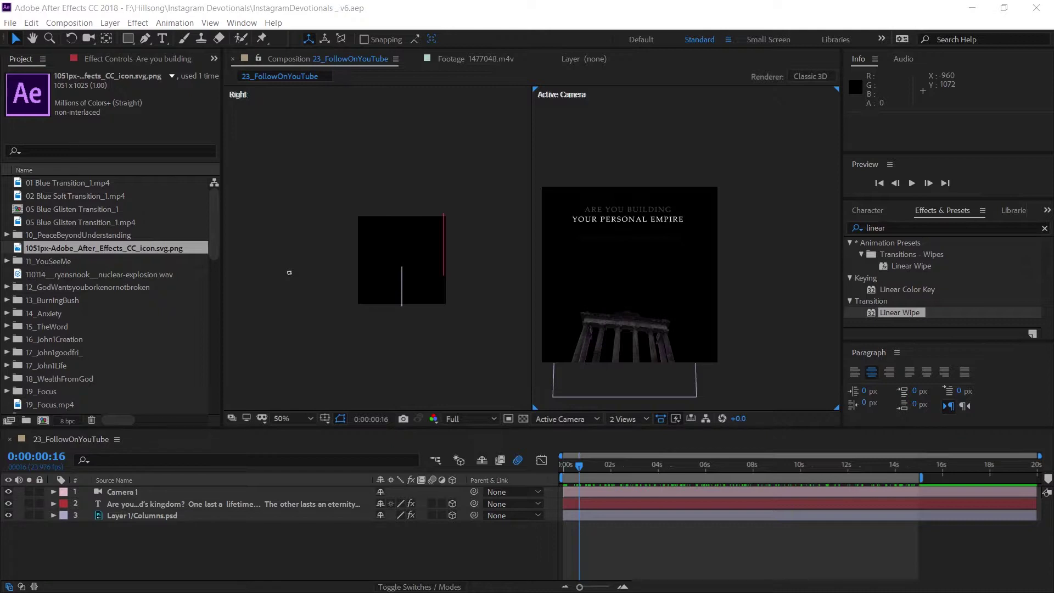
# Step: Create a new folder named Light Leaks among the project's assets
pyautogui.rightClick(9, 248)
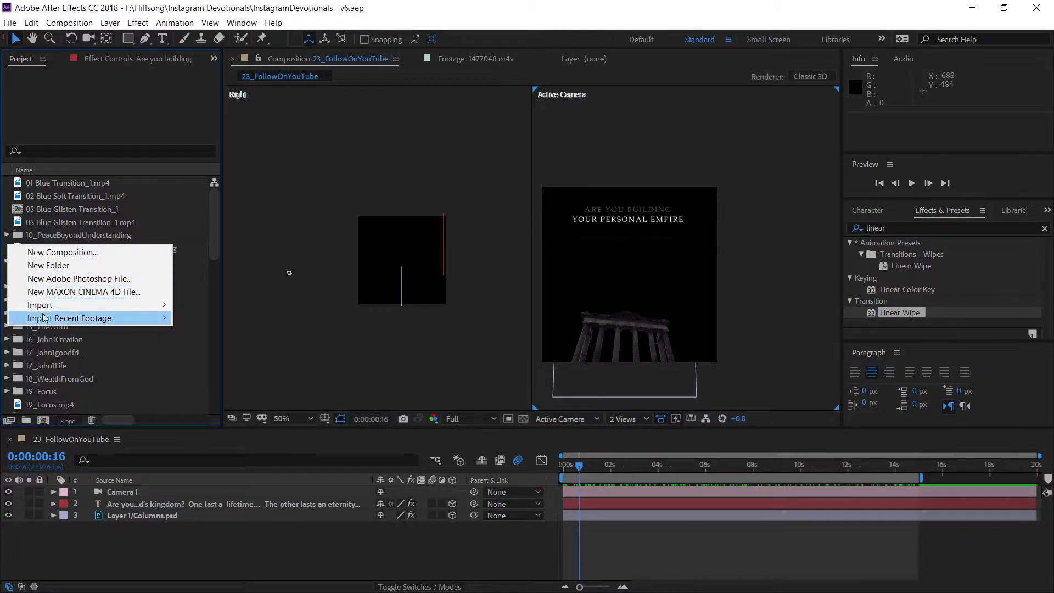
pyautogui.click(49, 265)
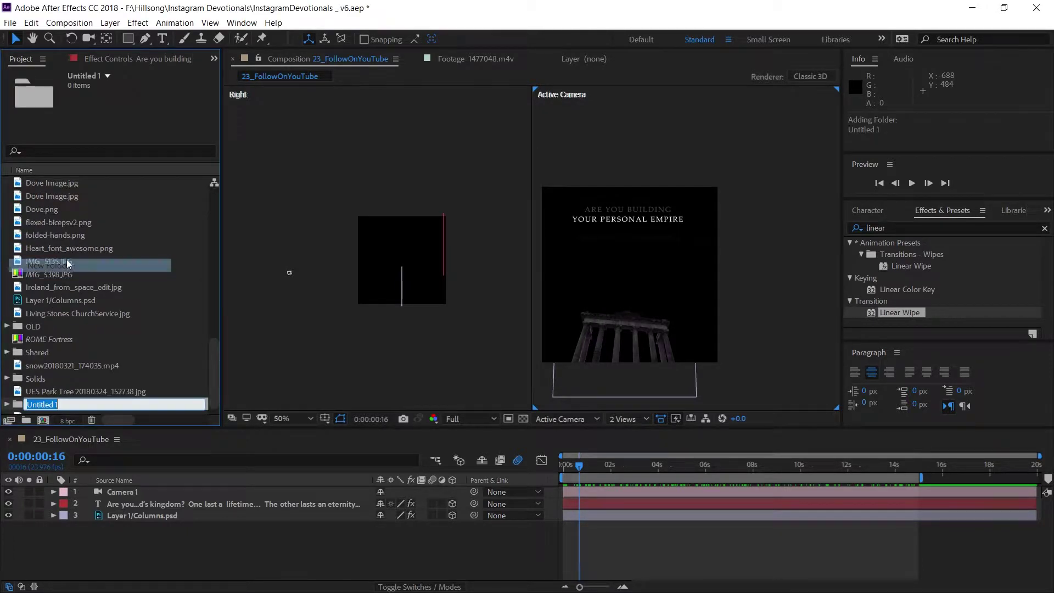
pyautogui.write('Li')
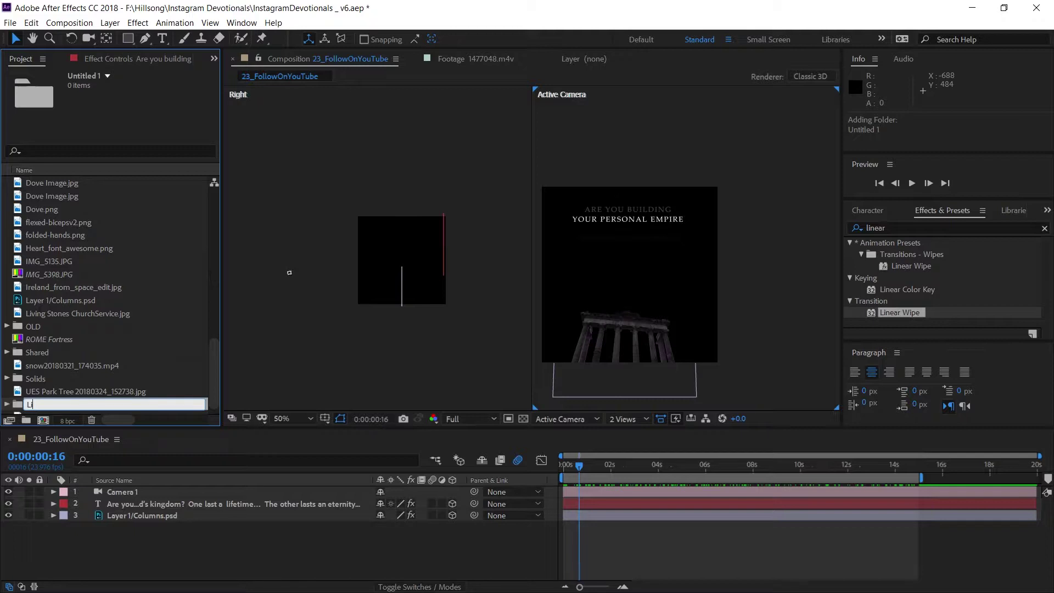
pyautogui.write('ght Leaks')
pyautogui.press('Return')
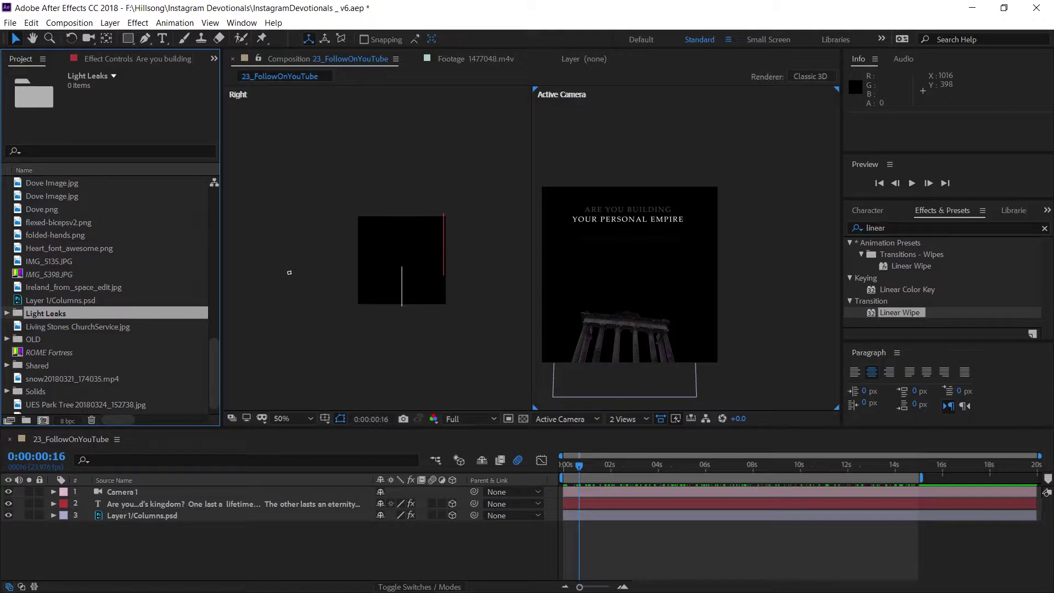
# Step: Import the clips from the Free 4K Light Leaks folder and its But Wait There's More subfolder into the project's Light Leaks folder
pyautogui.hotkey('alt', 'Tab')
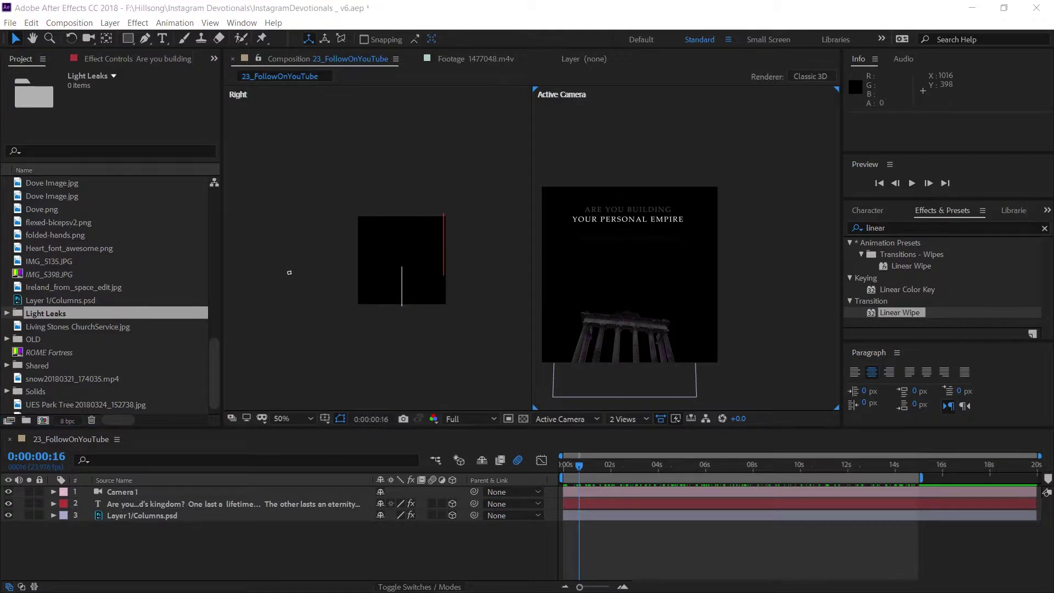
pyautogui.moveTo(1052, 275); pyautogui.dragTo(38, 311)
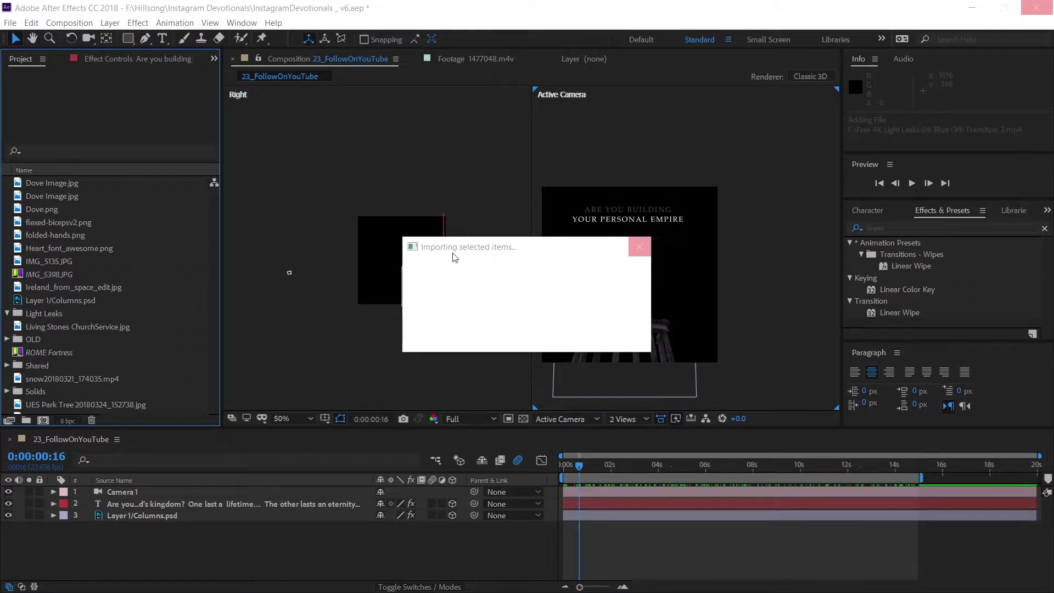
pyautogui.moveTo(467, 254); pyautogui.dragTo(475, 222)
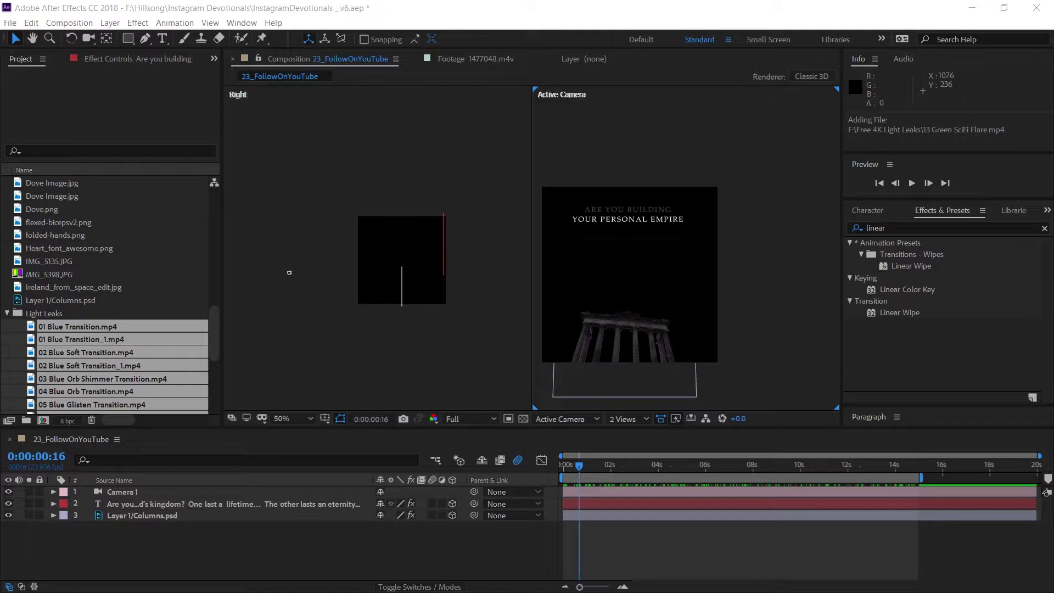
pyautogui.moveTo(1053, 244); pyautogui.dragTo(45, 312)
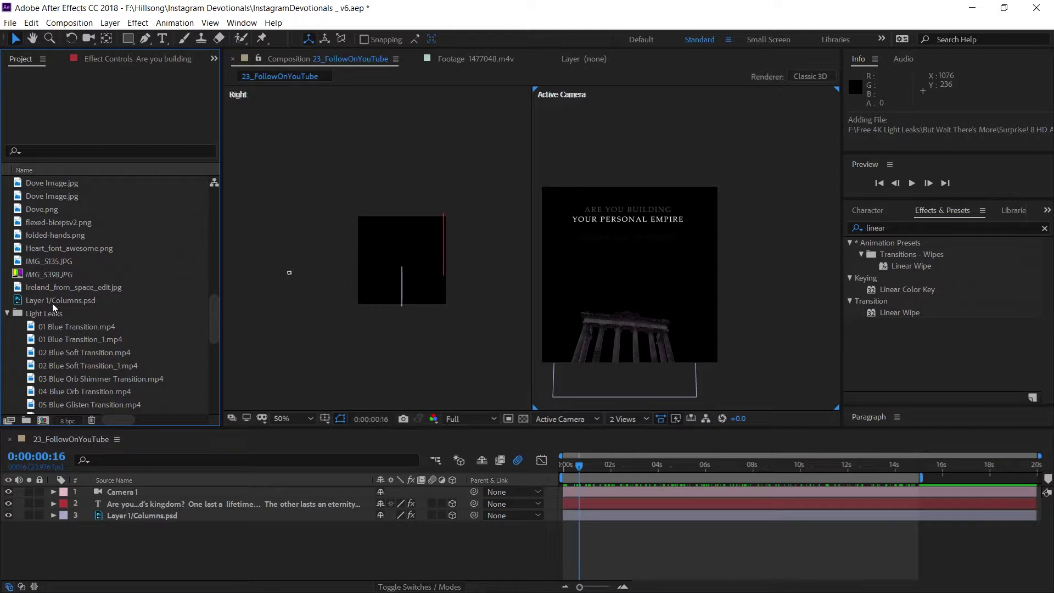
# Step: Try 01 Blue Transition.mp4 as the topmost layer near the start of the timeline, scrub through it, and remove it
pyautogui.click(58, 336)
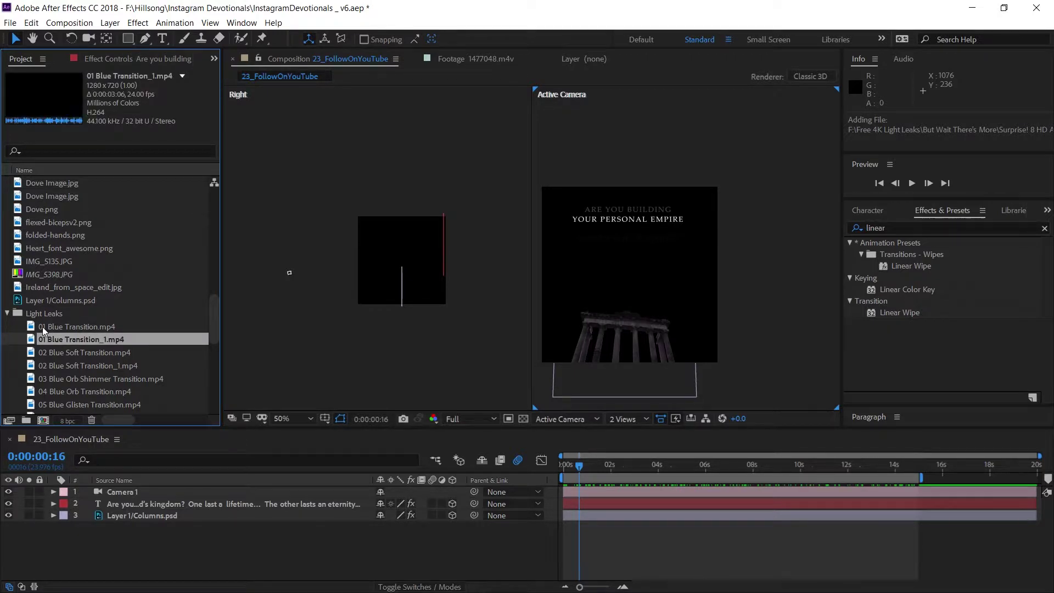
pyautogui.click(42, 328)
pyautogui.click(583, 467)
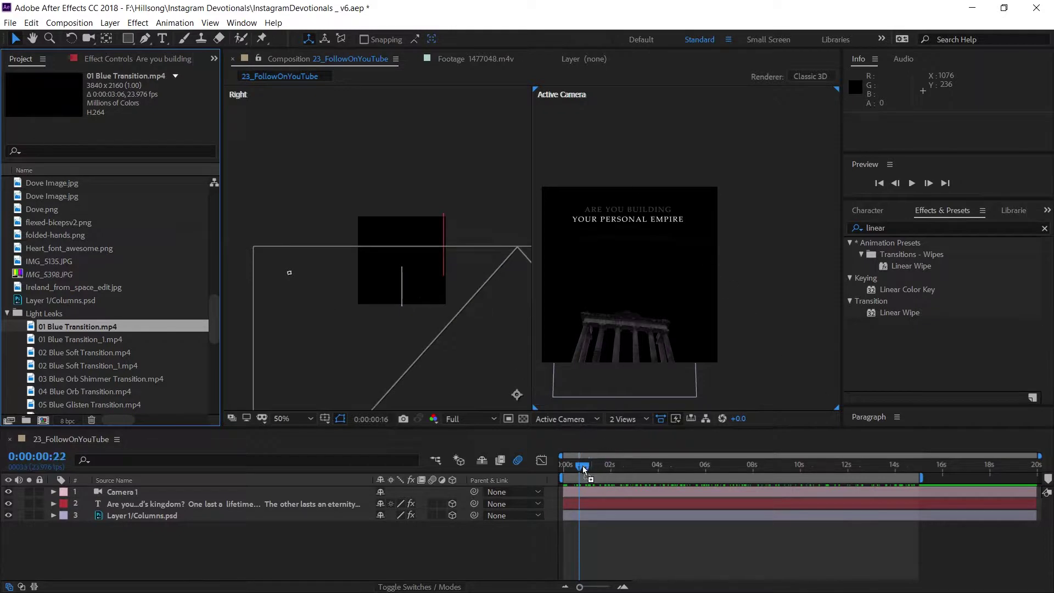
pyautogui.moveTo(583, 470)
pyautogui.mouseDown()
pyautogui.moveTo(566, 489)
pyautogui.moveTo(632, 464)
pyautogui.moveTo(595, 452)
pyautogui.mouseUp()
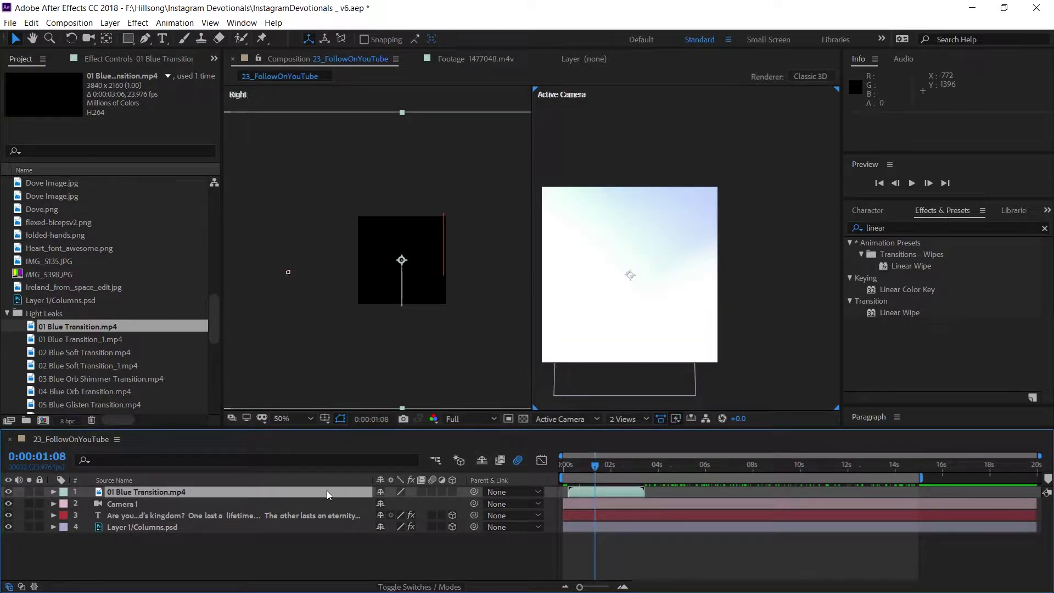
pyautogui.press('Delete')
# Step: Browse the Light Leaks clips and add 04 Blue Orb Transition.mp4 at the start of the timeline as the topmost layer
pyautogui.click(110, 339)
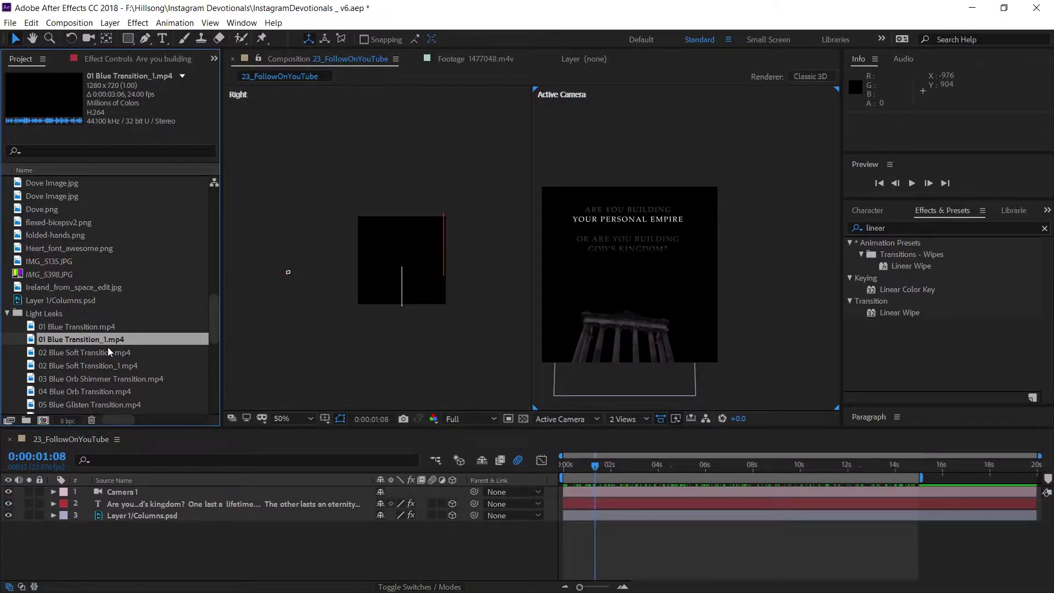
pyautogui.click(77, 327)
pyautogui.click(80, 338)
pyautogui.click(84, 350)
pyautogui.click(87, 363)
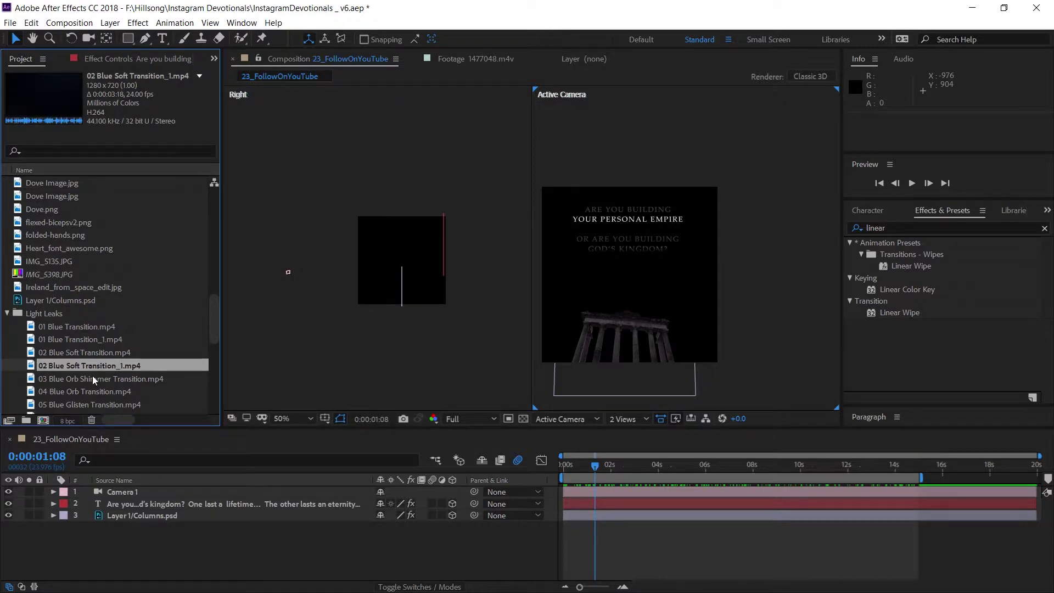
pyautogui.click(93, 377)
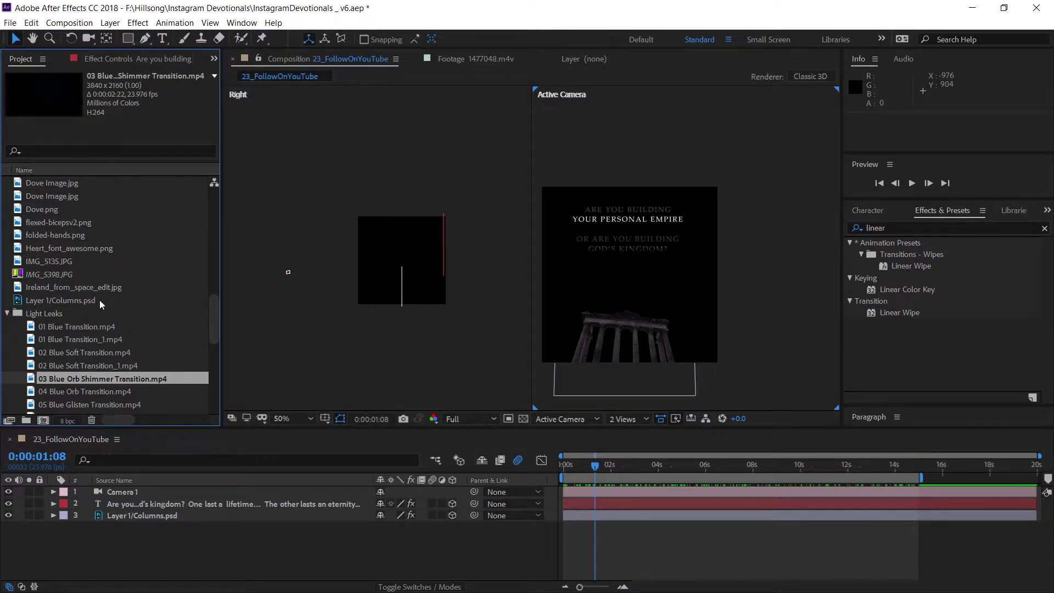
pyautogui.click(74, 391)
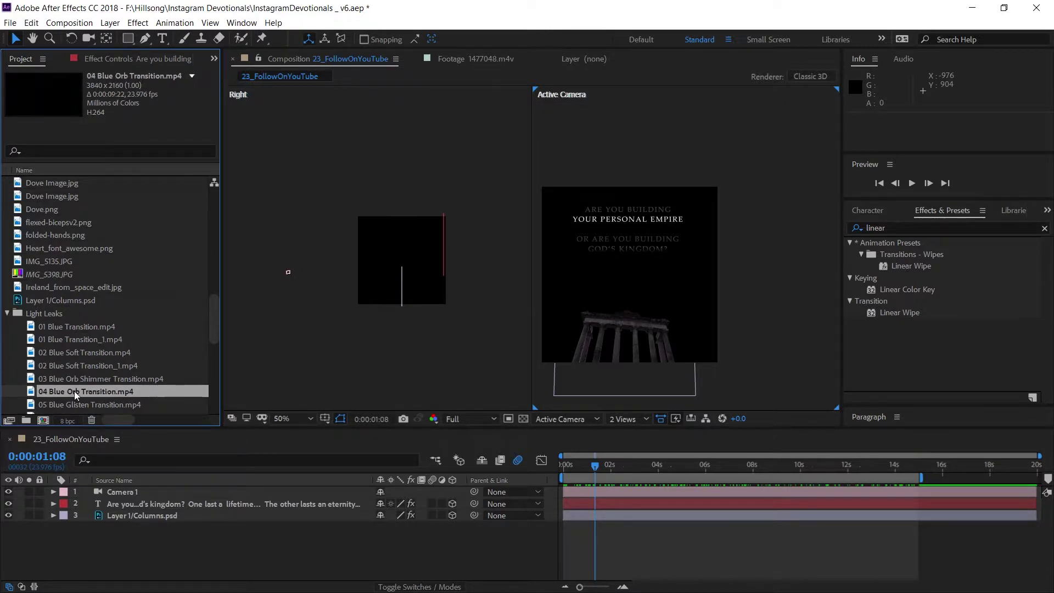
pyautogui.scroll(-1, 74, 391)
pyautogui.moveTo(33, 357); pyautogui.dragTo(567, 491)
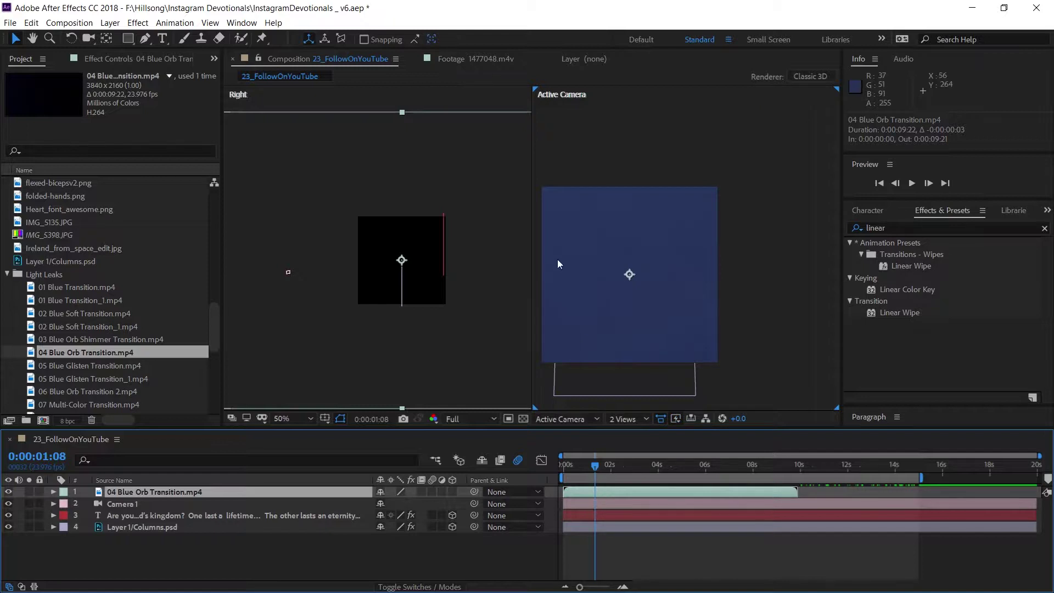
# Step: Scale the 04 Blue Orb Transition.mp4 layer down to 41% and shift it rightward, keeping its left edge just outside the frame
pyautogui.scroll(-6, 621, 272)
pyautogui.scroll(-2, 621, 272)
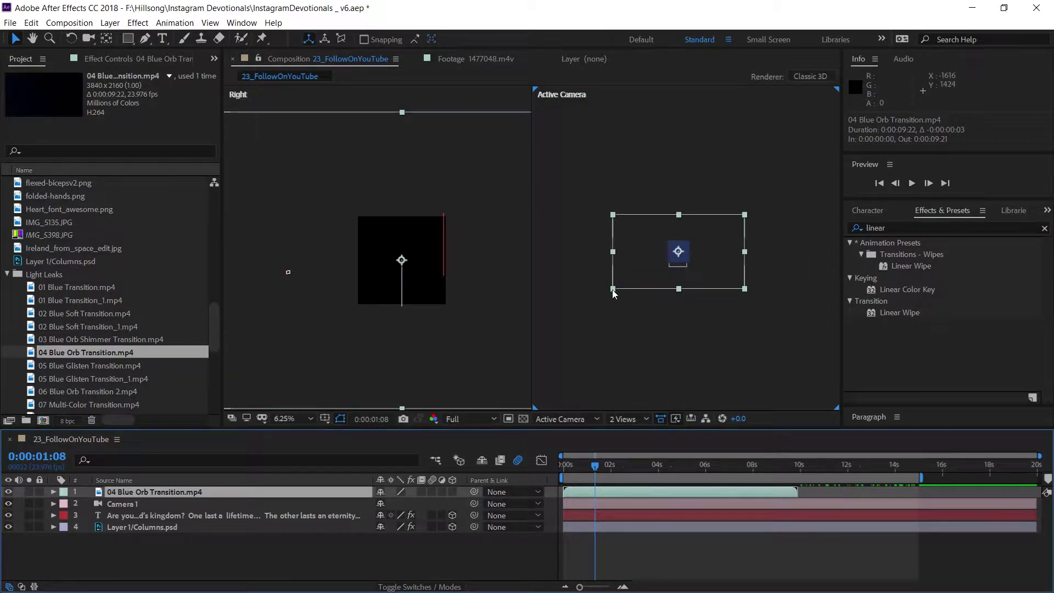
pyautogui.moveTo(612, 291); pyautogui.dragTo(672, 302)
pyautogui.scroll(4, 693, 278)
pyautogui.scroll(1, 672, 302)
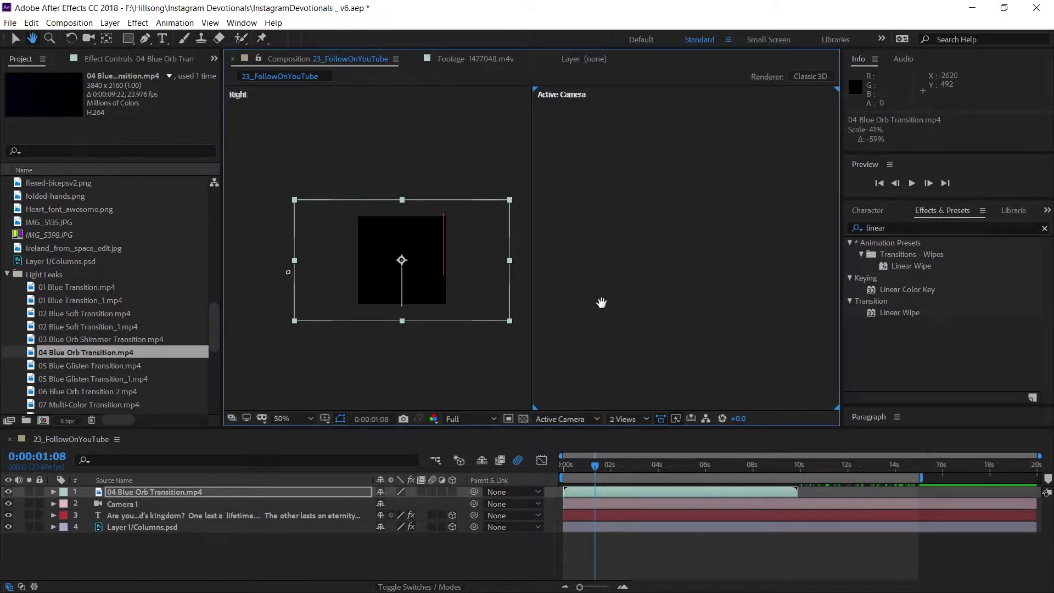
pyautogui.moveTo(600, 302); pyautogui.dragTo(664, 337)
pyautogui.press('v')
# Step: Try the Lighten blending mode on the blue orb transition layer, settle on Add, and scrub through the timeline to review it
pyautogui.rightClick(598, 498)
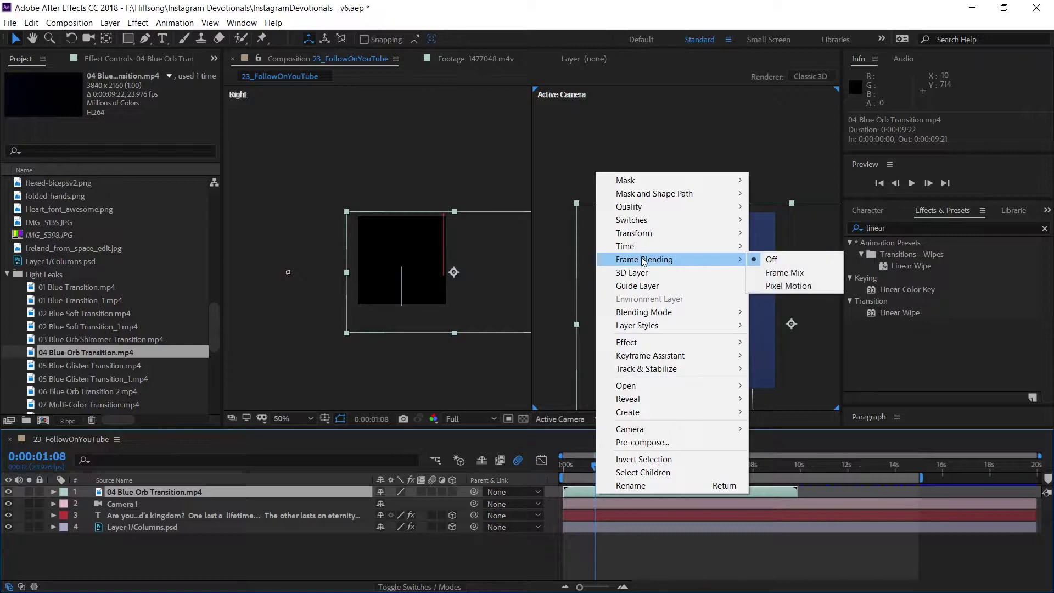
pyautogui.moveTo(666, 311)
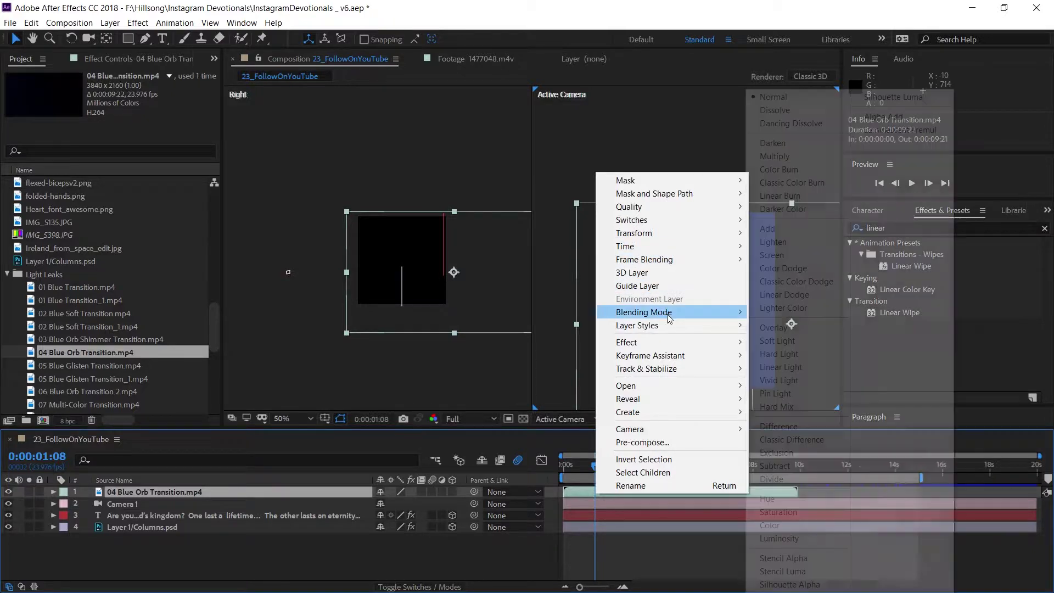
pyautogui.click(793, 243)
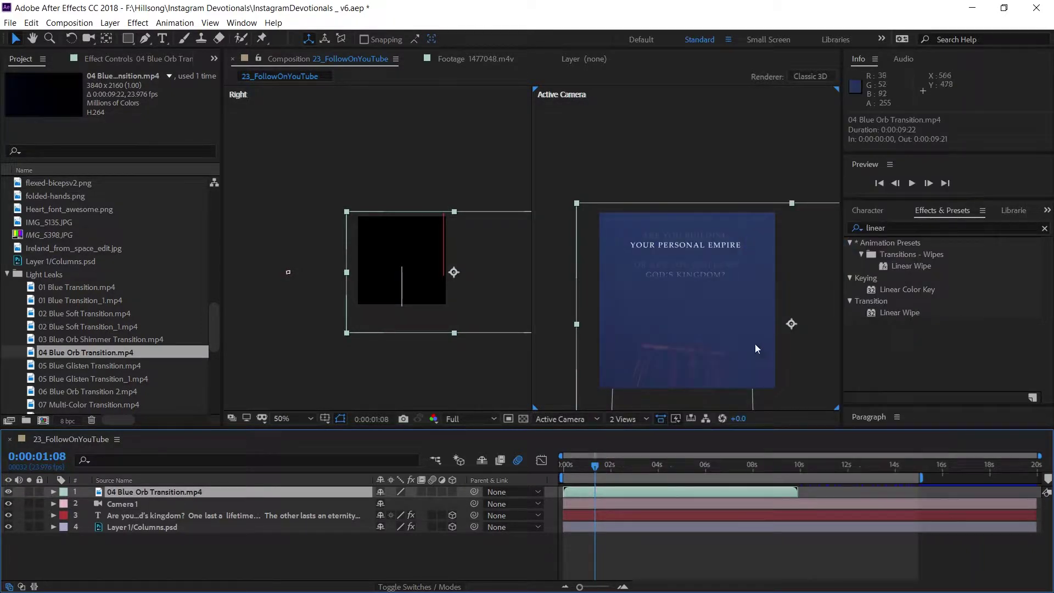
pyautogui.rightClick(677, 492)
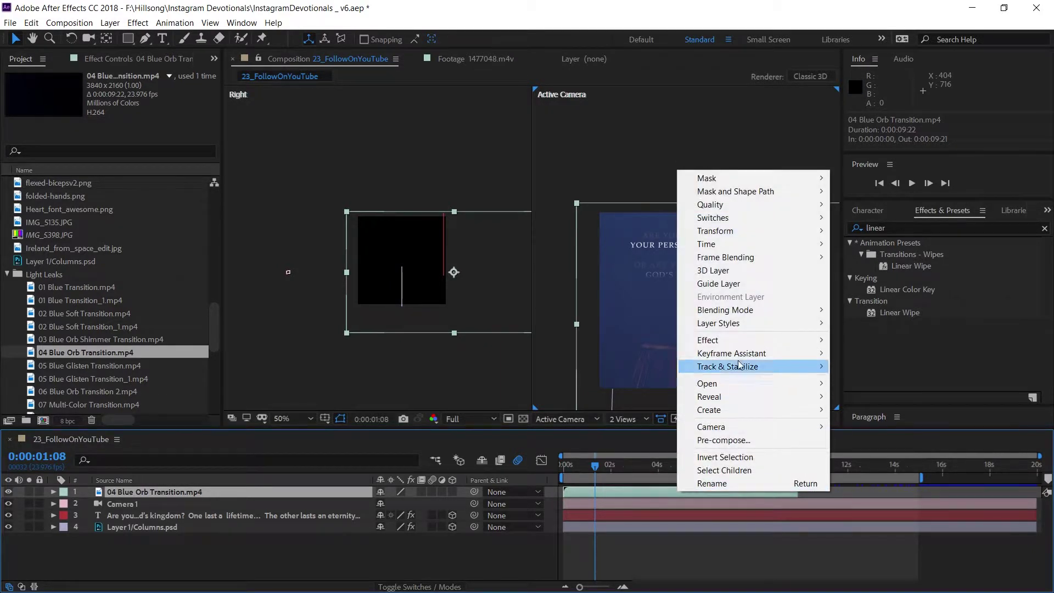
pyautogui.moveTo(793, 311)
pyautogui.click(849, 229)
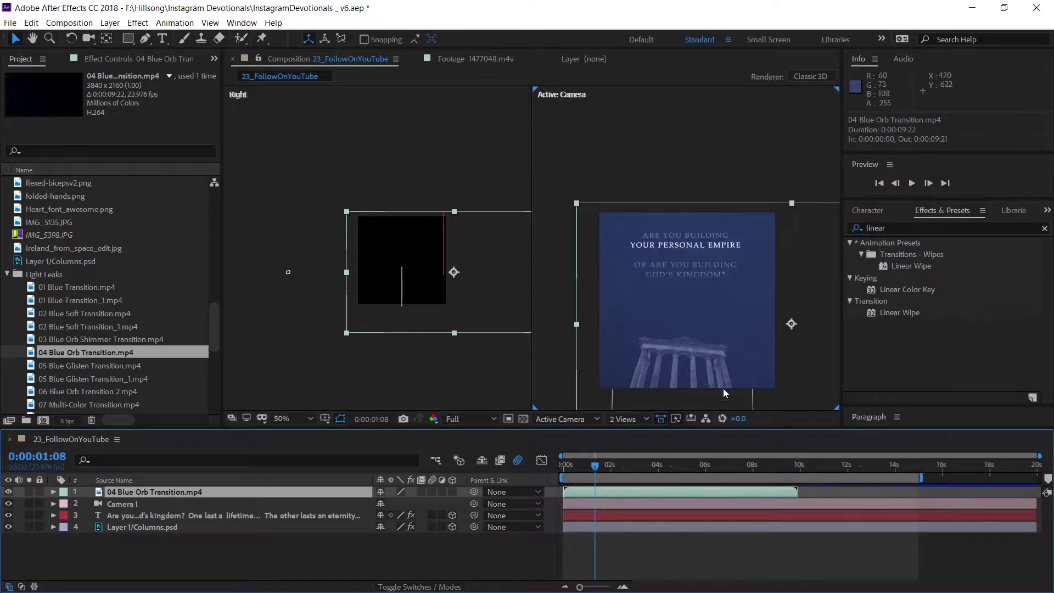
pyautogui.click(631, 467)
pyautogui.moveTo(648, 470); pyautogui.dragTo(795, 470)
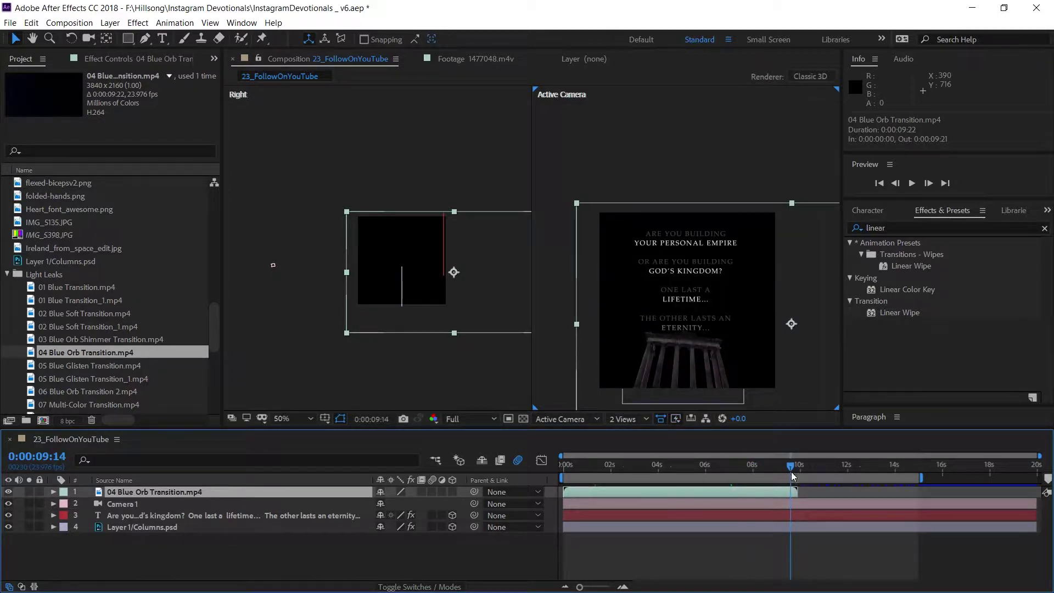
pyautogui.moveTo(793, 468); pyautogui.dragTo(840, 467)
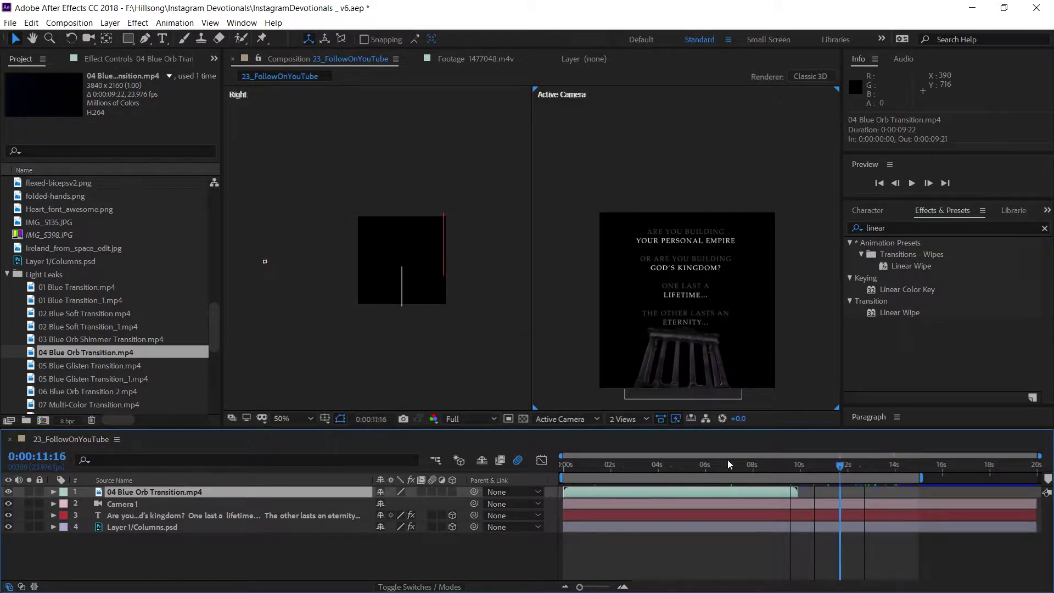
pyautogui.moveTo(598, 465)
pyautogui.mouseDown()
pyautogui.moveTo(568, 466)
pyautogui.moveTo(864, 479)
pyautogui.moveTo(589, 479)
pyautogui.mouseUp()
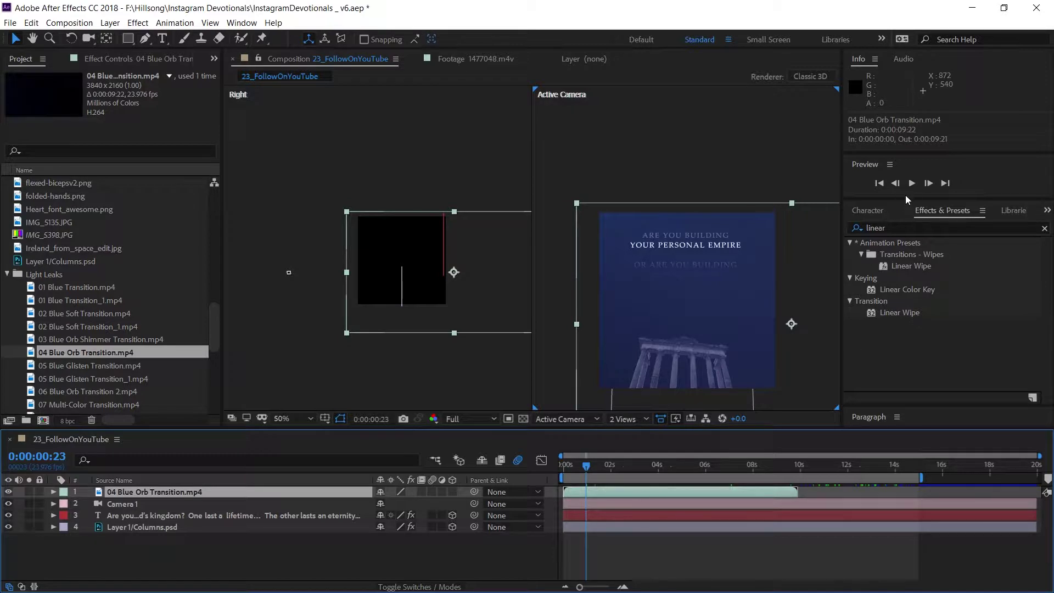
# Step: Apply the Hue/Saturation effect to the blue orb transition layer and set its Master Hue to +121°
pyautogui.click(902, 230)
pyautogui.click(869, 227)
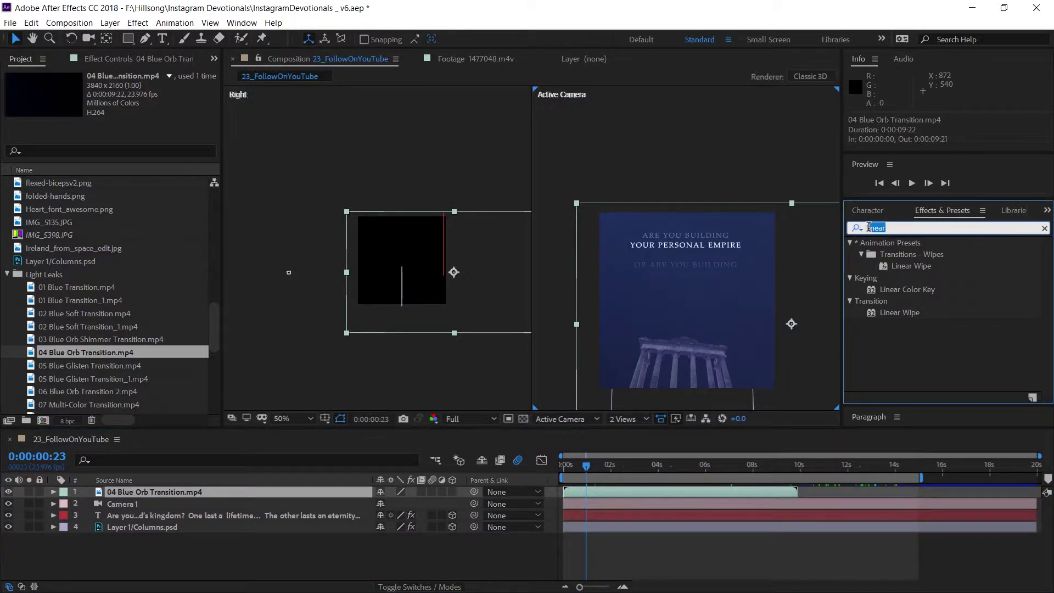
pyautogui.write('satura')
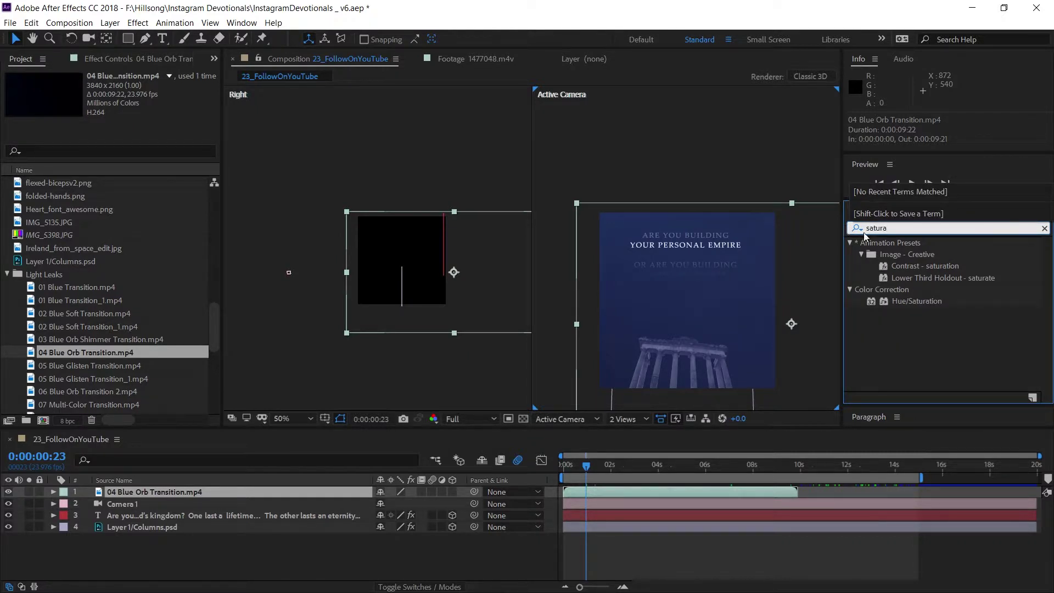
pyautogui.moveTo(914, 301); pyautogui.dragTo(671, 489)
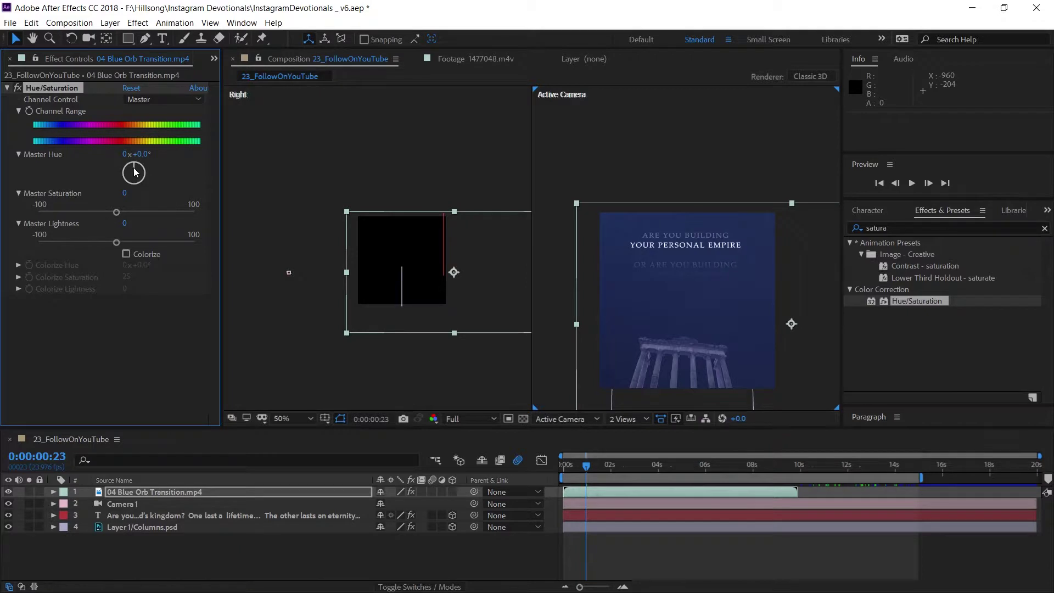
pyautogui.moveTo(136, 172); pyautogui.dragTo(171, 194)
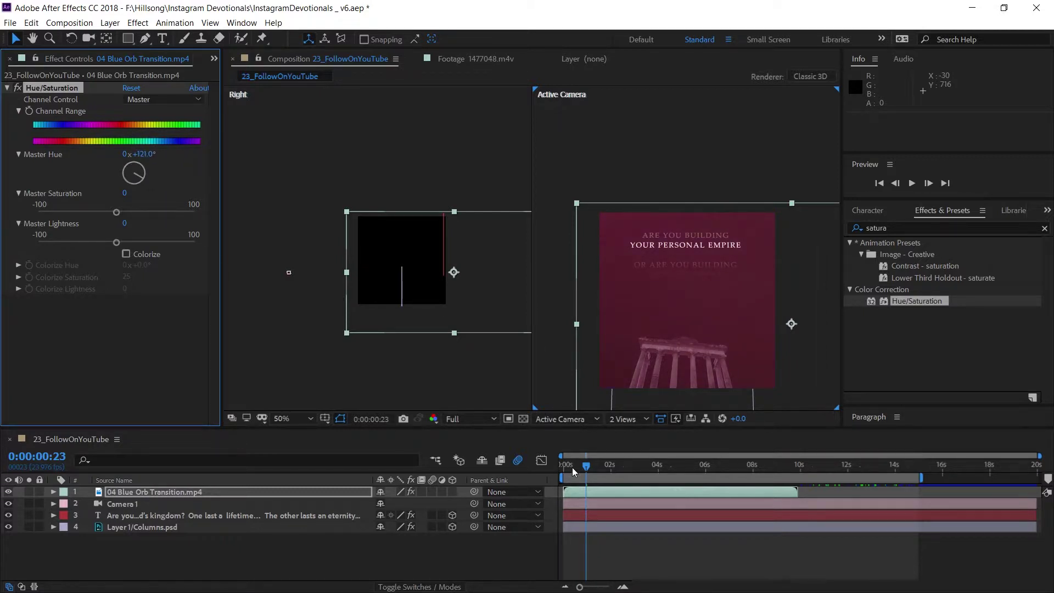
# Step: Lower the blue orb transition layer's Master Lightness to -65 and scrub through the timeline to review the tinted light leak
pyautogui.moveTo(573, 470); pyautogui.dragTo(656, 467)
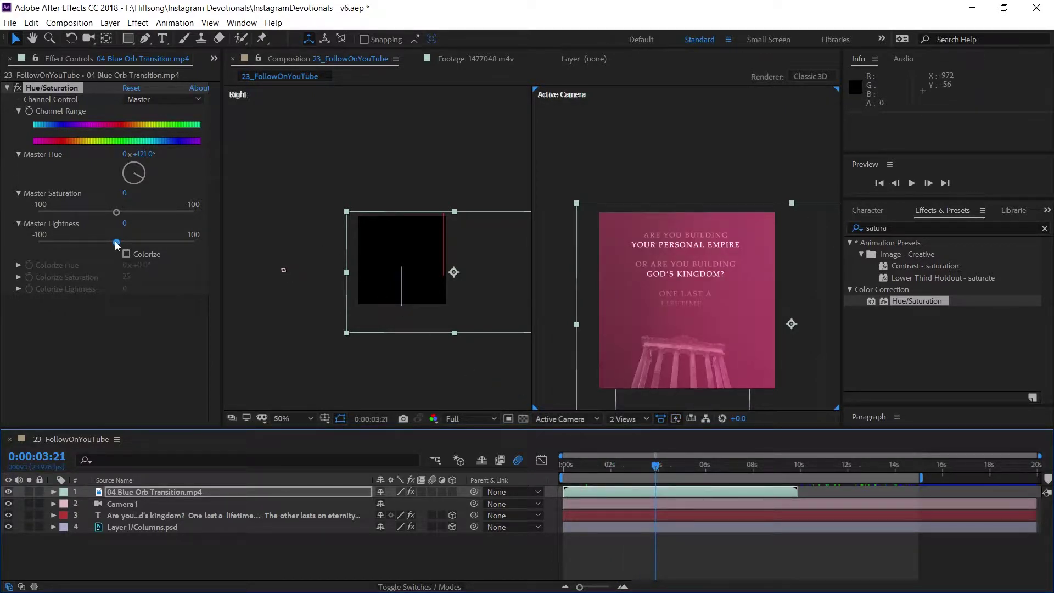
pyautogui.moveTo(116, 242); pyautogui.dragTo(66, 249)
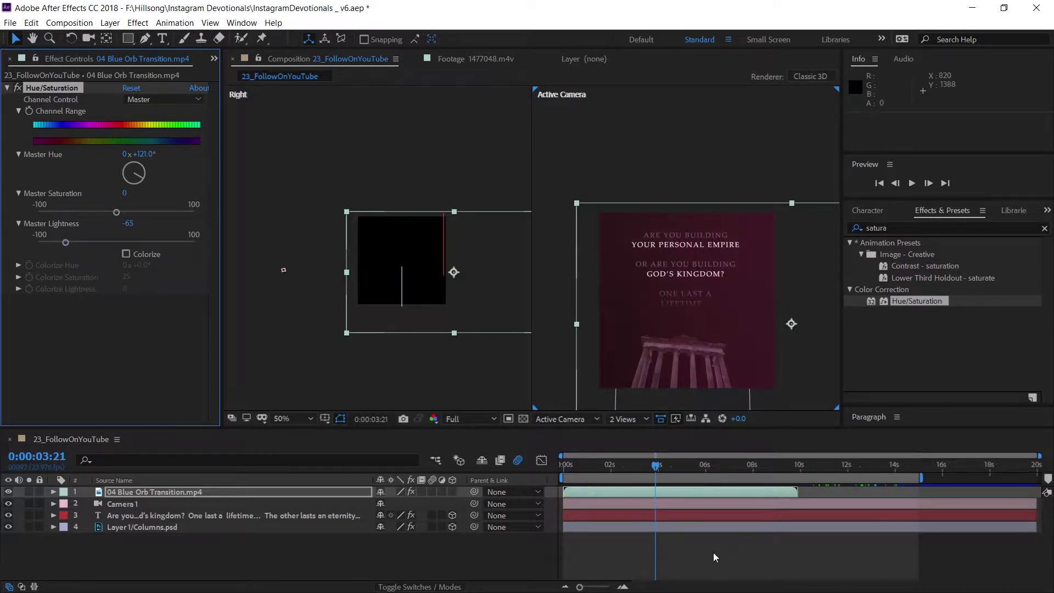
pyautogui.moveTo(594, 466); pyautogui.dragTo(935, 465)
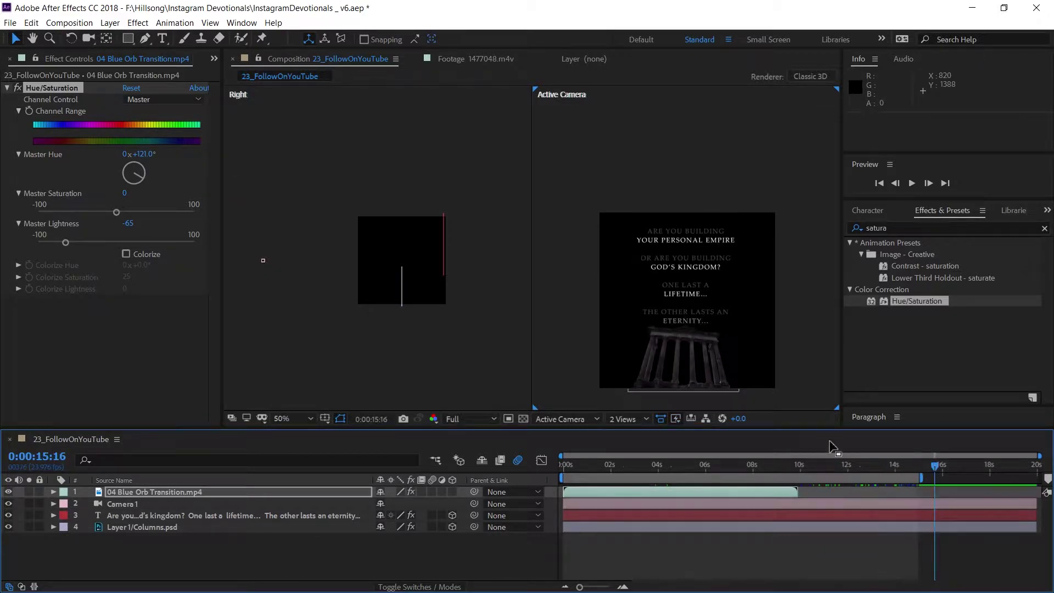
pyautogui.scroll(2, 713, 359)
pyautogui.scroll(-2, 713, 358)
pyautogui.scroll(2, 652, 368)
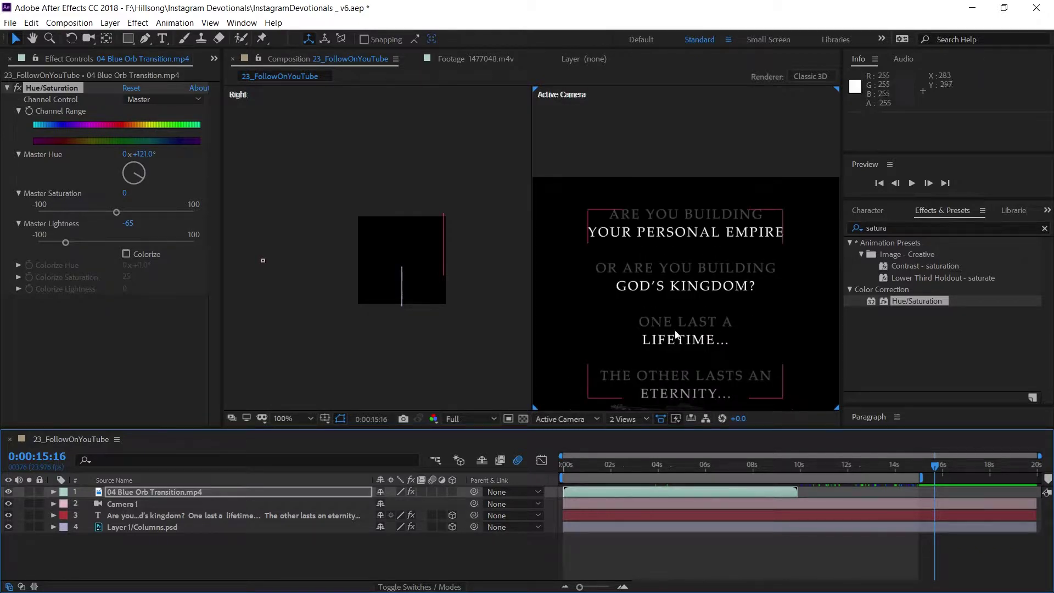
# Step: Raise the text layer with the building and kingdom verses by setting its Y position to 225
pyautogui.click(582, 516)
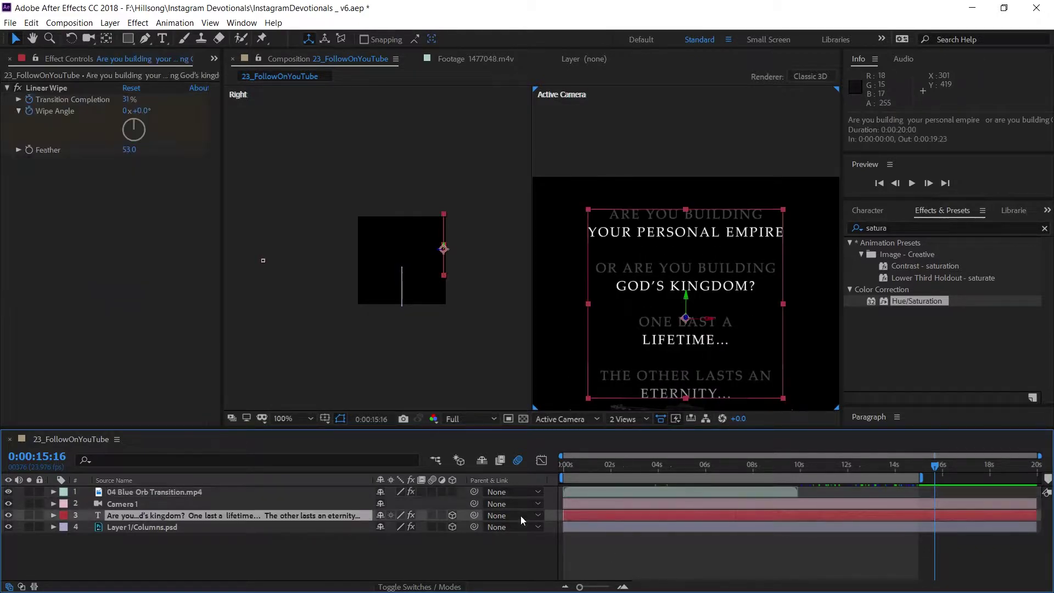
pyautogui.click(53, 515)
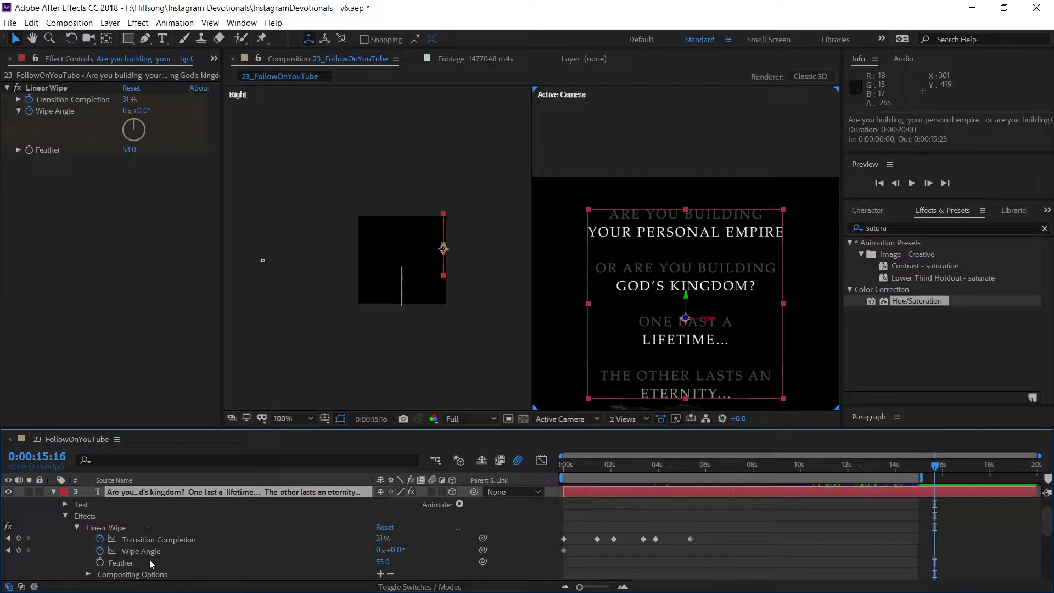
pyautogui.scroll(-2, 57, 508)
pyautogui.scroll(2, 61, 515)
pyautogui.click(65, 516)
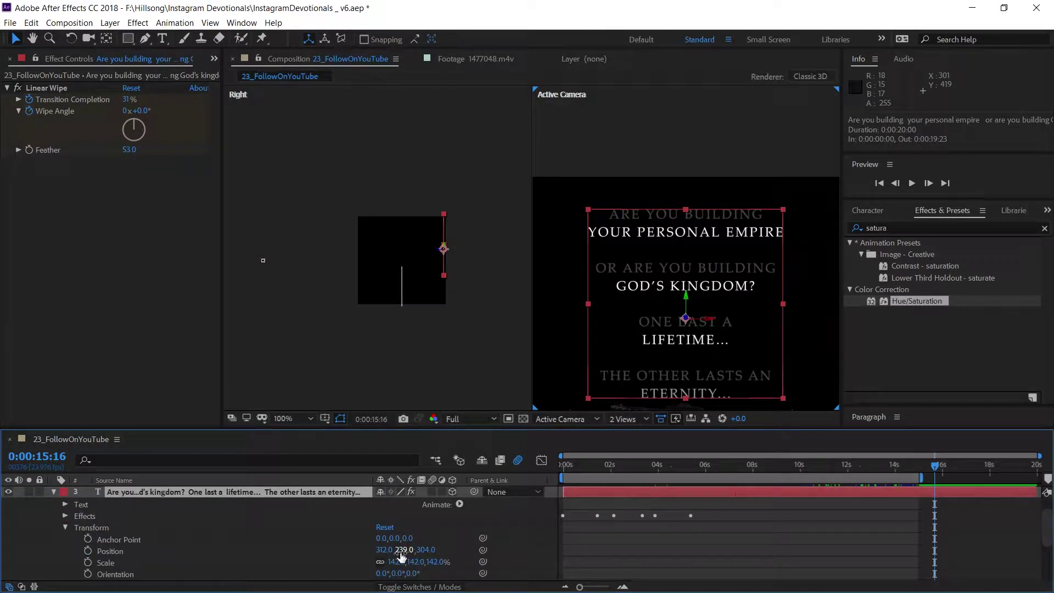
pyautogui.moveTo(401, 556); pyautogui.dragTo(392, 550)
pyautogui.scroll(-1, 802, 315)
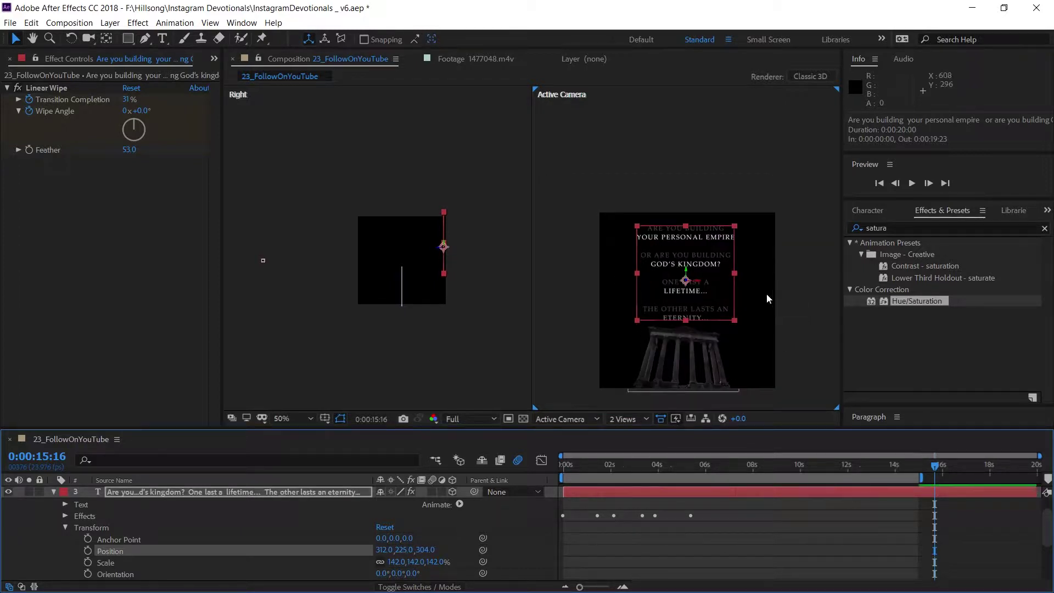
# Step: Preview the composition from the start to check the text wipe over the tinted columns
pyautogui.press('space')
pyautogui.moveTo(766, 294)
pyautogui.mouseDown()
pyautogui.moveTo(785, 251)
pyautogui.moveTo(763, 288)
pyautogui.mouseUp()
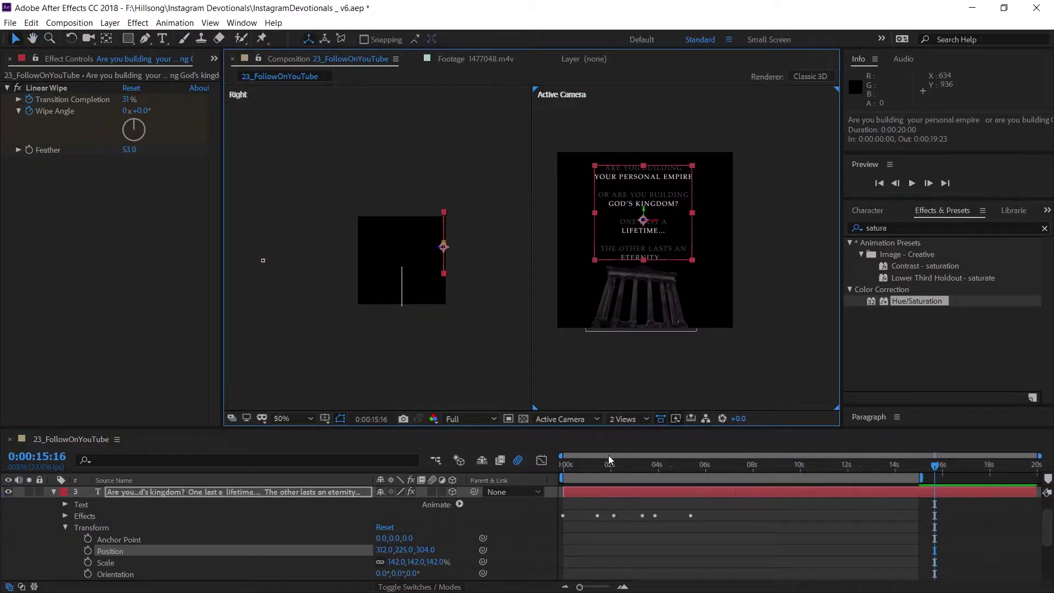
pyautogui.click(567, 464)
pyautogui.click(912, 183)
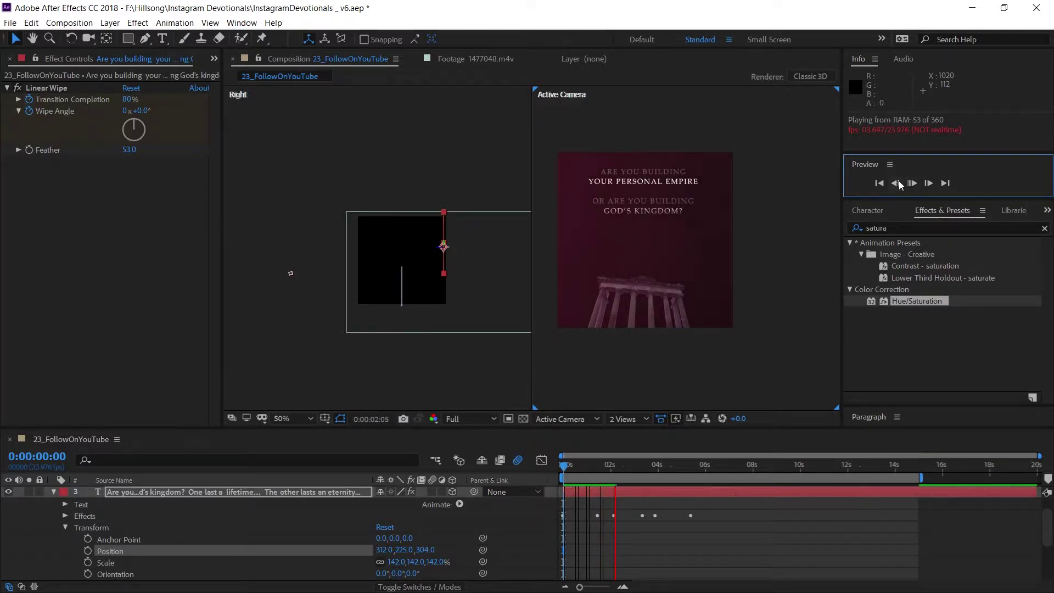
pyautogui.click(910, 185)
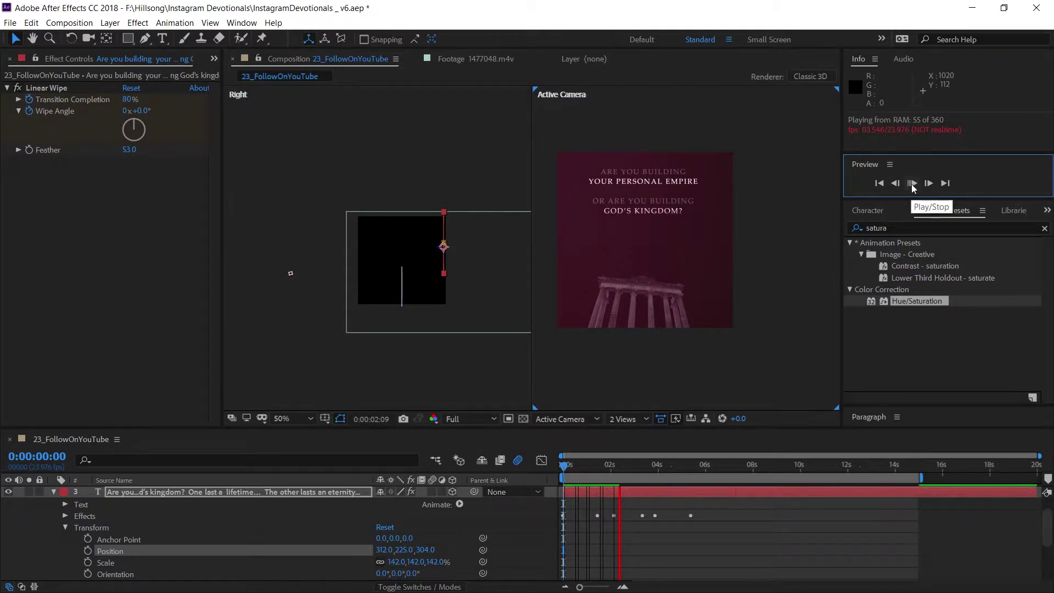
pyautogui.moveTo(571, 467)
pyautogui.mouseDown()
pyautogui.moveTo(601, 466)
pyautogui.moveTo(563, 467)
pyautogui.mouseUp()
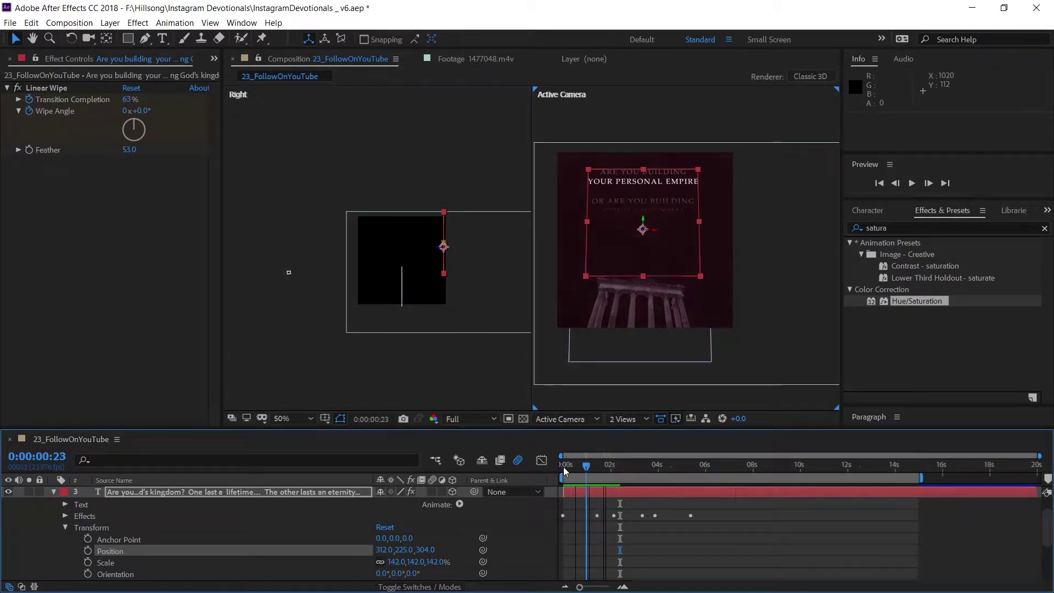
pyautogui.click(912, 185)
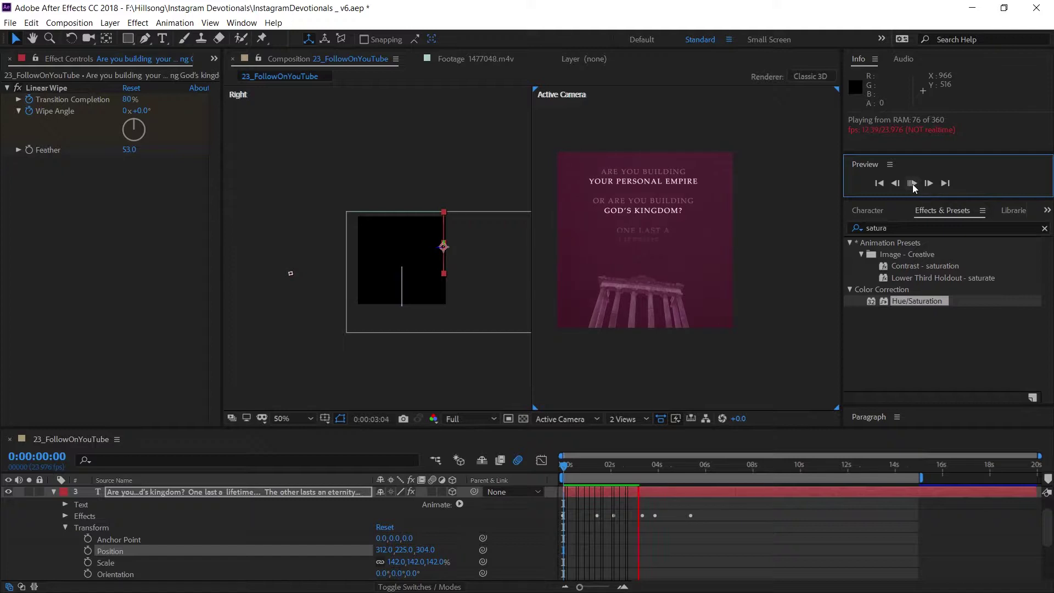
pyautogui.click(913, 185)
# Step: Move the 04 Blue Orb Transition footage to about position 732, 290 so that it still covers the frame
pyautogui.scroll(-2, 663, 270)
pyautogui.moveTo(769, 306); pyautogui.dragTo(657, 317)
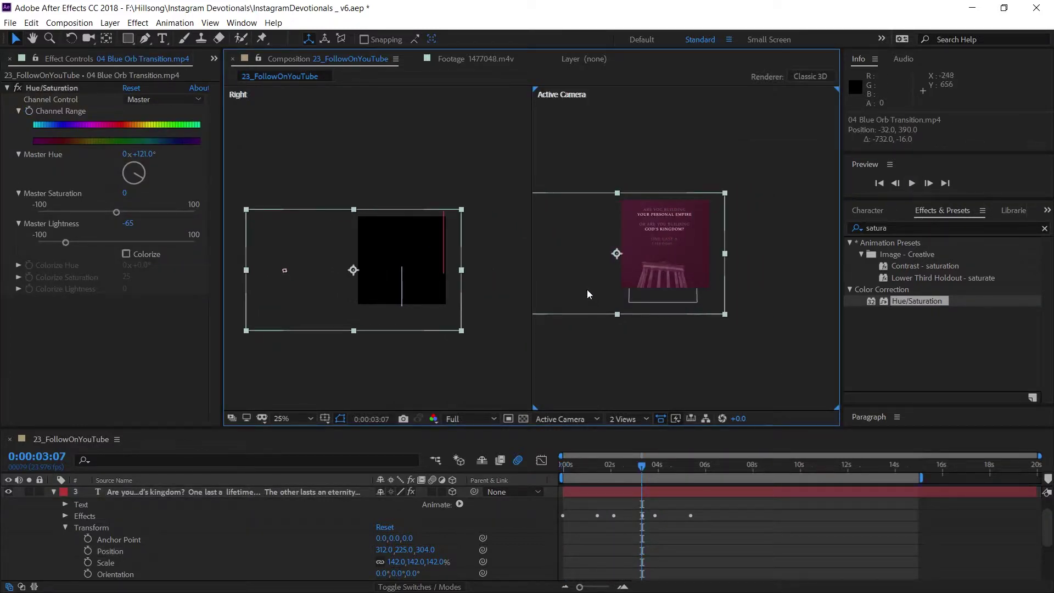
pyautogui.moveTo(587, 294); pyautogui.dragTo(686, 280)
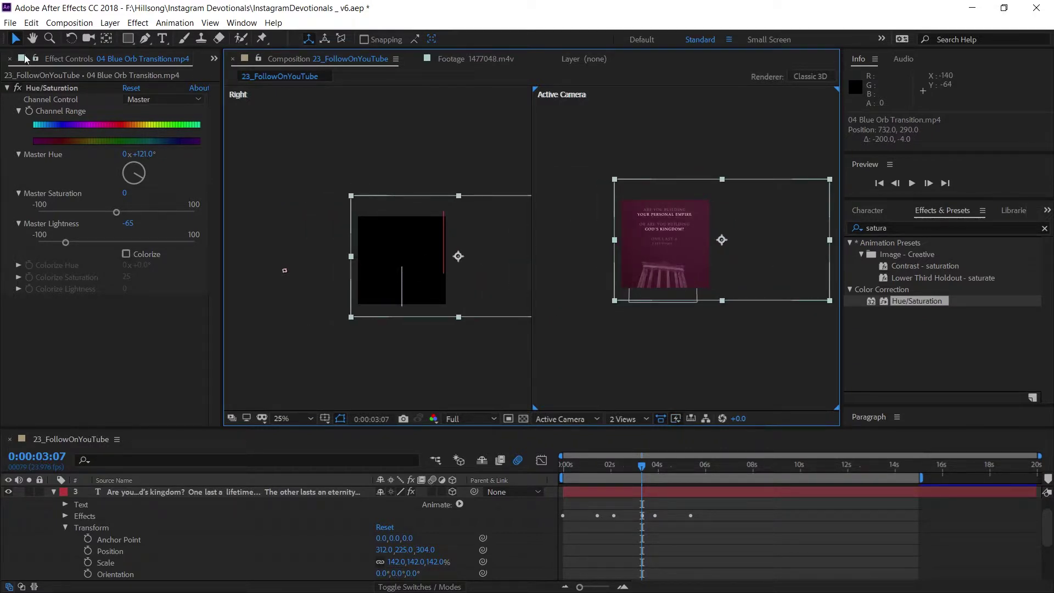
# Step: Look through the project's Light Leaks clips for another footage overlay, from the blue transitions to Blue.mp4
pyautogui.click(214, 64)
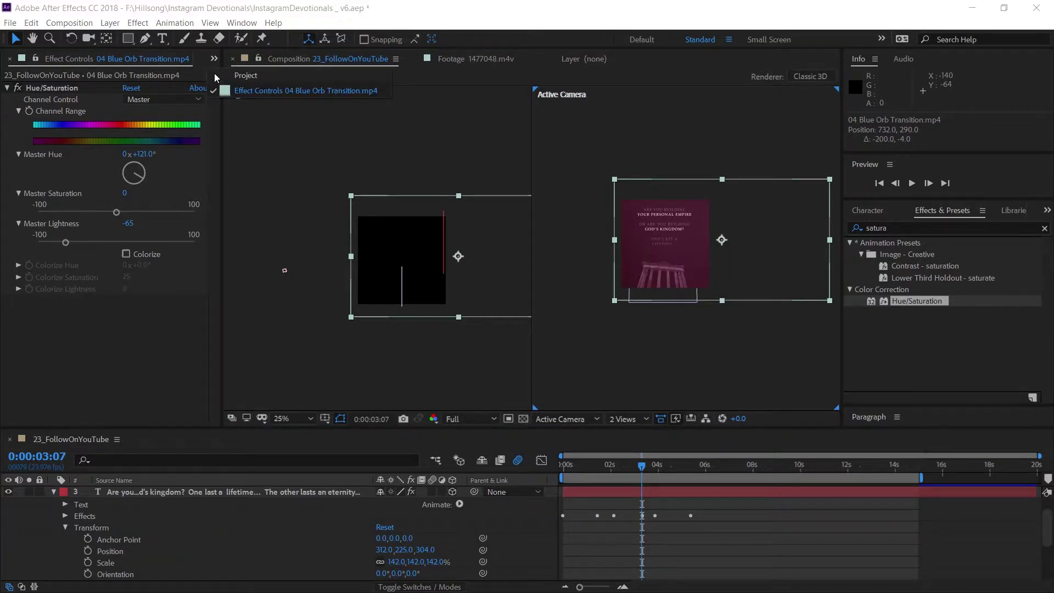
pyautogui.click(215, 77)
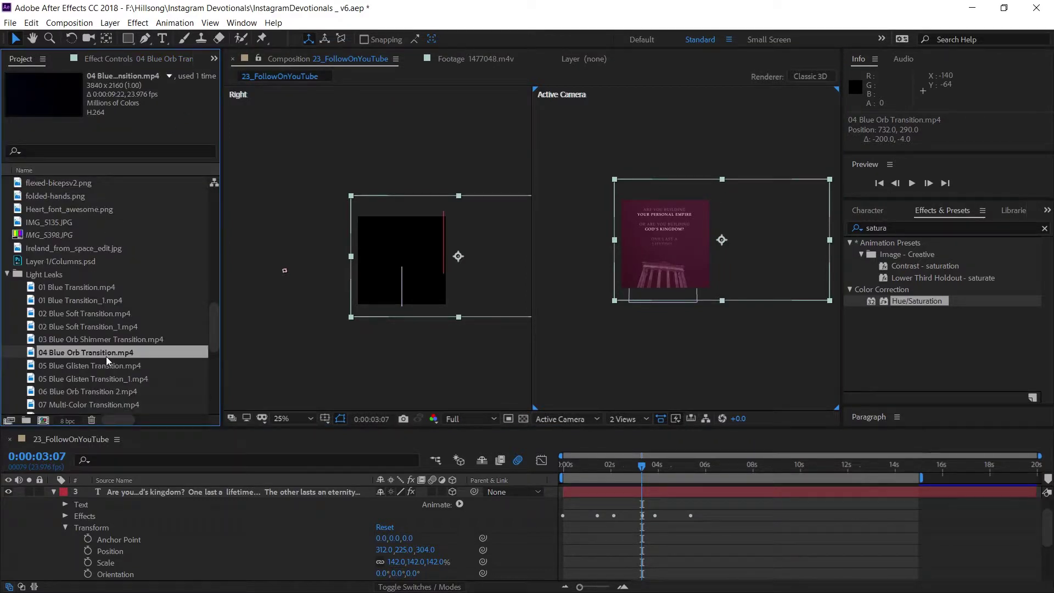
pyautogui.scroll(-1, 106, 357)
pyautogui.click(72, 327)
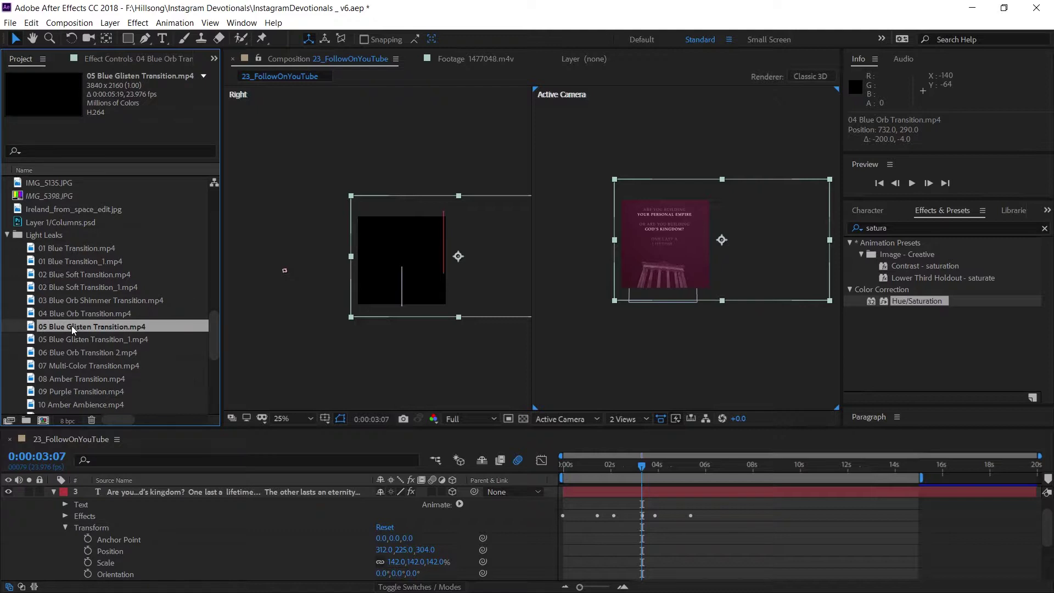
pyautogui.click(71, 335)
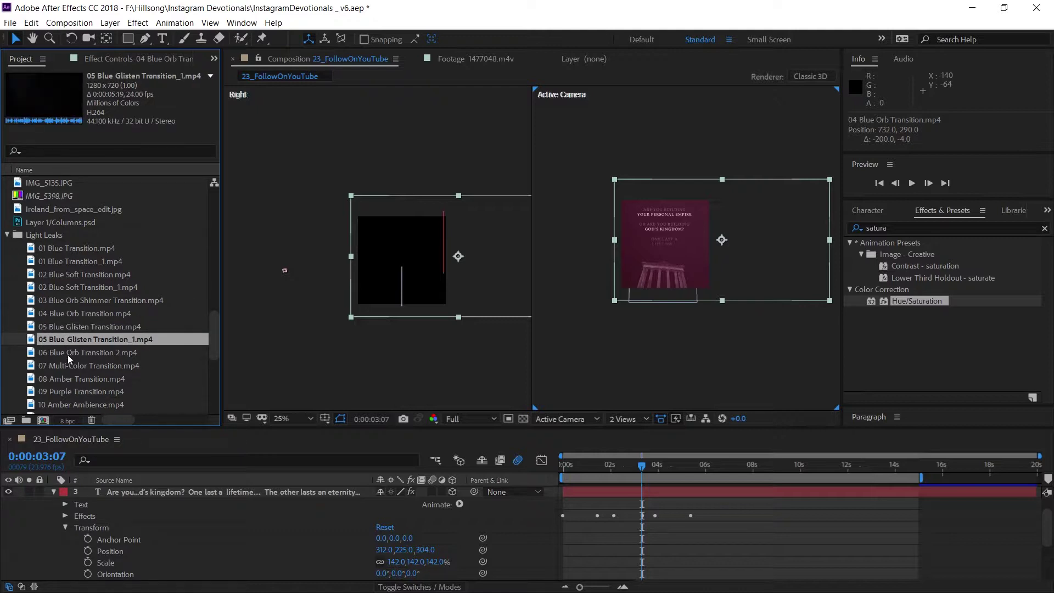
pyautogui.click(67, 354)
pyautogui.click(65, 365)
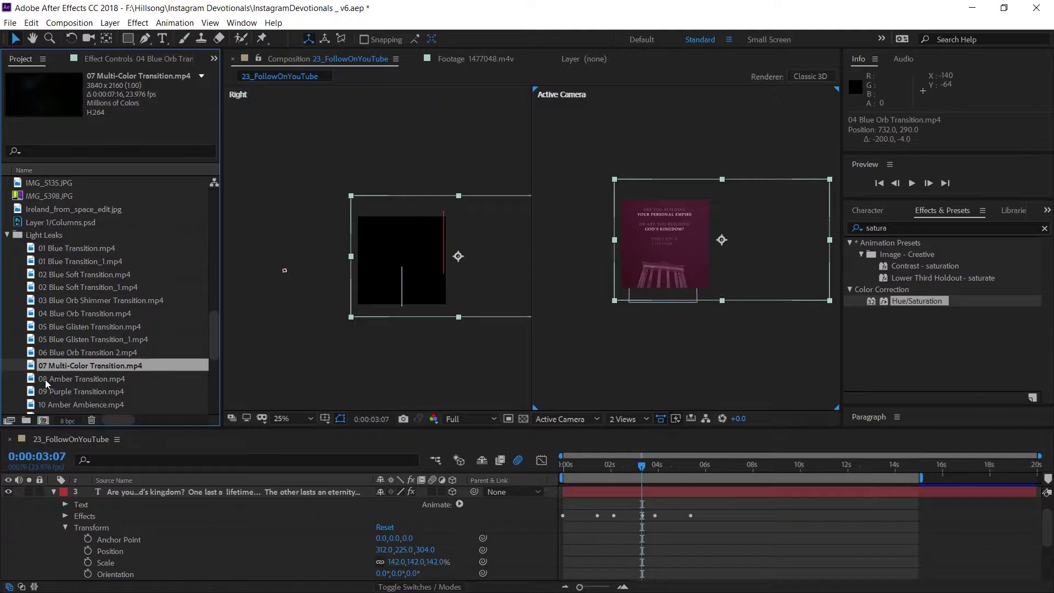
pyautogui.click(46, 380)
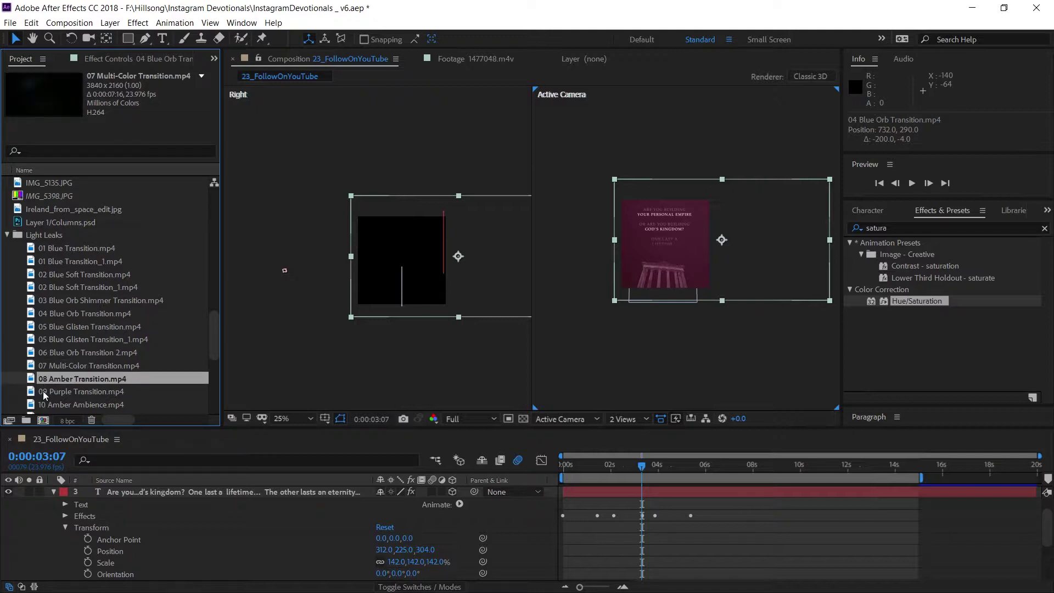
pyautogui.click(42, 392)
pyautogui.click(43, 403)
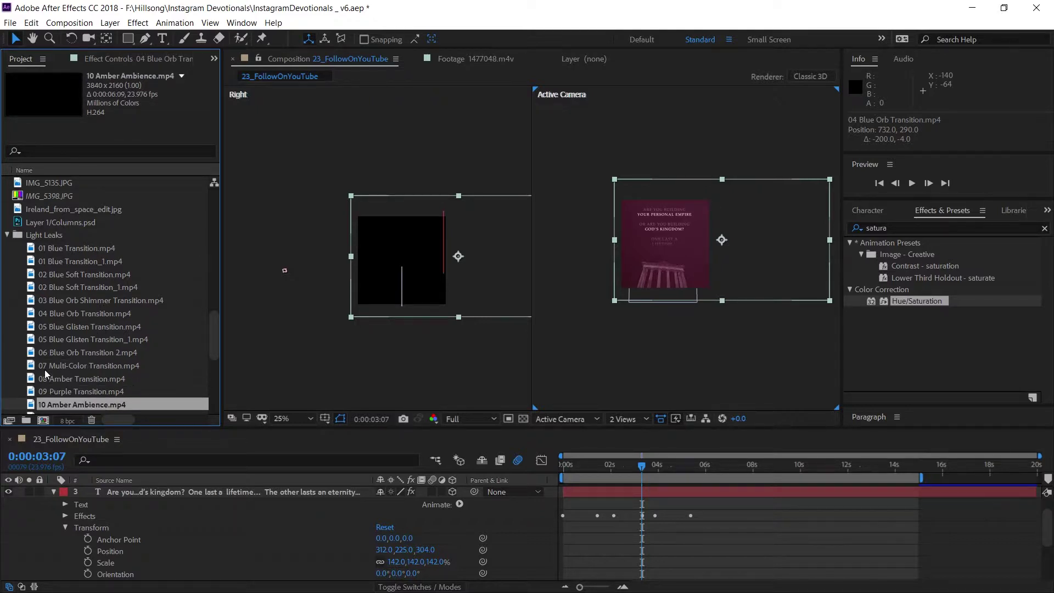
pyautogui.scroll(-1, 45, 370)
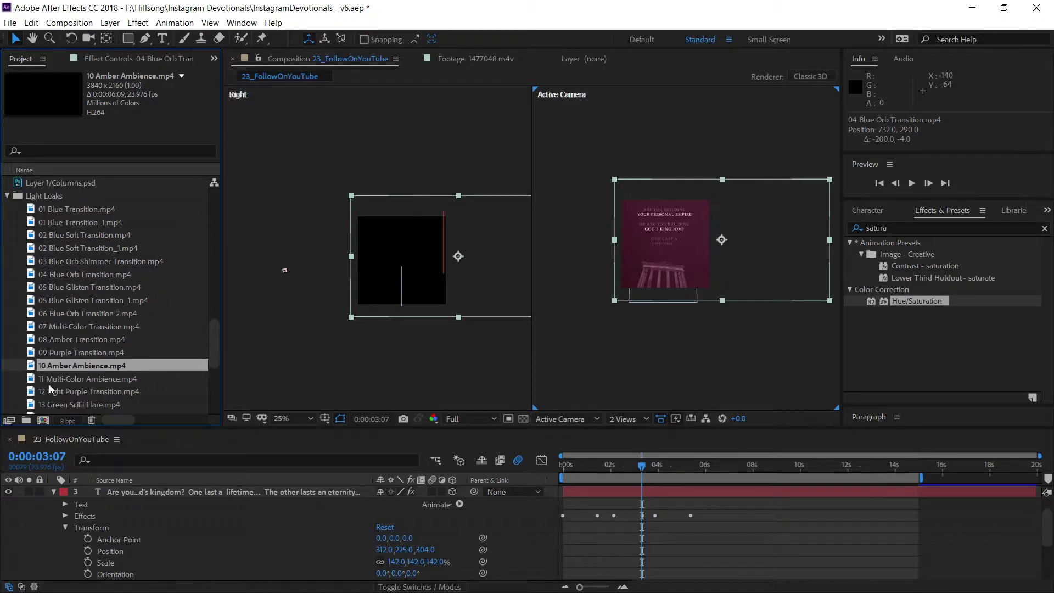
pyautogui.scroll(-1, 64, 381)
pyautogui.click(64, 379)
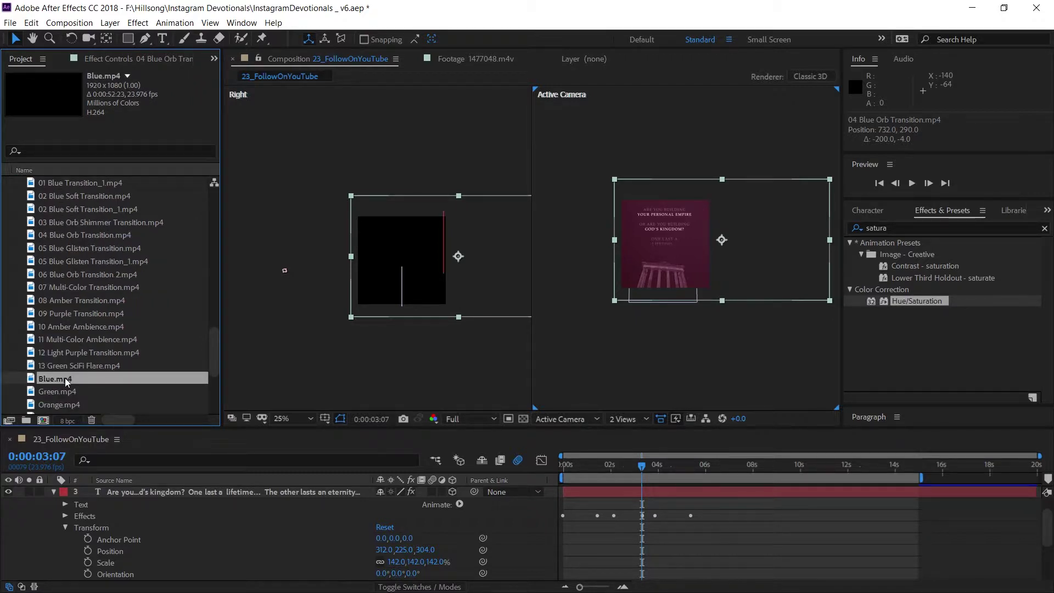
# Step: Hide the 04 Blue Orb Transition layer and add 11 Multi-Color Ambience.mp4 directly beneath it, starting at 0 seconds
pyautogui.click(83, 340)
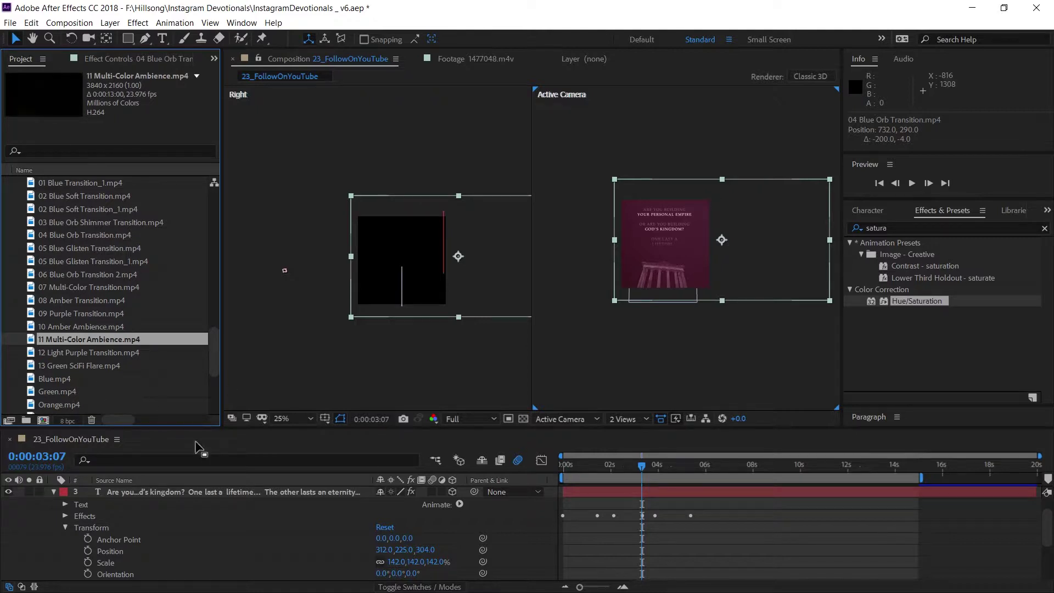
pyautogui.scroll(1, 185, 492)
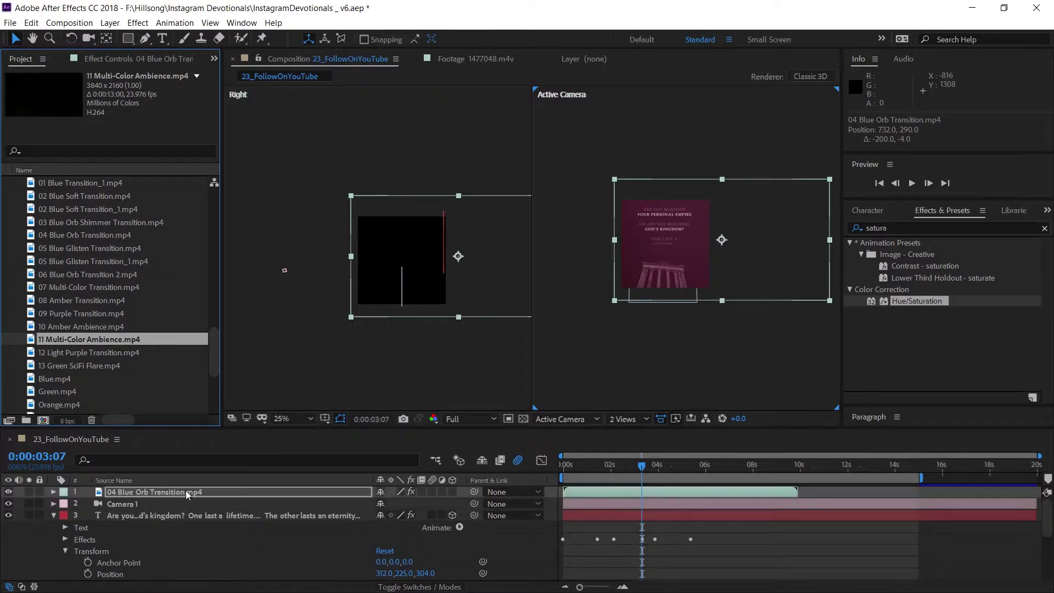
pyautogui.click(9, 491)
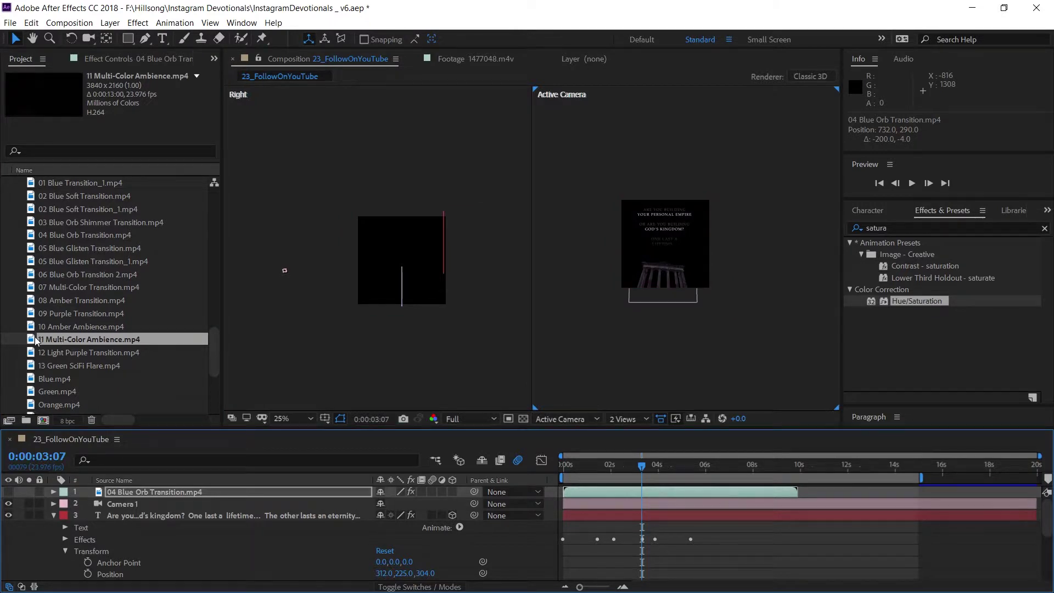
pyautogui.moveTo(368, 450); pyautogui.dragTo(574, 494)
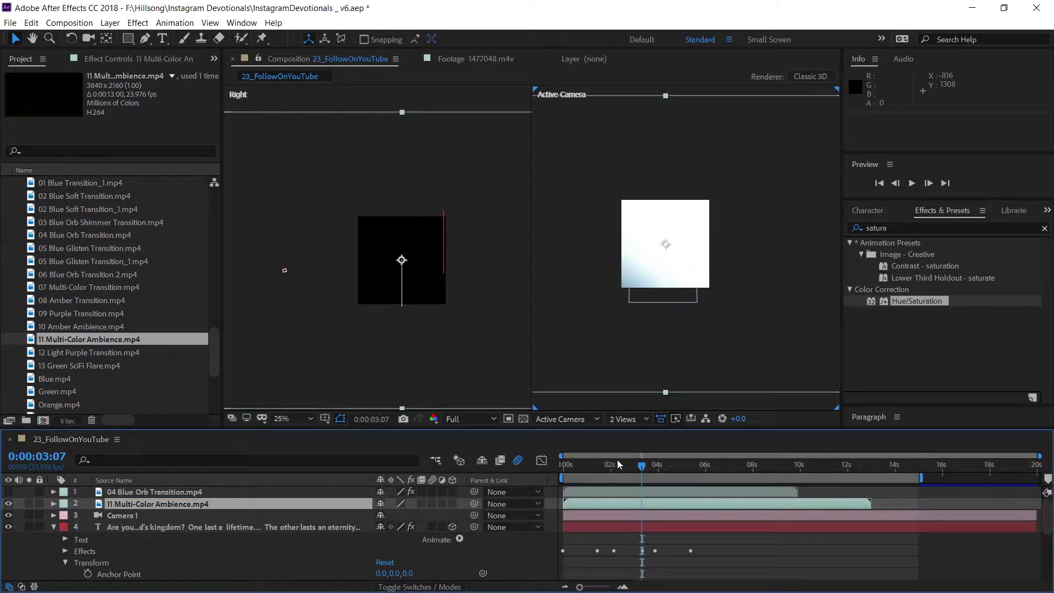
# Step: Shrink the Multi-Color Ambience footage to slightly taller than the composition frame and place it at position 580, 320
pyautogui.press(',')
pyautogui.moveTo(542, 321); pyautogui.dragTo(632, 266)
pyautogui.press('.')
pyautogui.press('.')
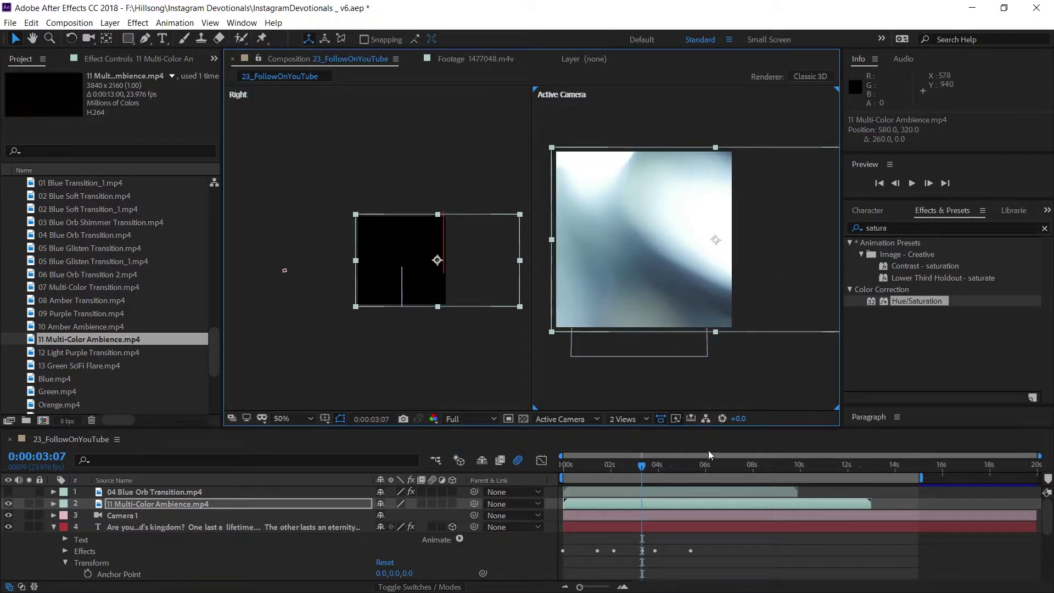
# Step: Set the Multi-Color Ambience layer's blending mode to Add, using the frame at 0:00:10:19 for reference
pyautogui.moveTo(714, 464); pyautogui.dragTo(819, 456)
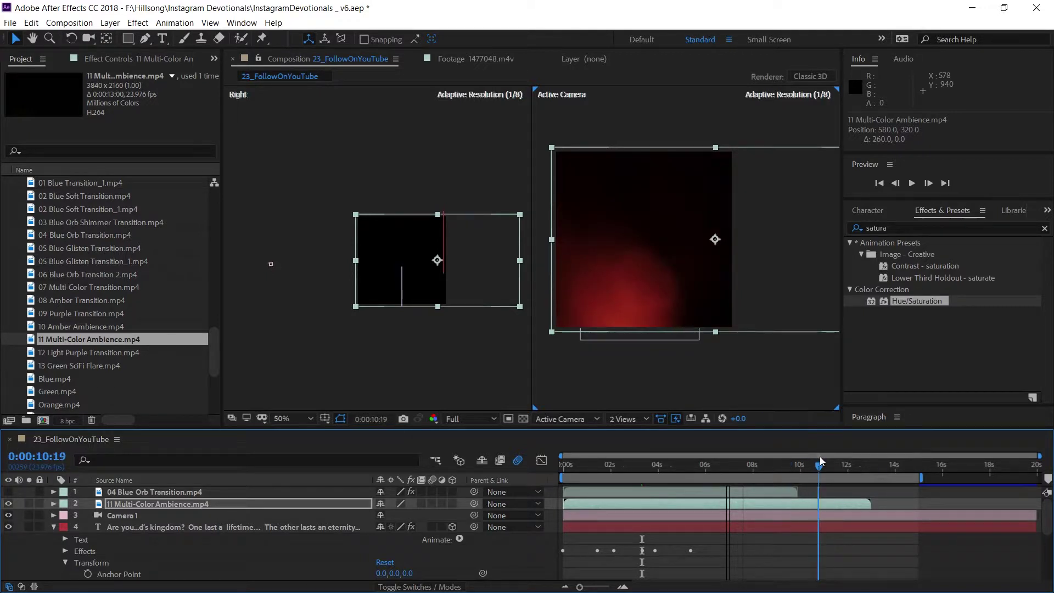
pyautogui.rightClick(711, 500)
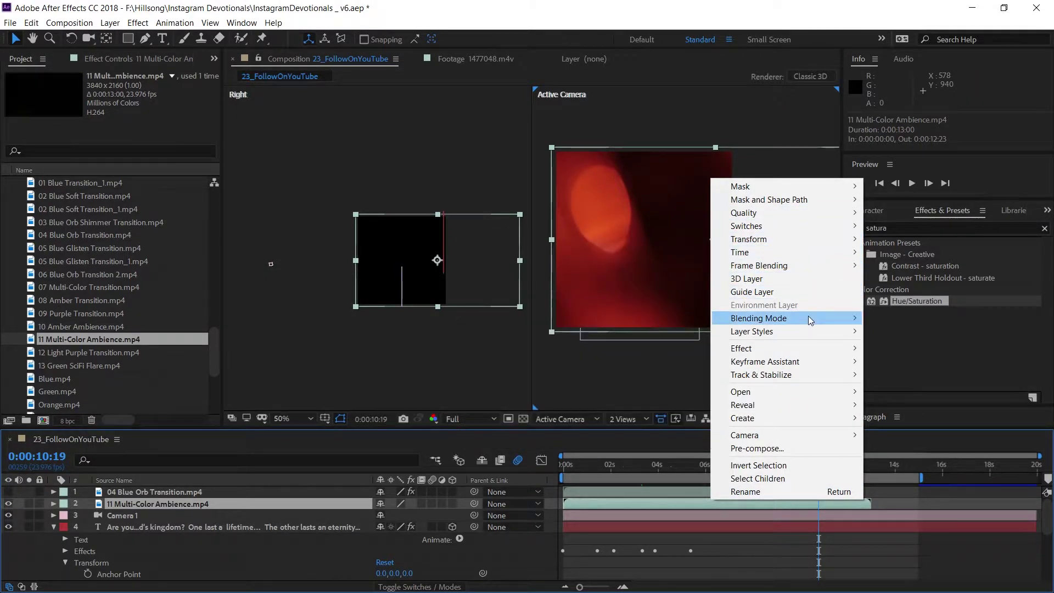
pyautogui.moveTo(809, 318)
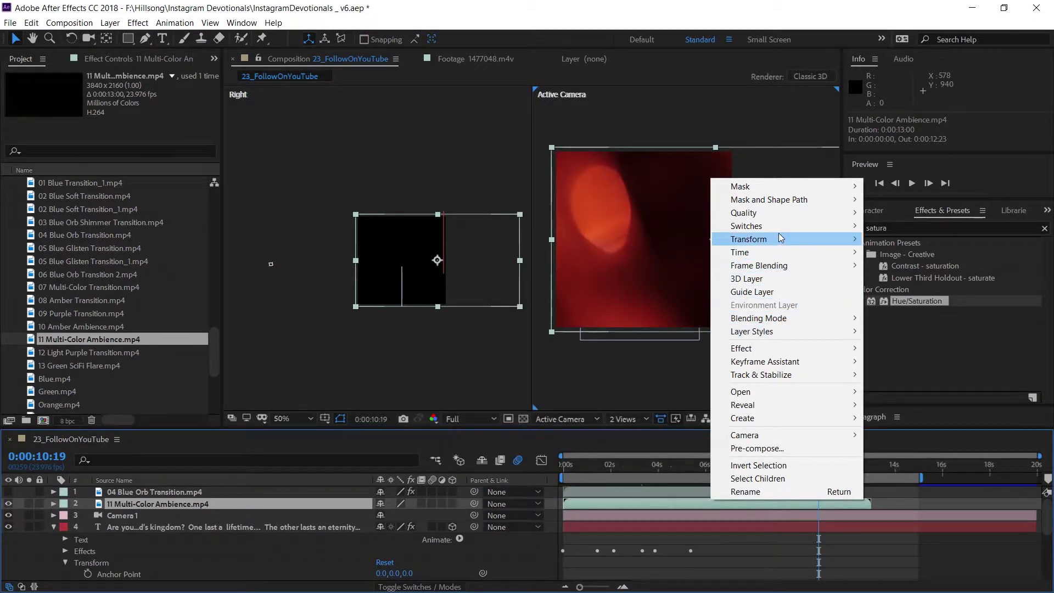
pyautogui.moveTo(785, 228)
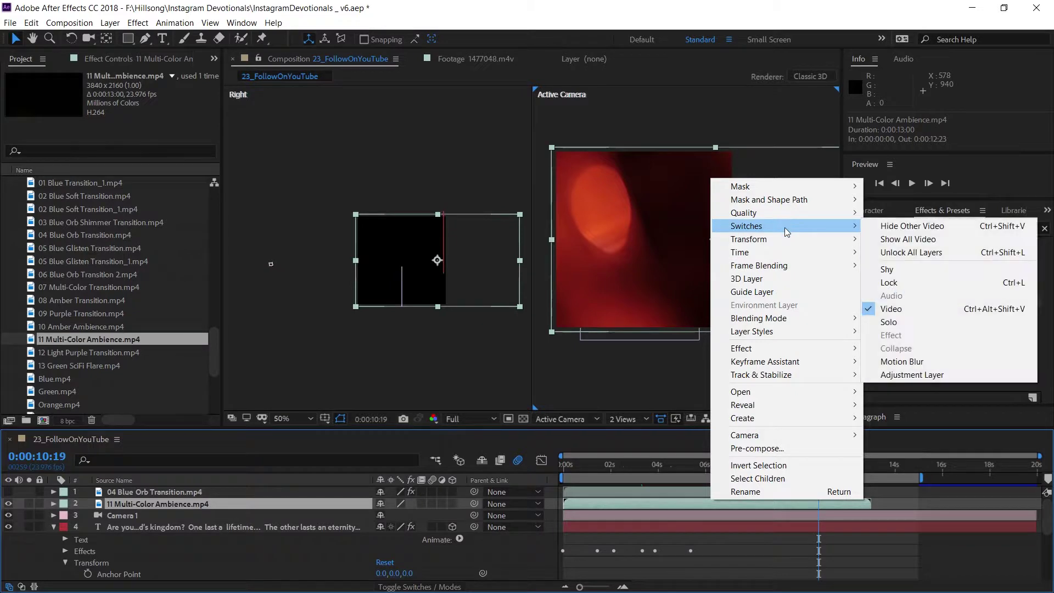
pyautogui.moveTo(806, 348)
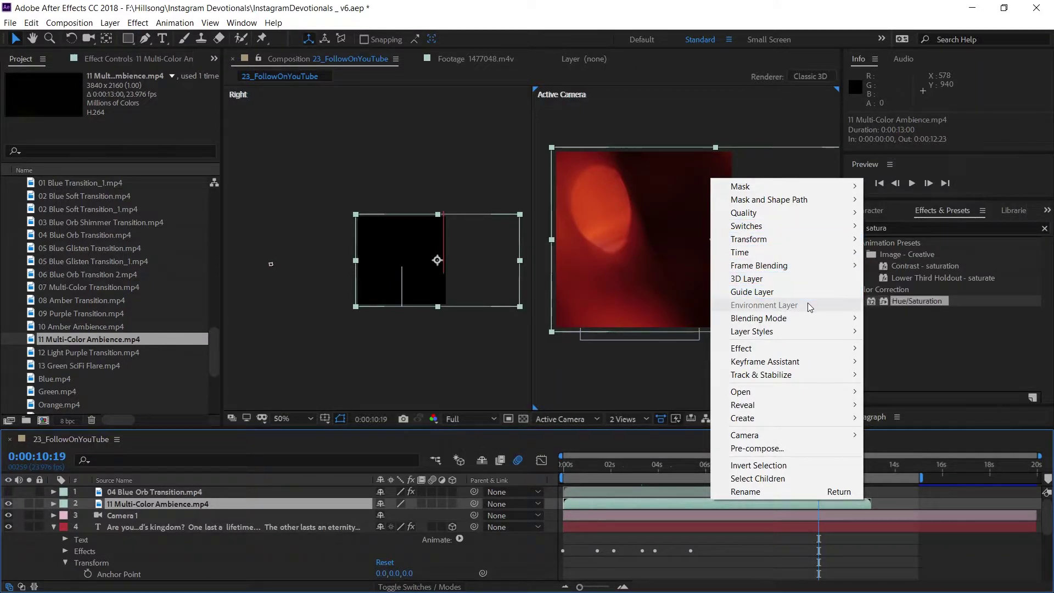
pyautogui.click(525, 228)
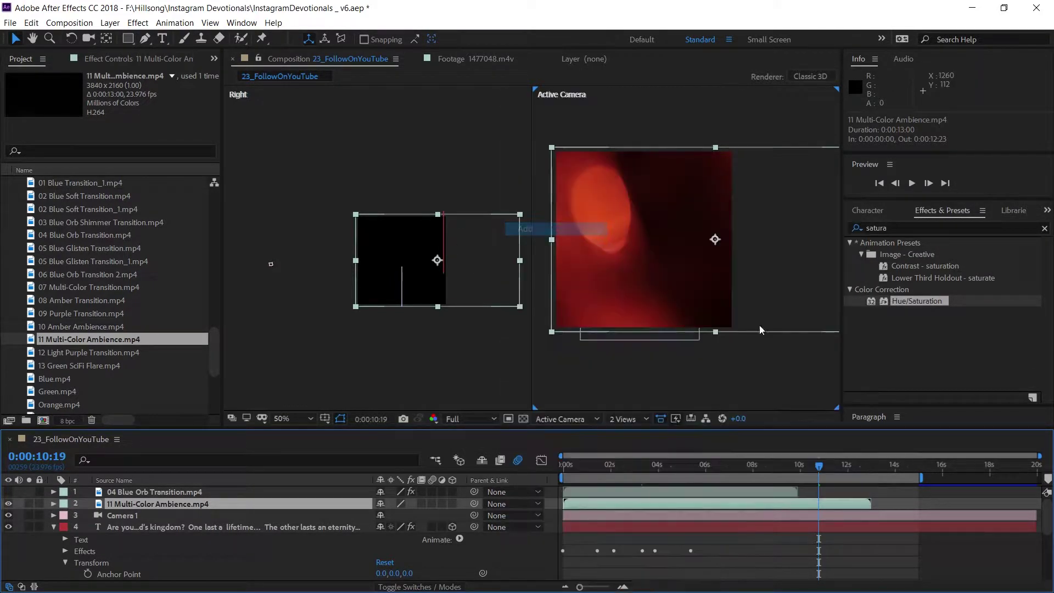
# Step: Examine the blended light leak over the text and columns at different times, including 0:00:09:10 and 0:00:10:21
pyautogui.moveTo(627, 467); pyautogui.dragTo(786, 471)
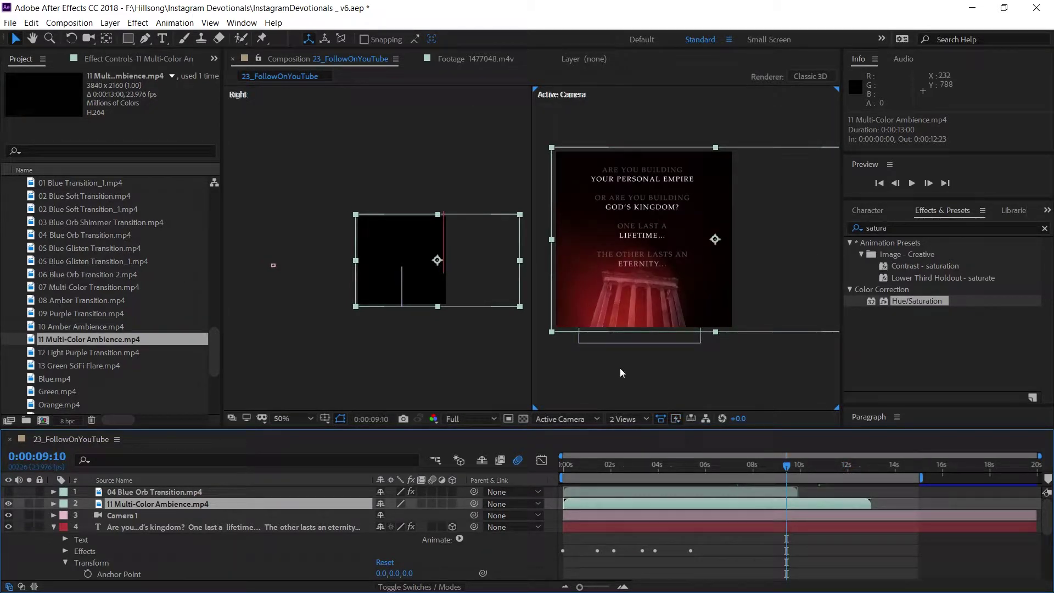
pyautogui.scroll(2, 620, 368)
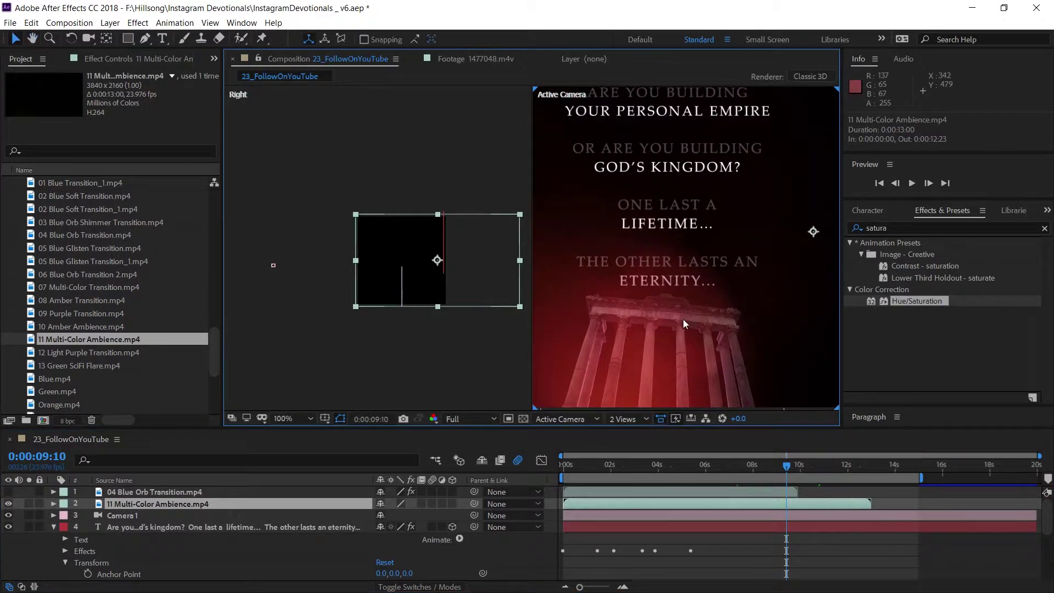
pyautogui.scroll(-2, 684, 324)
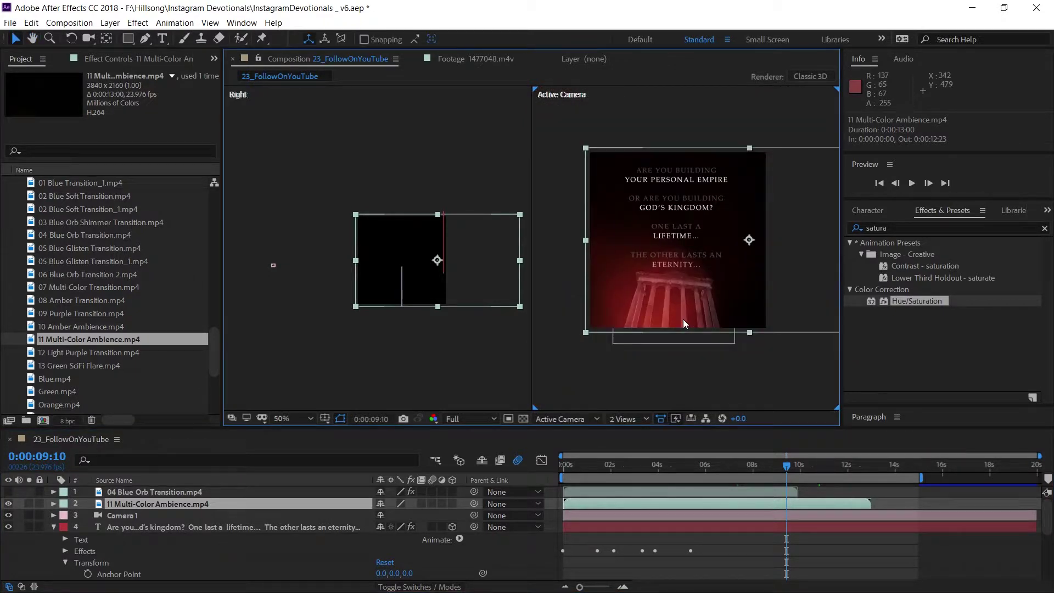
pyautogui.moveTo(805, 466); pyautogui.dragTo(822, 466)
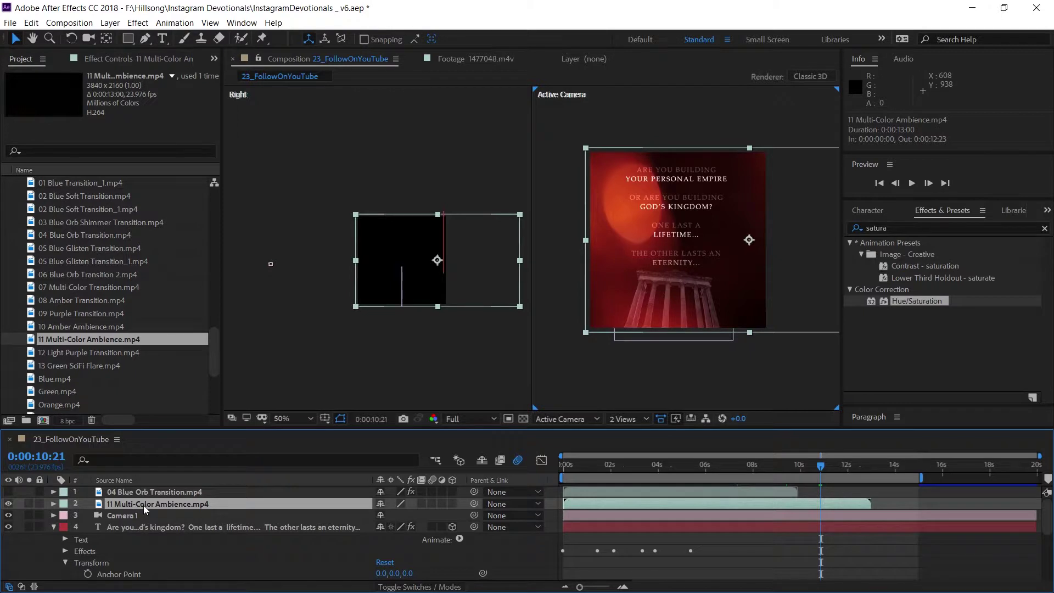
# Step: Delete the 11 Multi-Color Ambience layer and look through the remaining light-leak clips, from 12 Light Purple Transition to Purple.mp4
pyautogui.press('Delete')
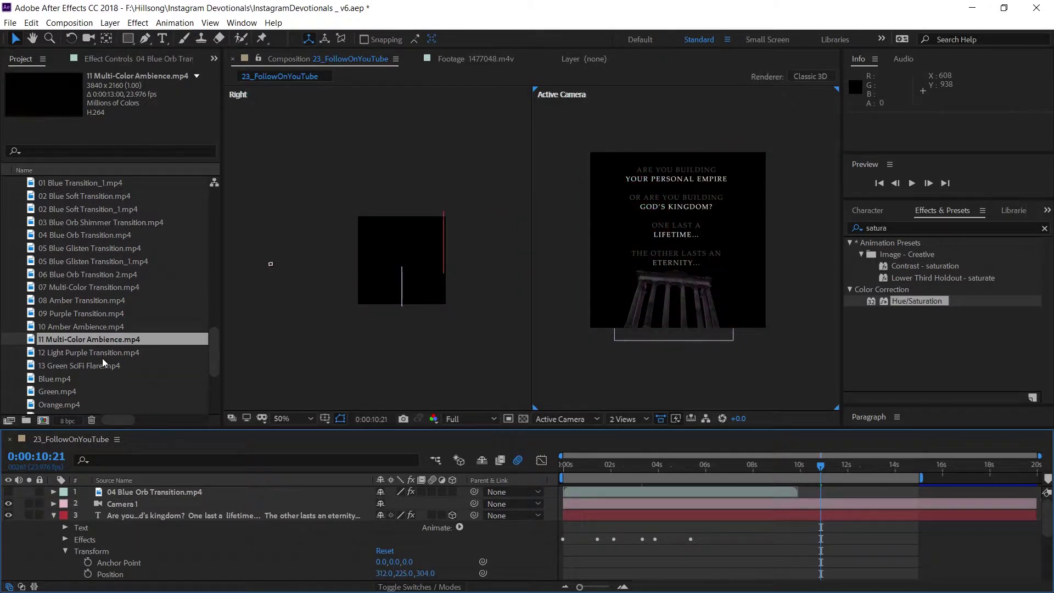
pyautogui.click(103, 353)
pyautogui.click(99, 367)
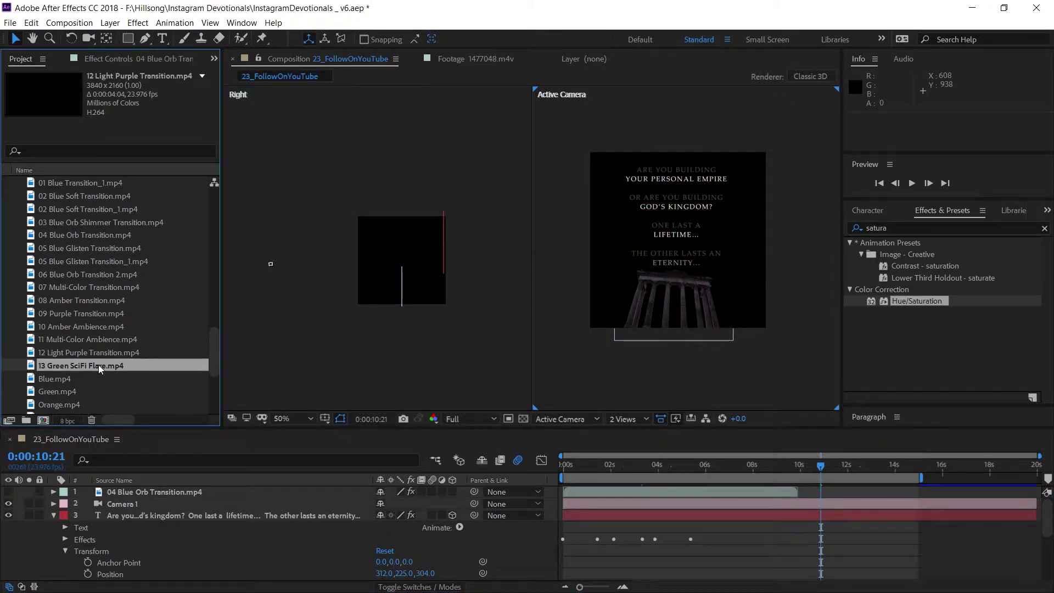
pyautogui.scroll(-1, 63, 354)
pyautogui.click(47, 340)
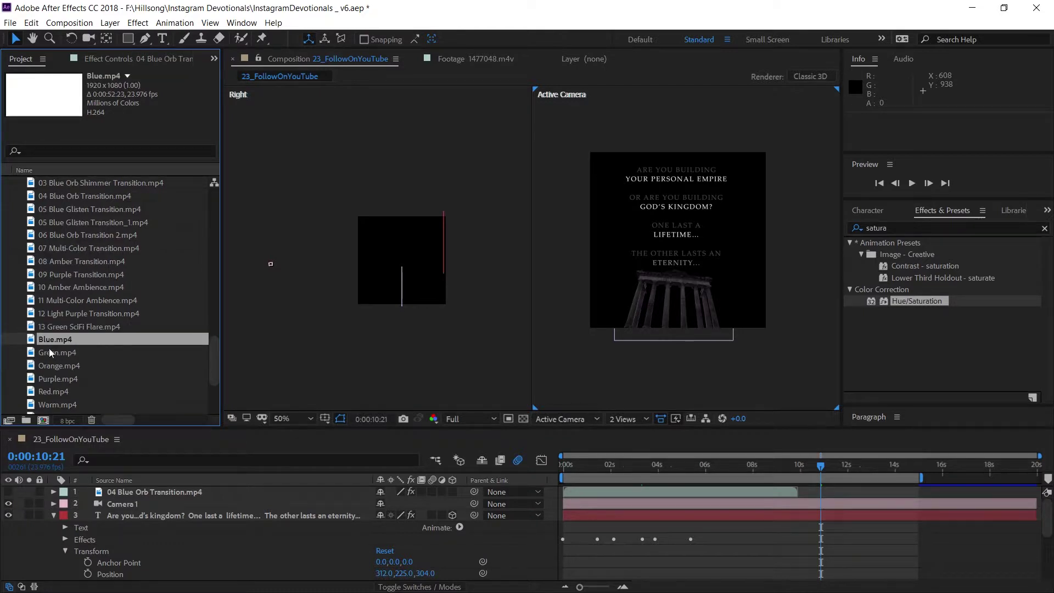
pyautogui.click(46, 353)
pyautogui.click(55, 367)
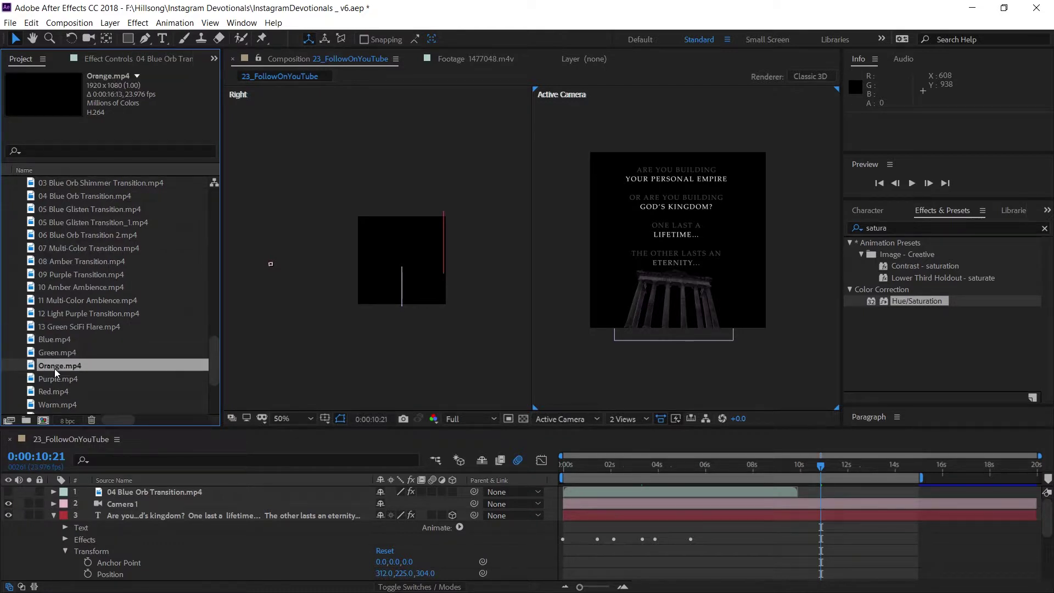
pyautogui.click(51, 379)
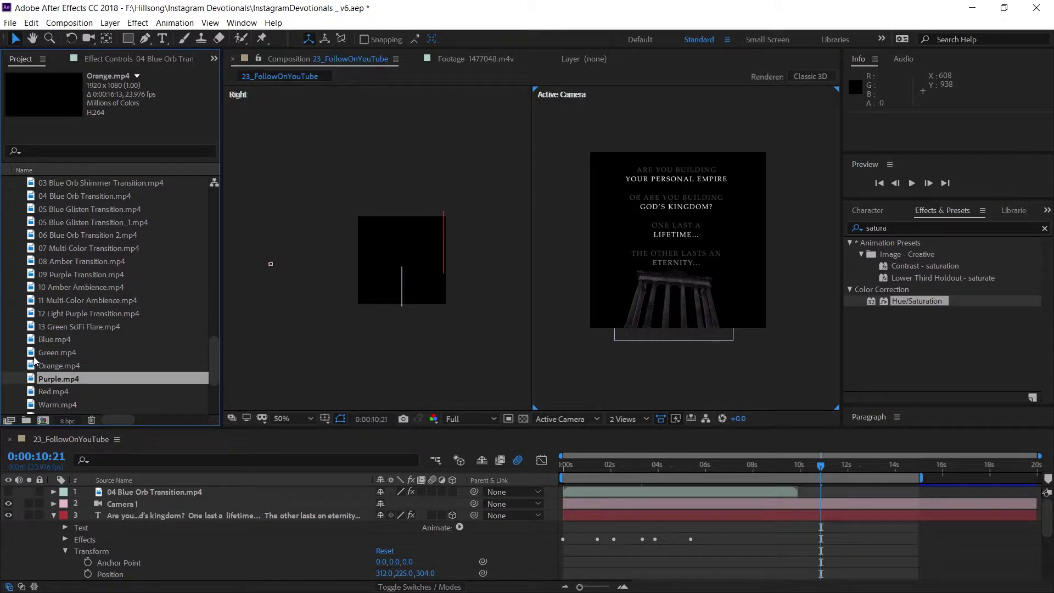
# Step: Try Green.mp4 beneath the 04 Blue Orb Transition layer from 0 seconds, scaled to 64% and placed at position 582, 324
pyautogui.click(31, 354)
pyautogui.moveTo(32, 356); pyautogui.dragTo(601, 502)
pyautogui.scroll(-2, 695, 295)
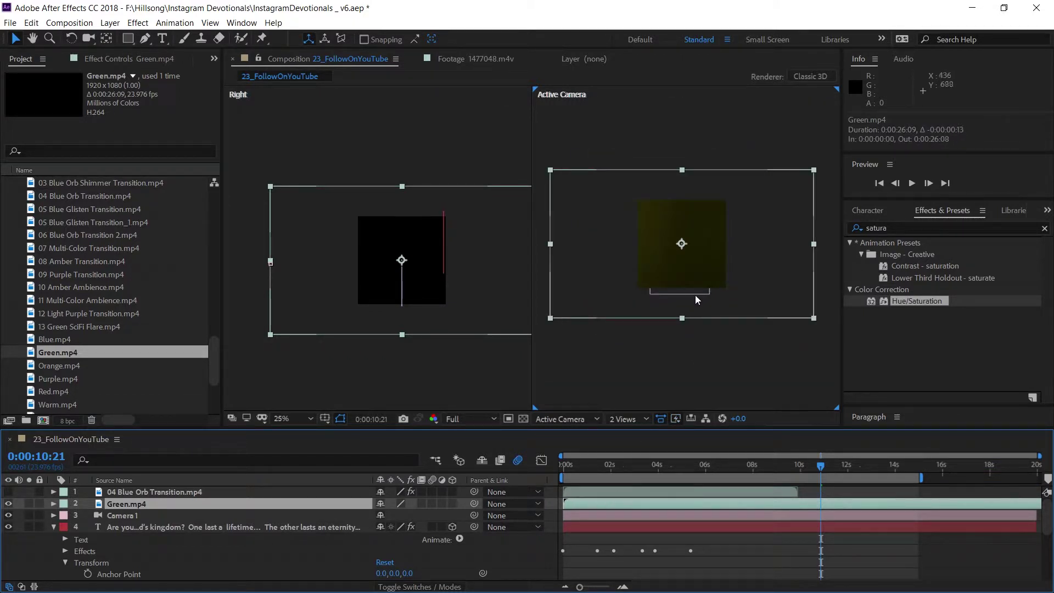
pyautogui.moveTo(549, 317); pyautogui.dragTo(598, 294)
pyautogui.scroll(2, 641, 272)
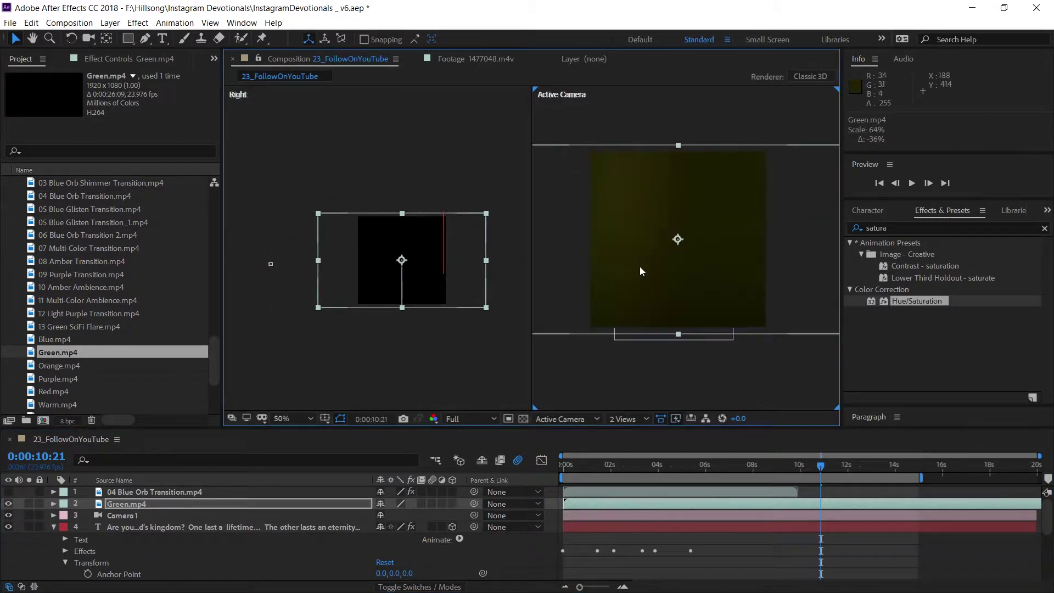
pyautogui.moveTo(540, 270); pyautogui.dragTo(612, 271)
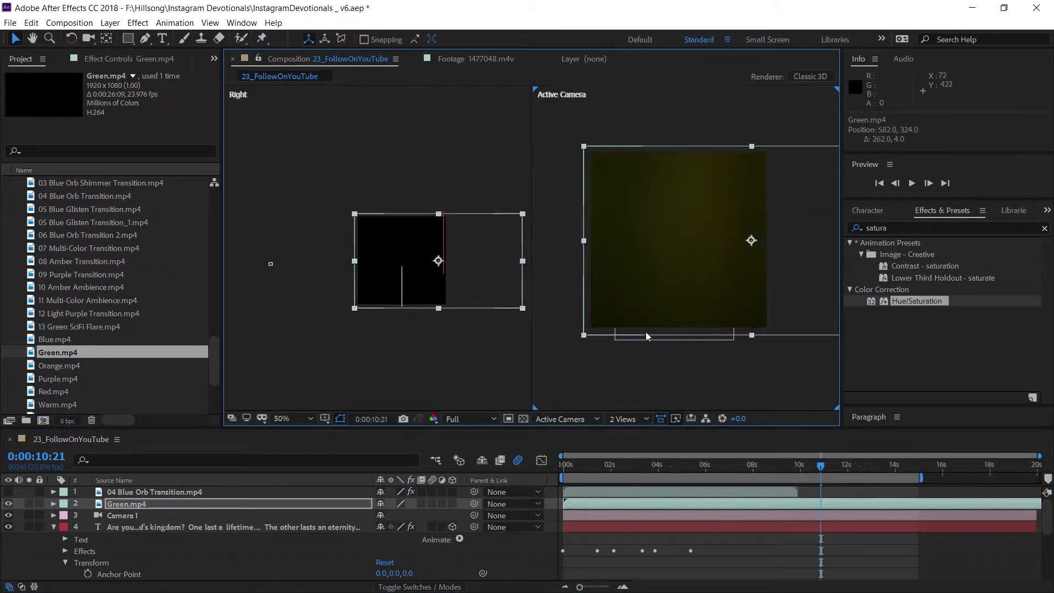
# Step: Check the Green.mp4 footage at 0:00:05:20 and delete its layer
pyautogui.moveTo(654, 467); pyautogui.dragTo(702, 475)
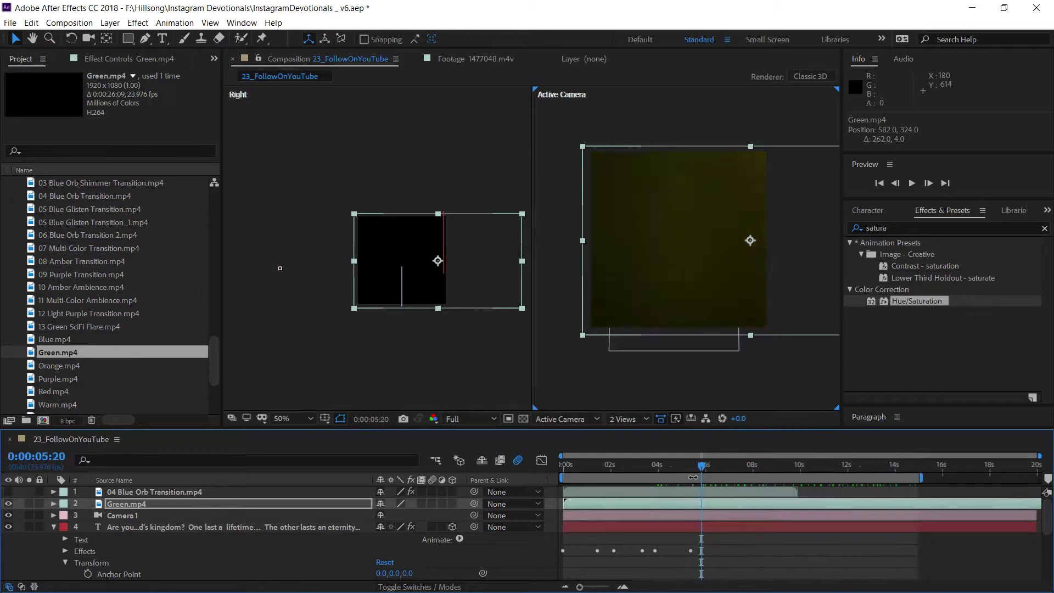
pyautogui.scroll(1, 644, 323)
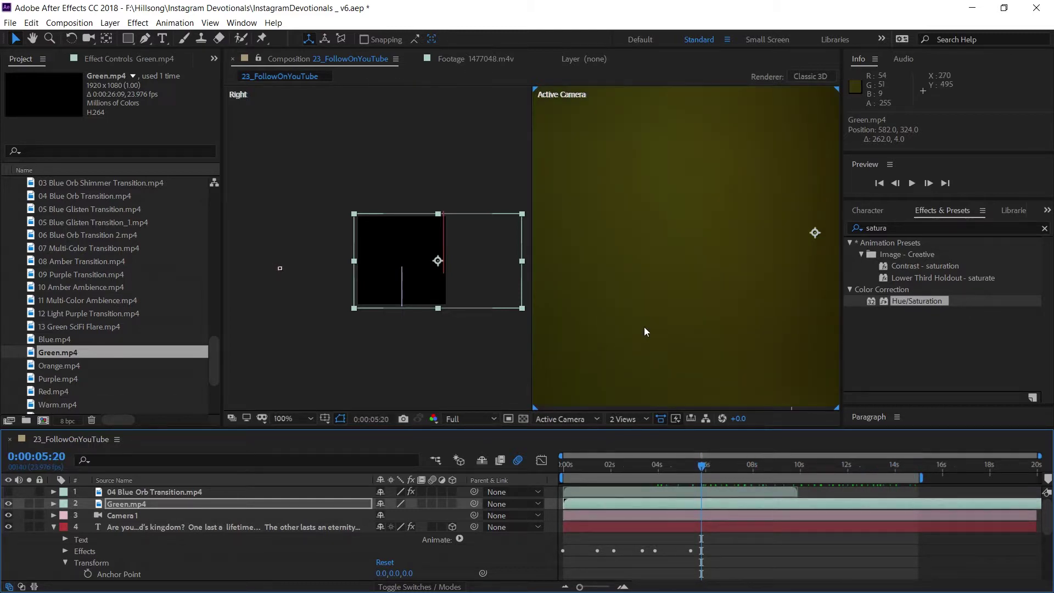
pyautogui.scroll(-1, 644, 327)
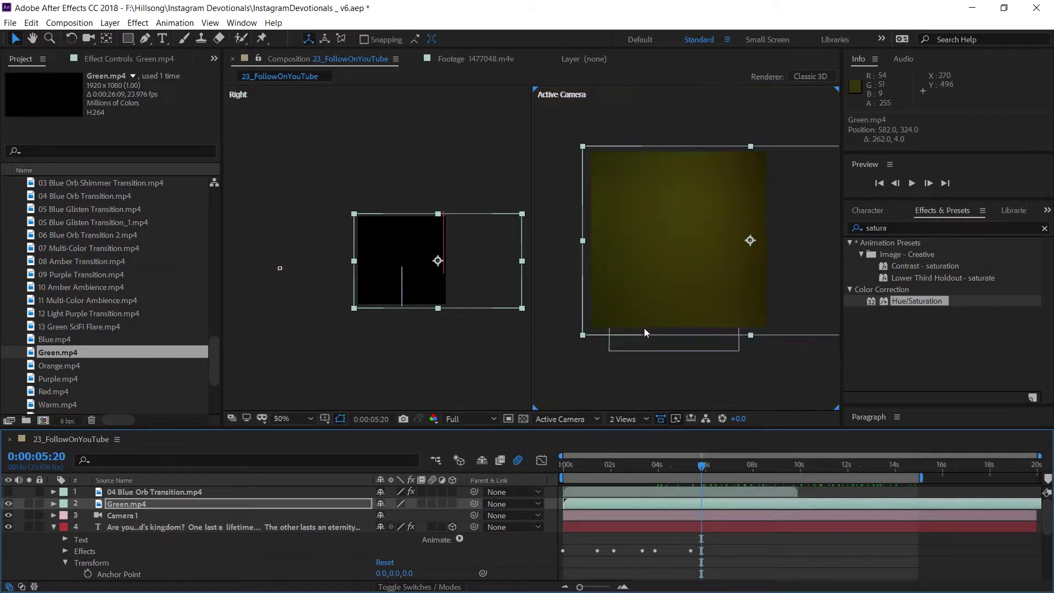
pyautogui.click(344, 505)
pyautogui.press('Delete')
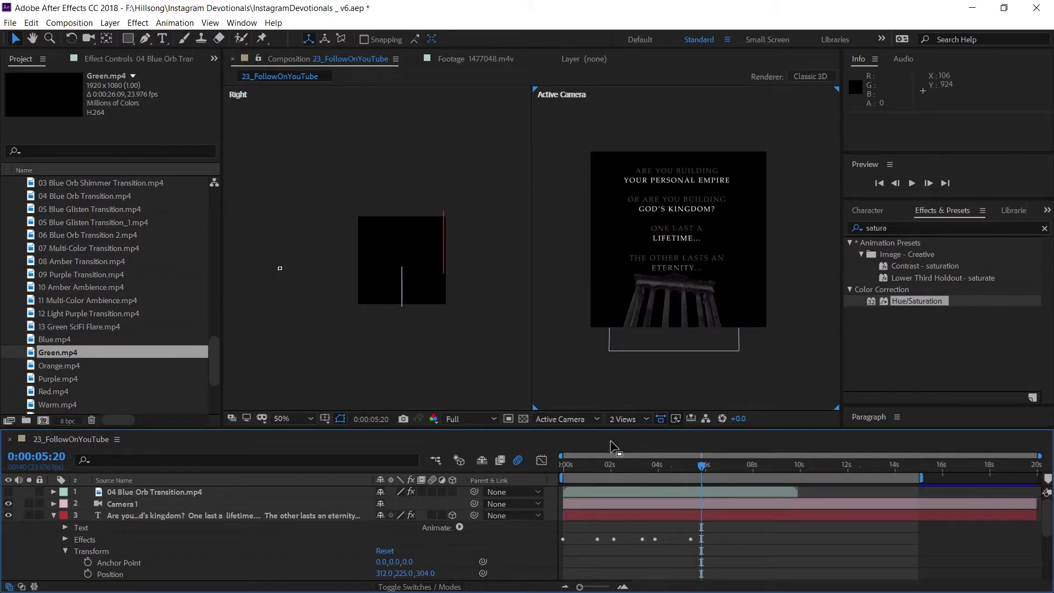
# Step: Show the 04 Blue Orb Transition layer and time-remap it, moving its last keyframe to 0:00:14:22 and extending the layer to 15 seconds
pyautogui.moveTo(590, 462)
pyautogui.mouseDown()
pyautogui.moveTo(847, 468)
pyautogui.moveTo(794, 468)
pyautogui.mouseUp()
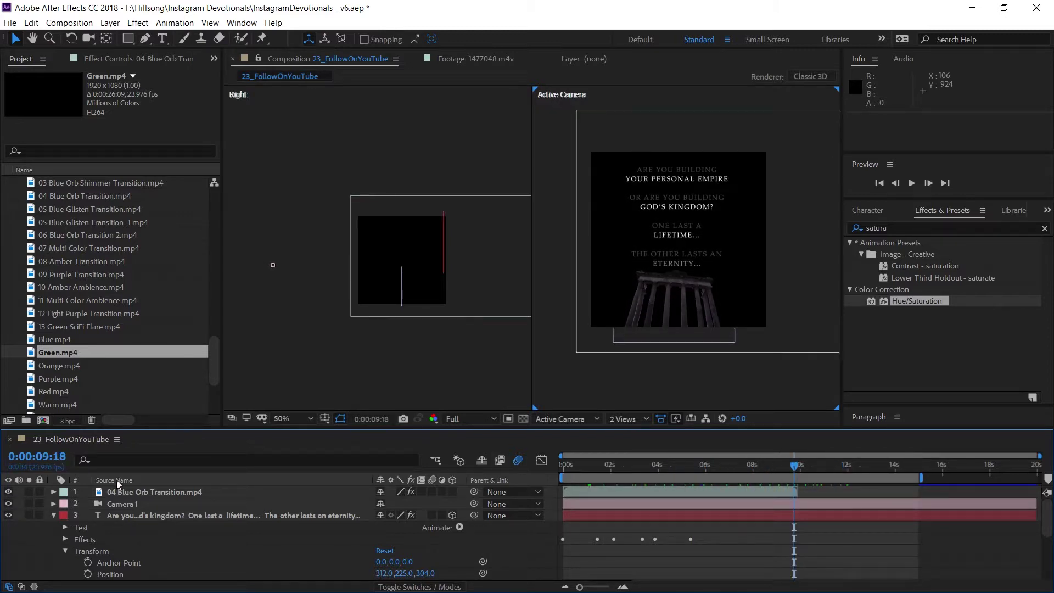
pyautogui.moveTo(593, 468); pyautogui.dragTo(688, 451)
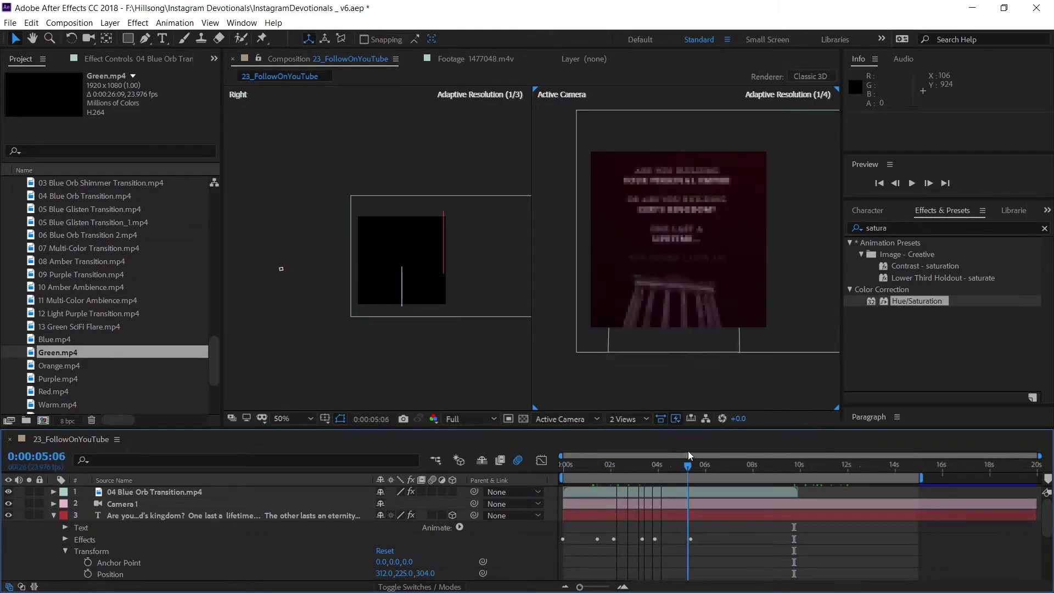
pyautogui.rightClick(598, 489)
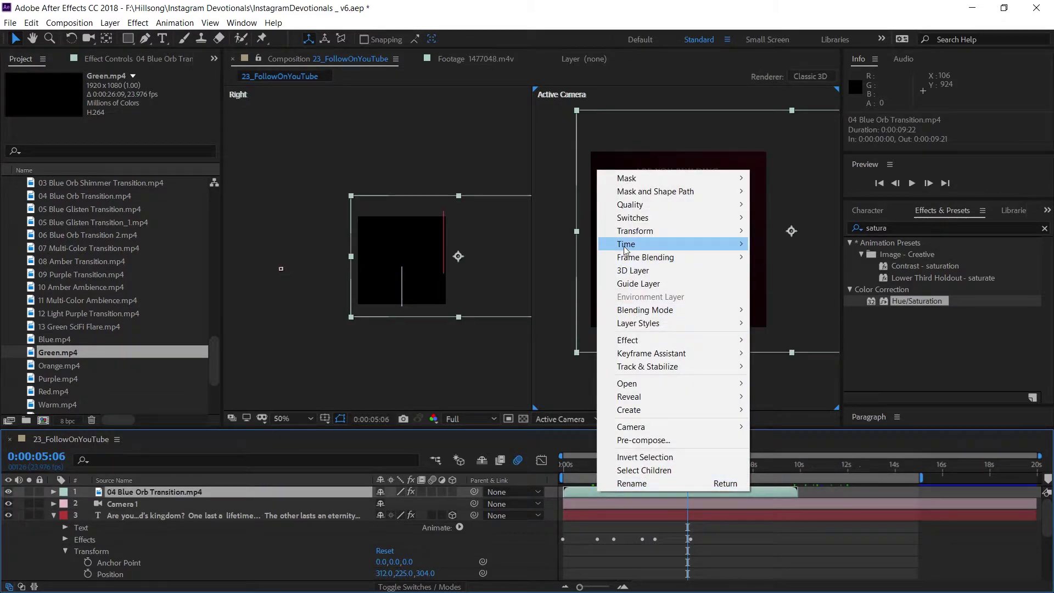
pyautogui.moveTo(627, 248)
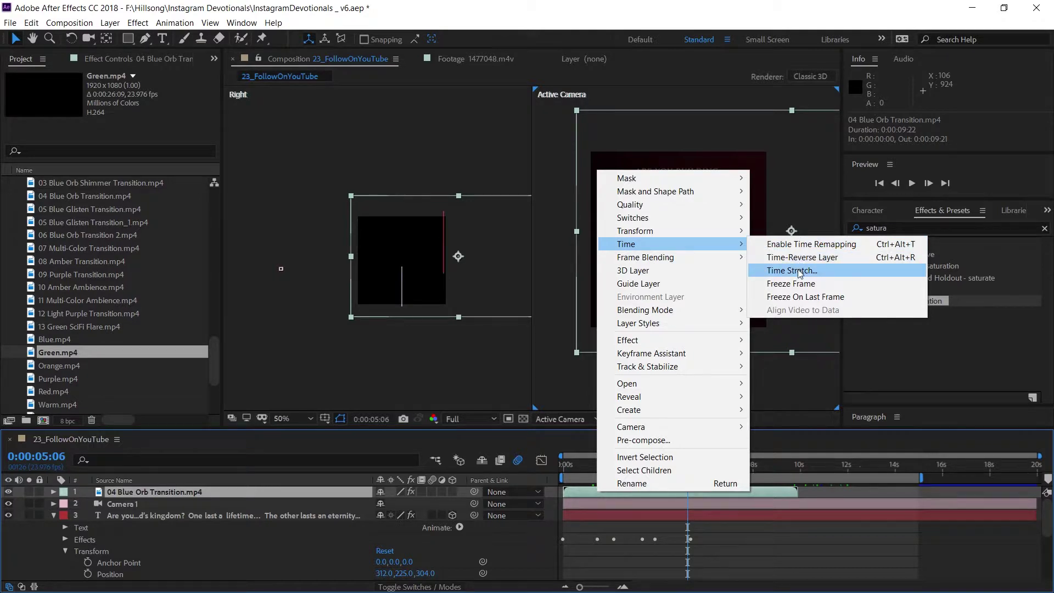
pyautogui.click(797, 245)
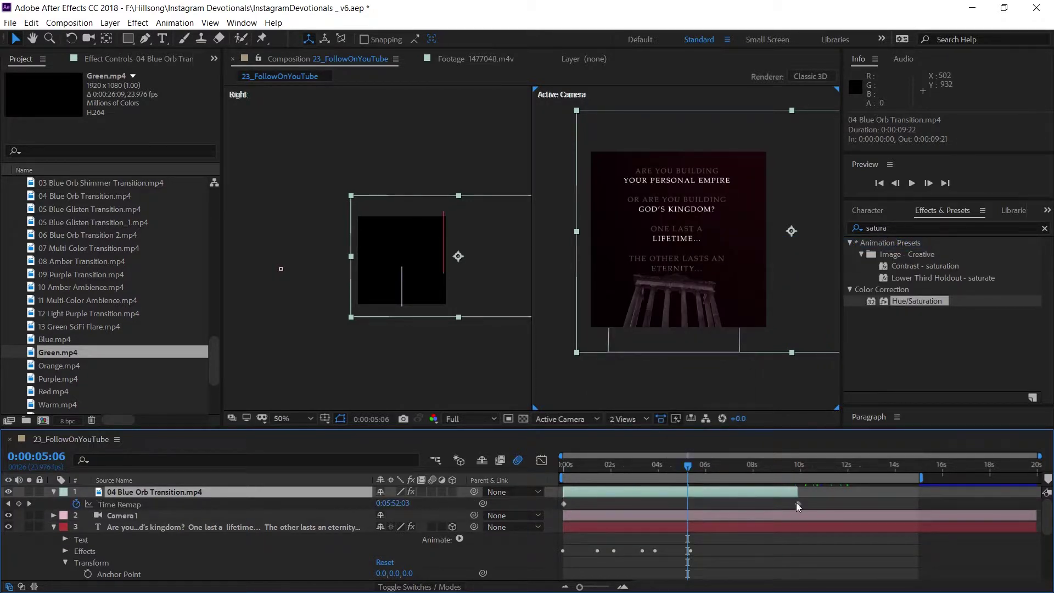
pyautogui.moveTo(797, 503); pyautogui.dragTo(916, 504)
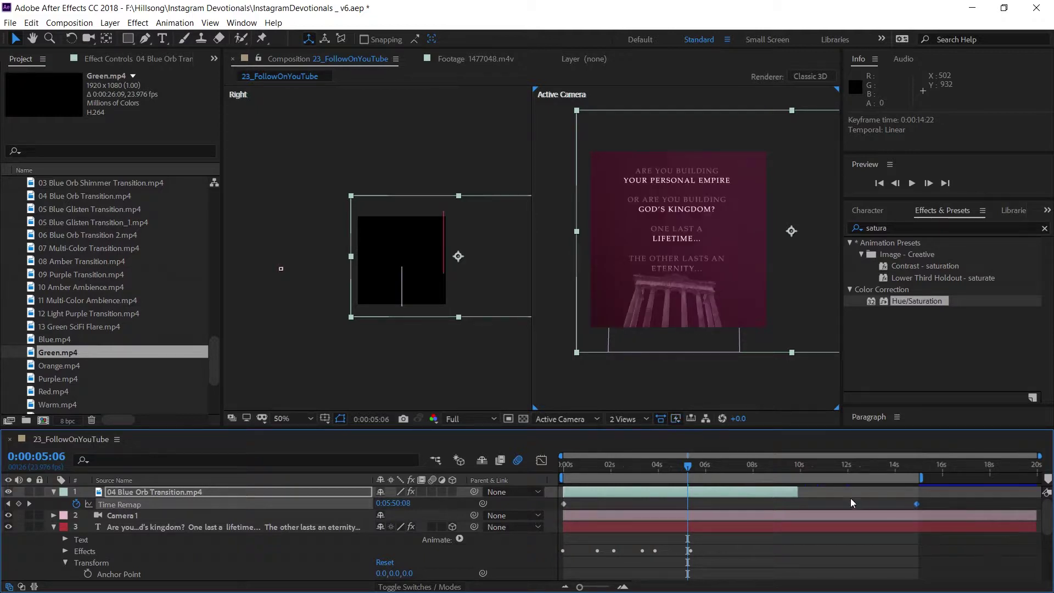
pyautogui.moveTo(803, 490); pyautogui.dragTo(914, 494)
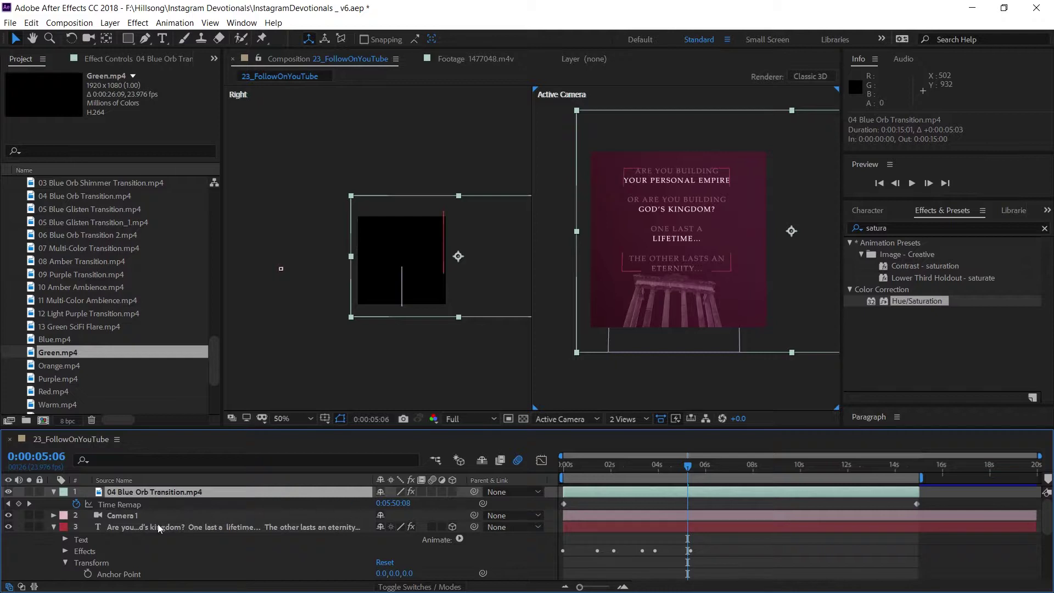
# Step: Move the text layer to the top of the layer stack, check the frame at 0:00:08:06, and save the project
pyautogui.moveTo(126, 527); pyautogui.dragTo(187, 485)
pyautogui.moveTo(597, 465); pyautogui.dragTo(760, 466)
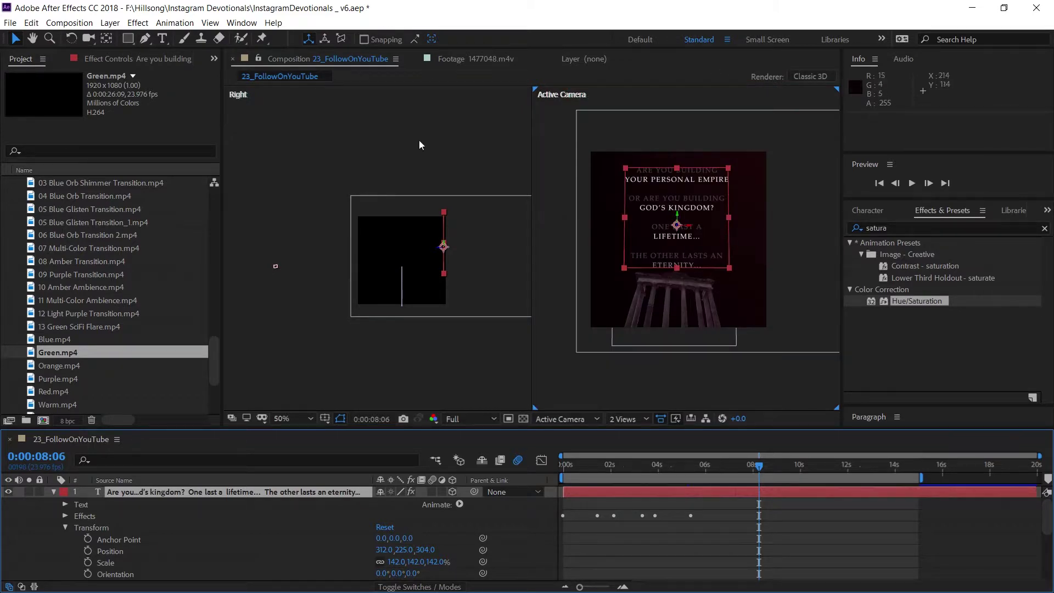
pyautogui.click(9, 23)
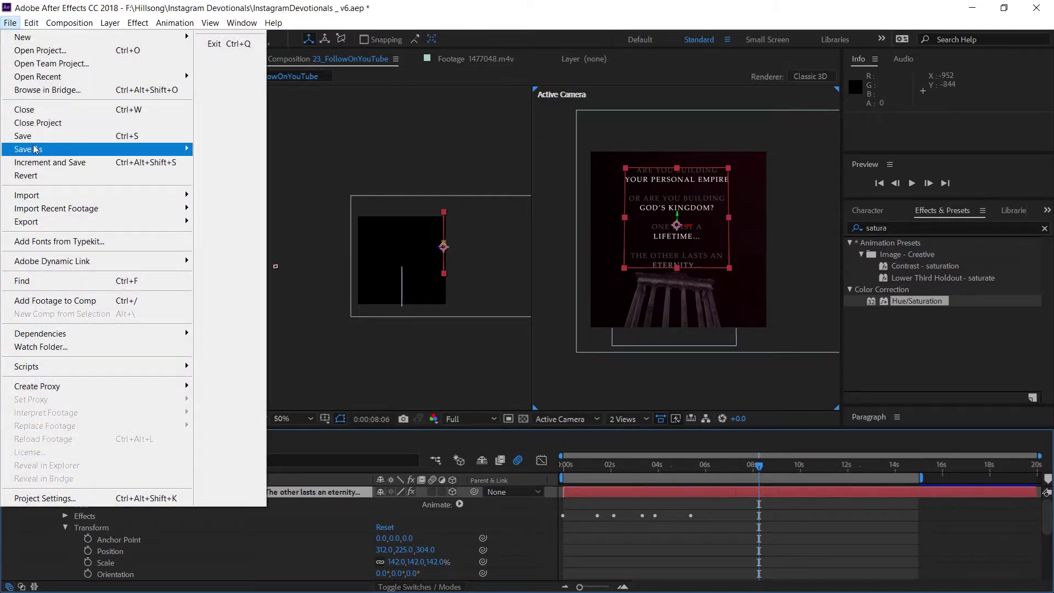
pyautogui.click(41, 137)
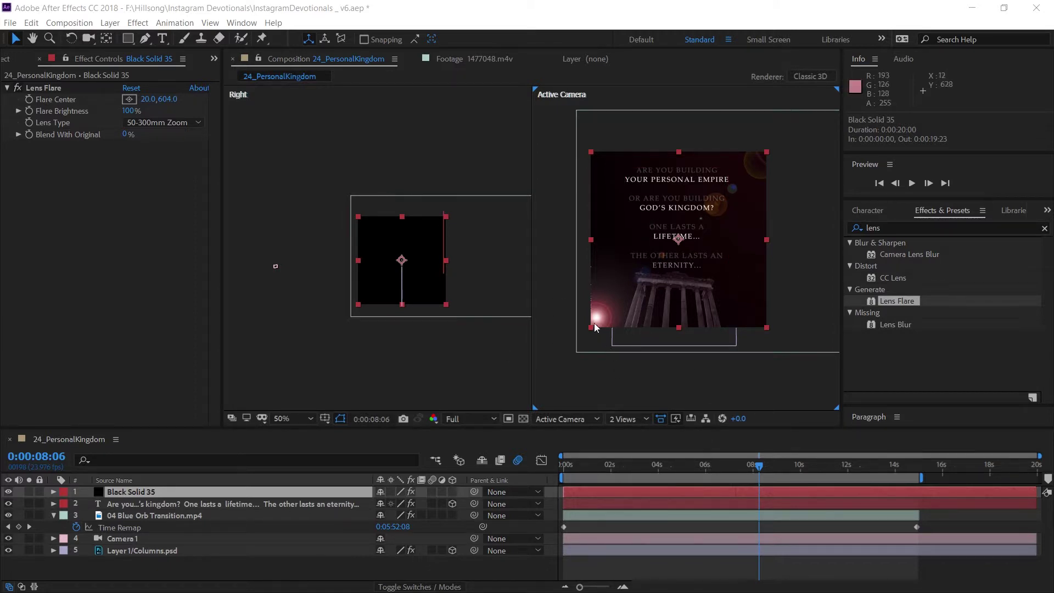
# Step: Switch the 24_PersonalKingdom composition to a single view at 100% magnification
pyautogui.click(579, 477)
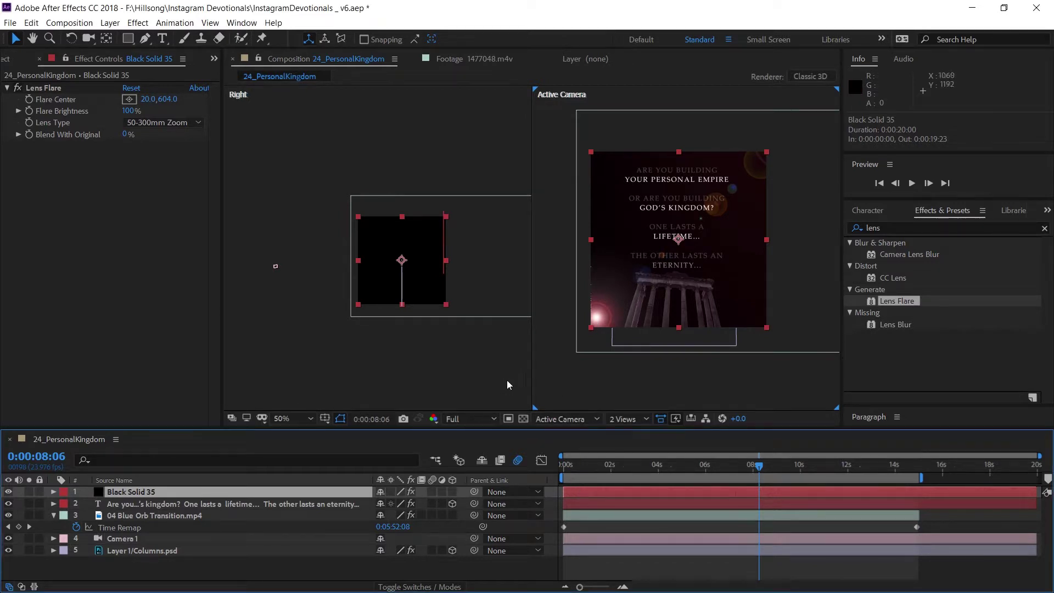
pyautogui.click(626, 419)
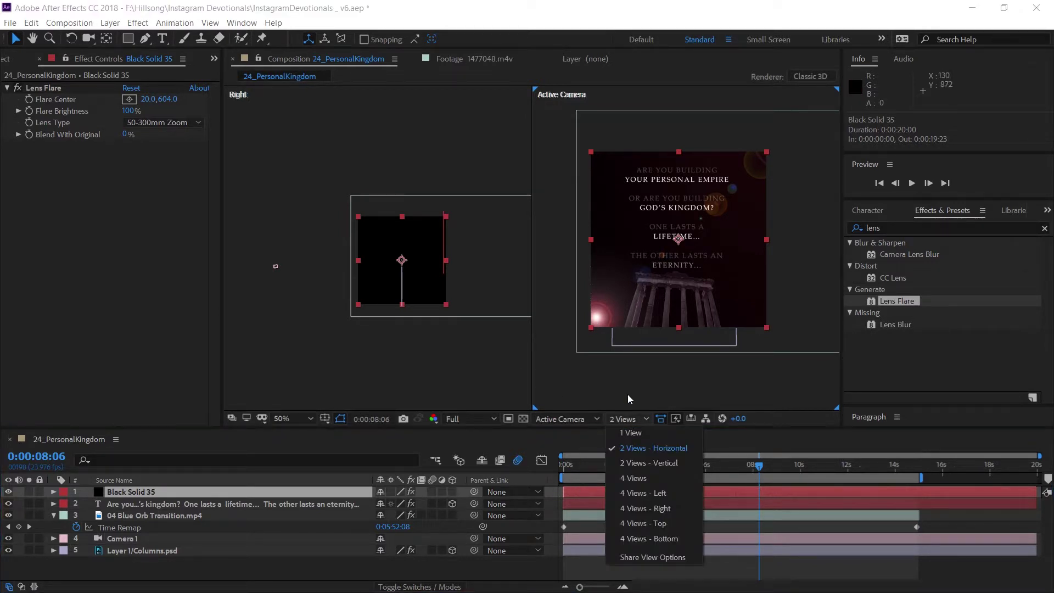
pyautogui.click(640, 435)
pyautogui.scroll(1, 524, 302)
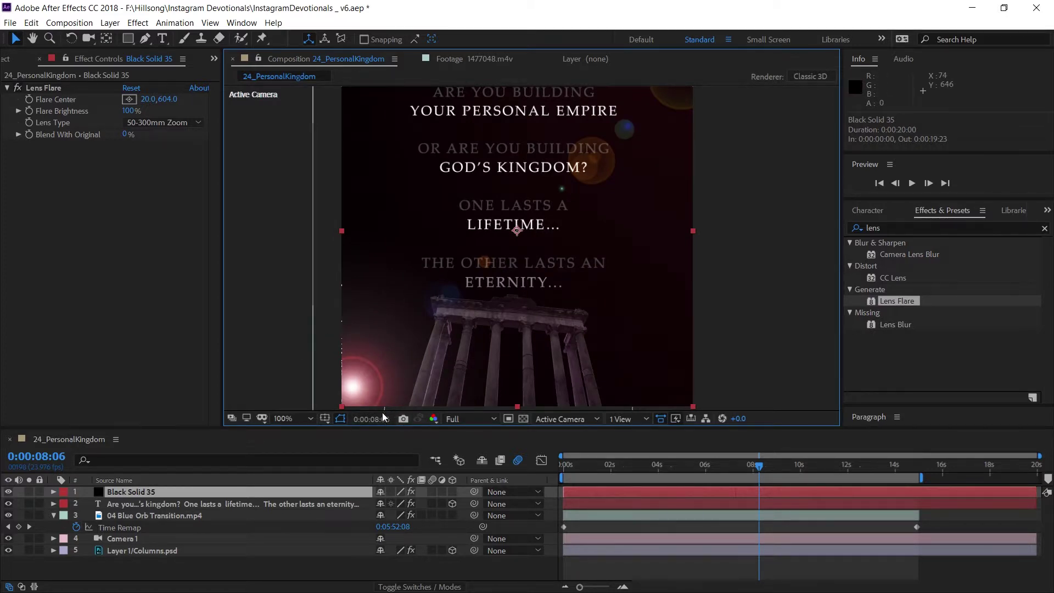
# Step: Set the Black Solid 35 Lens Flare's center to about 7, 634, at the frame's lower-left corner, and its brightness to 158%
pyautogui.click(54, 492)
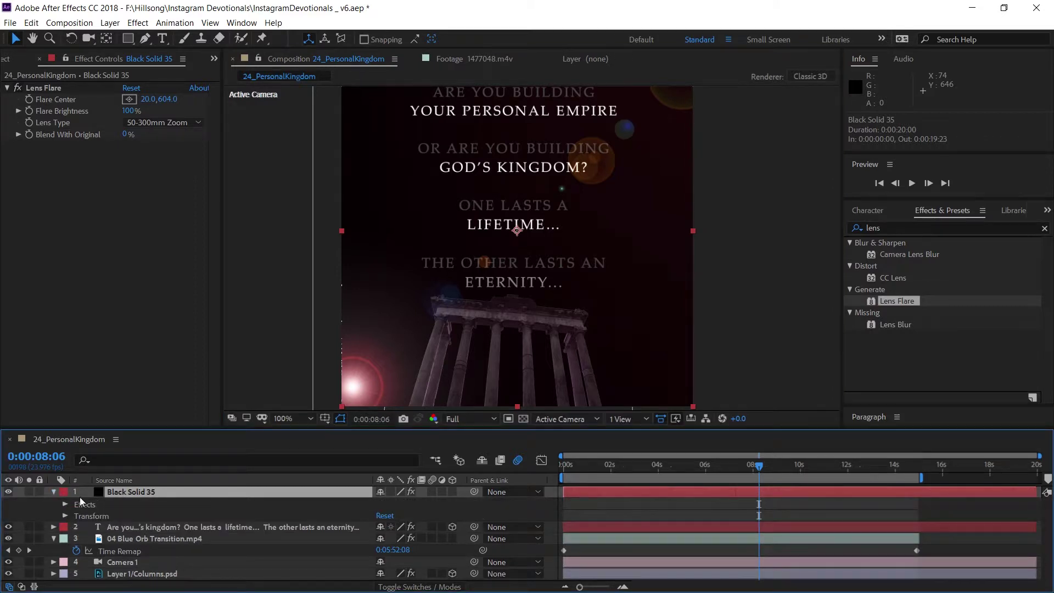
pyautogui.click(43, 104)
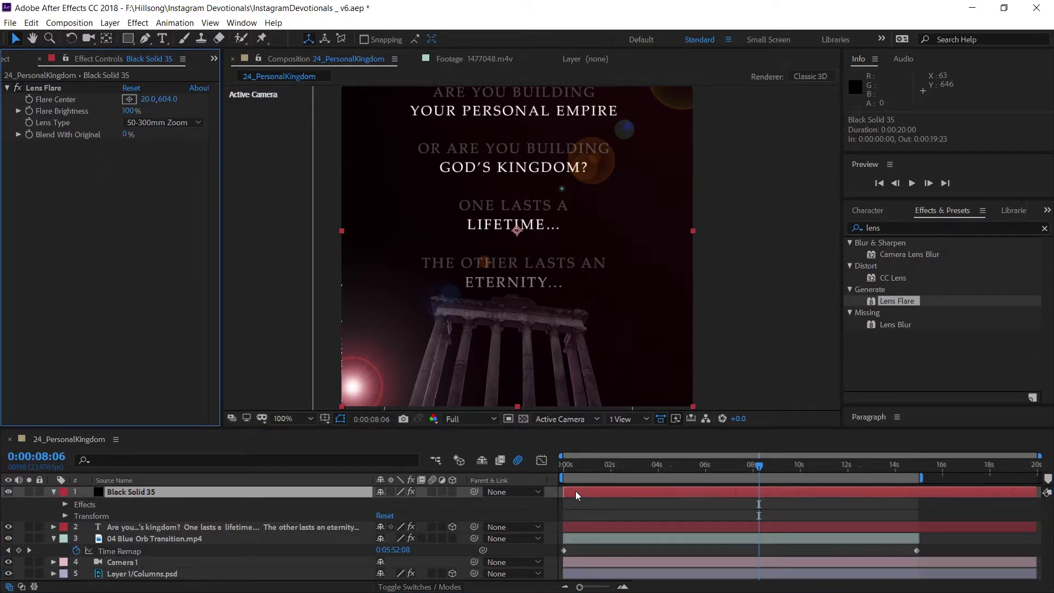
pyautogui.click(54, 87)
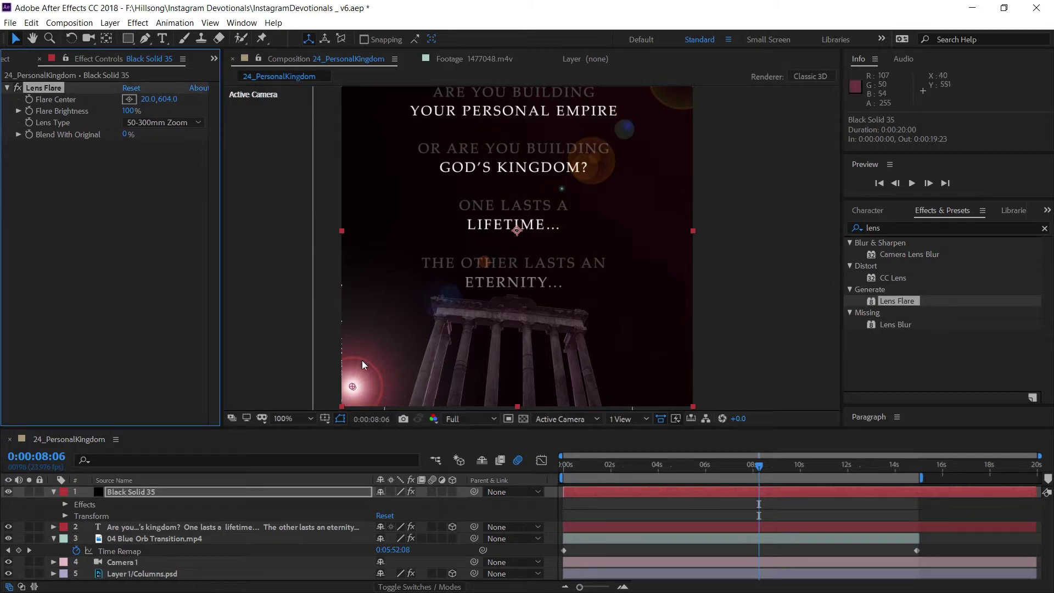
pyautogui.moveTo(353, 388); pyautogui.dragTo(349, 398)
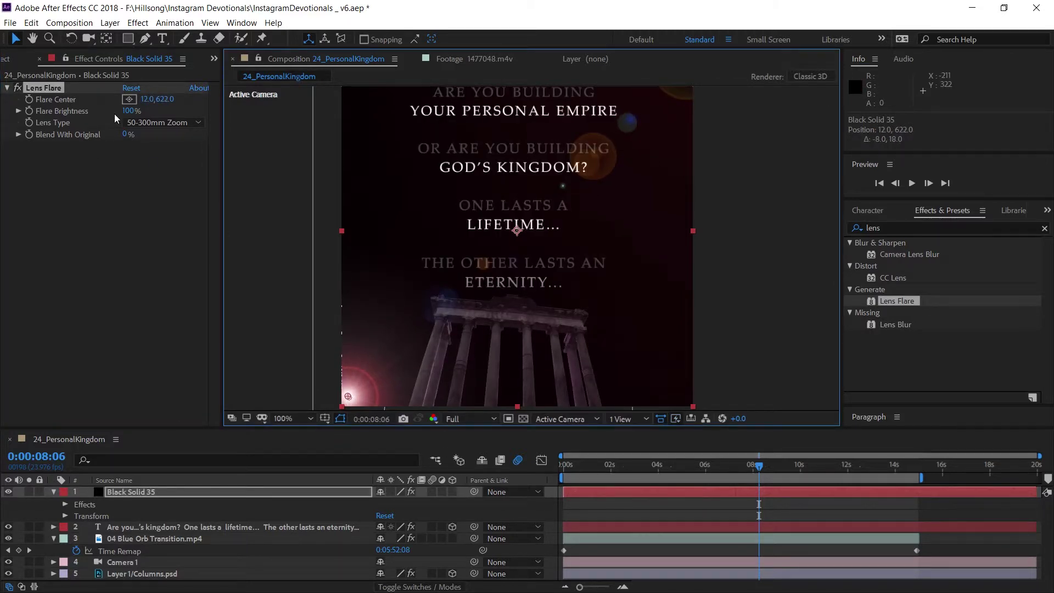
pyautogui.moveTo(132, 113); pyautogui.dragTo(166, 107)
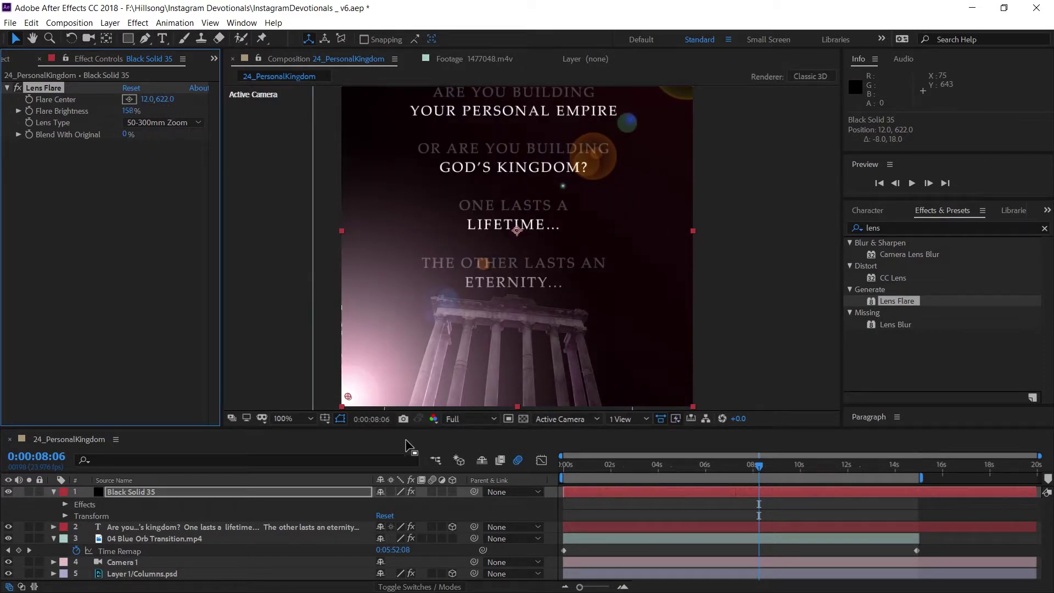
pyautogui.moveTo(348, 395); pyautogui.dragTo(344, 403)
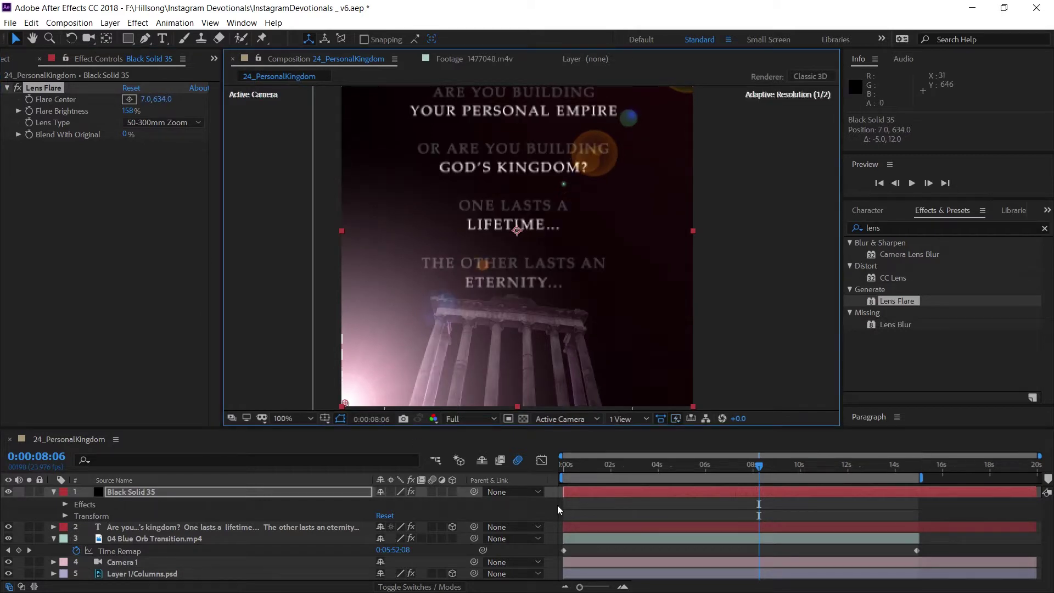
# Step: Examine the lens flare over the text and columns at different times, including 0:00:02:00 and 0:00:12:19
pyautogui.click(611, 468)
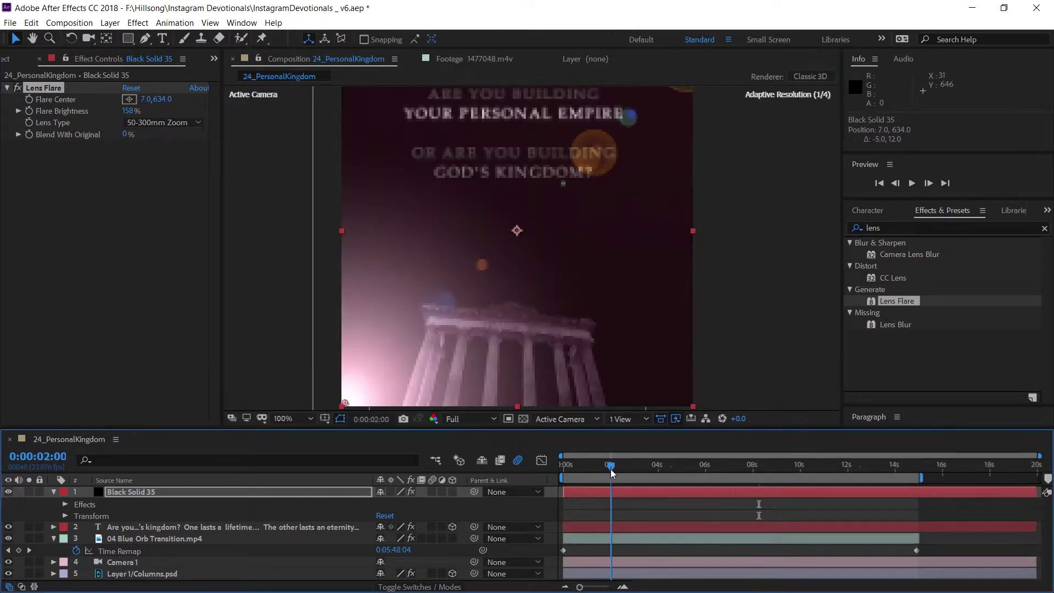
pyautogui.click(584, 464)
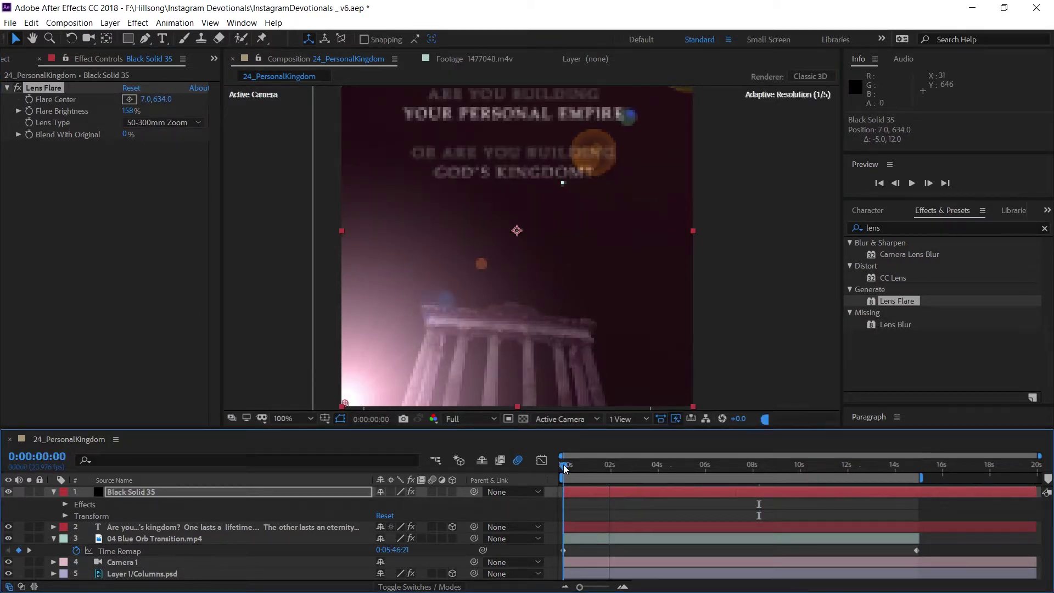
pyautogui.moveTo(603, 466); pyautogui.dragTo(866, 435)
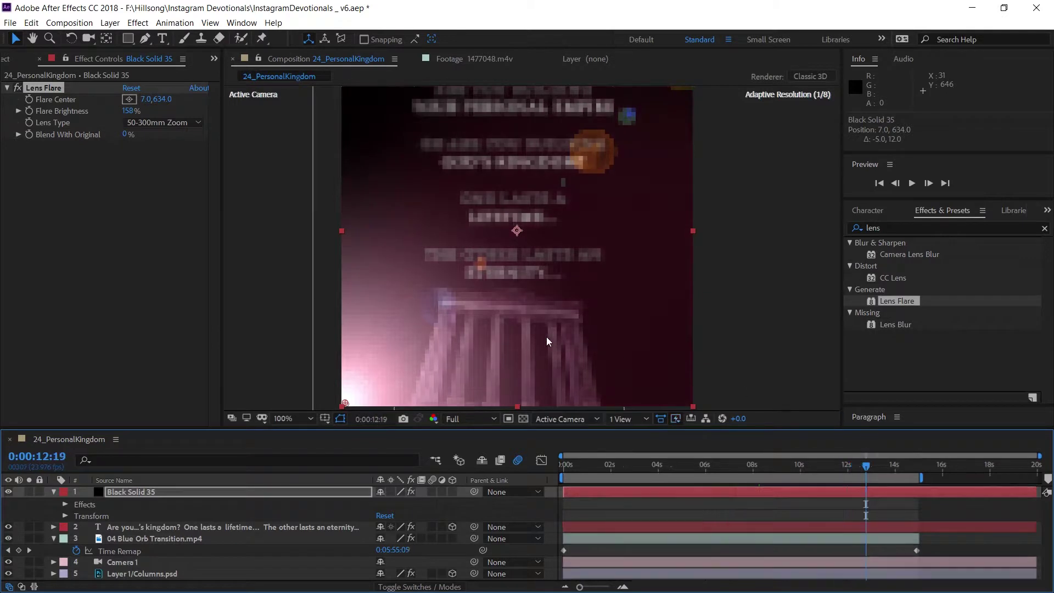
pyautogui.press(',')
pyautogui.press('.')
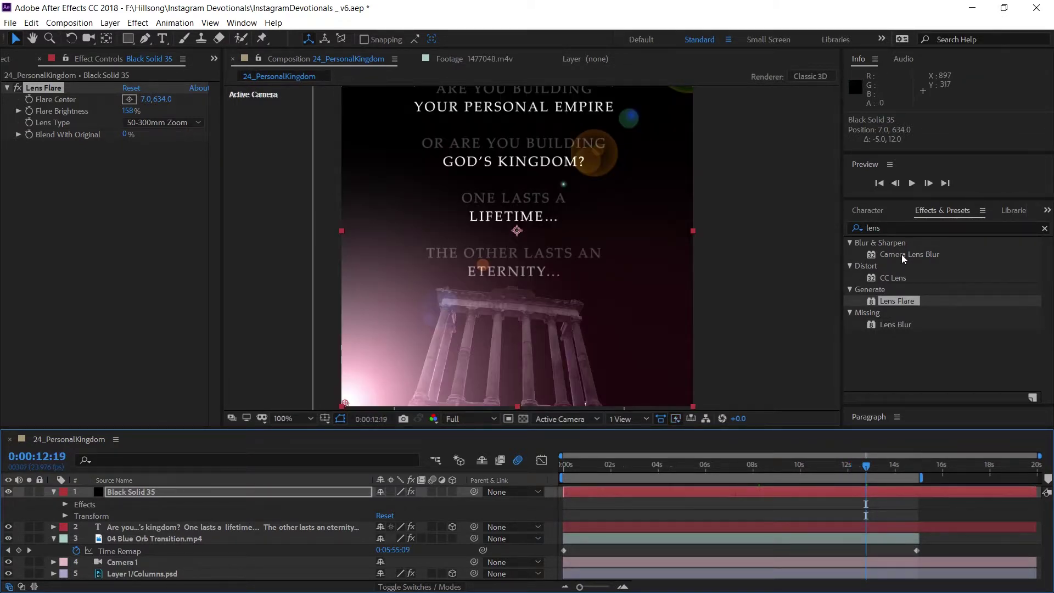
# Step: Apply Camera Lens Blur to the Black Solid 35 lens flare layer, with iris roundness 47% and blur radius 31.0
pyautogui.moveTo(902, 255); pyautogui.dragTo(615, 492)
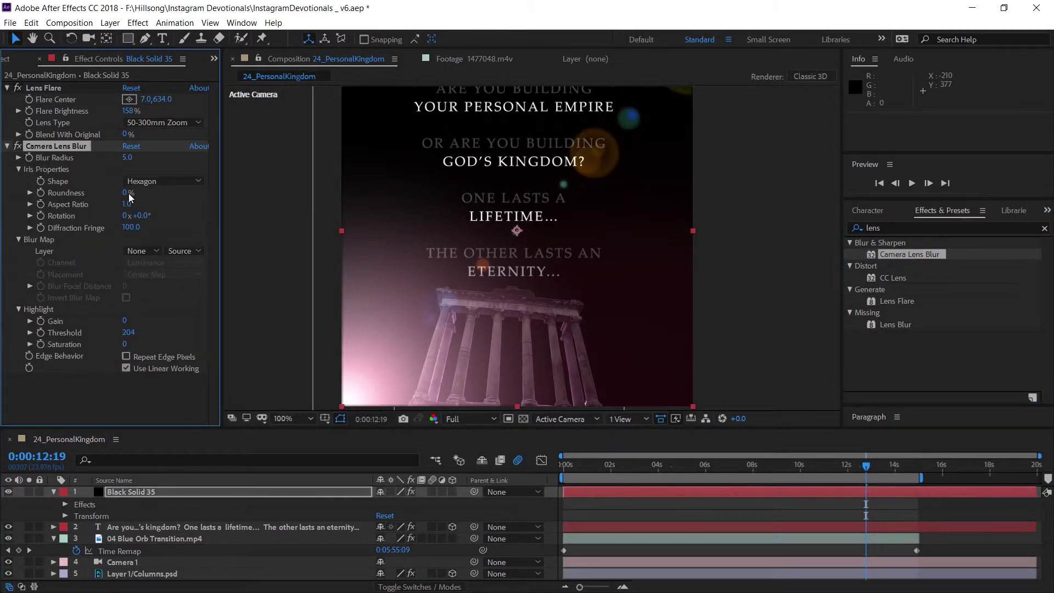
pyautogui.moveTo(129, 193); pyautogui.dragTo(156, 195)
pyautogui.click(611, 466)
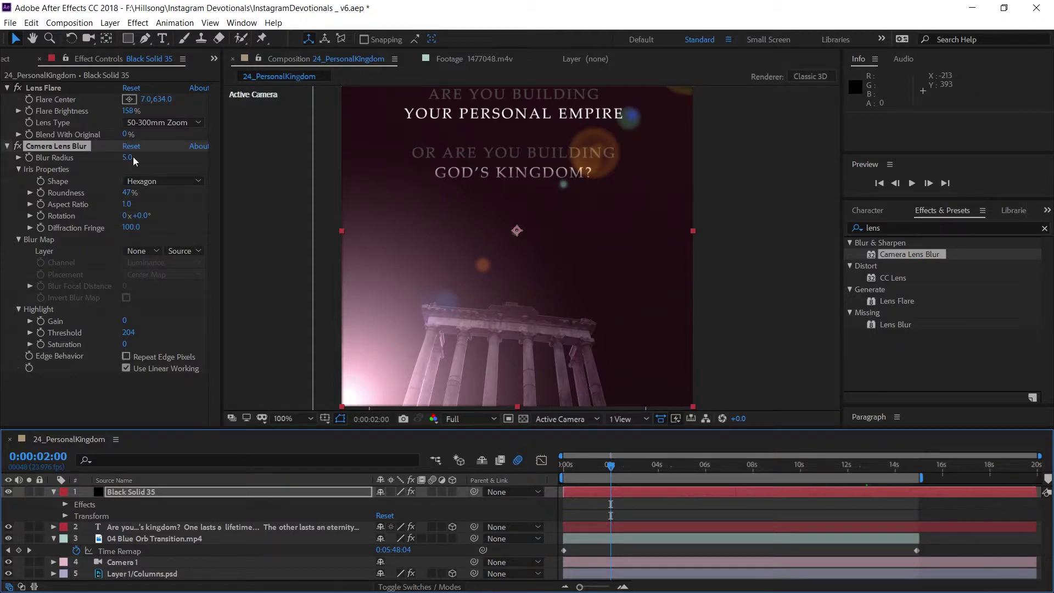
pyautogui.moveTo(130, 158); pyautogui.dragTo(146, 157)
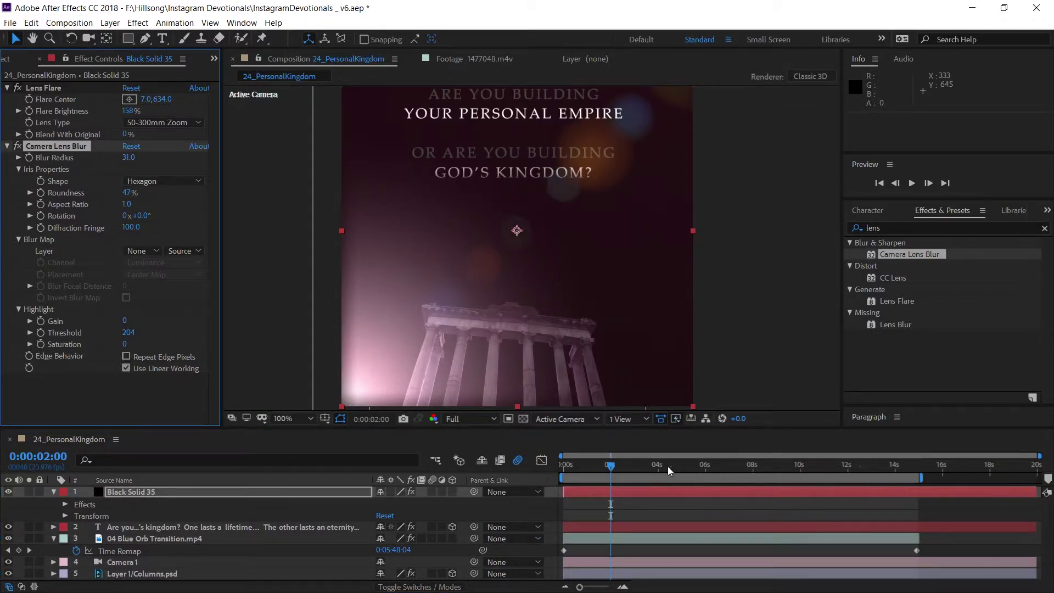
# Step: Enable Repeat Edge Pixels for the Camera Lens Blur, checking the frames at 0:00:08:08 and 0:00:12:10
pyautogui.moveTo(669, 470); pyautogui.dragTo(762, 453)
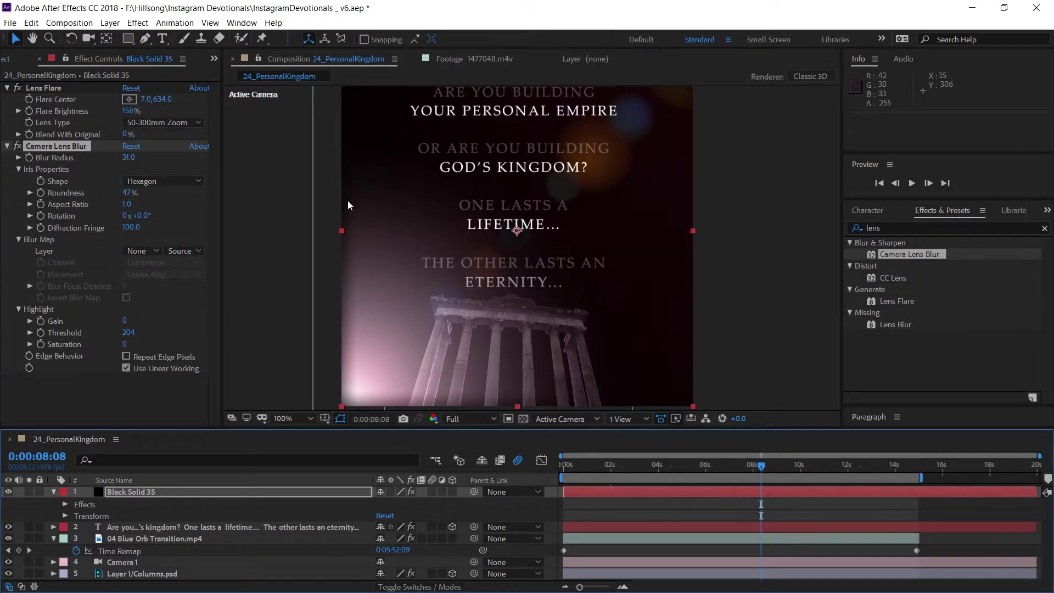
pyautogui.click(168, 360)
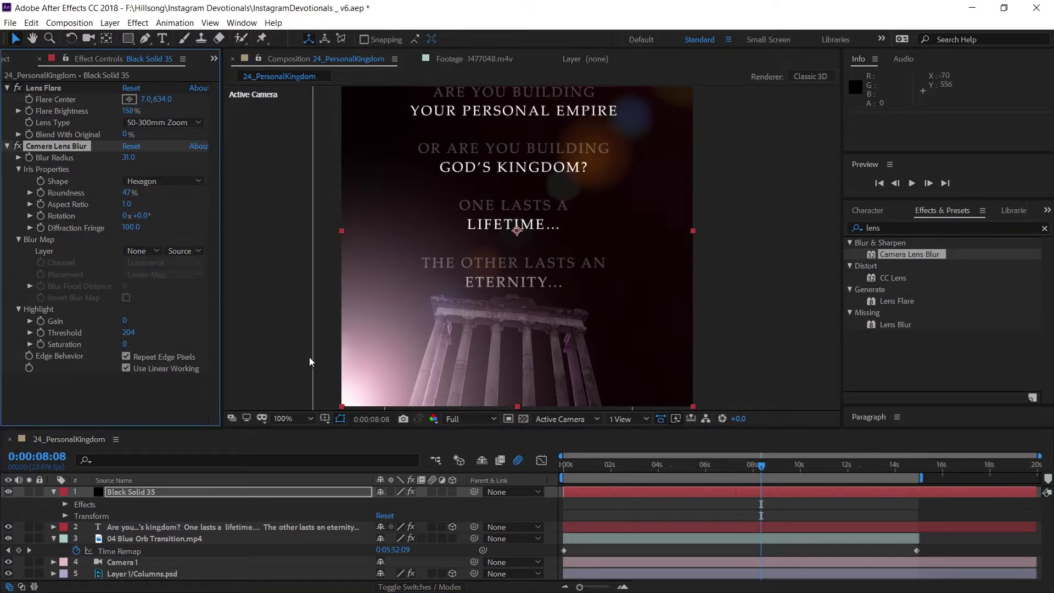
pyautogui.moveTo(730, 467); pyautogui.dragTo(857, 459)
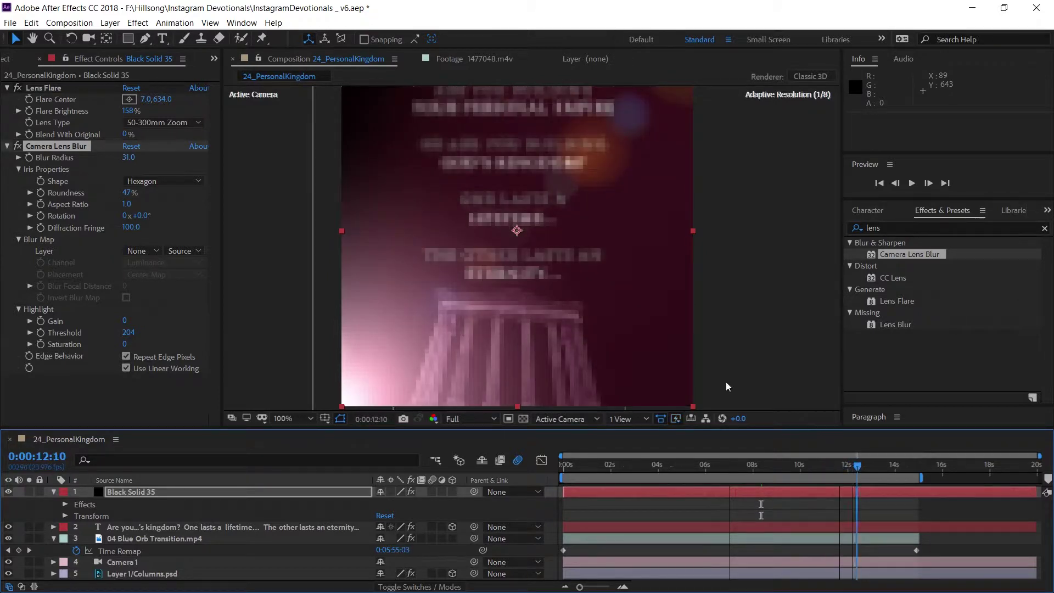
pyautogui.scroll(-4, 568, 286)
pyautogui.scroll(2, 567, 287)
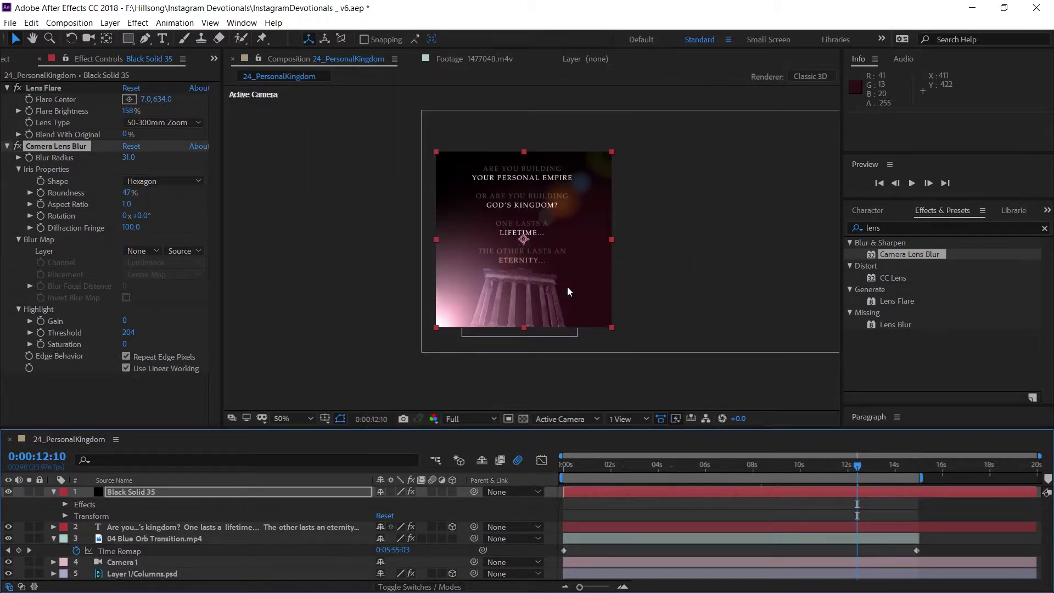
pyautogui.scroll(2, 568, 286)
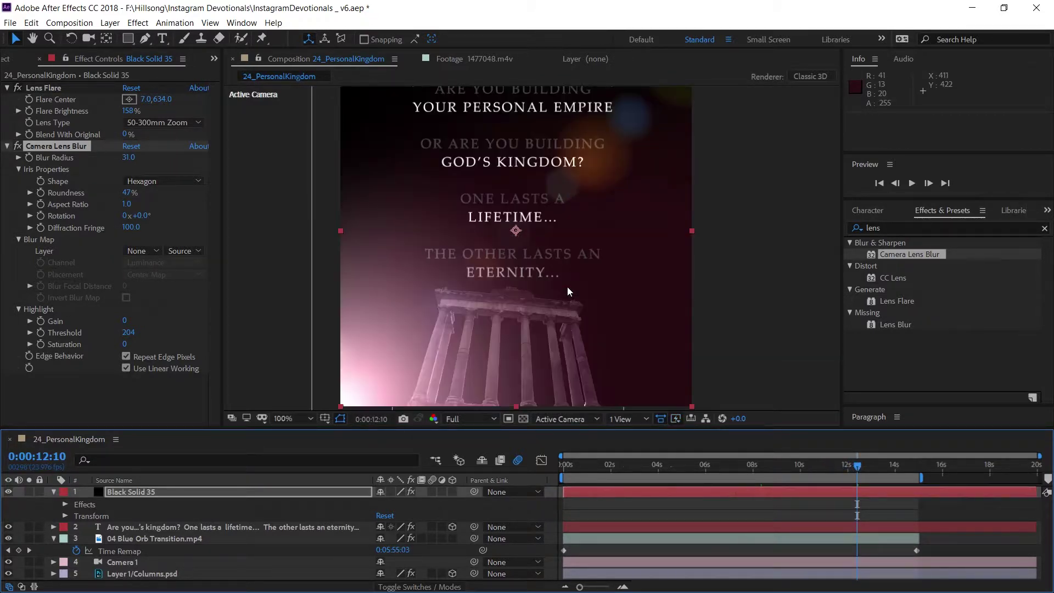
# Step: Collapse the Black Solid 35 layer's properties and add a new adjustment layer above it
pyautogui.click(53, 492)
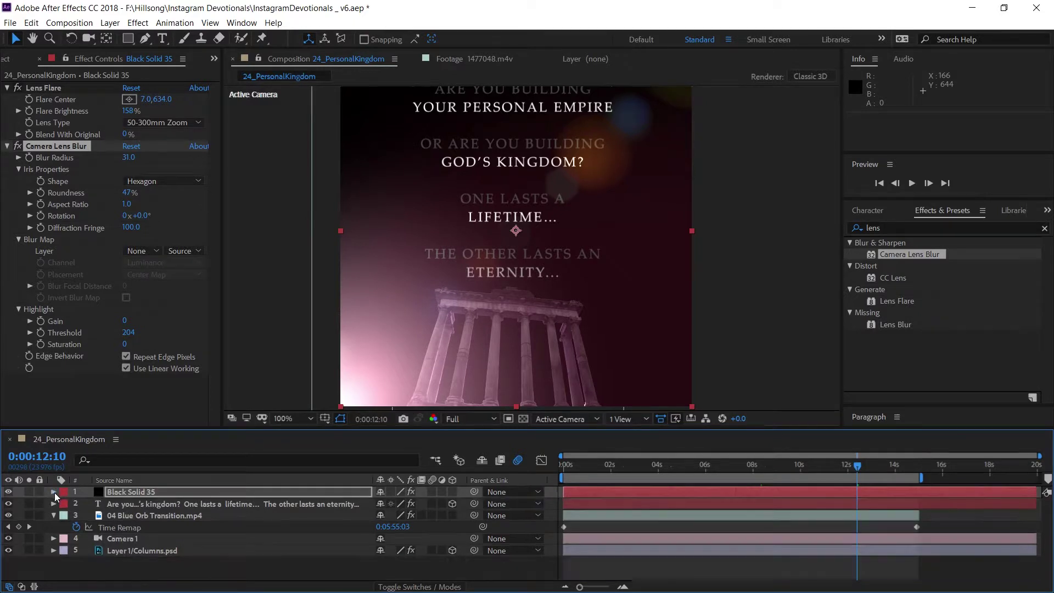
pyautogui.rightClick(117, 569)
pyautogui.moveTo(173, 437)
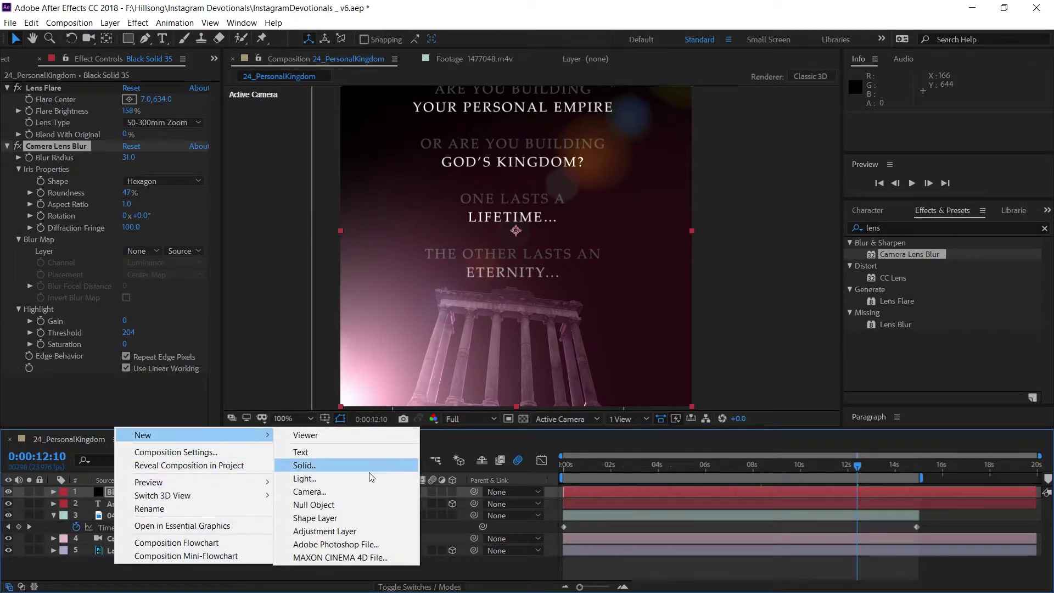
pyautogui.click(395, 528)
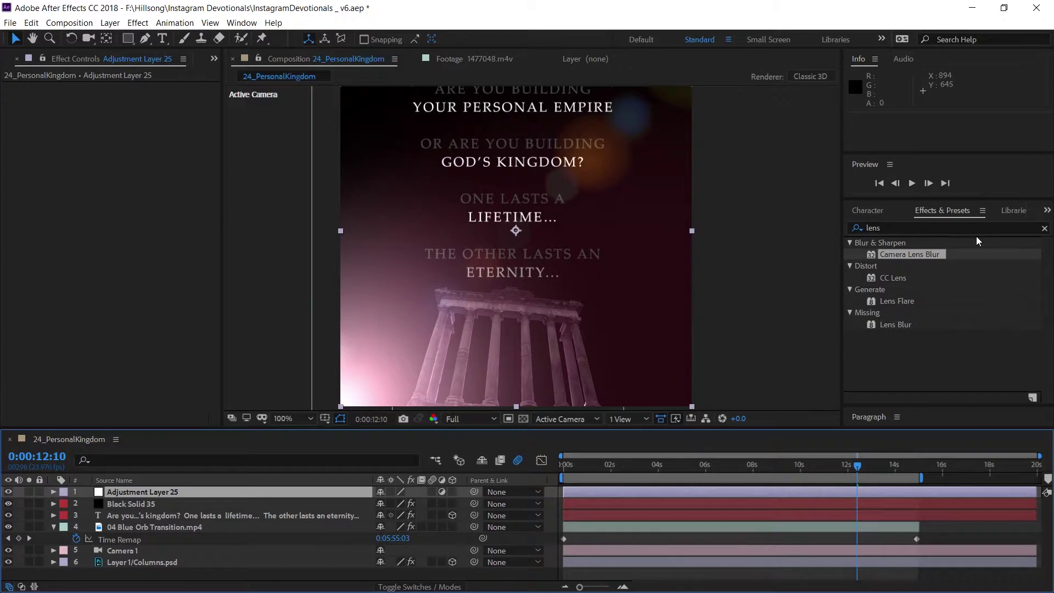
# Step: Find the grain effects, apply Add Grain to the adjustment layer, and set its viewing mode to Final Output
pyautogui.click(846, 228)
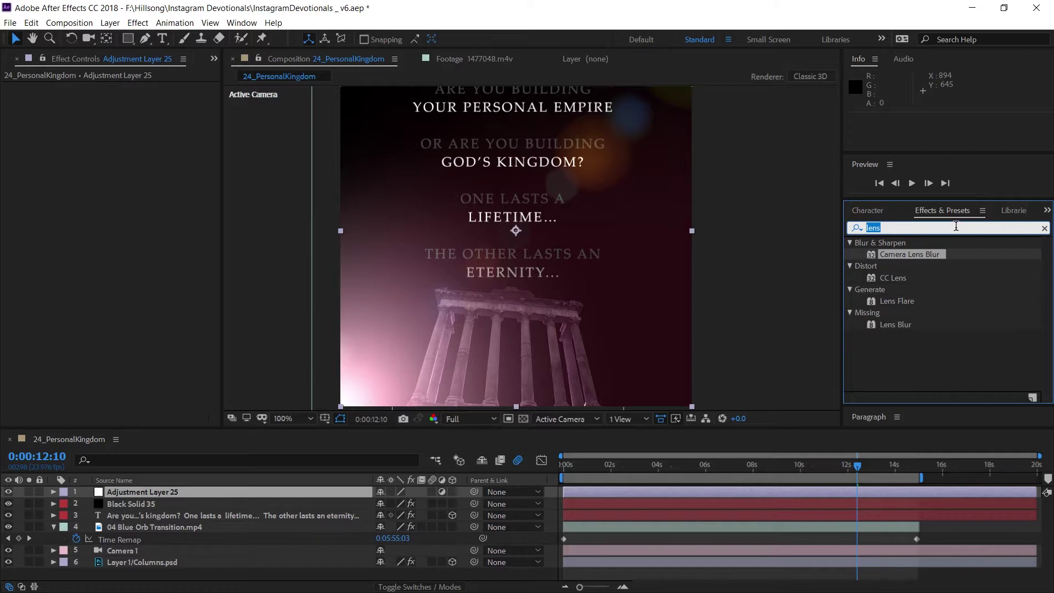
pyautogui.write('grain')
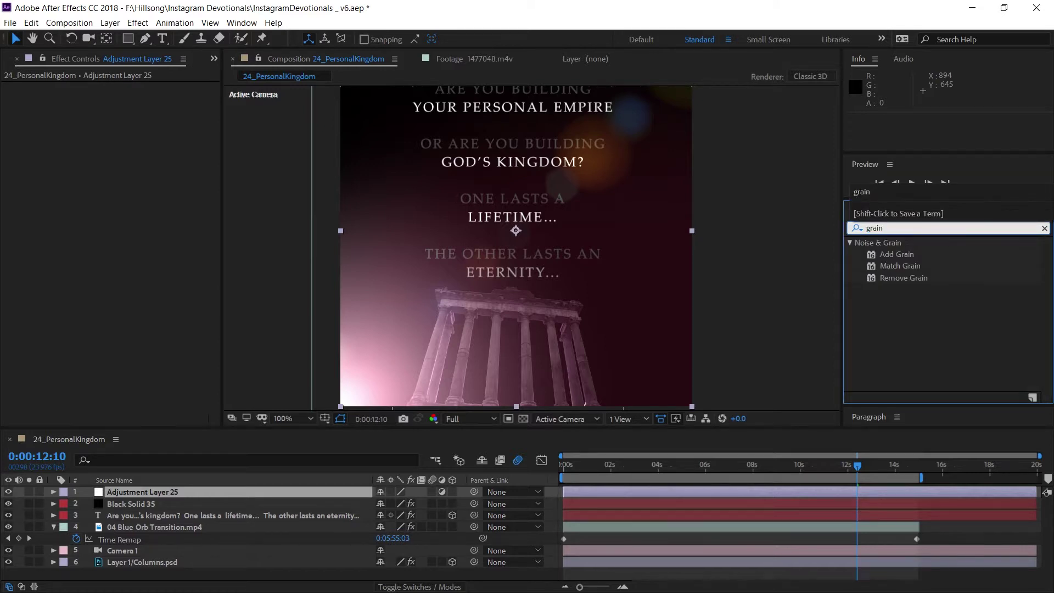
pyautogui.moveTo(877, 252); pyautogui.dragTo(653, 488)
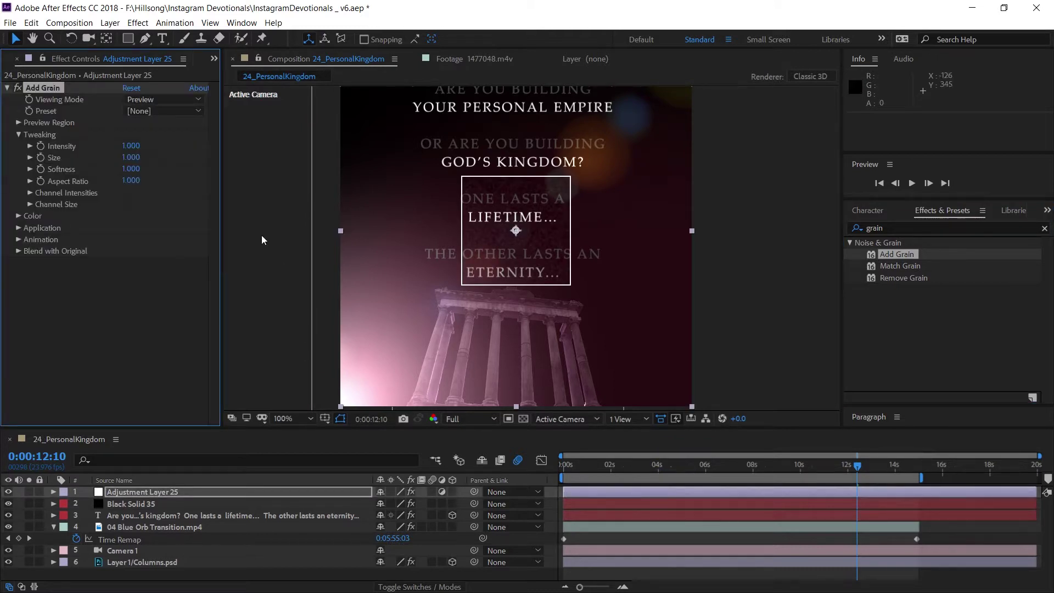
pyautogui.click(182, 99)
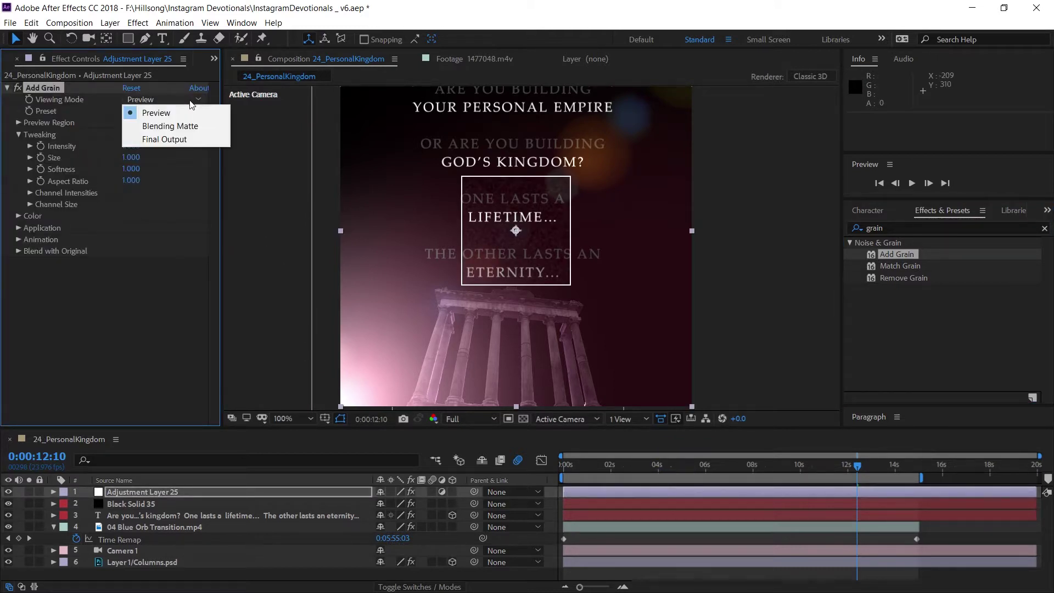
pyautogui.click(183, 139)
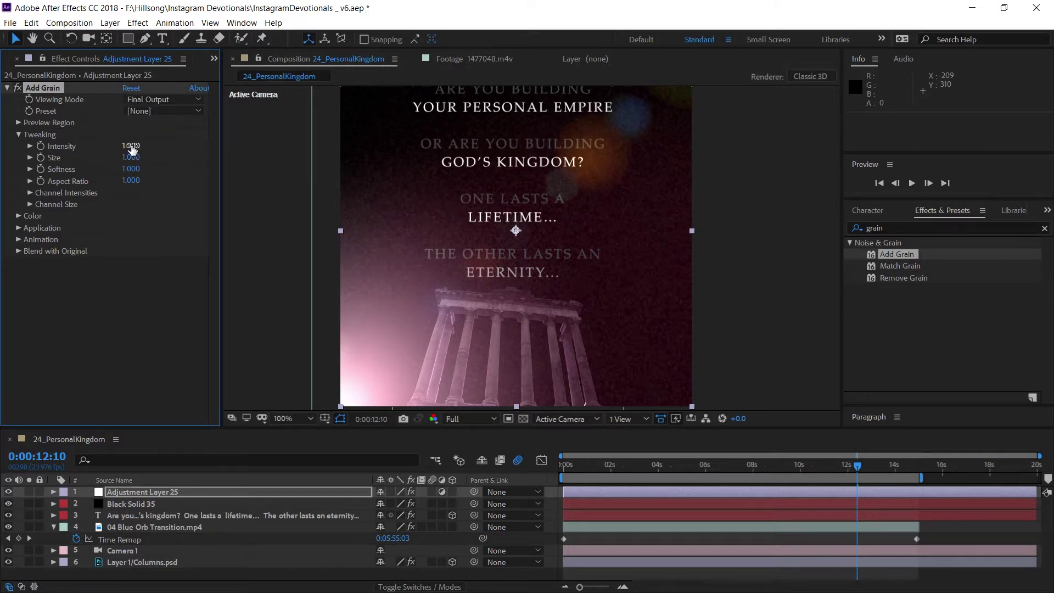
# Step: Set the grain intensity to 0.300 and size to 0.900, and check the frames at 0:00:05:14 and 0:00:03:00
pyautogui.moveTo(131, 147); pyautogui.dragTo(128, 172)
pyautogui.moveTo(132, 157); pyautogui.dragTo(150, 157)
pyautogui.click(697, 465)
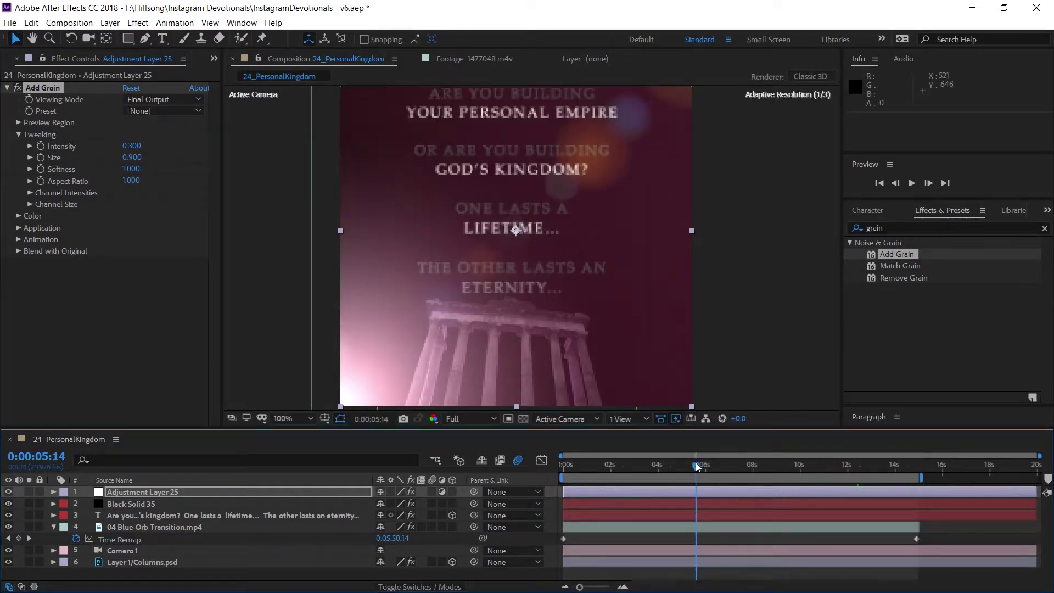
pyautogui.press('.')
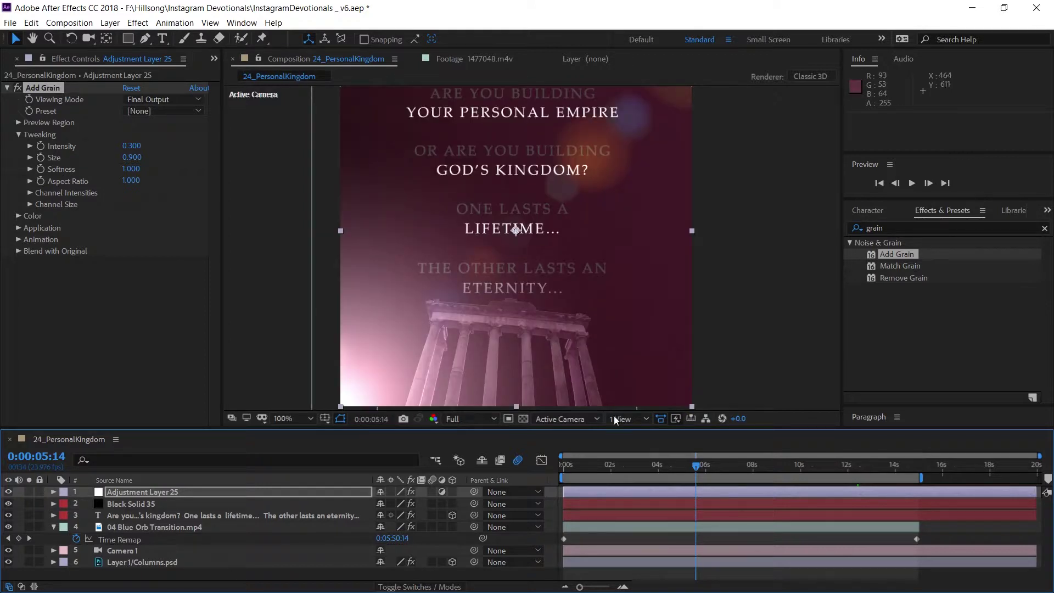
pyautogui.moveTo(631, 465)
pyautogui.mouseDown()
pyautogui.moveTo(601, 463)
pyautogui.moveTo(634, 466)
pyautogui.mouseUp()
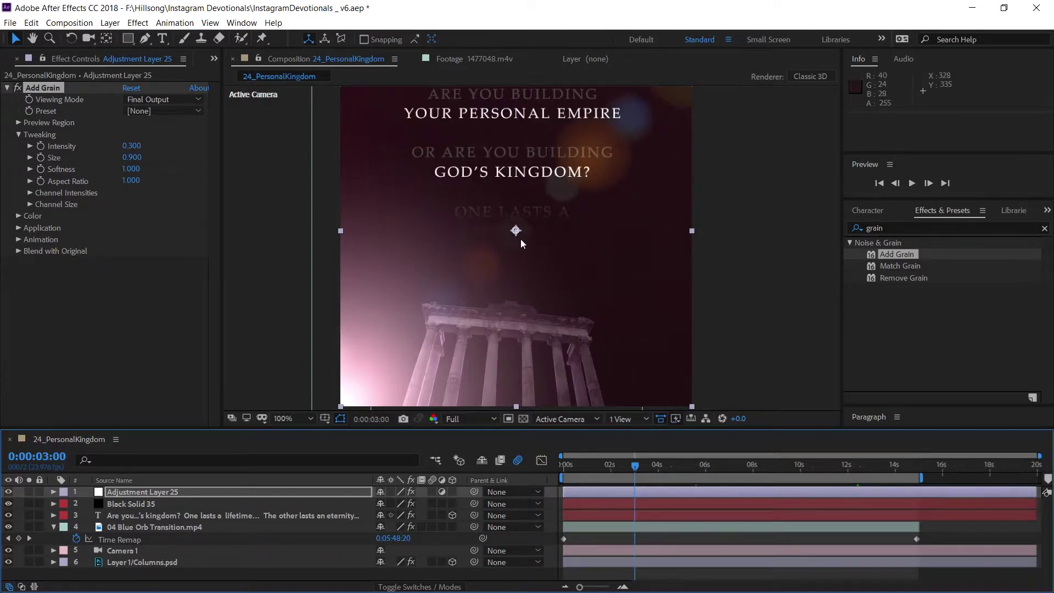
# Step: Search the effects for "edge" and apply Roughen Edges to the text layer
pyautogui.click(152, 517)
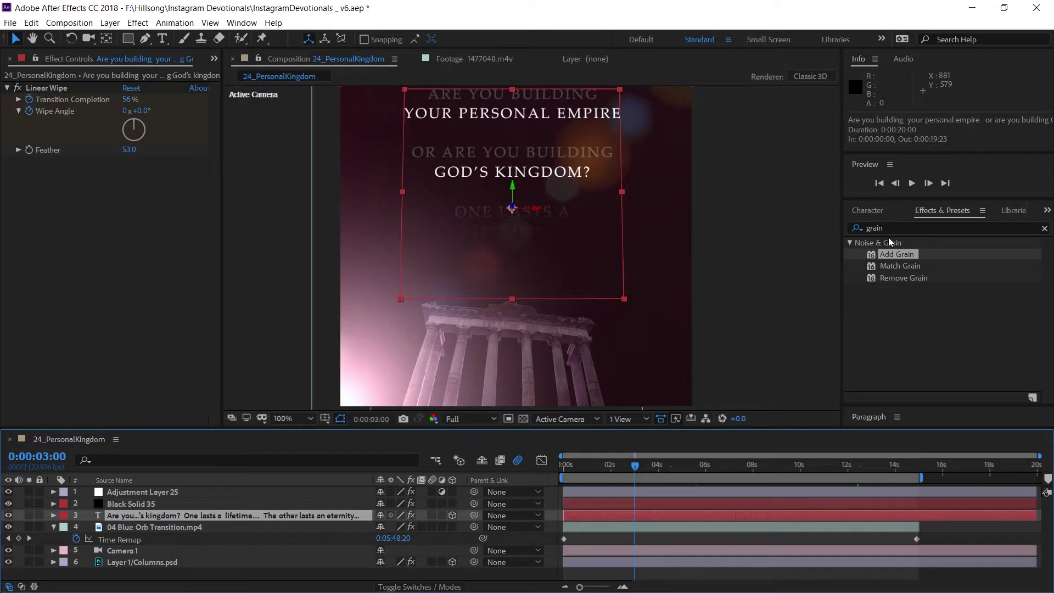
pyautogui.click(899, 226)
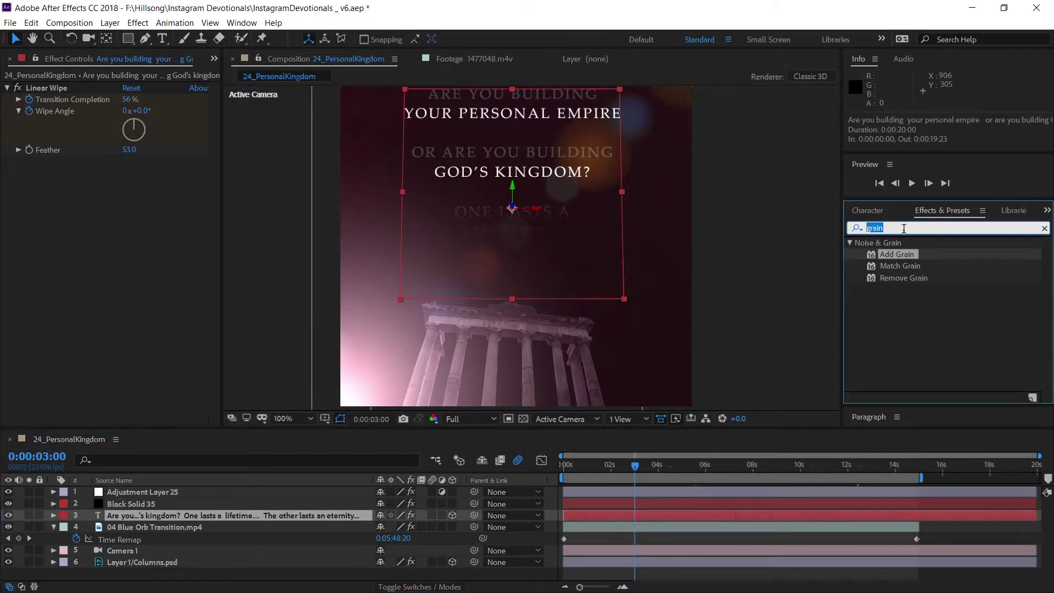
pyautogui.write('edge')
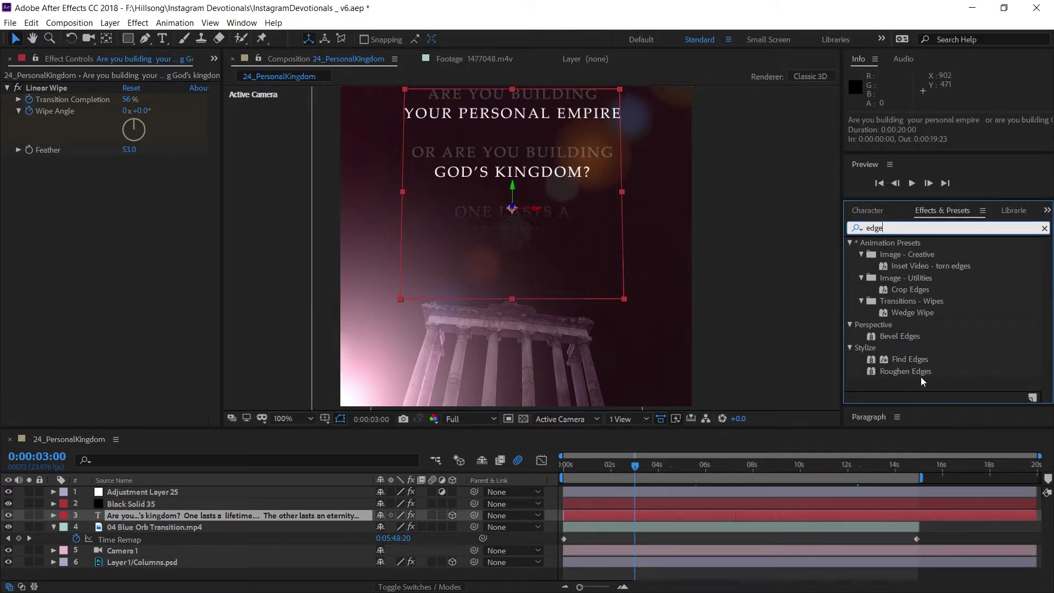
pyautogui.moveTo(910, 371); pyautogui.dragTo(646, 512)
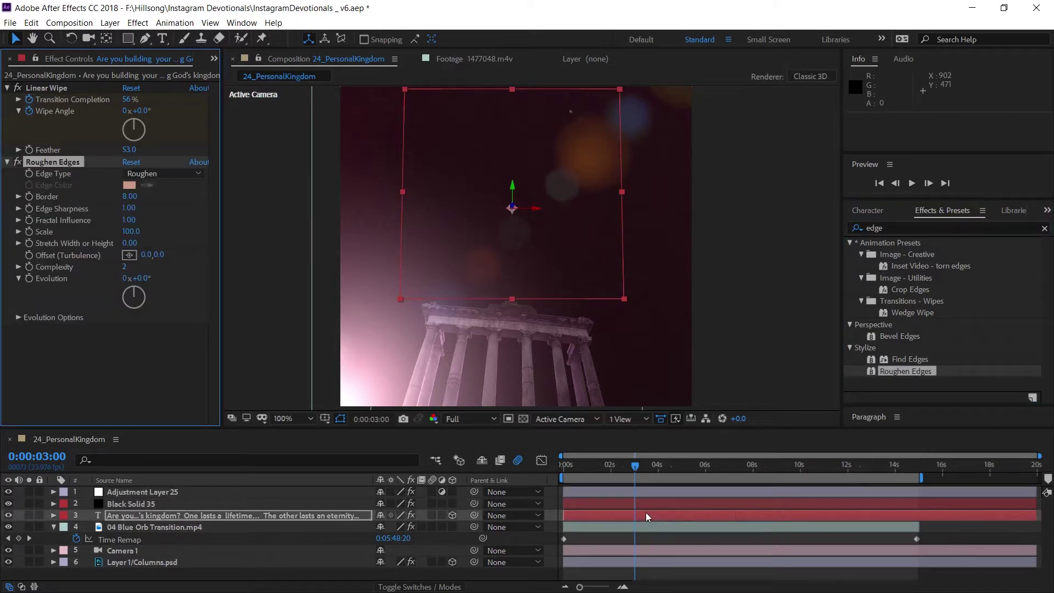
pyautogui.click(444, 295)
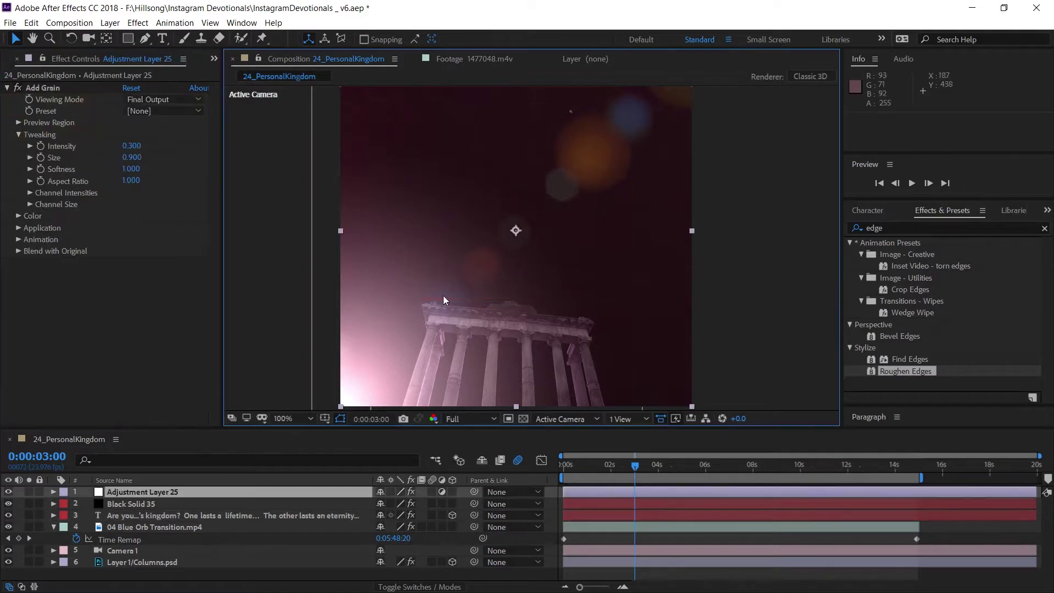
pyautogui.hotkey('ctrl', 'z')
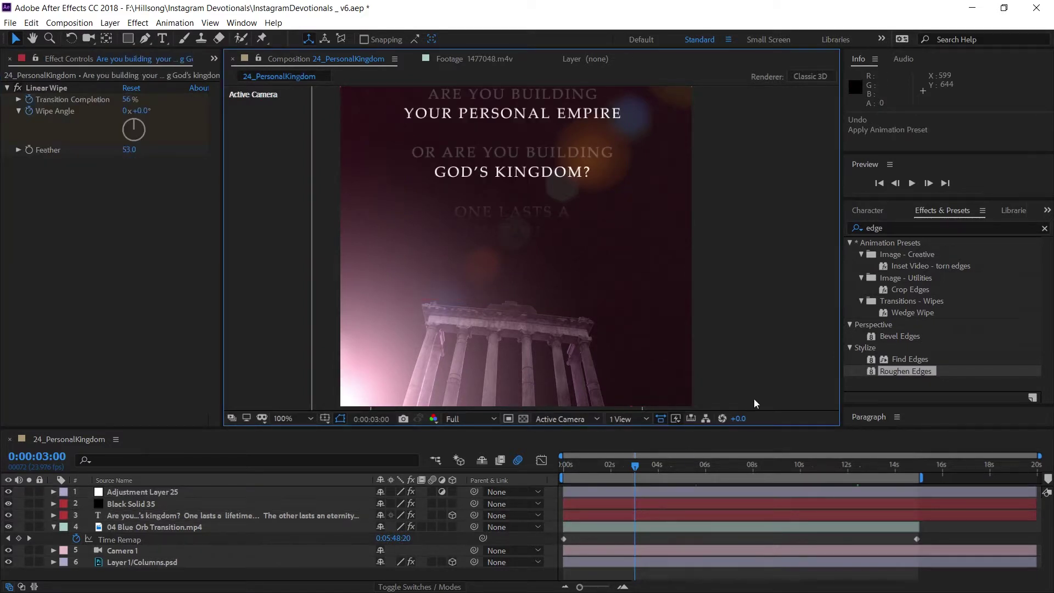
pyautogui.moveTo(875, 372); pyautogui.dragTo(677, 518)
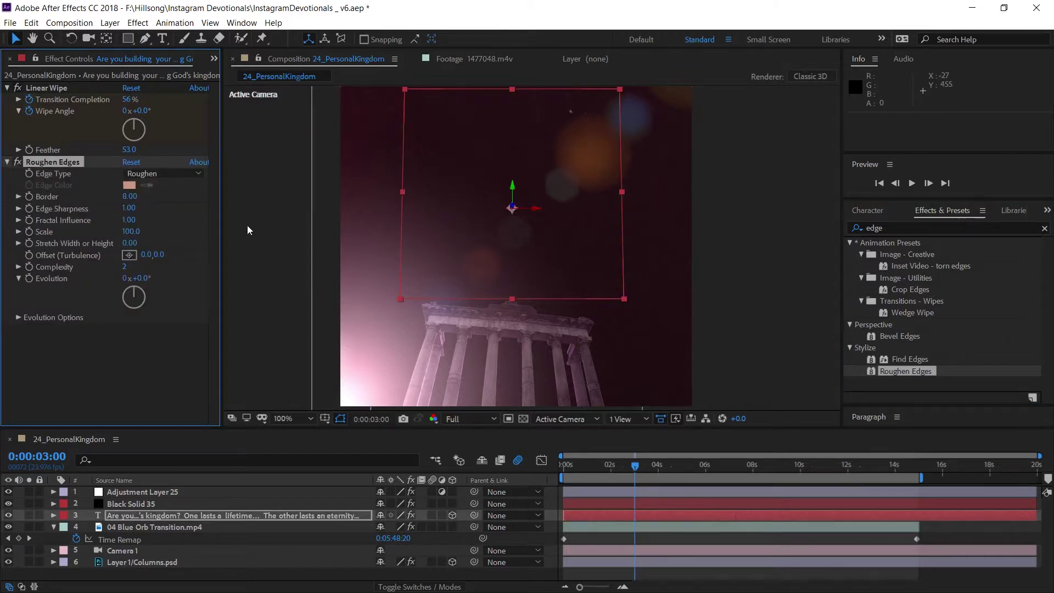
# Step: Set the text's Roughen Edges border to 0.20 and edge sharpness to 0.79, and inspect the lettering up close
pyautogui.moveTo(131, 197); pyautogui.dragTo(2, 201)
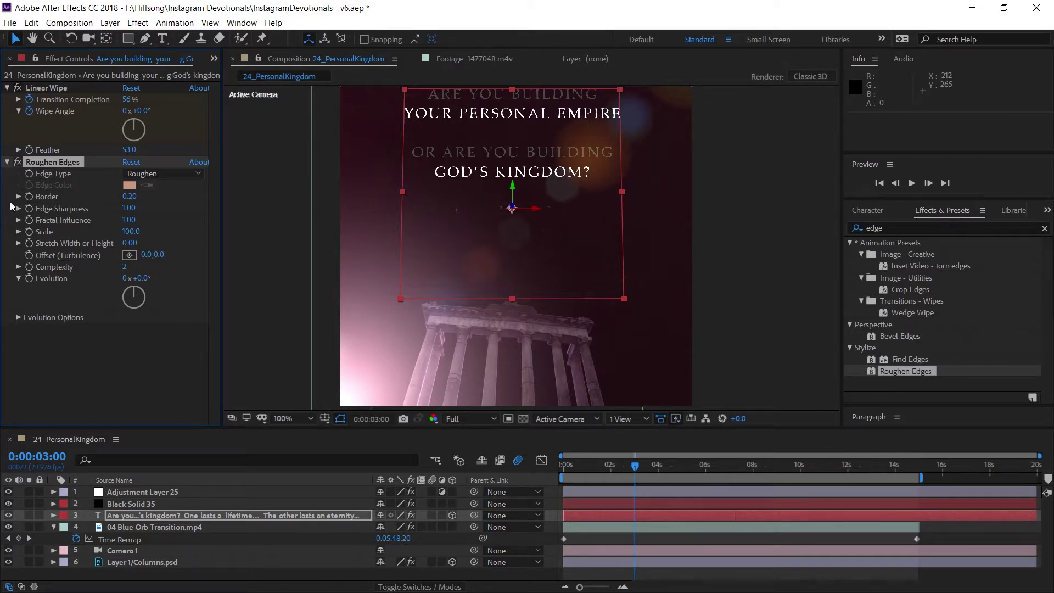
pyautogui.moveTo(128, 208)
pyautogui.mouseDown()
pyautogui.moveTo(147, 245)
pyautogui.moveTo(113, 209)
pyautogui.mouseUp()
pyautogui.press('.')
pyautogui.press('h')
pyautogui.moveTo(495, 164); pyautogui.dragTo(495, 318)
pyautogui.scroll(1, 495, 317)
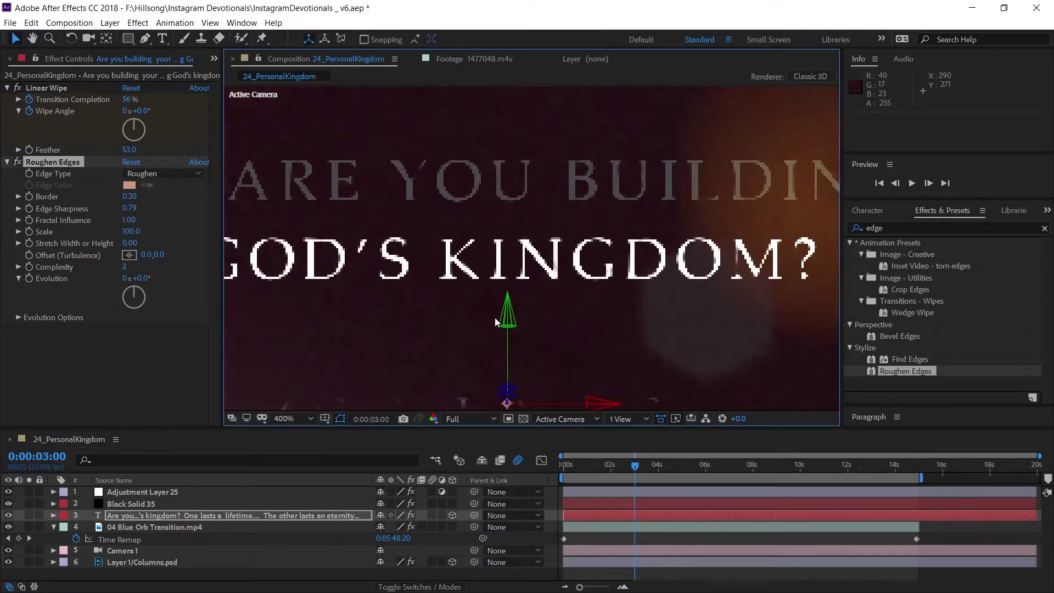
pyautogui.moveTo(484, 235); pyautogui.dragTo(499, 309)
pyautogui.scroll(-1, 484, 283)
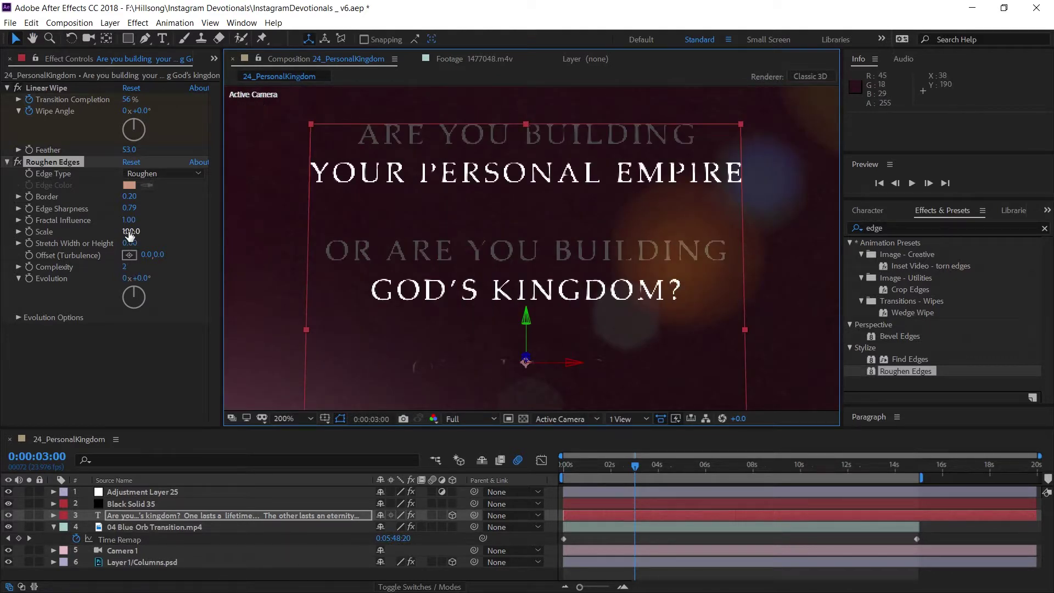
# Step: Set the Roughen Edges scale to 59.0 and edge type to Roughen Color, and check the text at 0:00:08:18
pyautogui.moveTo(130, 234); pyautogui.dragTo(97, 238)
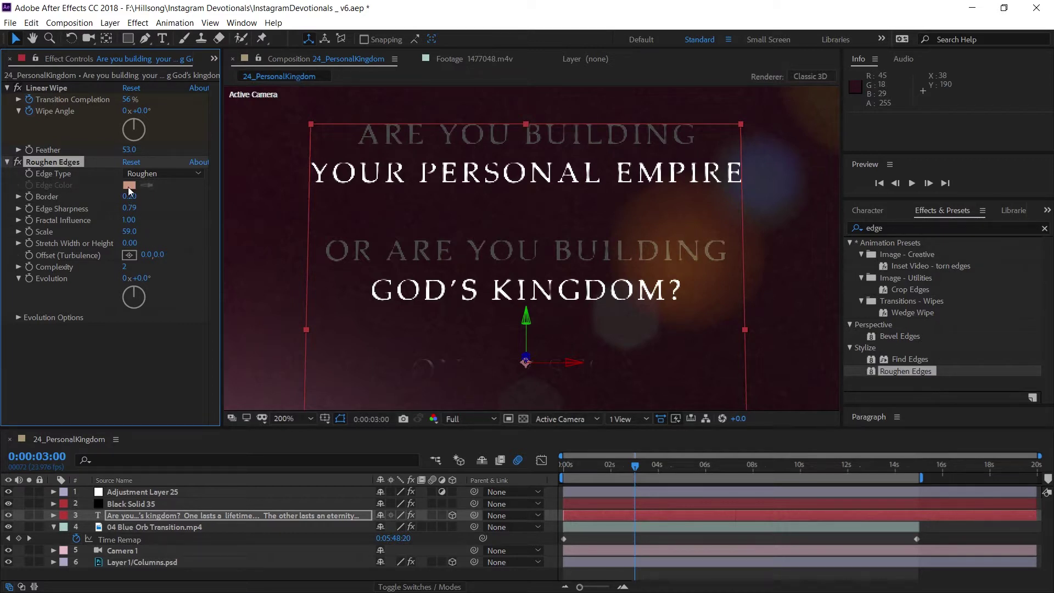
pyautogui.click(144, 174)
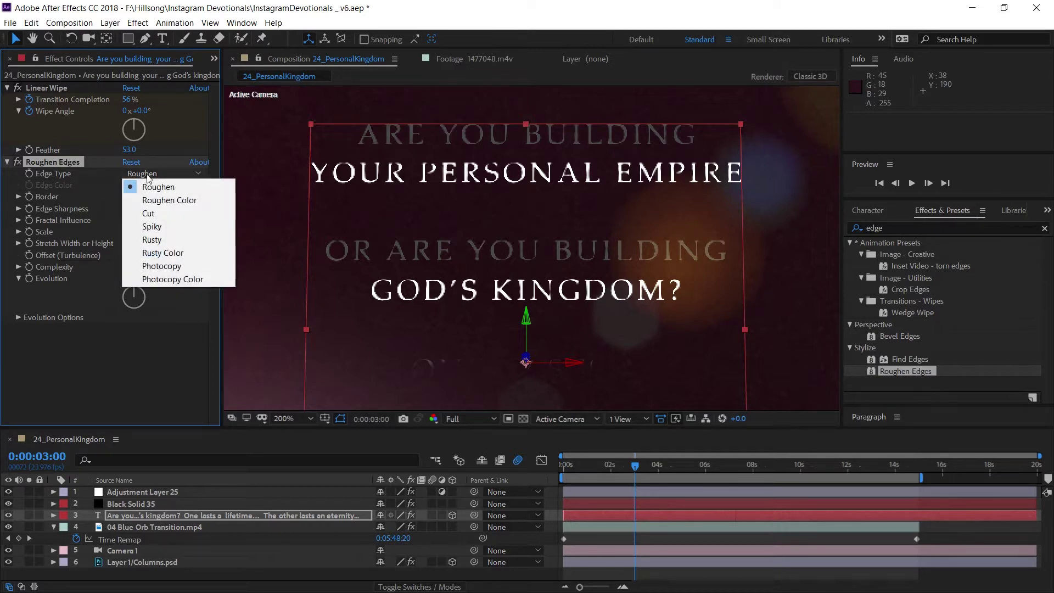
pyautogui.click(158, 201)
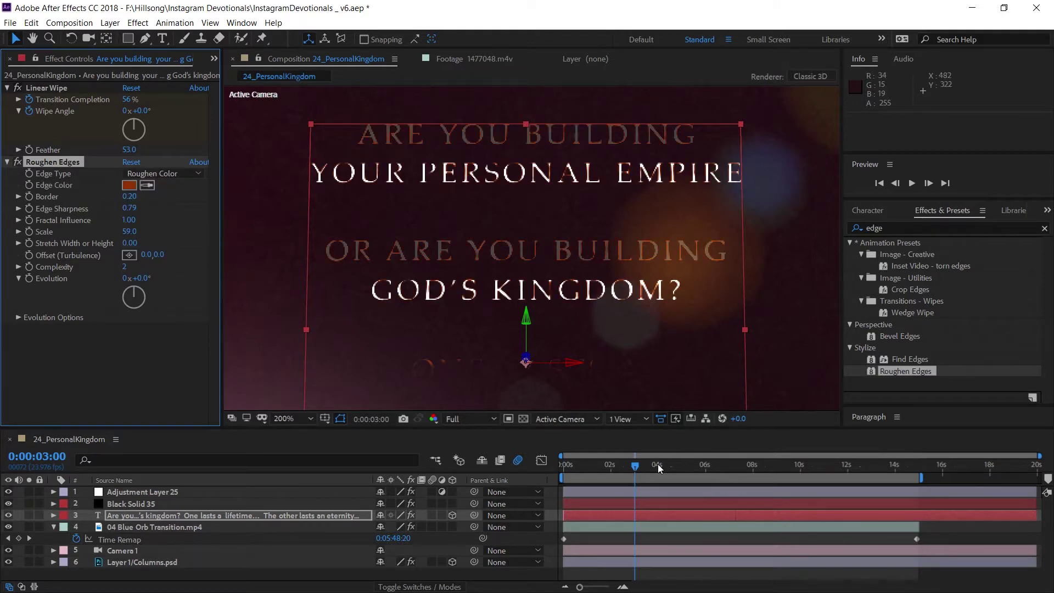
pyautogui.moveTo(658, 464); pyautogui.dragTo(724, 465)
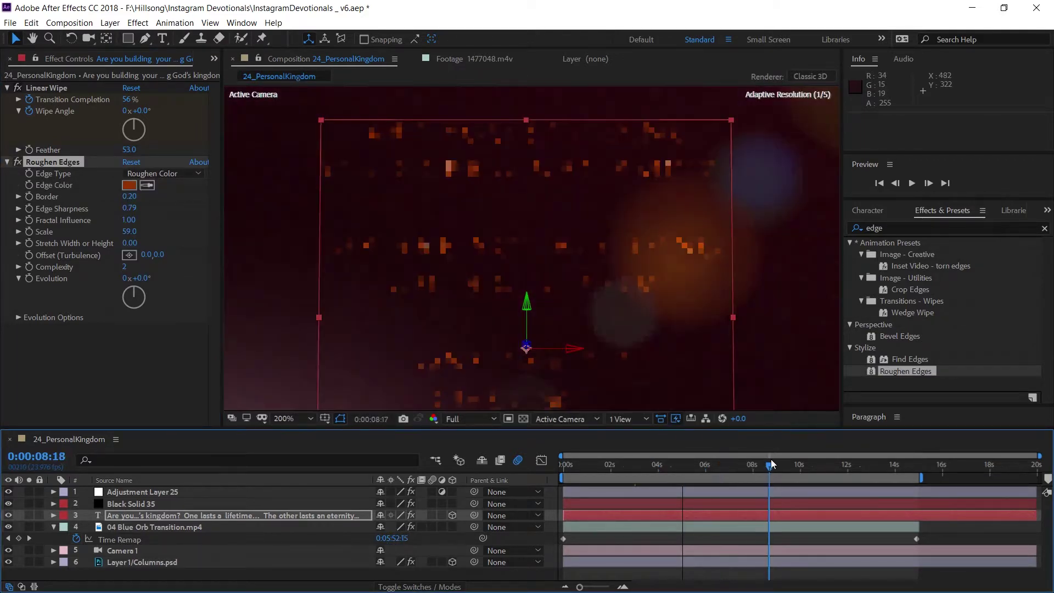
pyautogui.click(771, 464)
pyautogui.press(',')
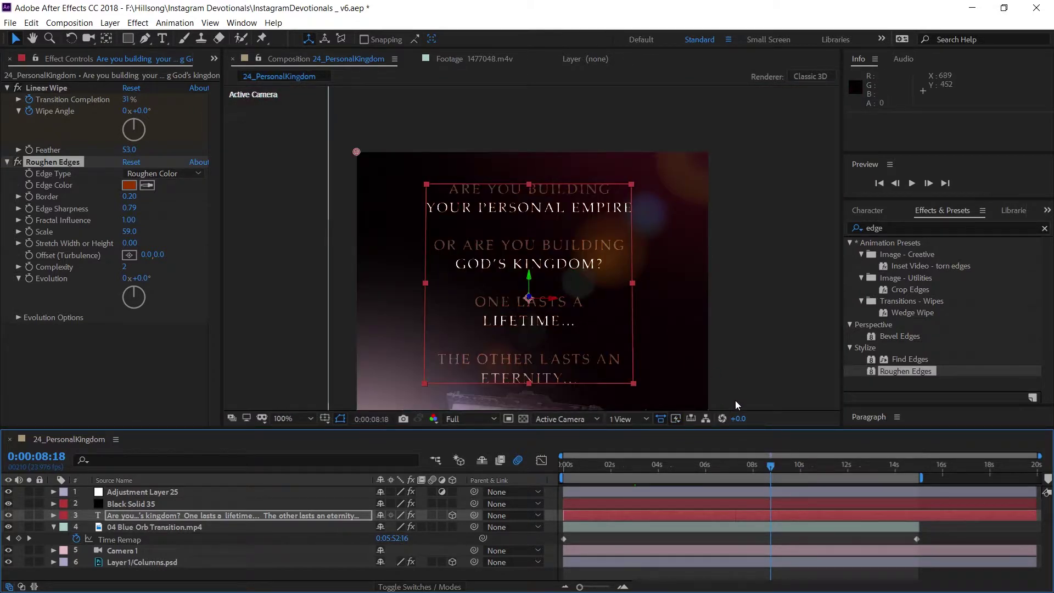
# Step: Change the text's Roughen Edges edge color to bright red
pyautogui.click(130, 185)
pyautogui.moveTo(653, 250)
pyautogui.mouseDown()
pyautogui.moveTo(612, 266)
pyautogui.moveTo(699, 180)
pyautogui.mouseUp()
pyautogui.moveTo(757, 153); pyautogui.dragTo(758, 104)
pyautogui.click(874, 115)
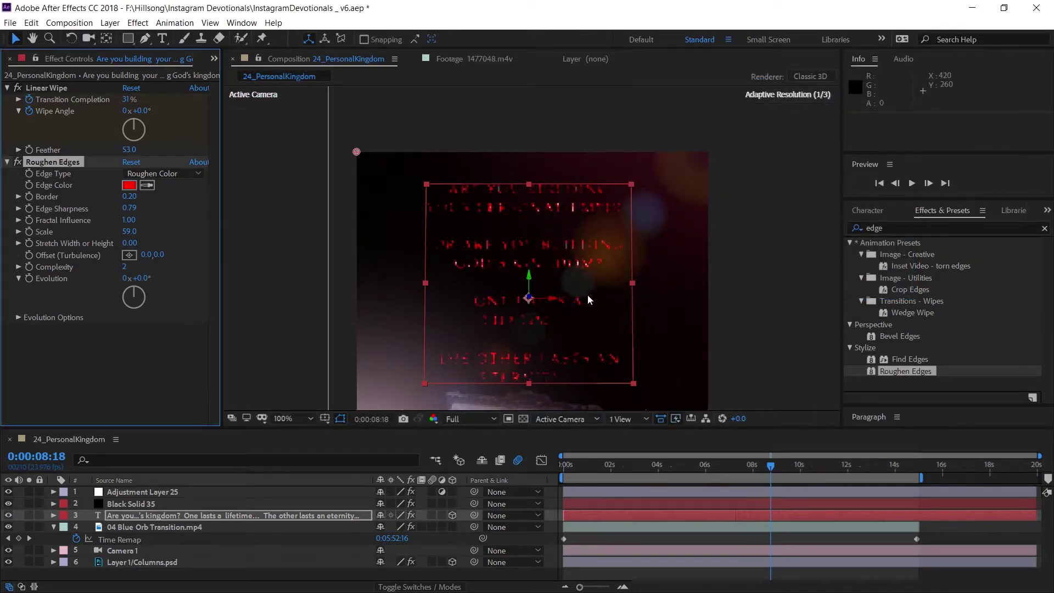
# Step: Try Spiky for the text's Roughen Edges, set the edge type to Rusty, and check the text at 0:00:05:18 and 0:00:08:21
pyautogui.press('.')
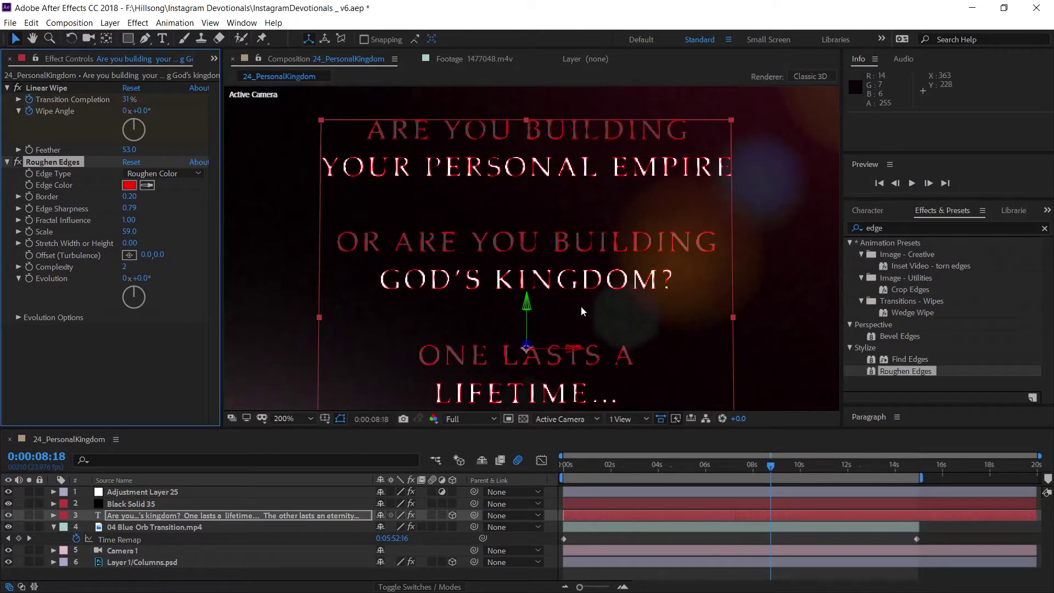
pyautogui.click(163, 173)
pyautogui.click(156, 220)
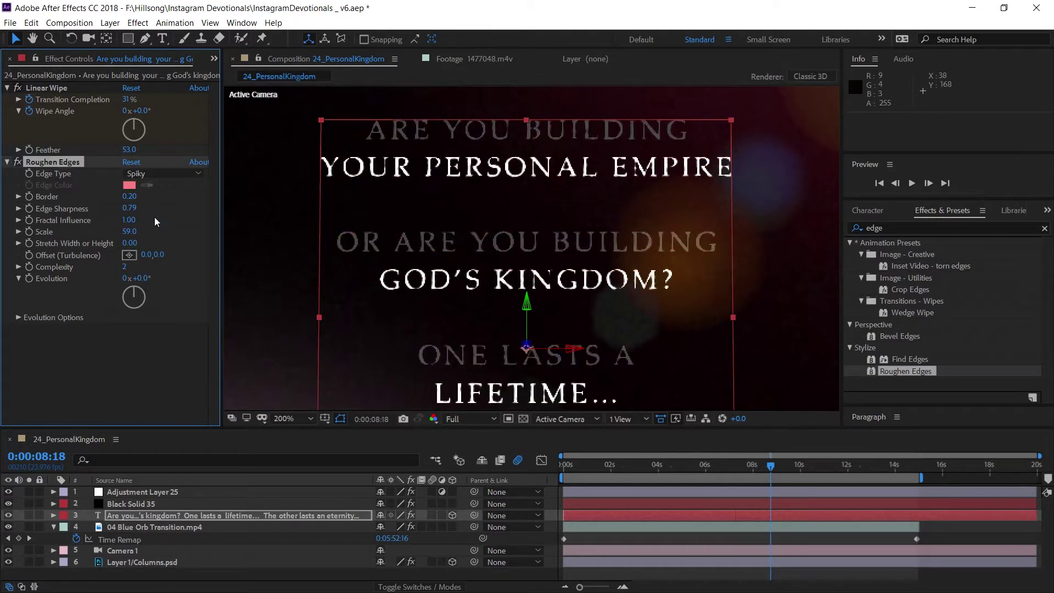
pyautogui.click(160, 173)
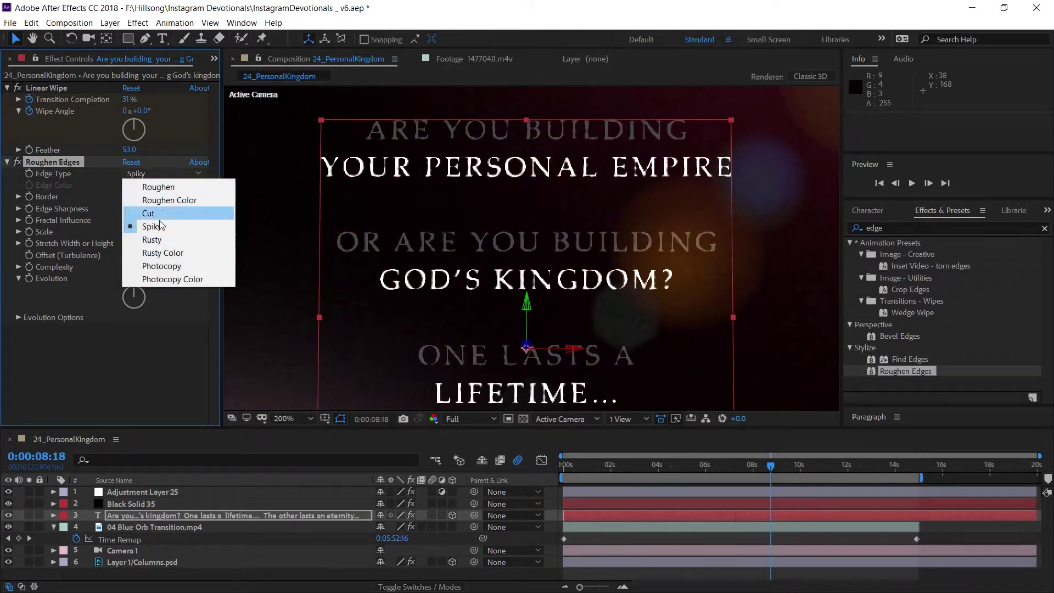
pyautogui.click(160, 241)
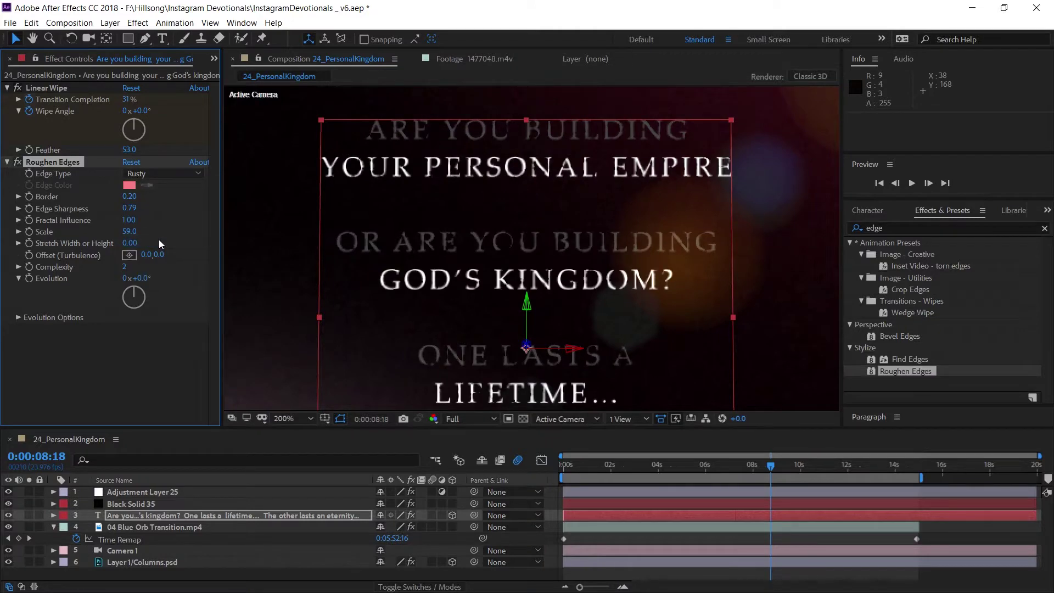
pyautogui.moveTo(581, 463); pyautogui.dragTo(712, 470)
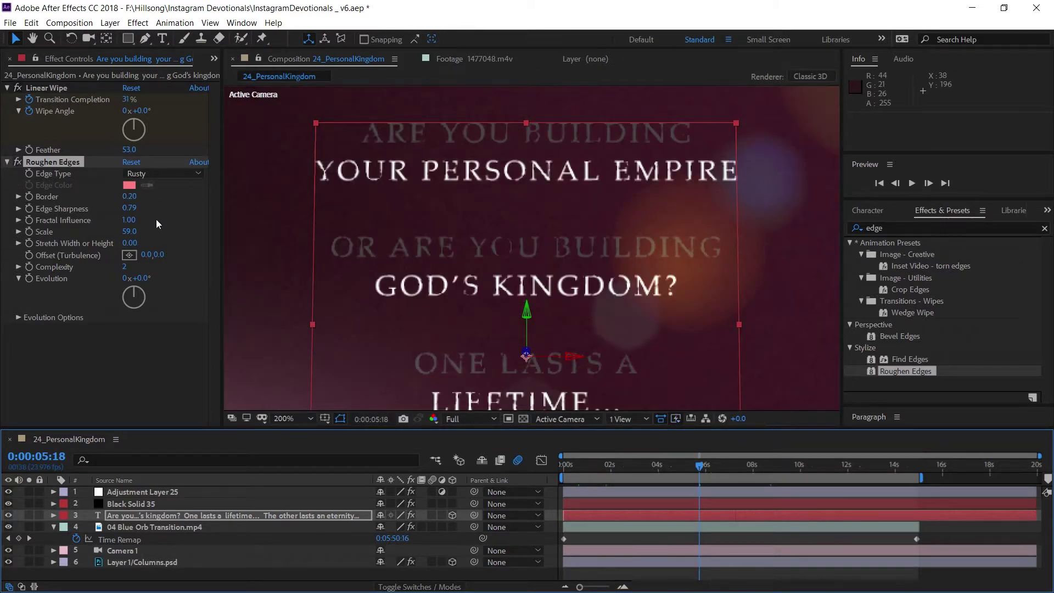
pyautogui.press(',')
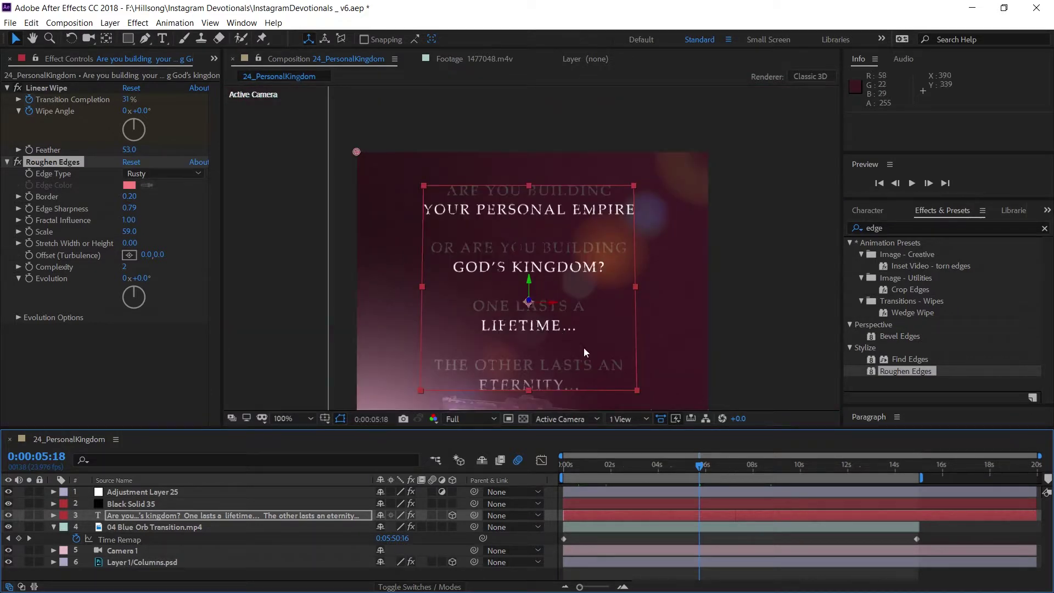
pyautogui.moveTo(744, 456); pyautogui.dragTo(769, 459)
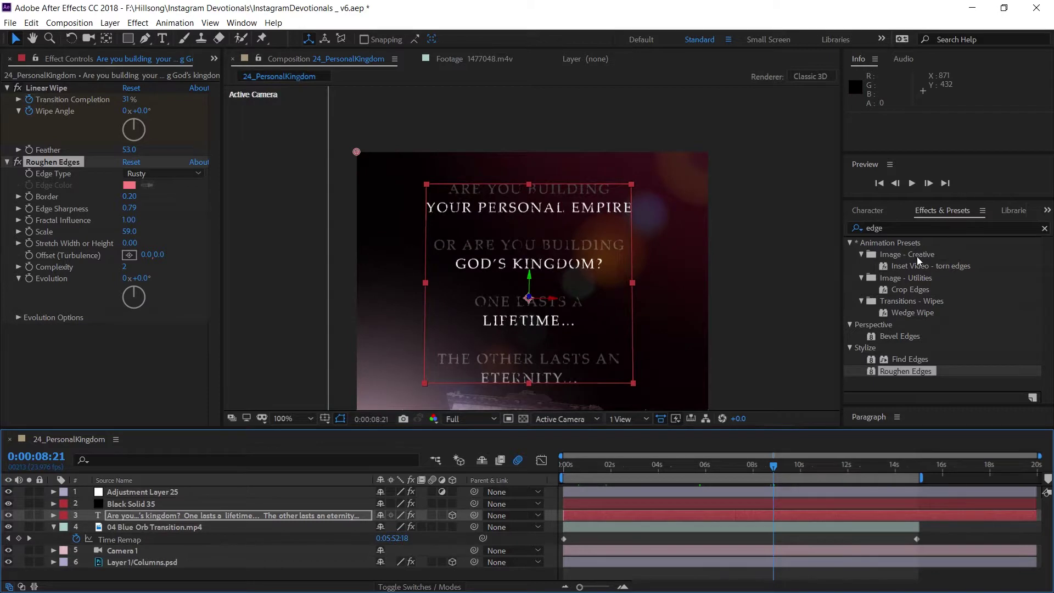
pyautogui.press(',')
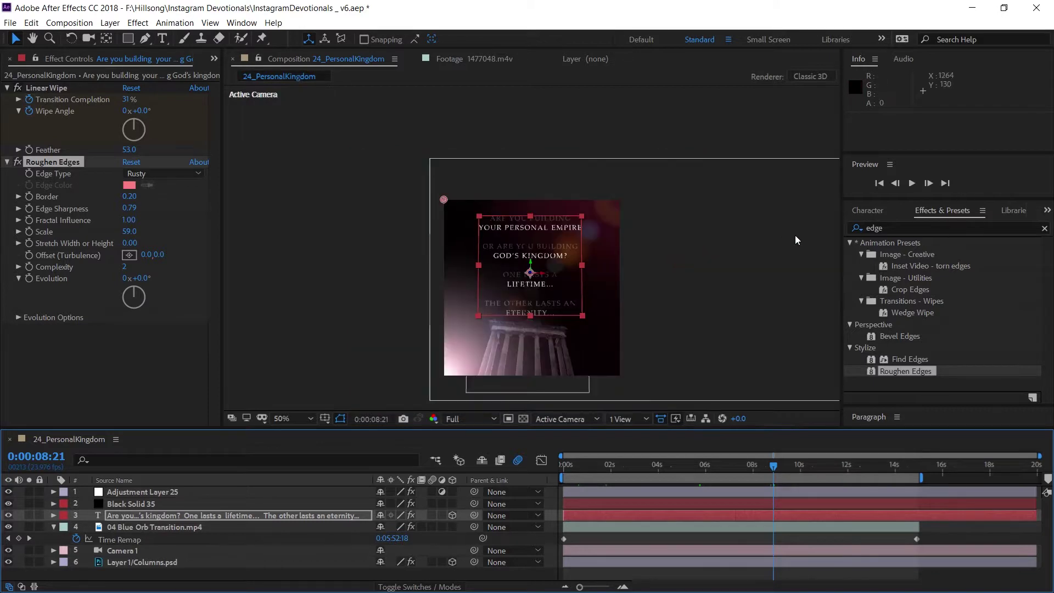
# Step: Search the effects for "shadow" and apply Drop Shadow to the text layer
pyautogui.click(932, 231)
pyautogui.doubleClick(879, 228)
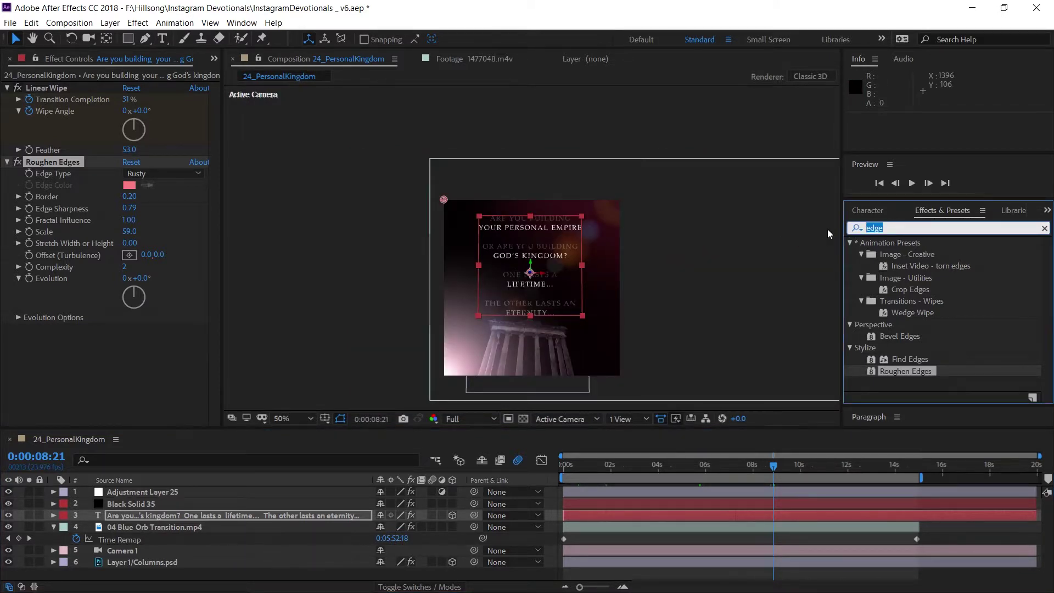
pyautogui.write('shadow')
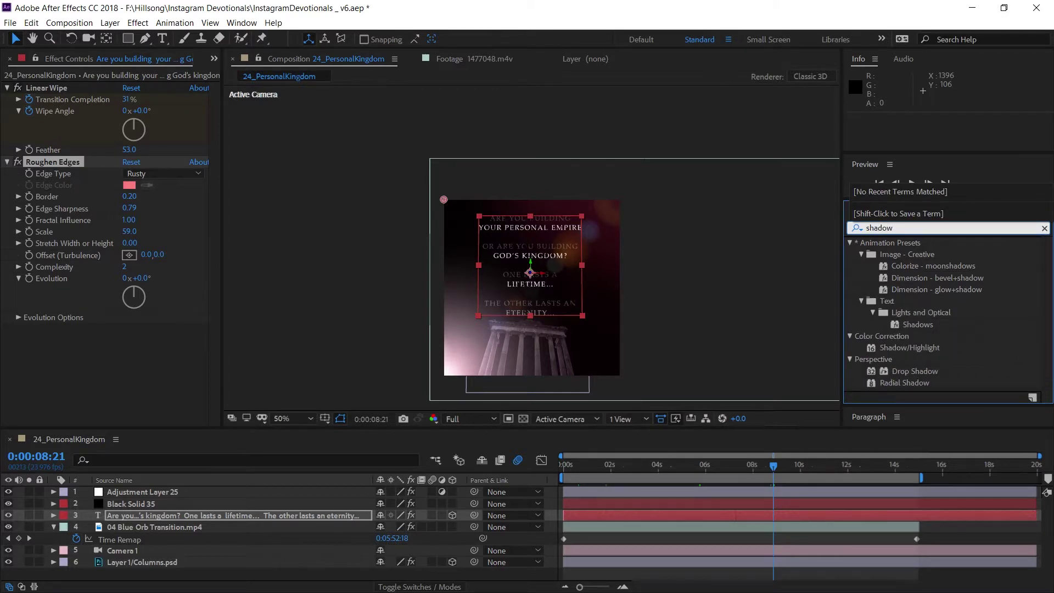
pyautogui.moveTo(906, 374); pyautogui.dragTo(717, 515)
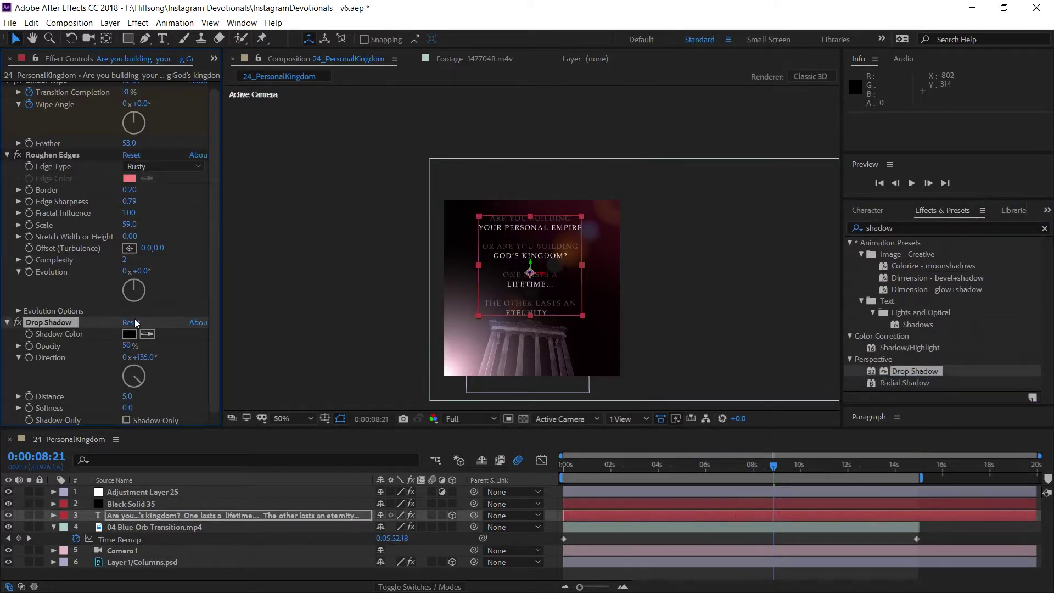
# Step: Set the text's Drop Shadow distance to 0.2 and softness to 3.0, and inspect the lettering up close
pyautogui.scroll(4, 465, 277)
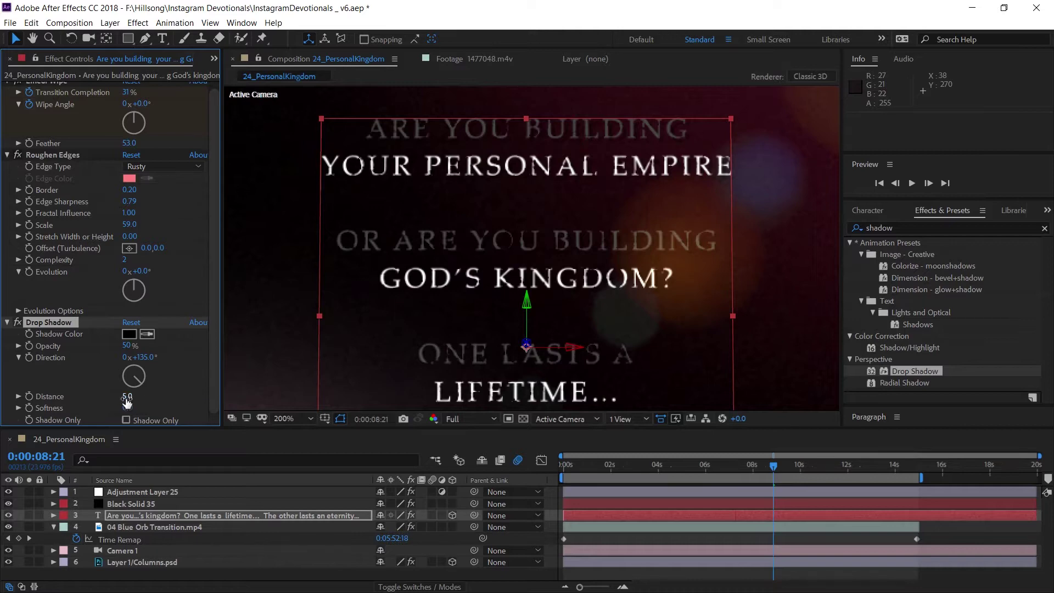
pyautogui.moveTo(125, 395); pyautogui.dragTo(122, 395)
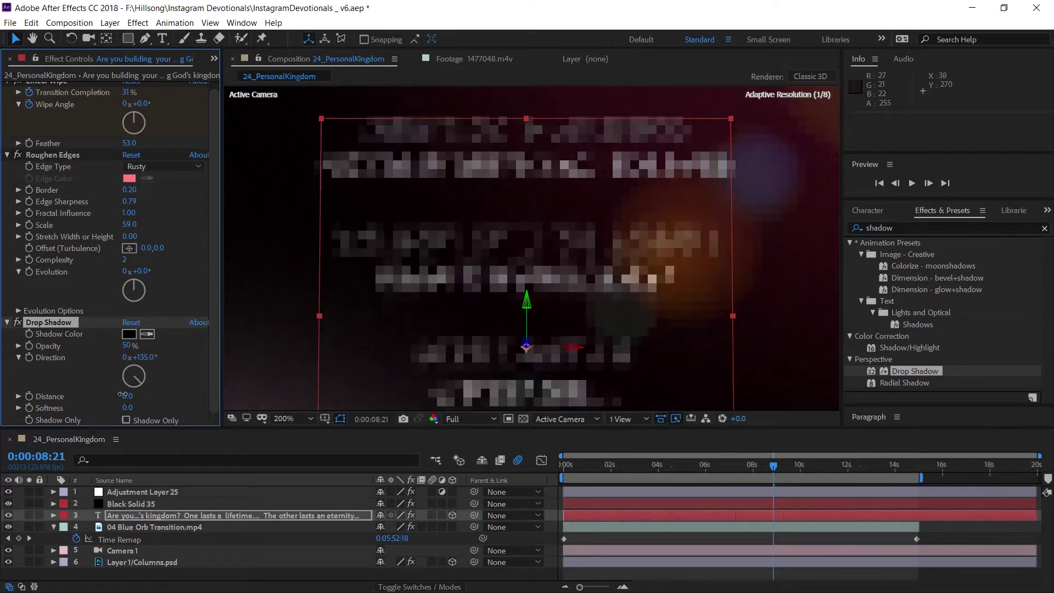
pyautogui.click(124, 392)
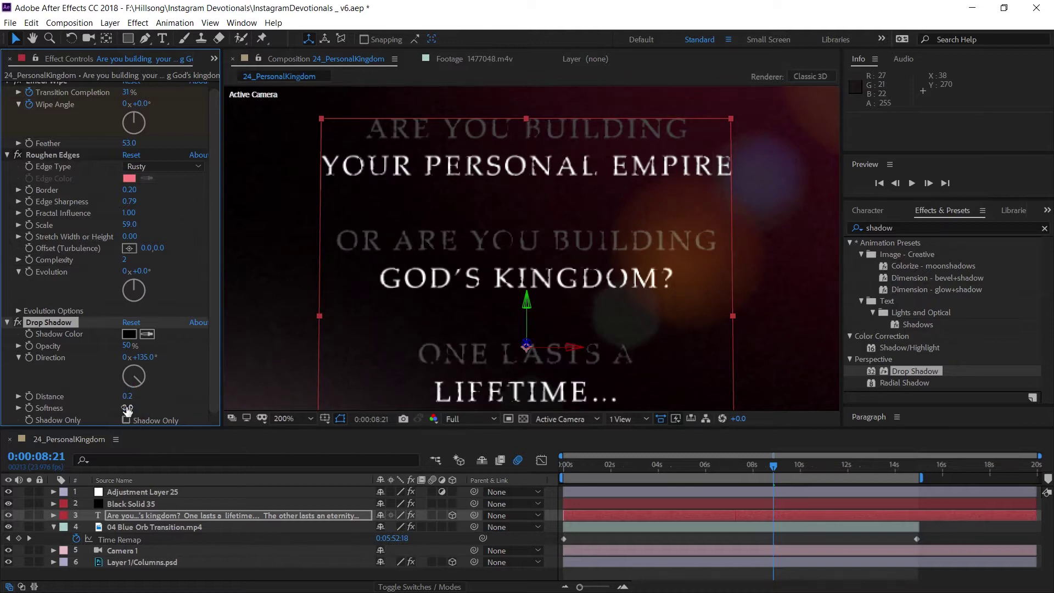
pyautogui.moveTo(127, 409); pyautogui.dragTo(134, 409)
pyautogui.press('.')
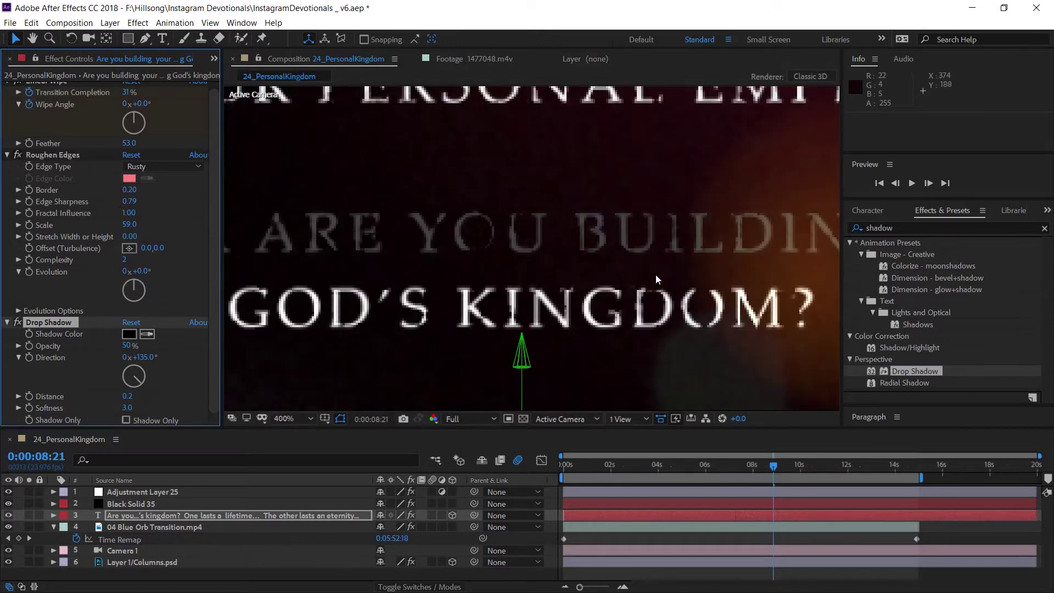
# Step: Try a Drop Shadow distance of 10.0, set it to 5.0, and check the text at several times up to 0:00:11:14
pyautogui.moveTo(126, 395); pyautogui.dragTo(133, 405)
pyautogui.scroll(-2, 541, 272)
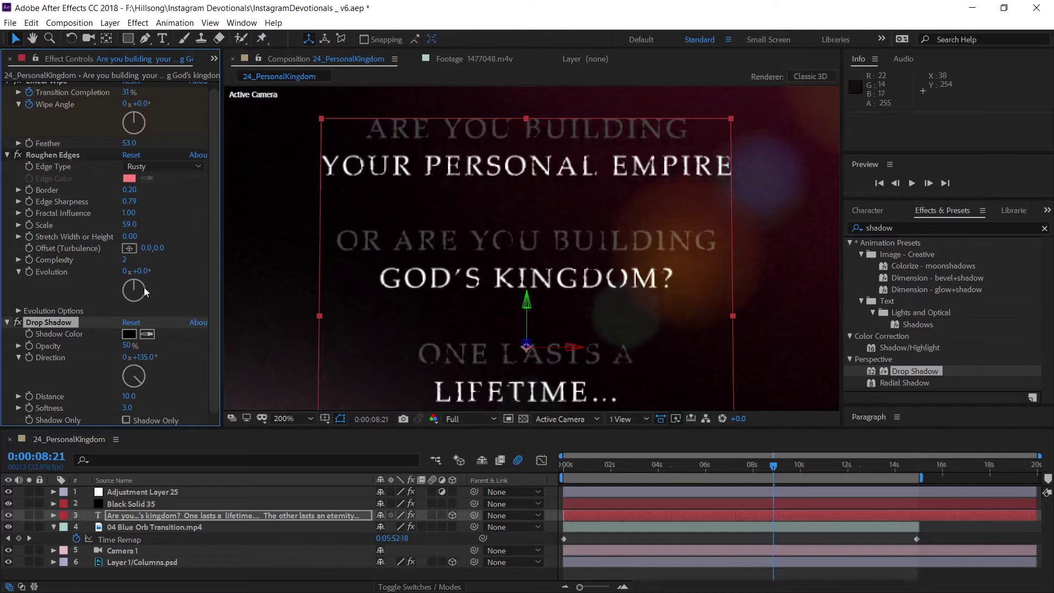
pyautogui.moveTo(130, 395); pyautogui.dragTo(170, 377)
pyautogui.click(125, 395)
pyautogui.press(',')
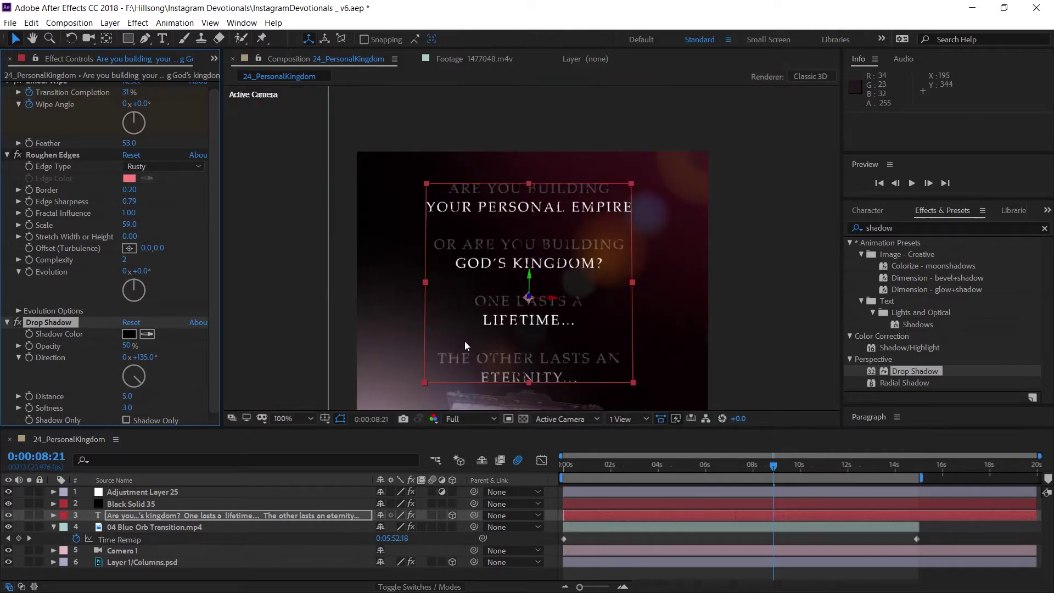
pyautogui.click(614, 466)
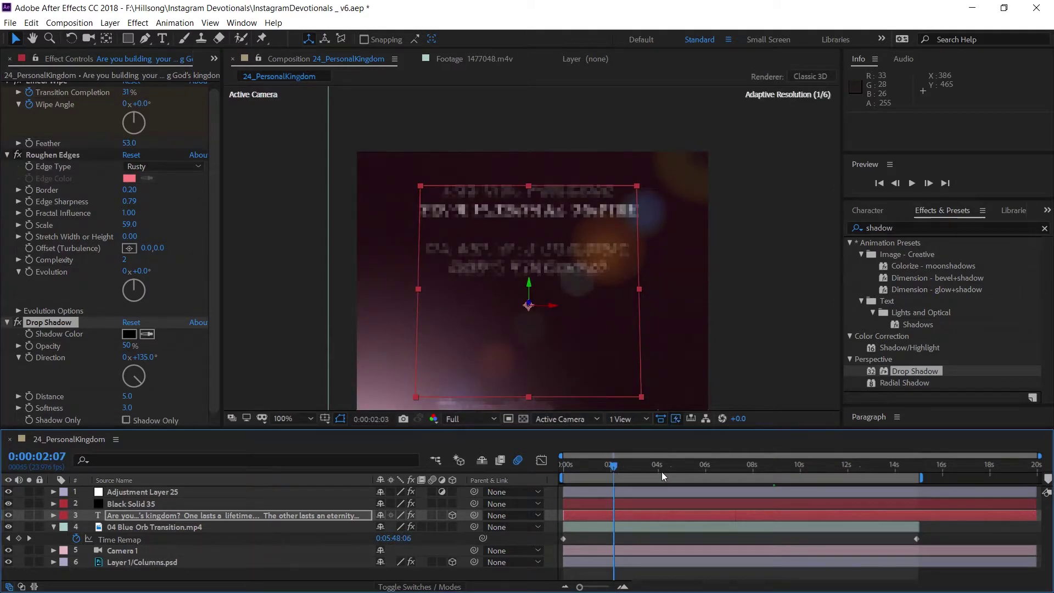
pyautogui.click(708, 466)
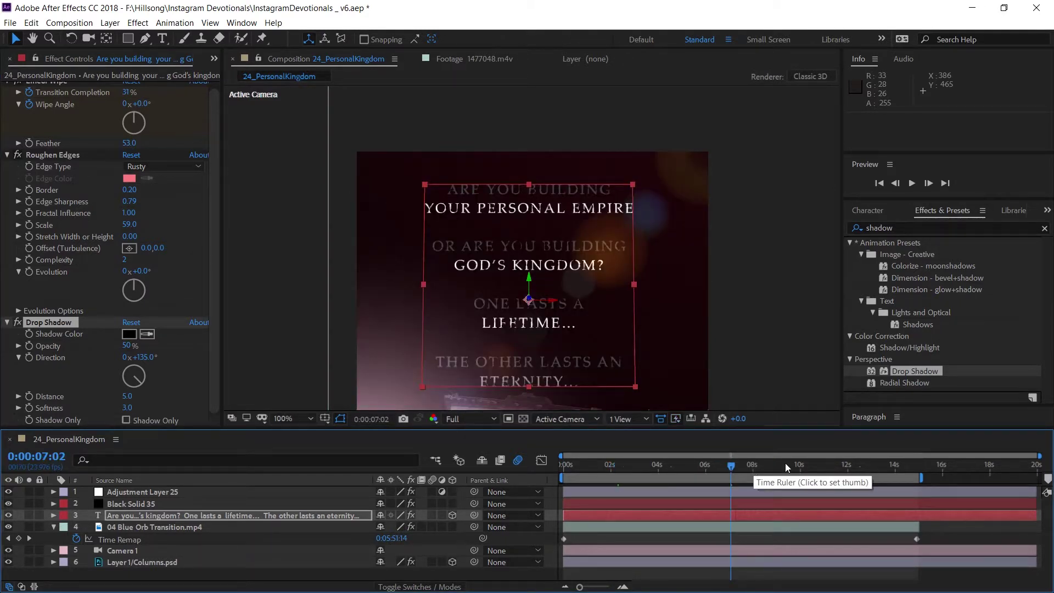
pyautogui.click(785, 465)
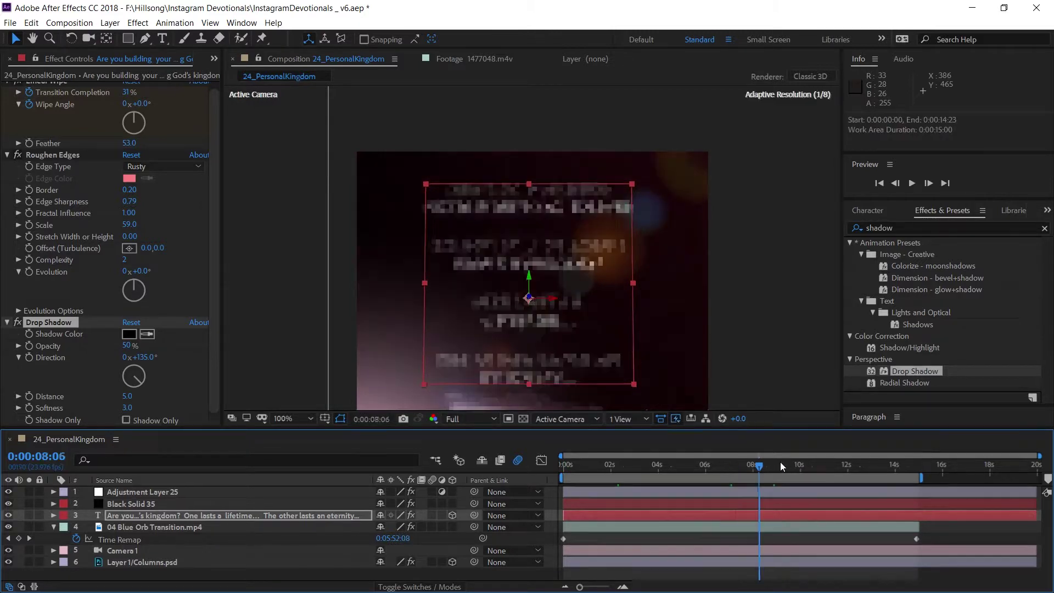
pyautogui.click(838, 465)
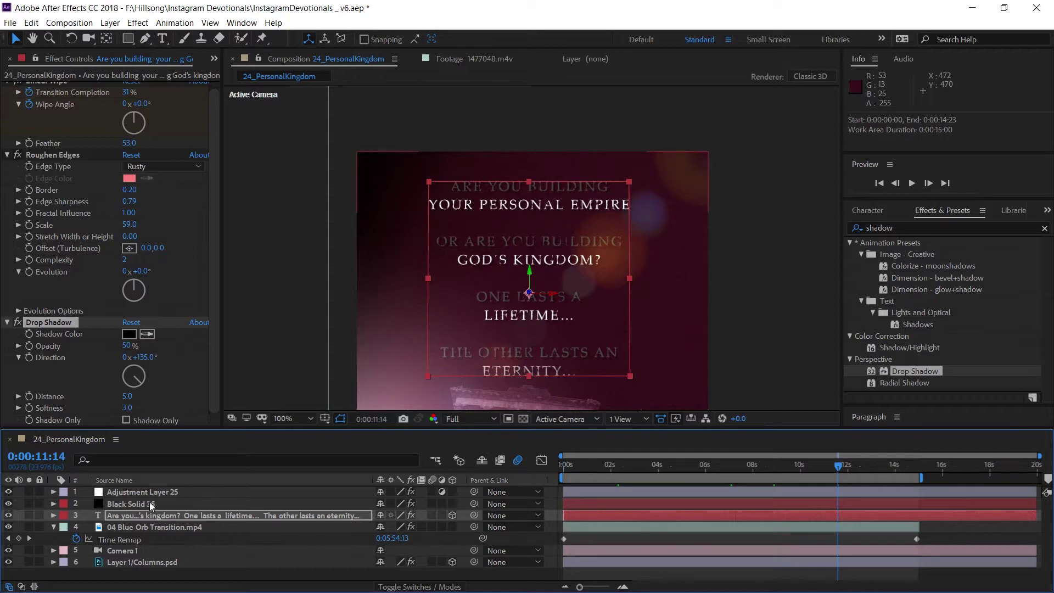
# Step: Move the Black Solid 35 lens flare layer above Adjustment Layer 25 and check the composition at 0:00:13:05
pyautogui.moveTo(151, 505); pyautogui.dragTo(150, 491)
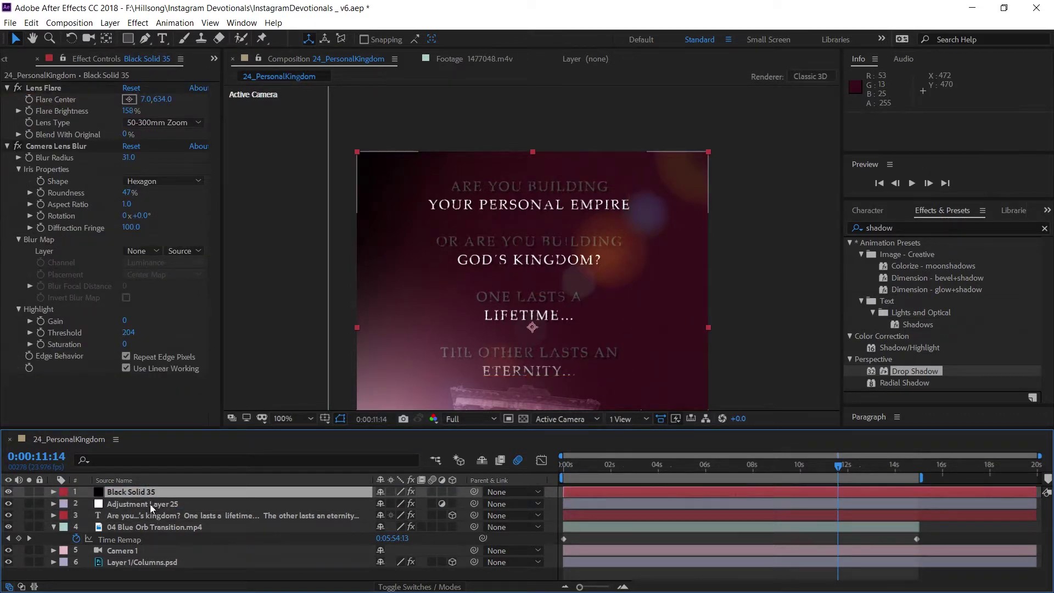
pyautogui.scroll(-2, 778, 292)
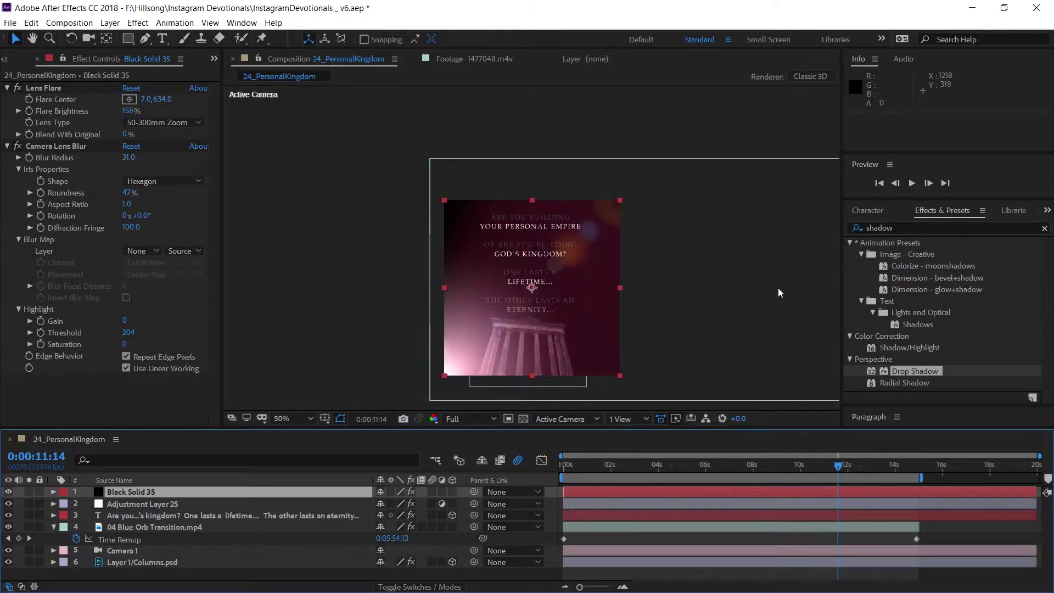
pyautogui.scroll(2, 705, 273)
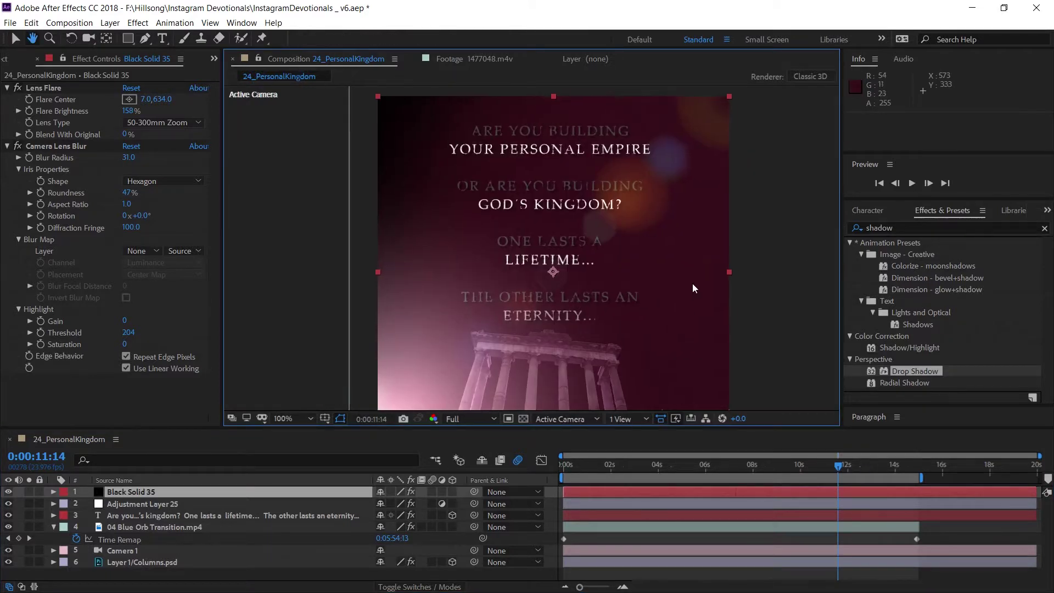
pyautogui.click(875, 468)
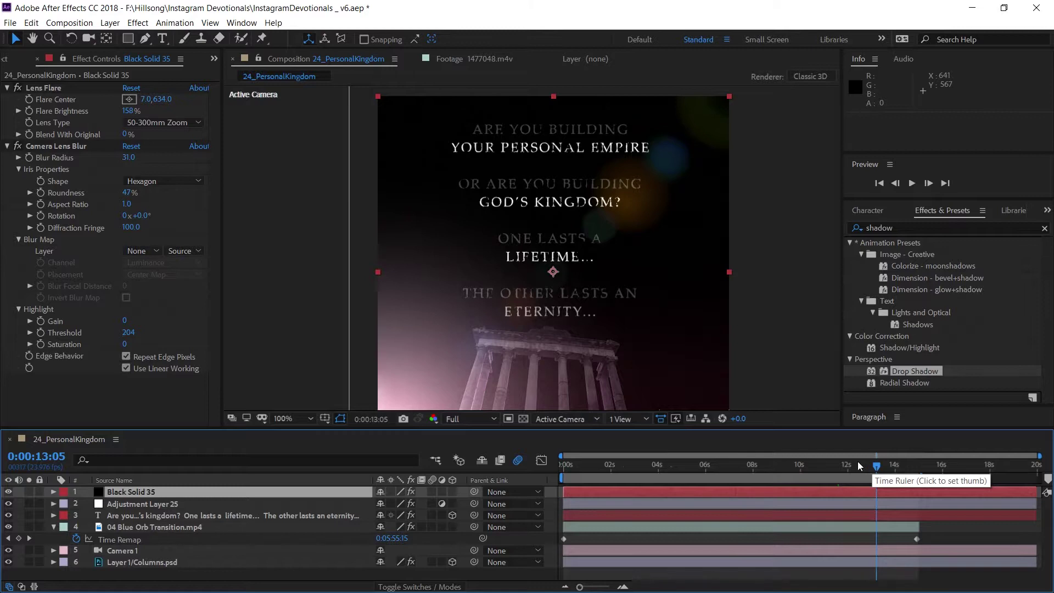
pyautogui.scroll(-2, 545, 273)
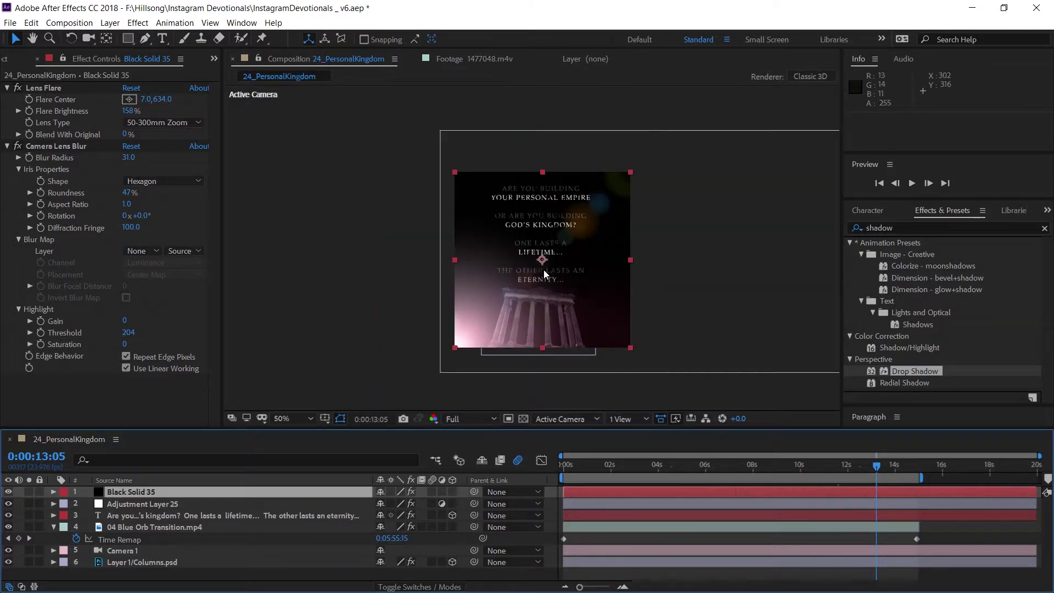
pyautogui.scroll(2, 545, 273)
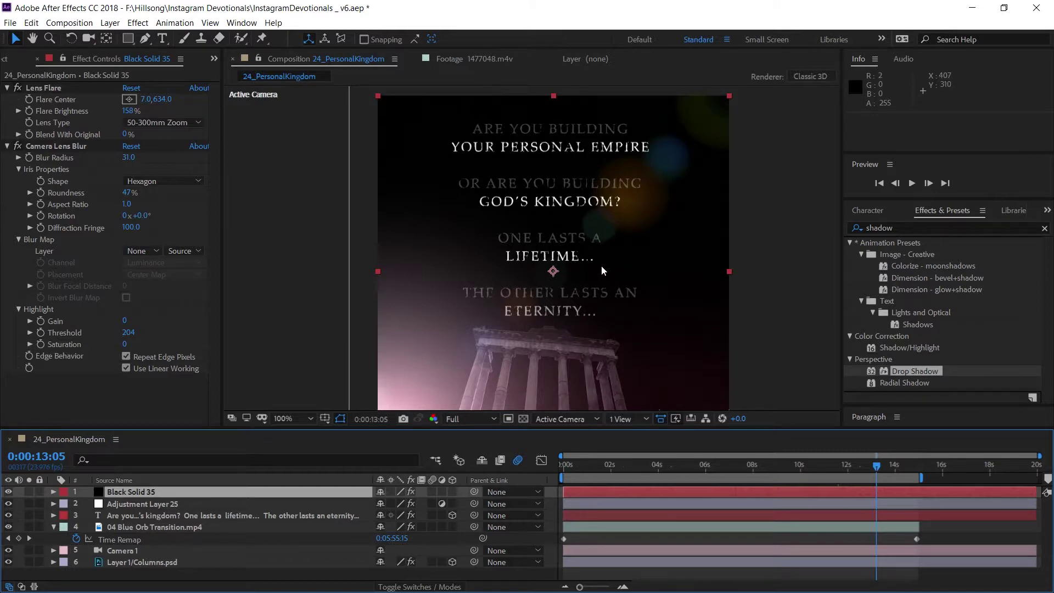
pyautogui.scroll(-2, 601, 265)
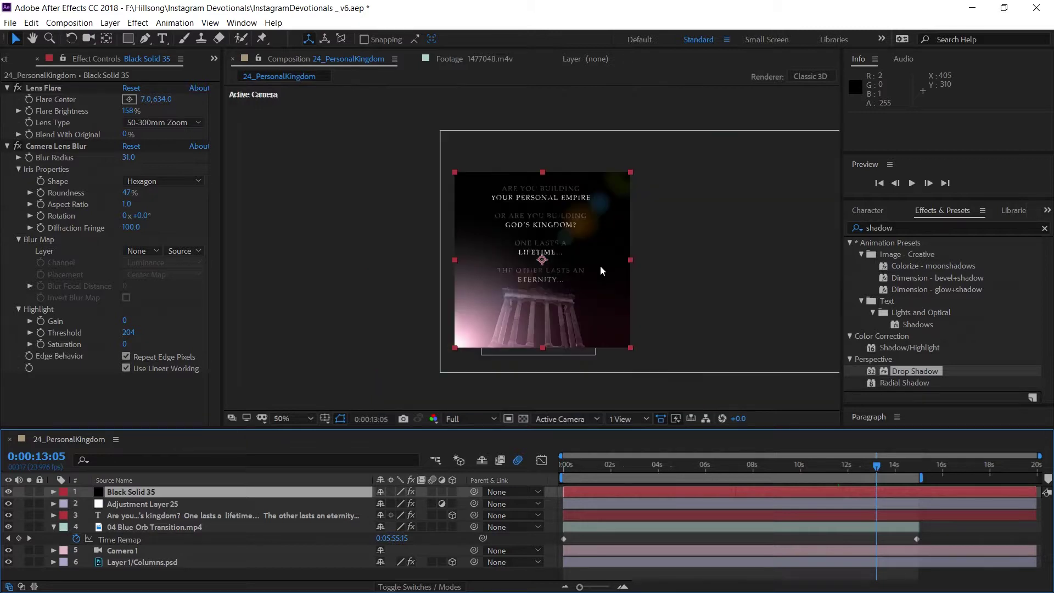
# Step: Check the frame at 0:00:14:21, return to 0:00:00:00, and save the project
pyautogui.click(913, 471)
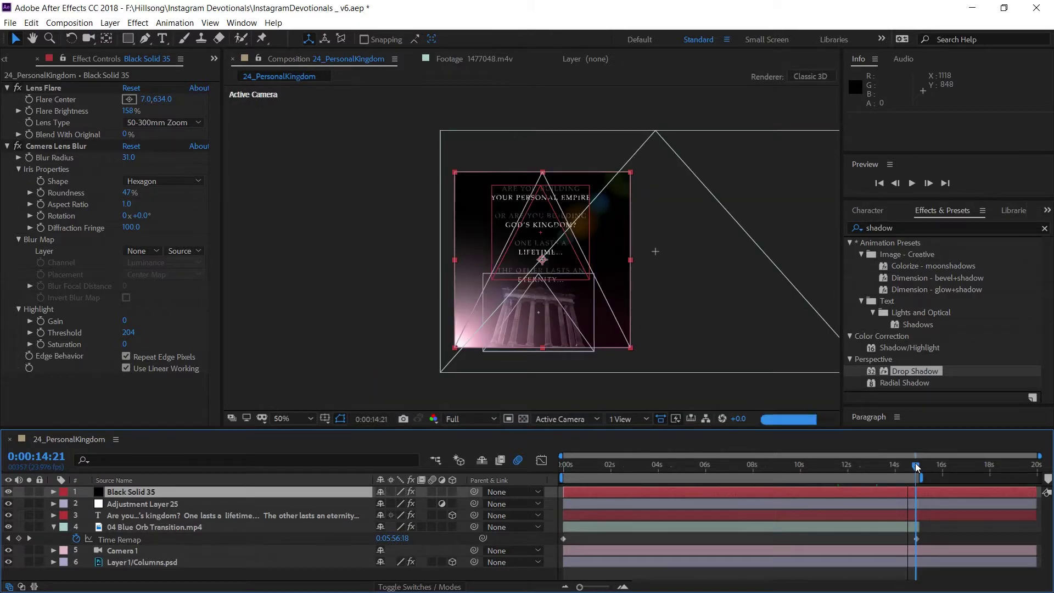
pyautogui.click(564, 464)
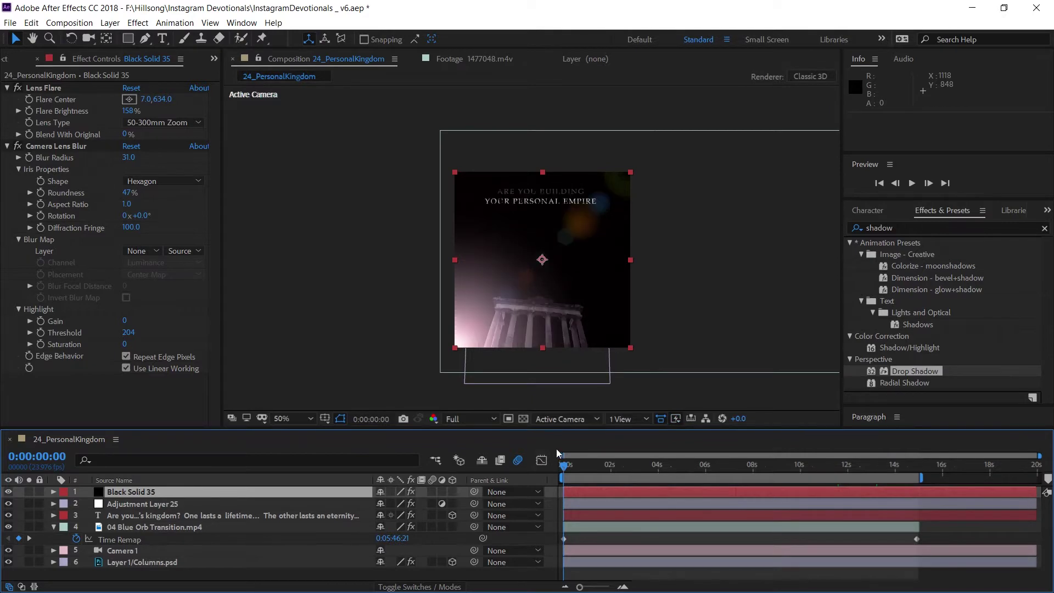
pyautogui.click(10, 24)
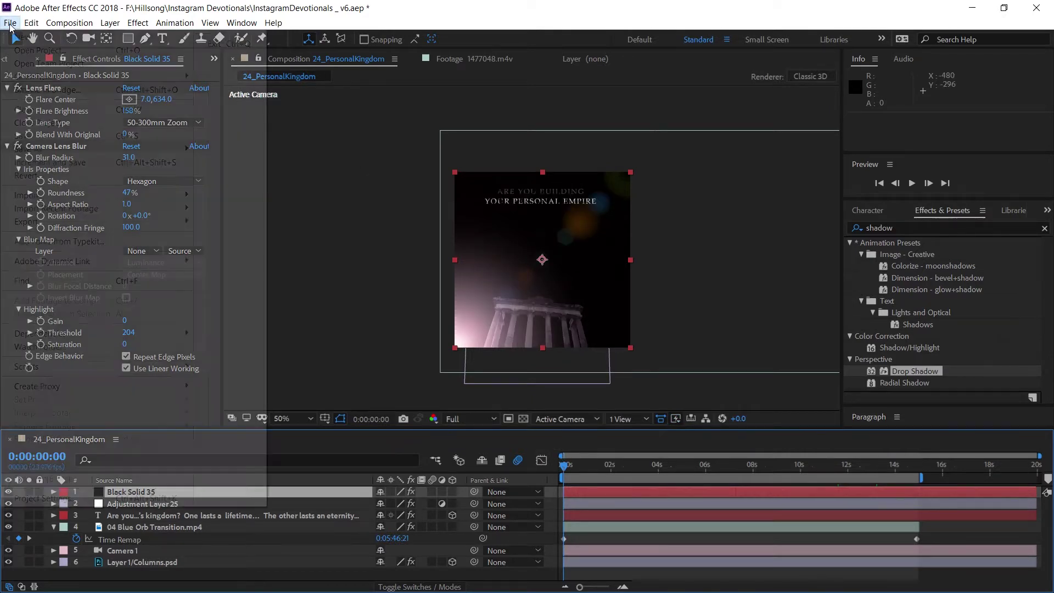
pyautogui.click(49, 136)
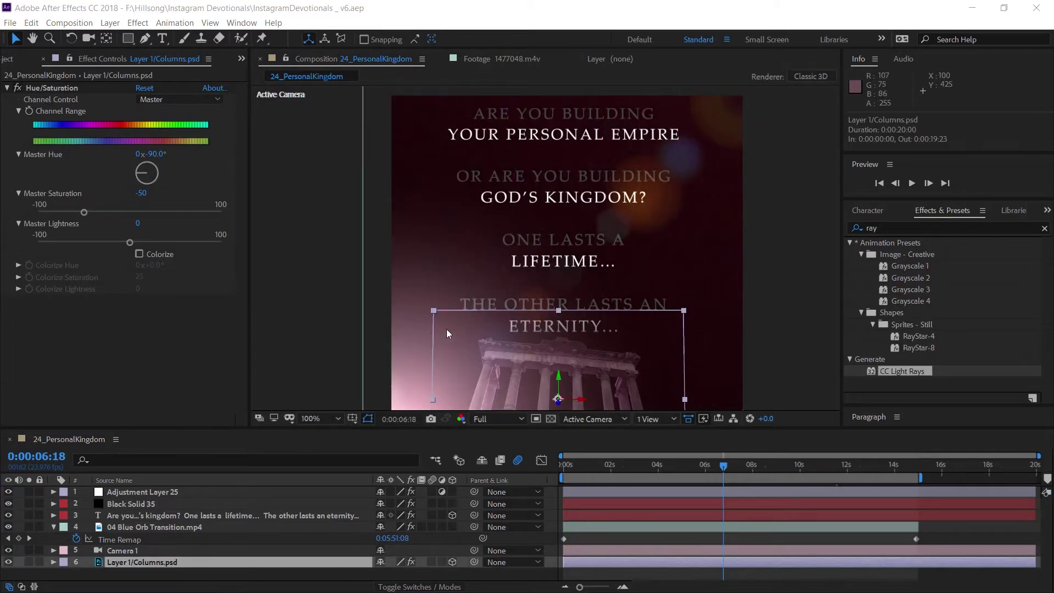
# Step: Collapse the 04 Blue Orb Transition.mp4 layer's properties and inspect the lettering up close and in the full frame at 0:00:06:18
pyautogui.scroll(-1, 449, 314)
pyautogui.scroll(1, 449, 314)
pyautogui.click(54, 526)
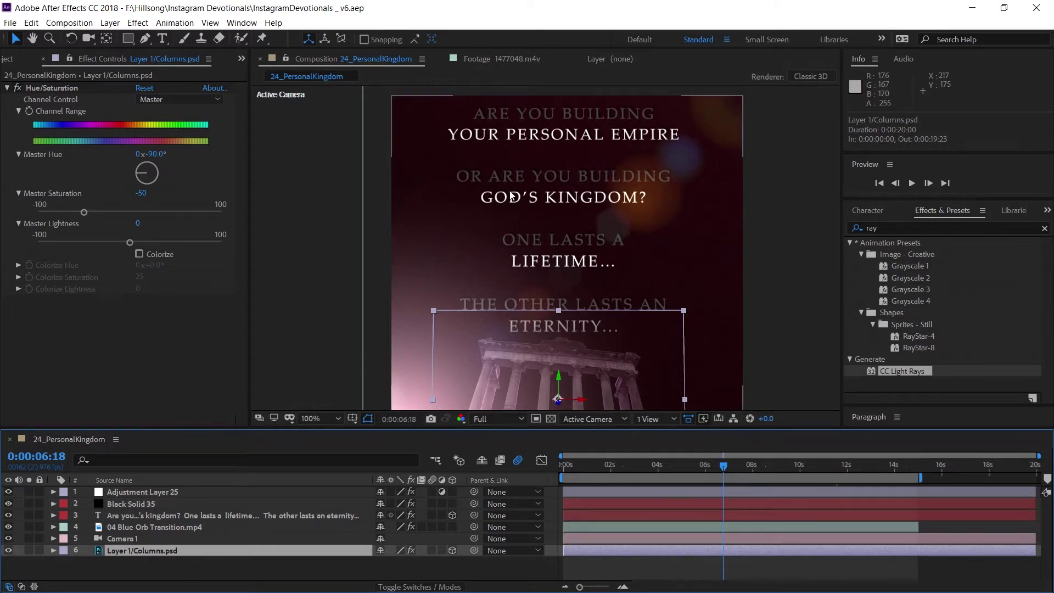
pyautogui.press('.')
pyautogui.press('.')
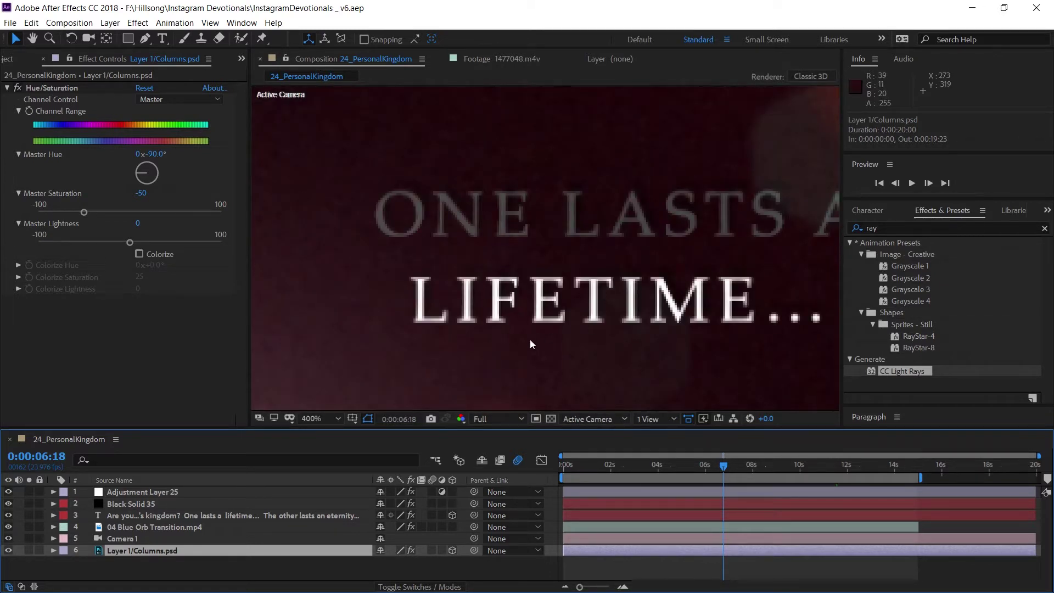
pyautogui.press('/')
pyautogui.press(',')
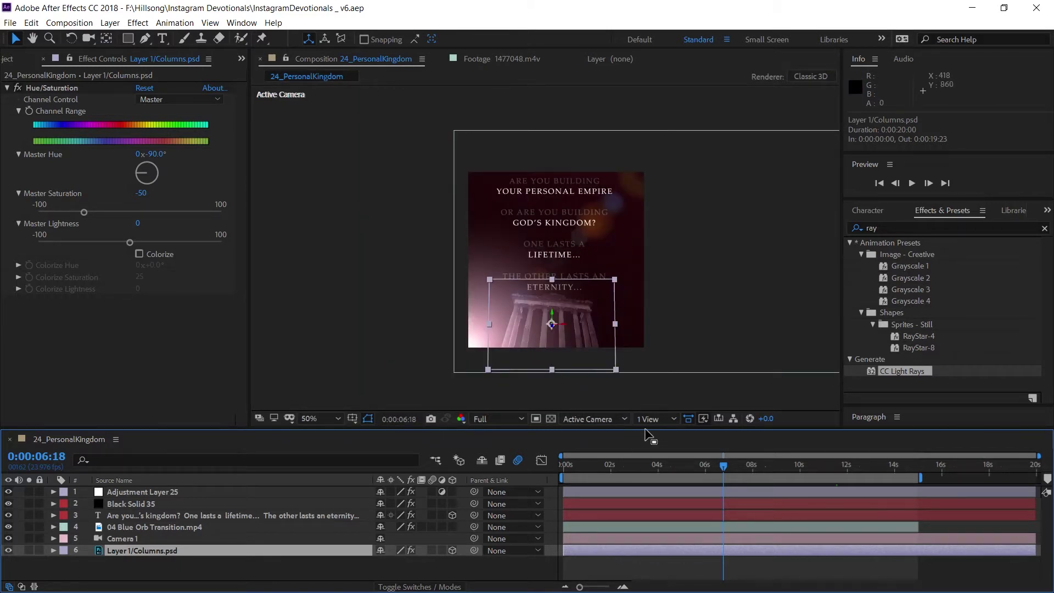
# Step: Duplicate the 24_PersonalKingdom composition in the project and move the copy into the 24_PersonalKingdom folder
pyautogui.press('/')
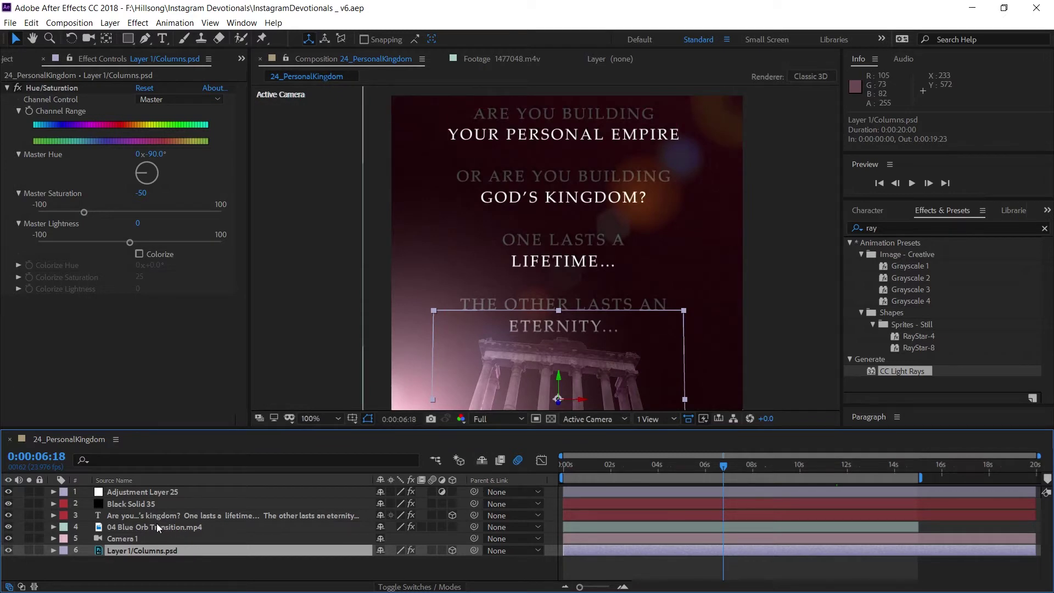
pyautogui.click(18, 58)
pyautogui.scroll(-15, 159, 318)
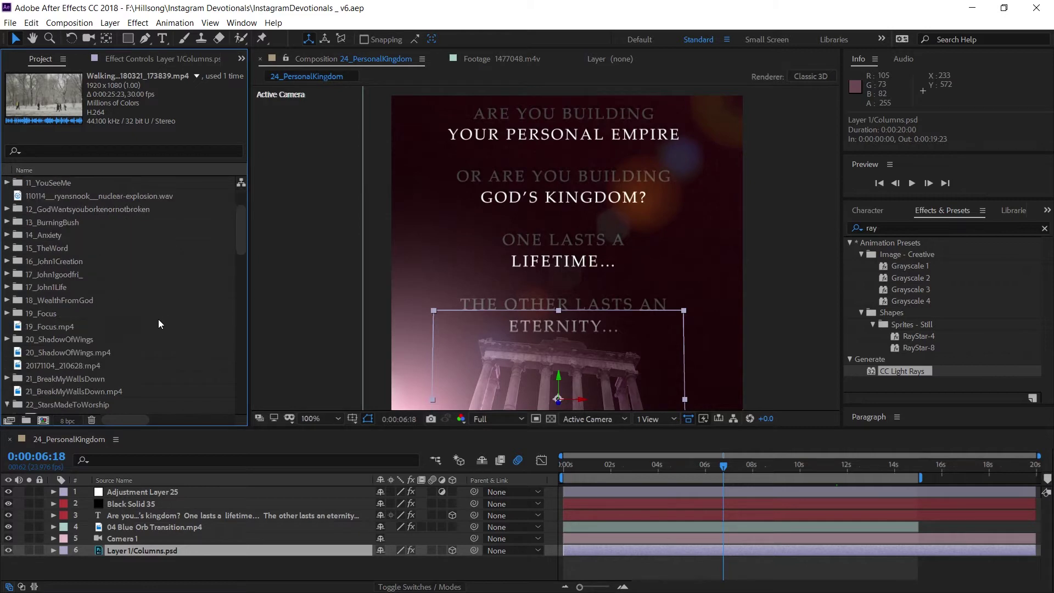
pyautogui.scroll(-3, 157, 320)
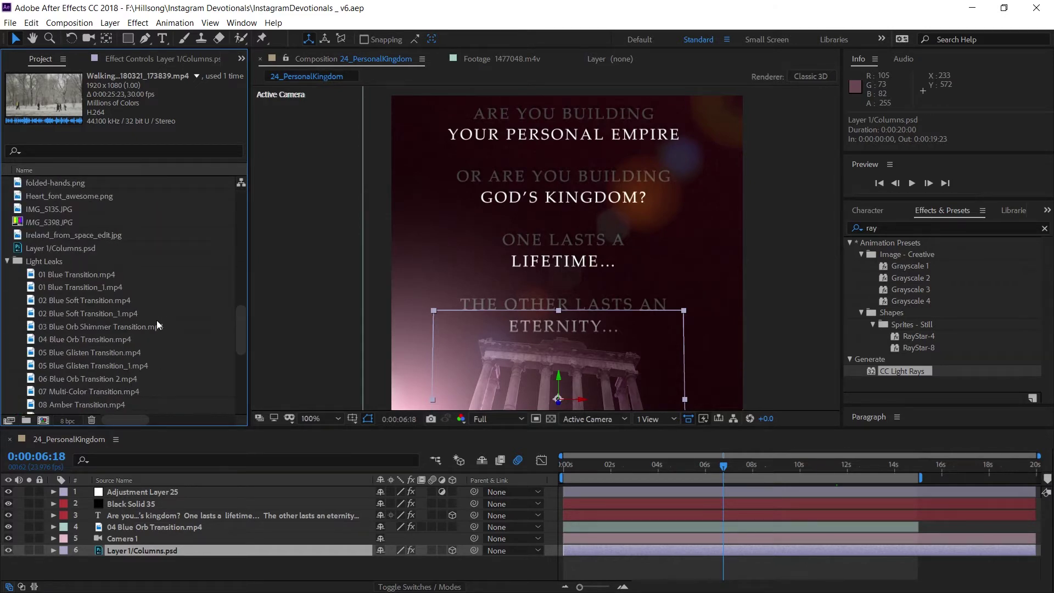
pyautogui.scroll(15, 156, 321)
pyautogui.scroll(-4, 103, 329)
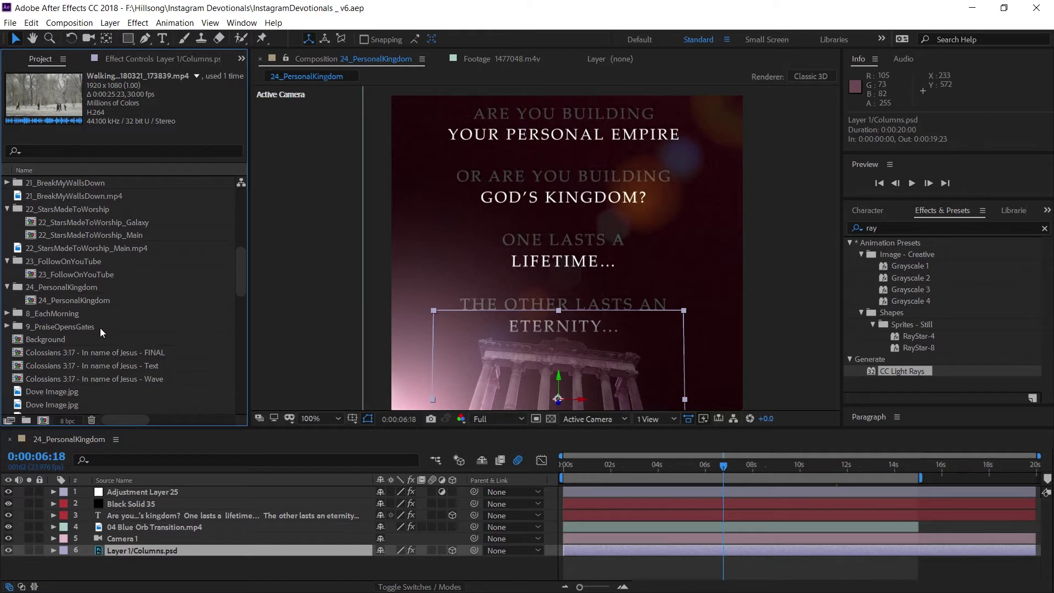
pyautogui.click(31, 301)
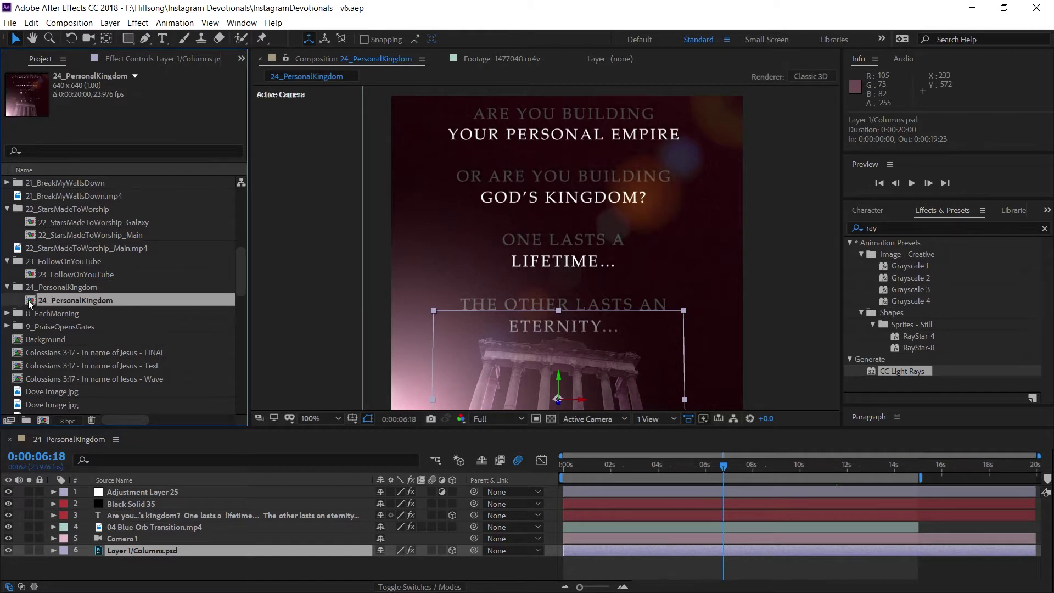
pyautogui.hotkey('ctrl', 'c')
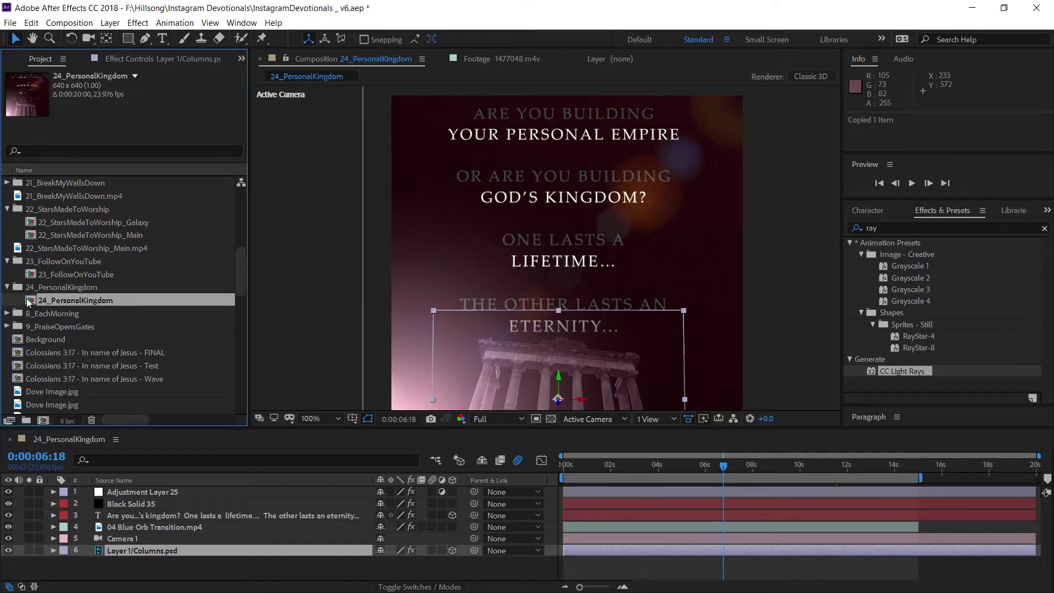
pyautogui.hotkey('ctrl', 'v')
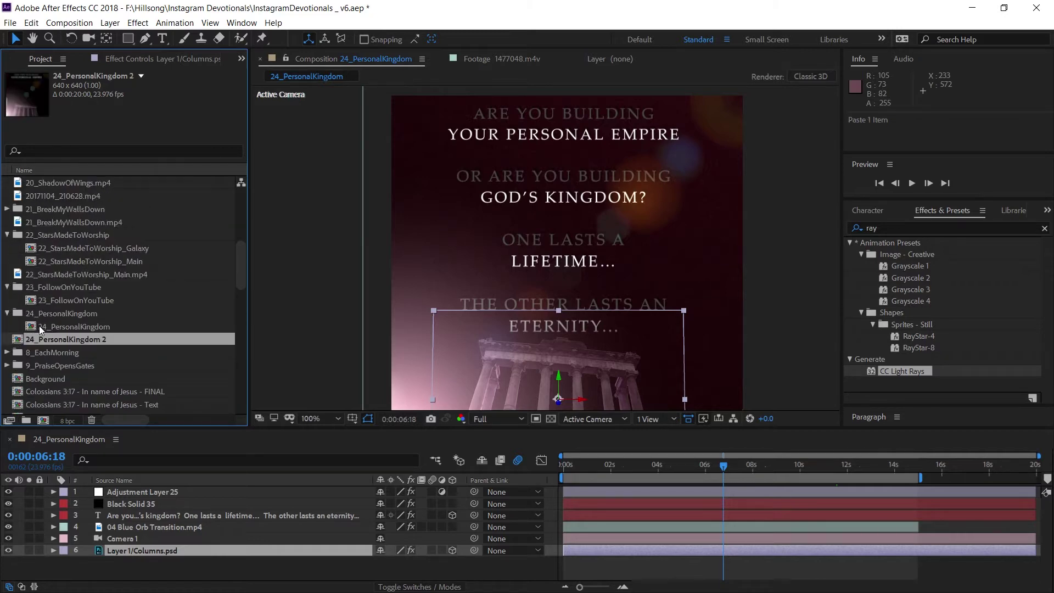
pyautogui.moveTo(23, 341); pyautogui.dragTo(25, 316)
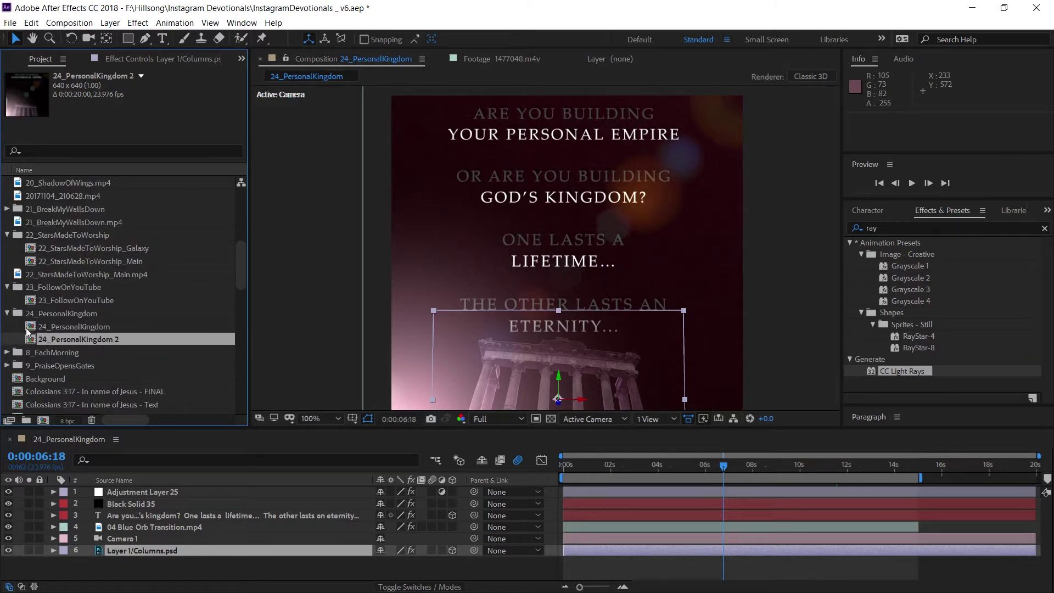
# Step: Rename the duplicated composition as 24_PersonalKingdom_Main
pyautogui.rightClick(87, 339)
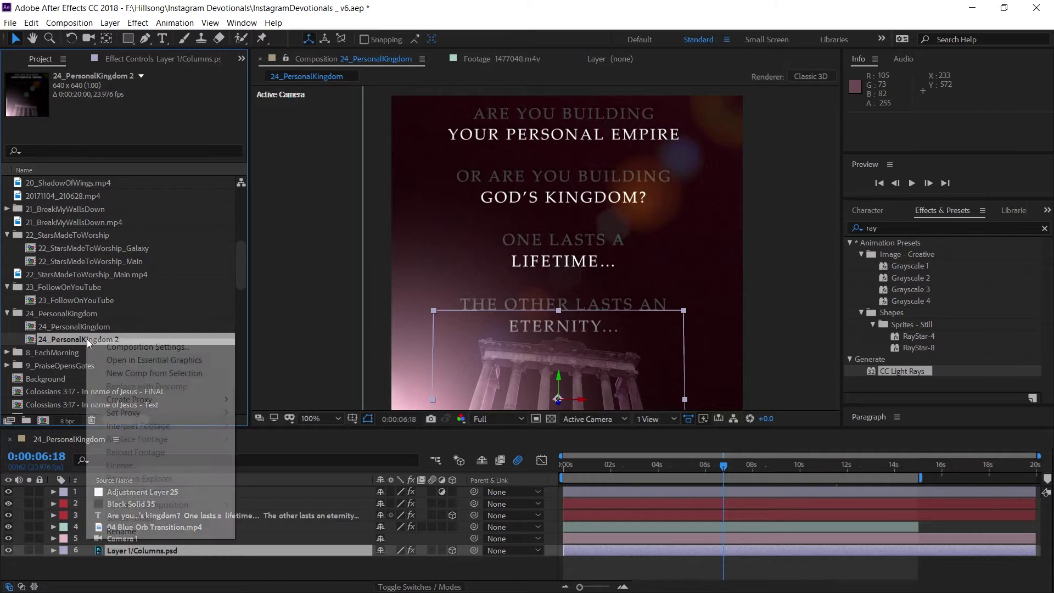
pyautogui.click(137, 531)
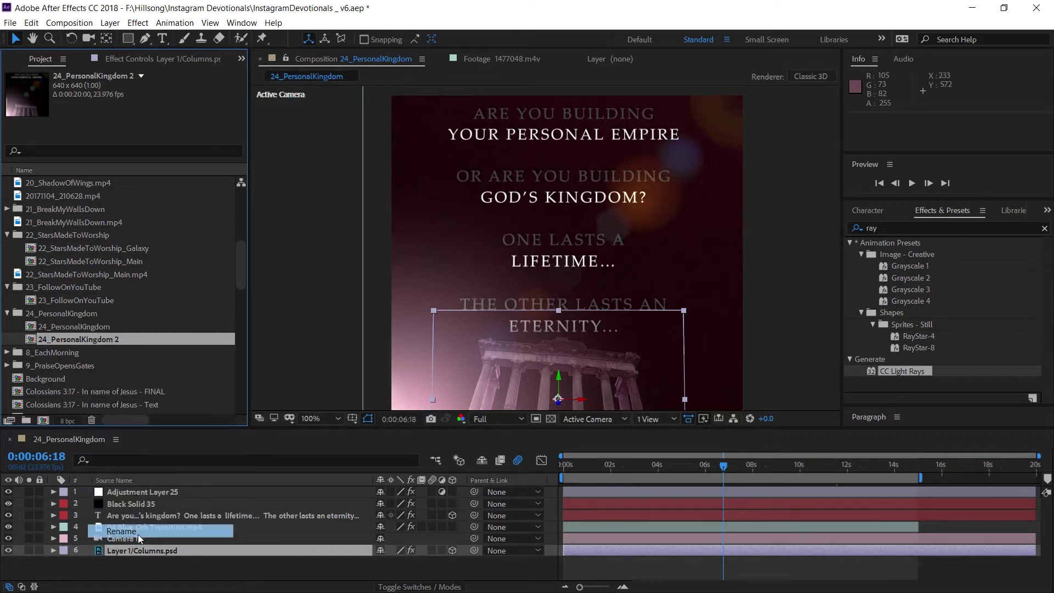
pyautogui.moveTo(115, 339); pyautogui.dragTo(164, 340)
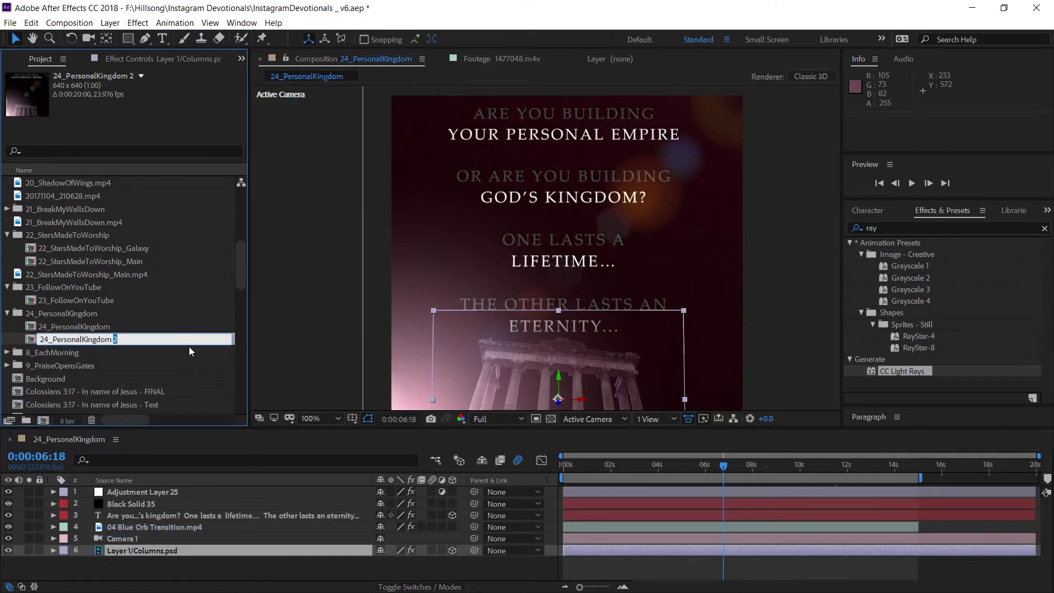
pyautogui.press('BackSpace')
pyautogui.press('BackSpace')
pyautogui.write('_')
pyautogui.write('Main')
pyautogui.press('Return')
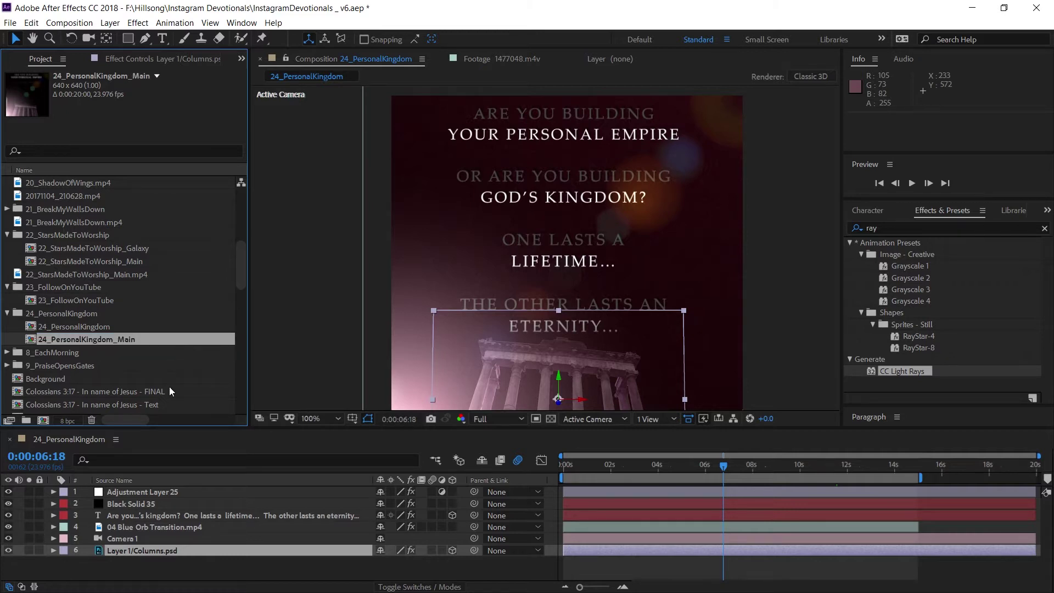
# Step: Try cutting all layers out of the 24_PersonalKingdom composition, and undo the cut
pyautogui.hotkey('ctrl', 'a')
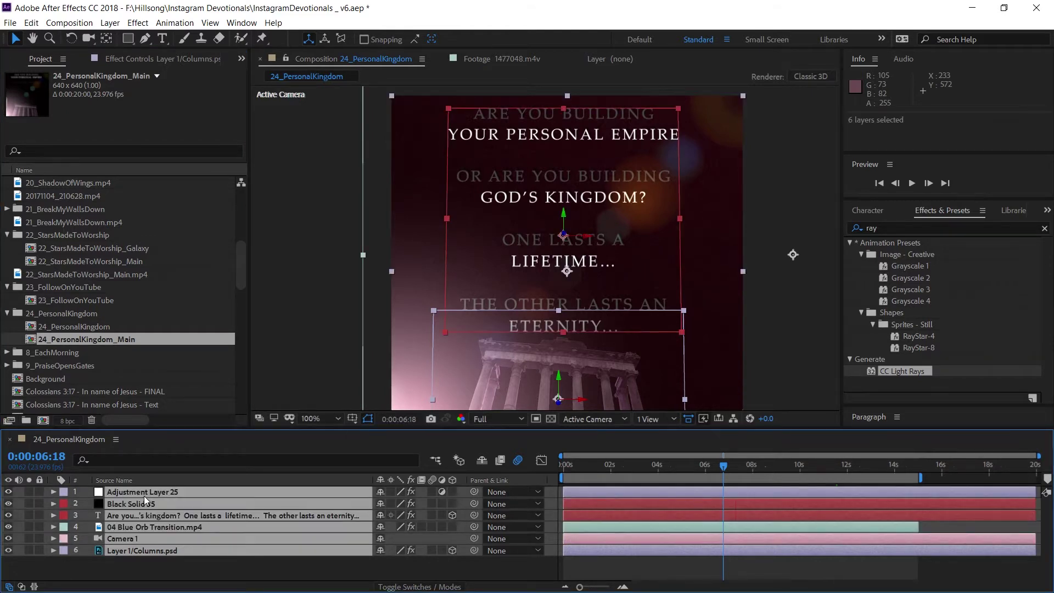
pyautogui.hotkey('ctrl', 'x')
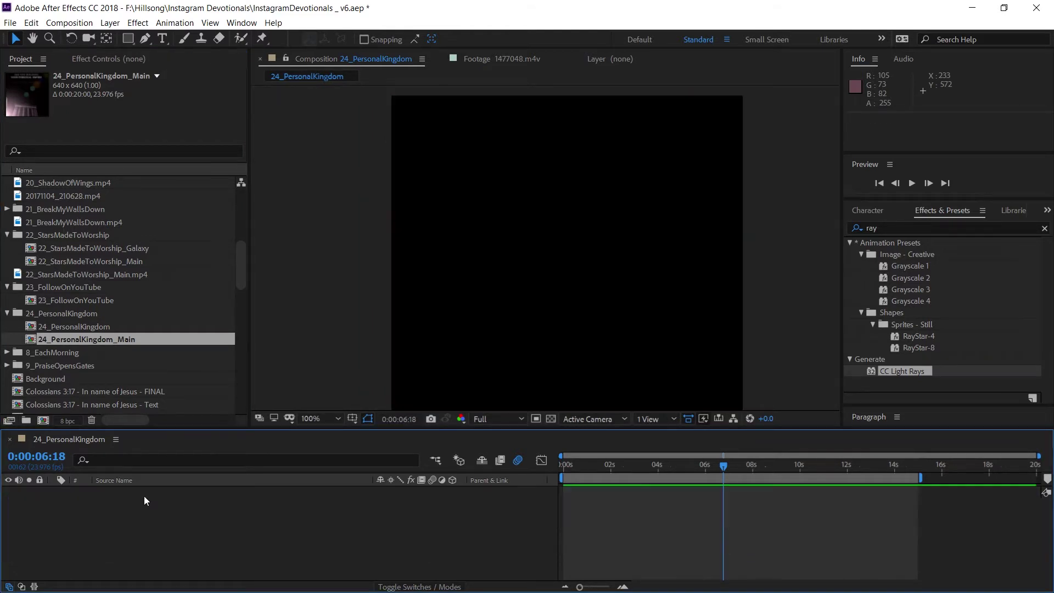
pyautogui.click(87, 330)
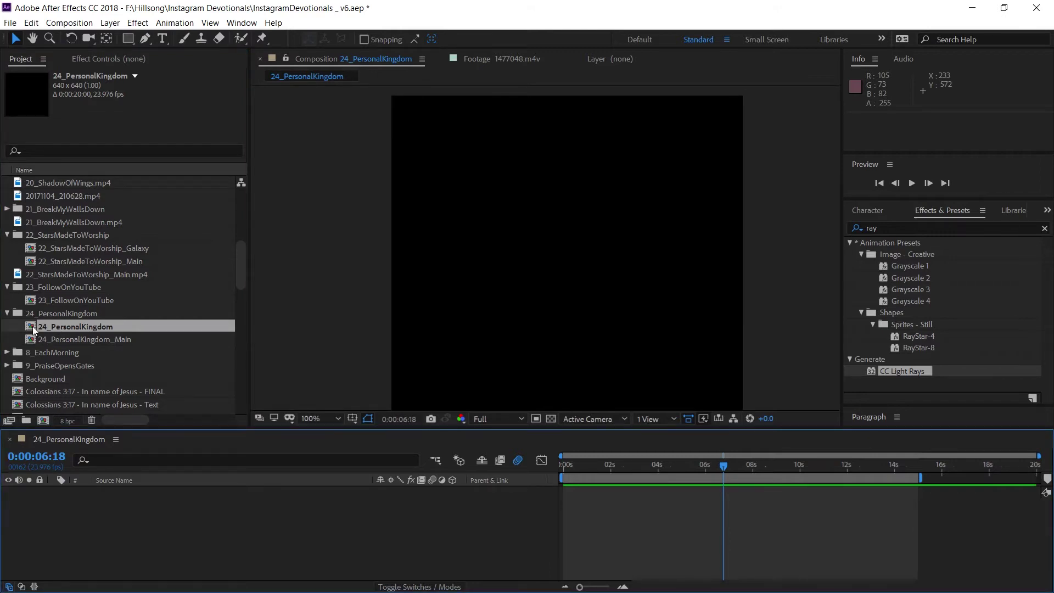
pyautogui.hotkey('ctrl', 'z')
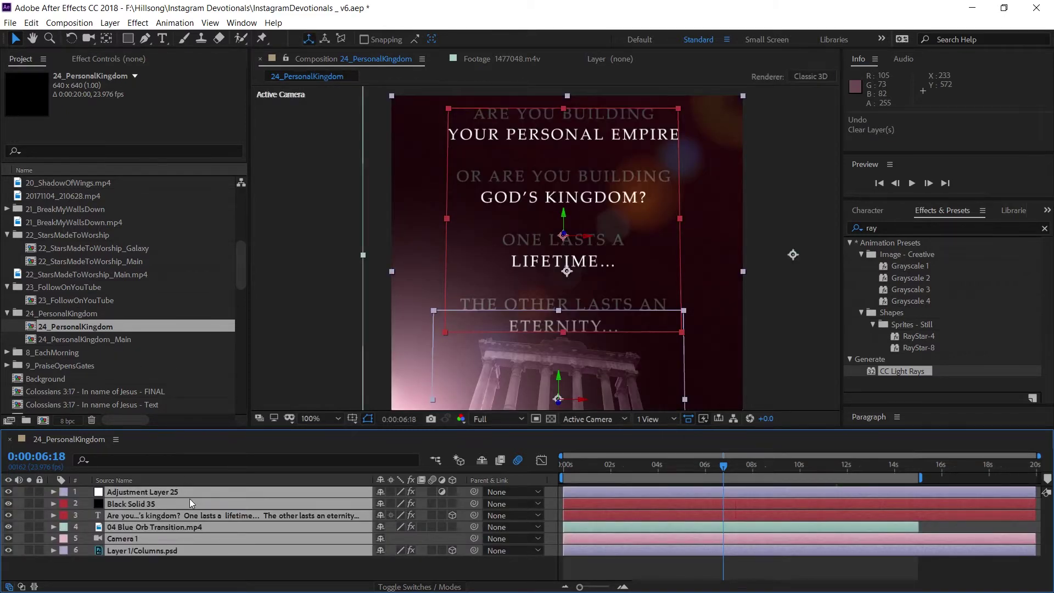
# Step: Copy all layers of 24_PersonalKingdom and open the 24_PersonalKingdom_Main composition in the timeline
pyautogui.hotkey('ctrl', 'c')
pyautogui.doubleClick(34, 339)
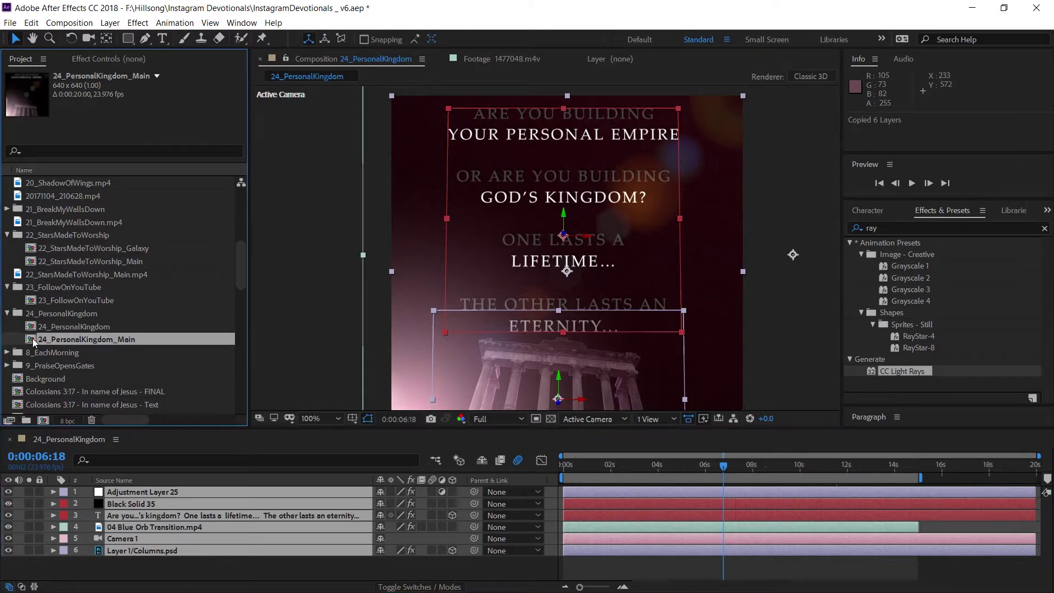
pyautogui.doubleClick(33, 329)
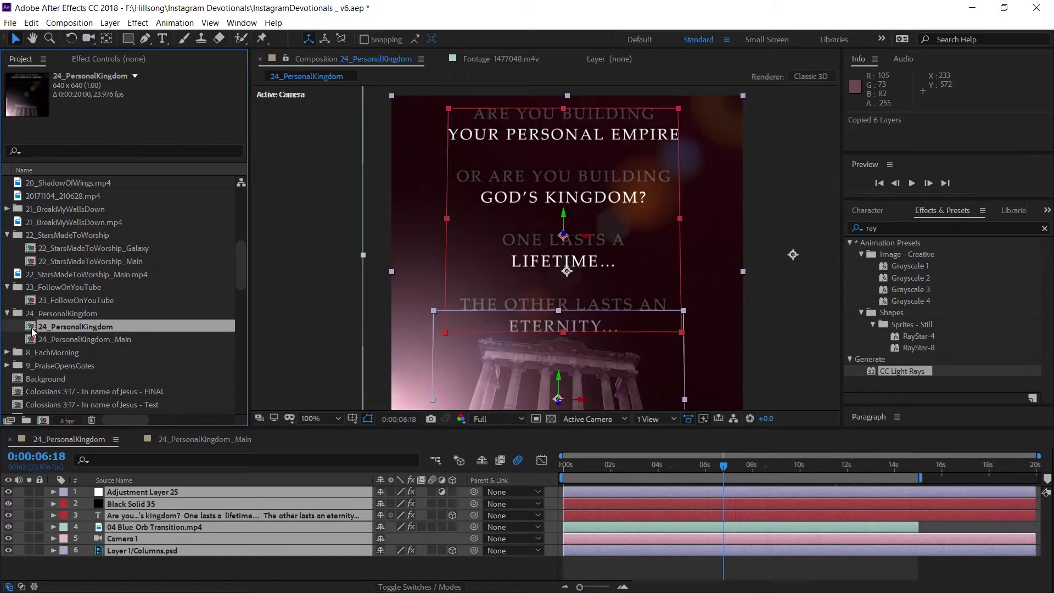
pyautogui.doubleClick(33, 344)
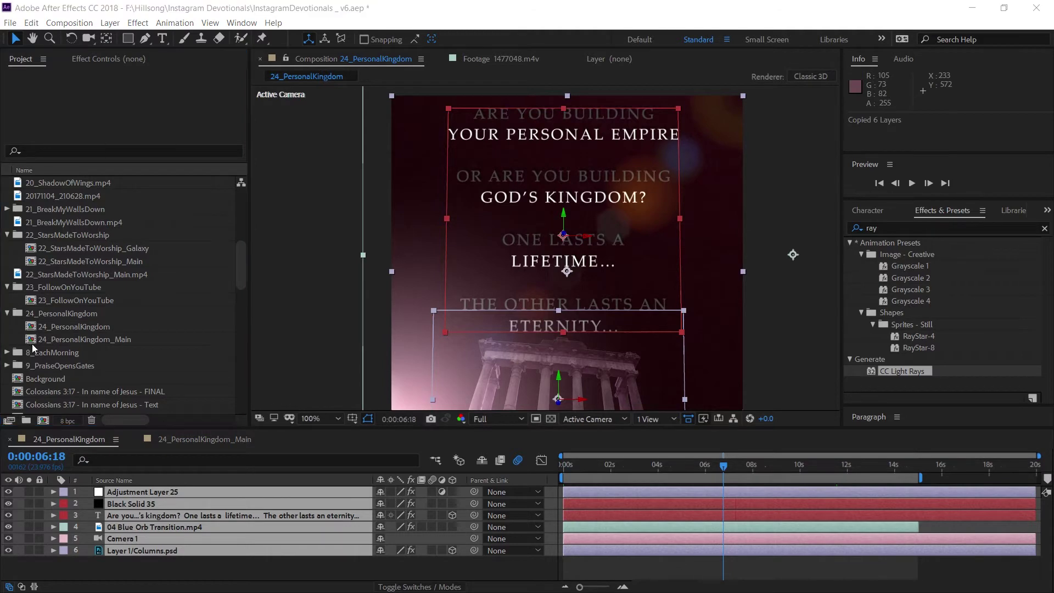
pyautogui.press('Escape')
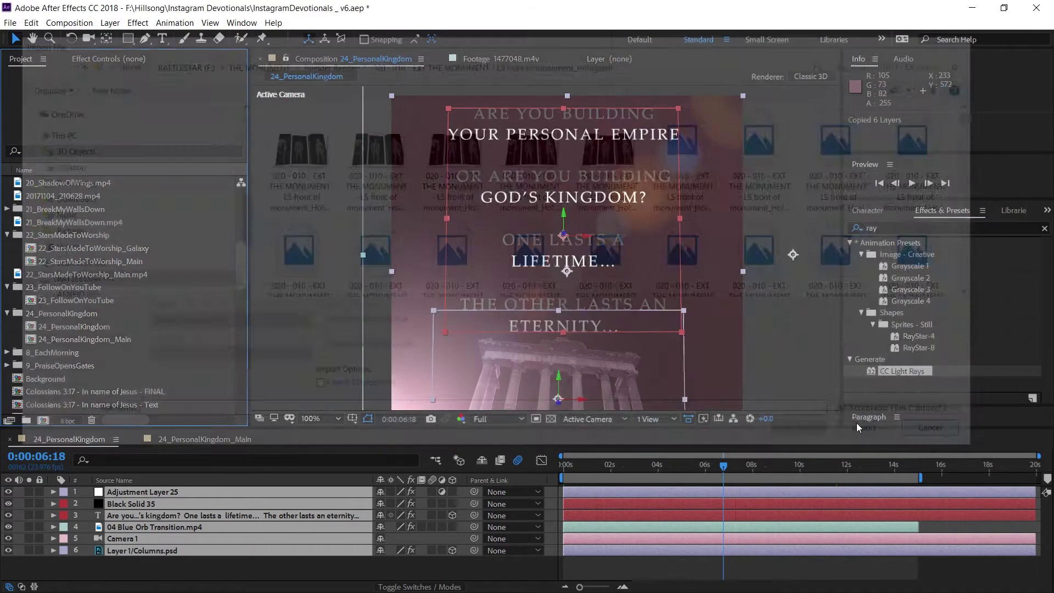
pyautogui.click(52, 339)
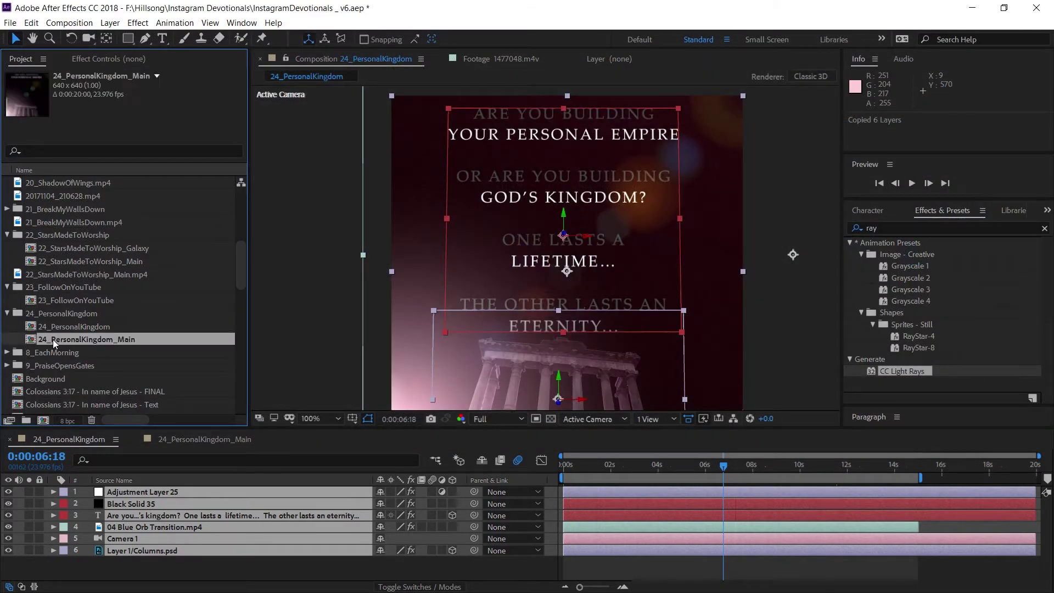
pyautogui.rightClick(69, 327)
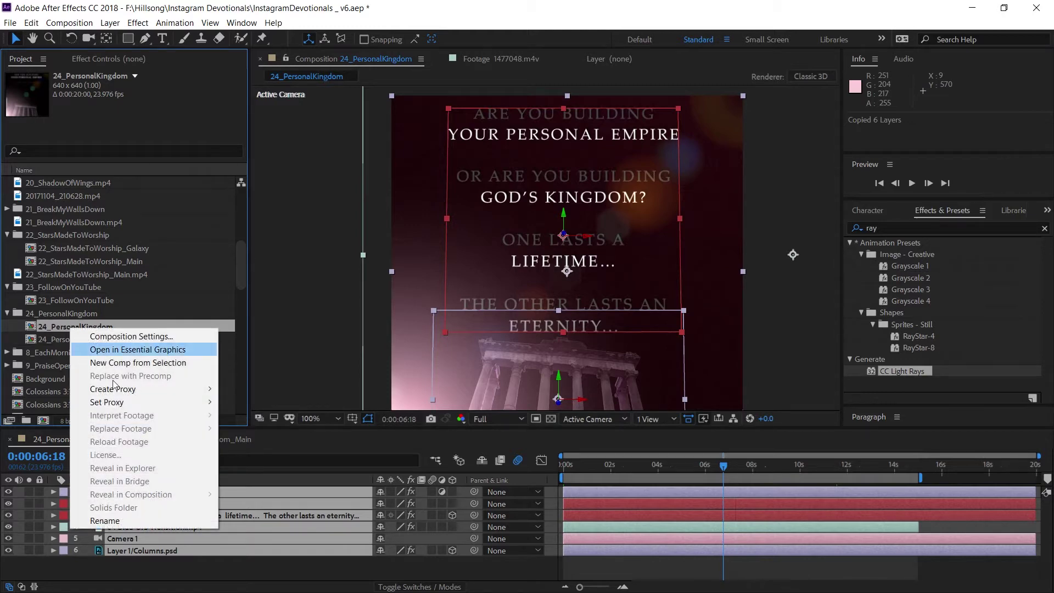
pyautogui.click(93, 519)
pyautogui.click(125, 321)
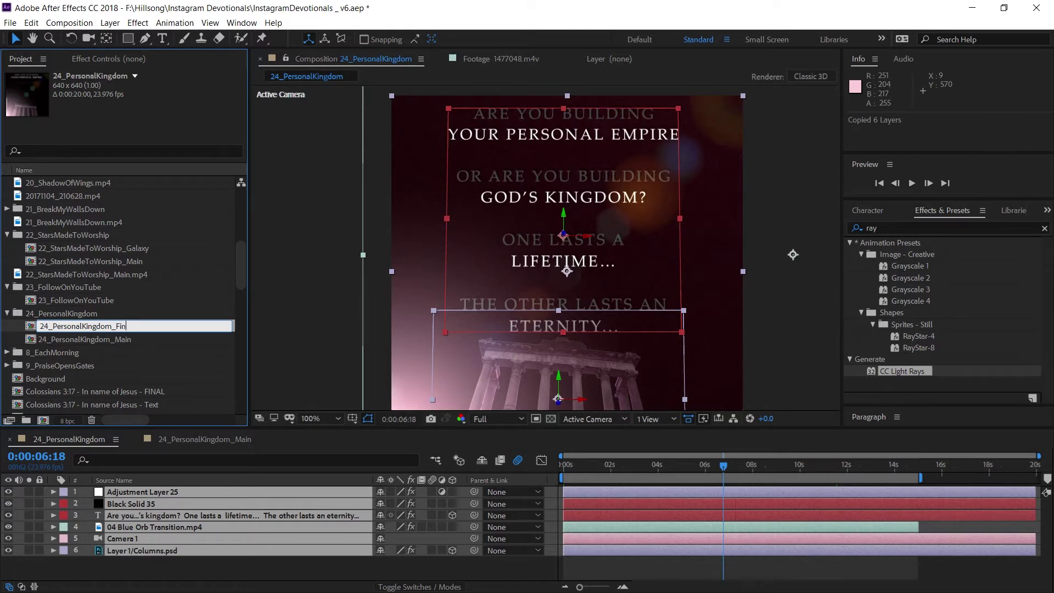
pyautogui.press('Return')
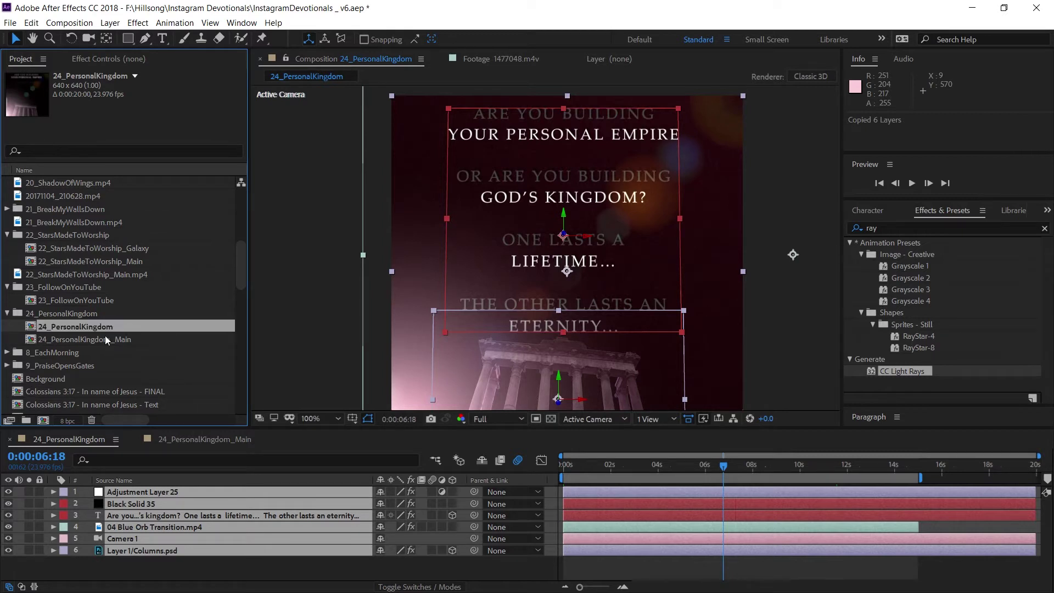
# Step: Delete all six layers, from Adjustment Layer 25 to Layer 1/Columns.psd, from the 24_PersonalKingdom composition
pyautogui.click(32, 340)
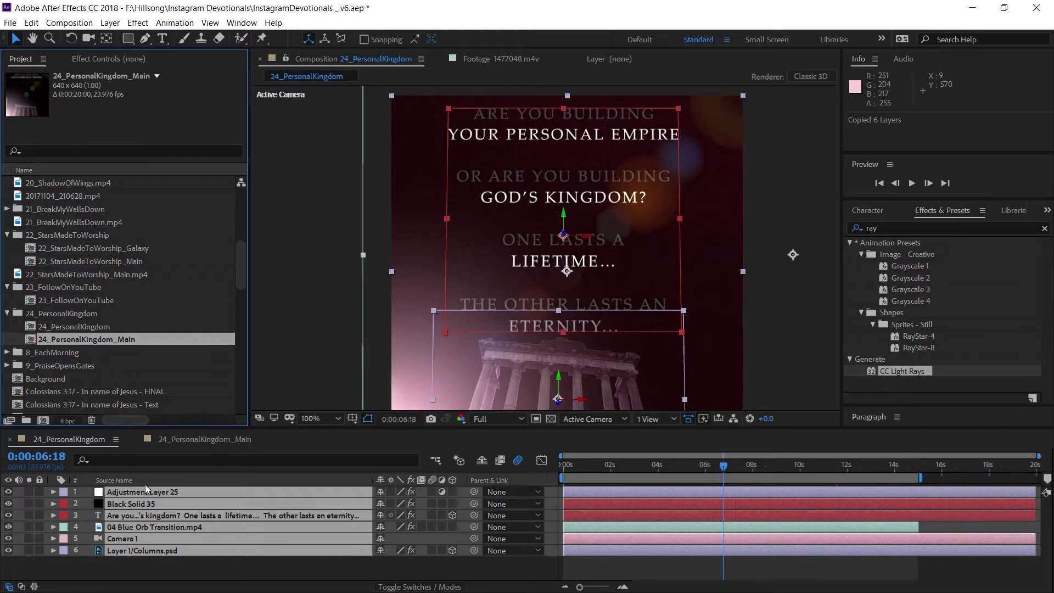
pyautogui.click(189, 564)
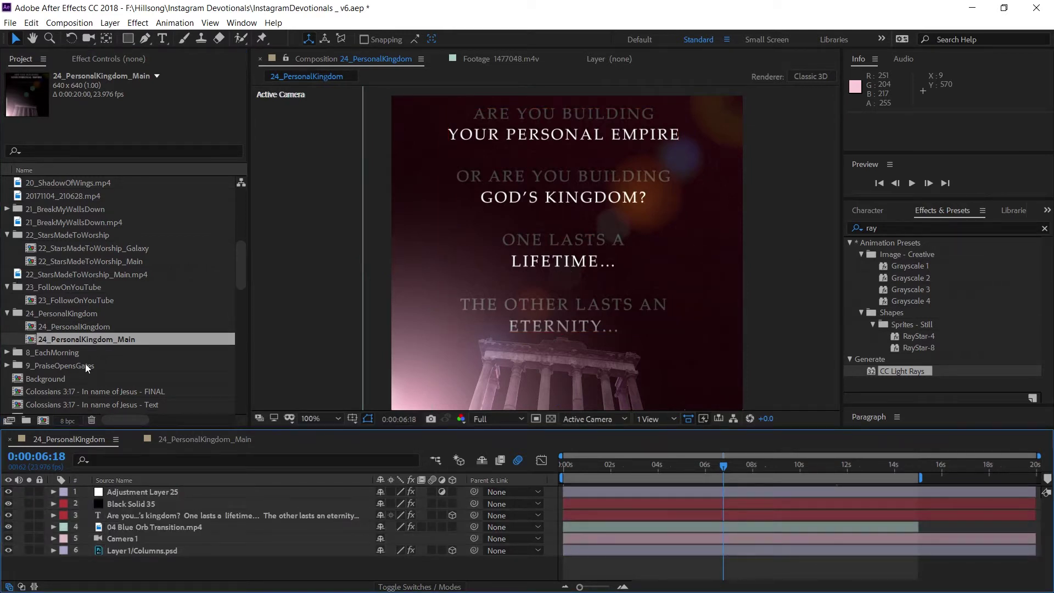
pyautogui.click(32, 330)
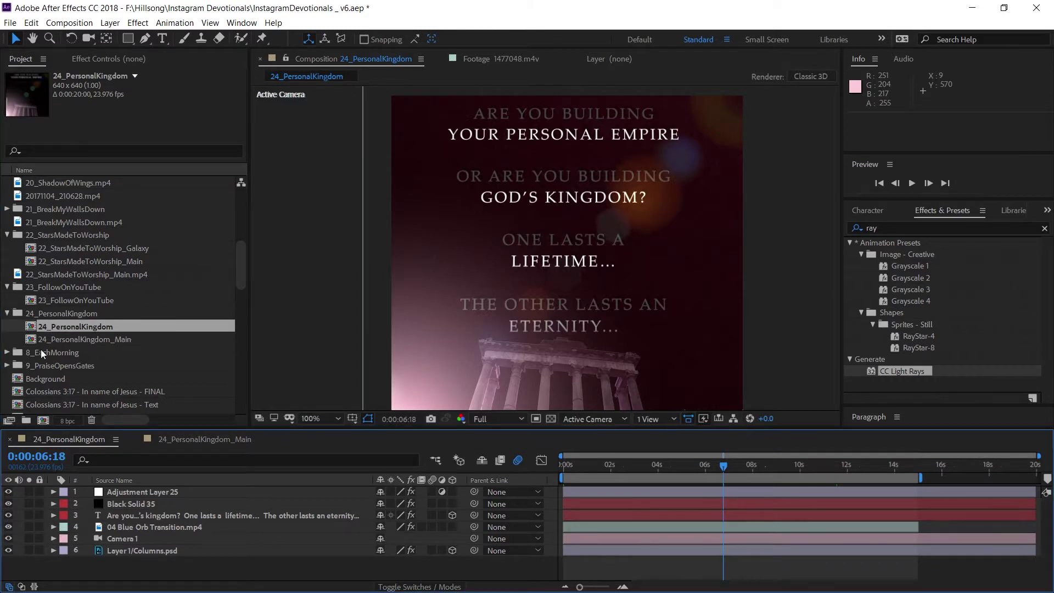
pyautogui.click(183, 494)
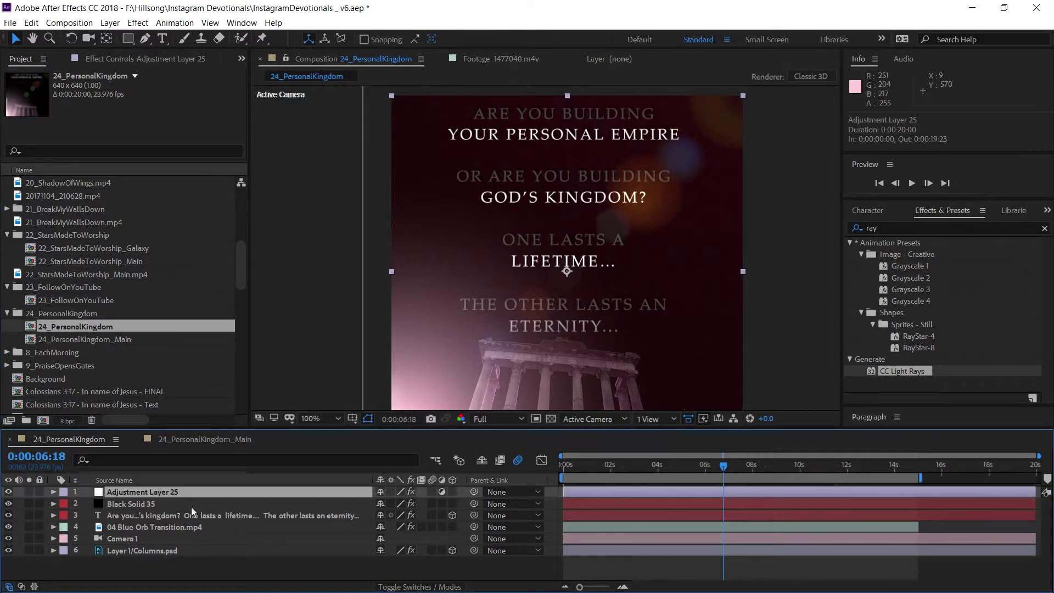
pyautogui.keyDown('shift'); pyautogui.click(194, 551); pyautogui.keyUp('shift')
pyautogui.press('Delete')
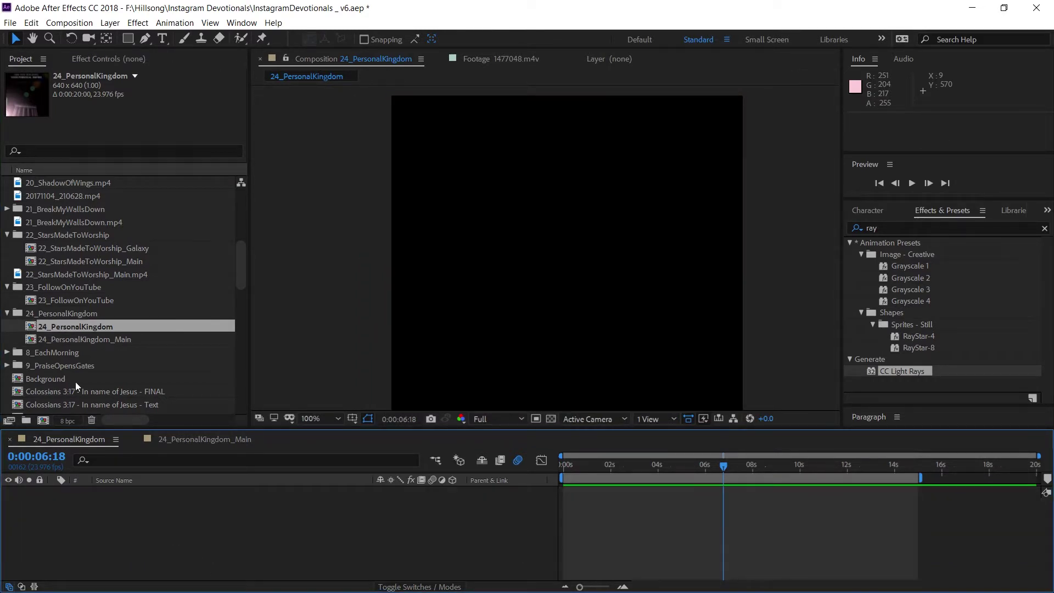
# Step: Place two stacked copies of 24_PersonalKingdom_Main in the empty 24_PersonalKingdom composition and hide the lower one
pyautogui.moveTo(28, 338); pyautogui.dragTo(394, 510)
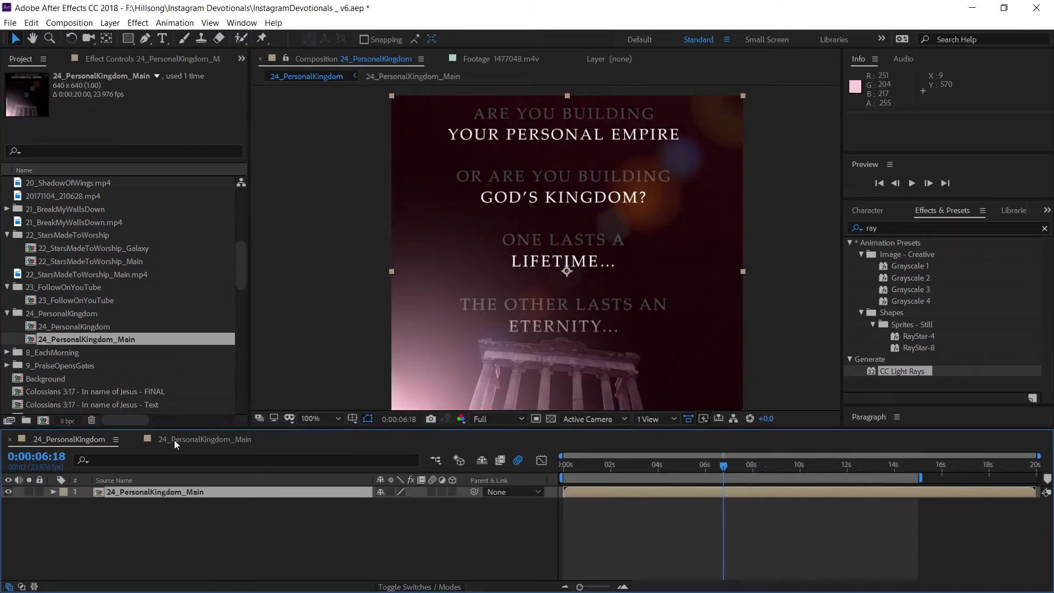
pyautogui.moveTo(33, 341); pyautogui.dragTo(96, 532)
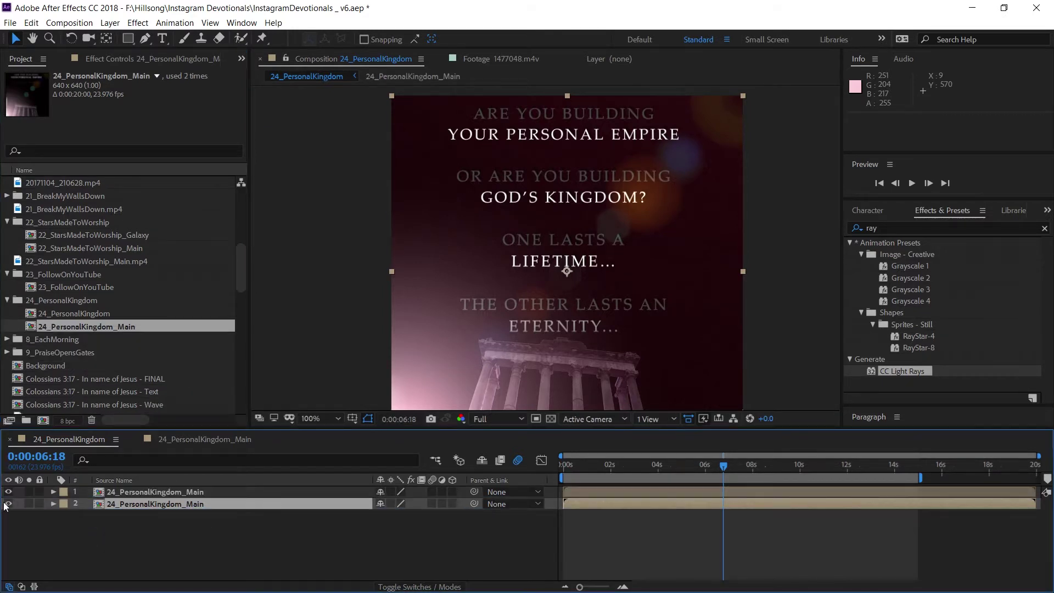
pyautogui.click(643, 489)
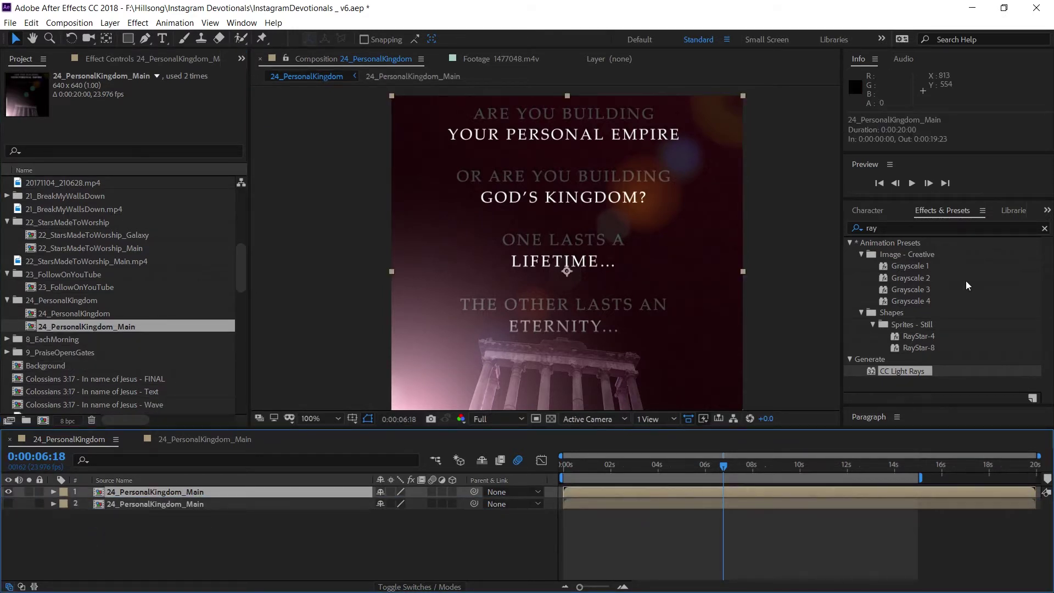
# Step: Apply the Extract keying effect to the upper 24_PersonalKingdom_Main layer and set its Black Point to 201
pyautogui.click(926, 226)
pyautogui.write('extra')
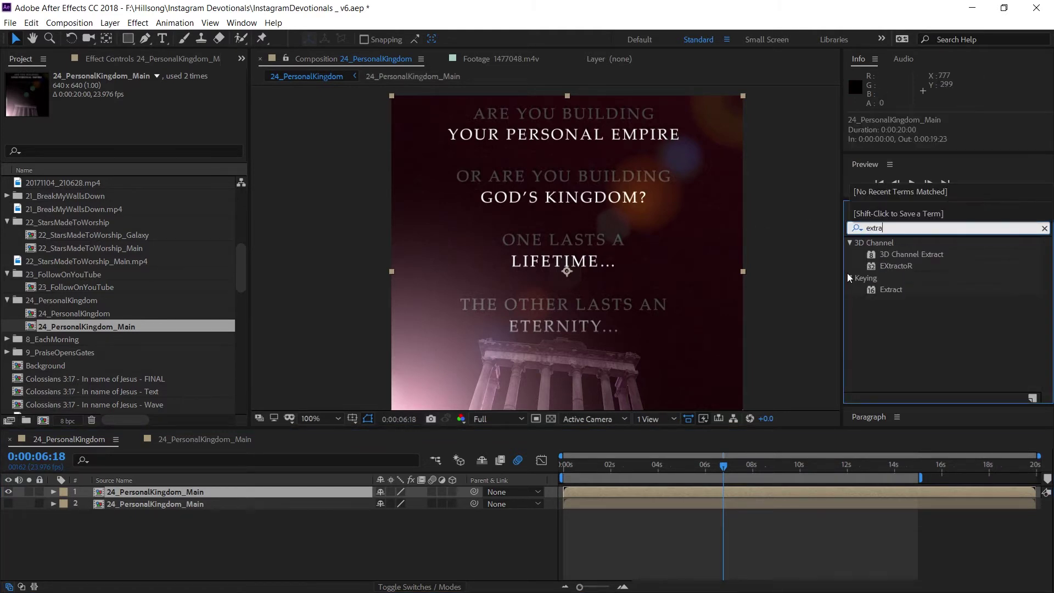
pyautogui.moveTo(887, 291); pyautogui.dragTo(687, 497)
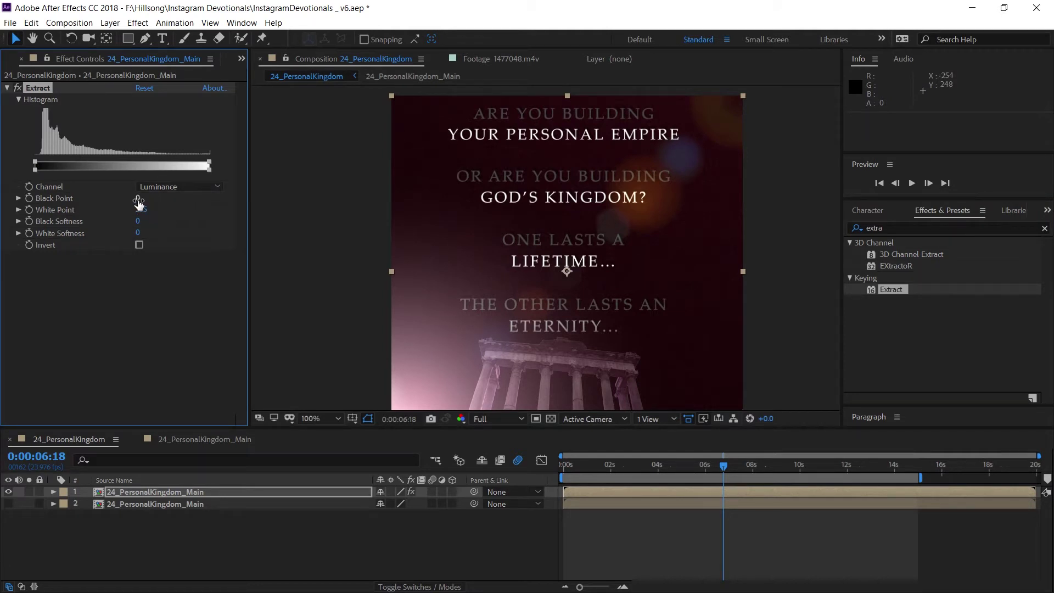
pyautogui.moveTo(138, 198); pyautogui.dragTo(272, 198)
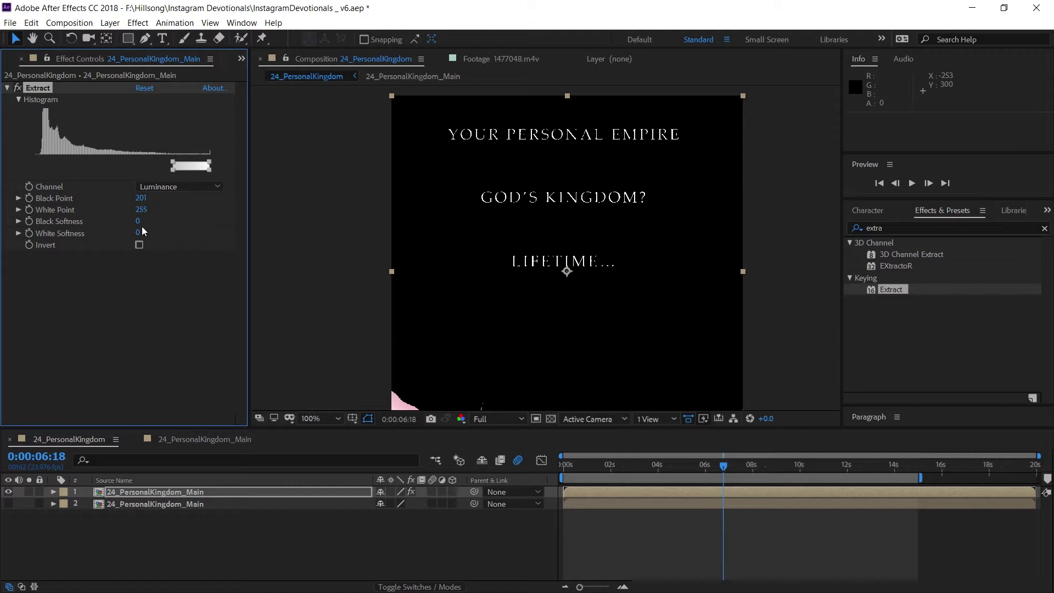
# Step: Set the Extract effect's Black Softness to 124 on the upper 24_PersonalKingdom_Main layer
pyautogui.moveTo(141, 231); pyautogui.dragTo(359, 245)
pyautogui.moveTo(149, 234); pyautogui.dragTo(3, 242)
pyautogui.moveTo(139, 233); pyautogui.dragTo(220, 215)
# Step: Find Gaussian Blur among the blur effects and apply it to the upper 24_PersonalKingdom_Main layer
pyautogui.moveTo(892, 227); pyautogui.dragTo(829, 242)
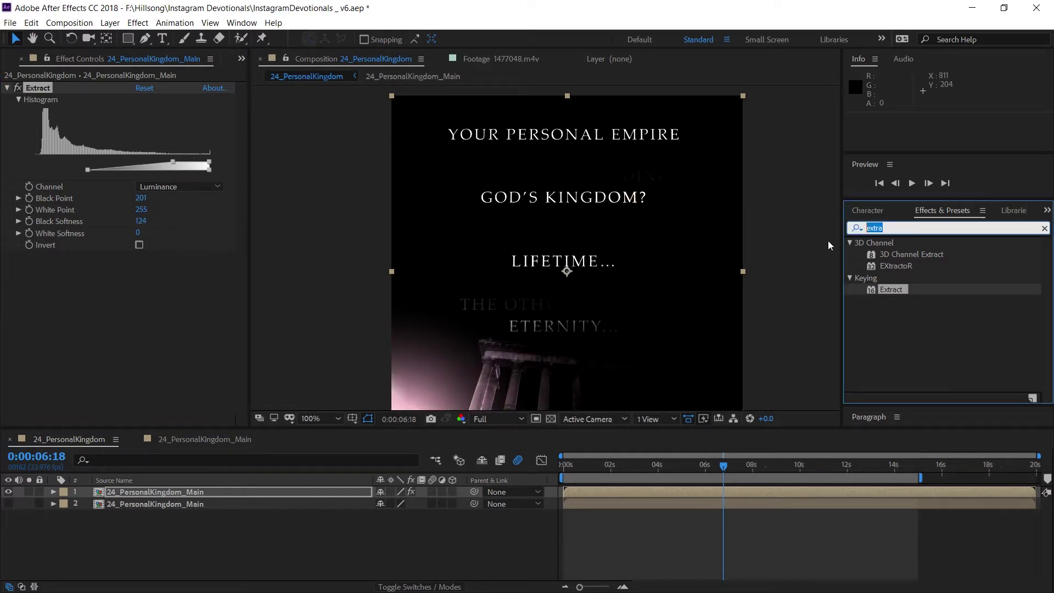
pyautogui.write('blur')
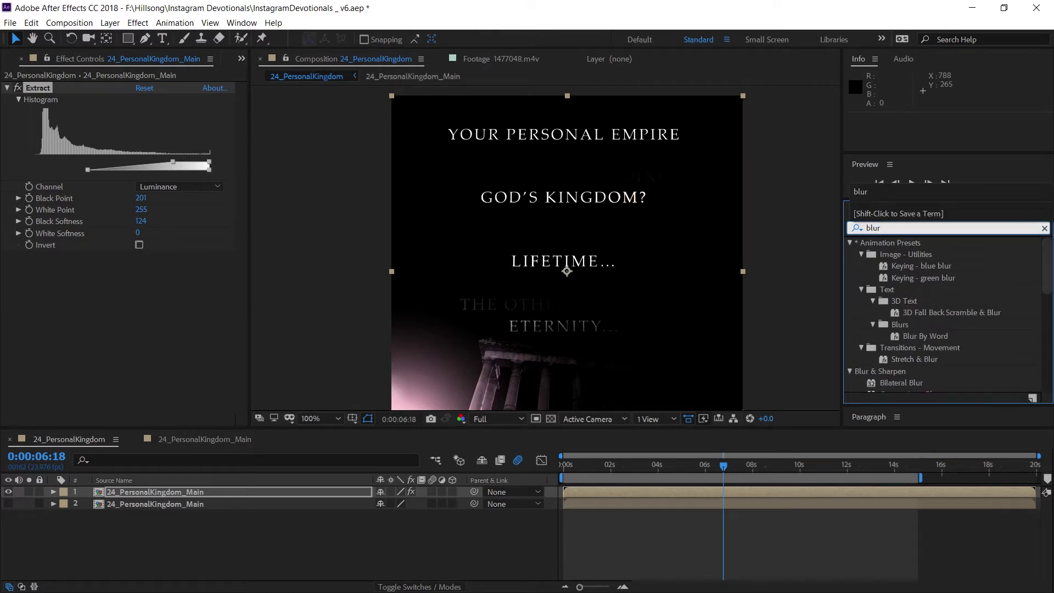
pyautogui.moveTo(1046, 261); pyautogui.dragTo(1035, 305)
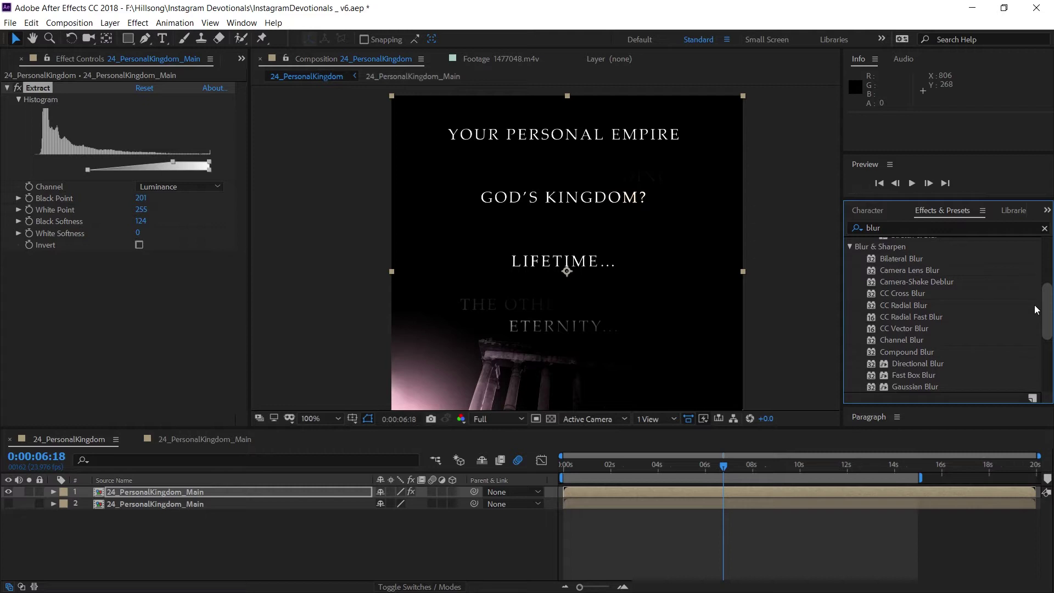
pyautogui.moveTo(1038, 310); pyautogui.dragTo(1050, 331)
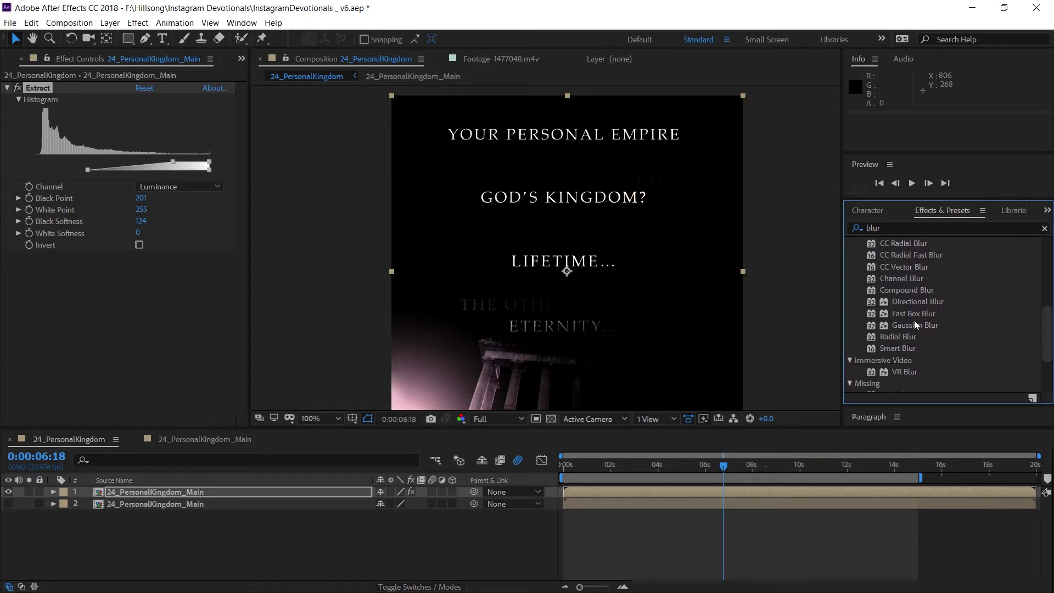
pyautogui.moveTo(923, 324); pyautogui.dragTo(722, 496)
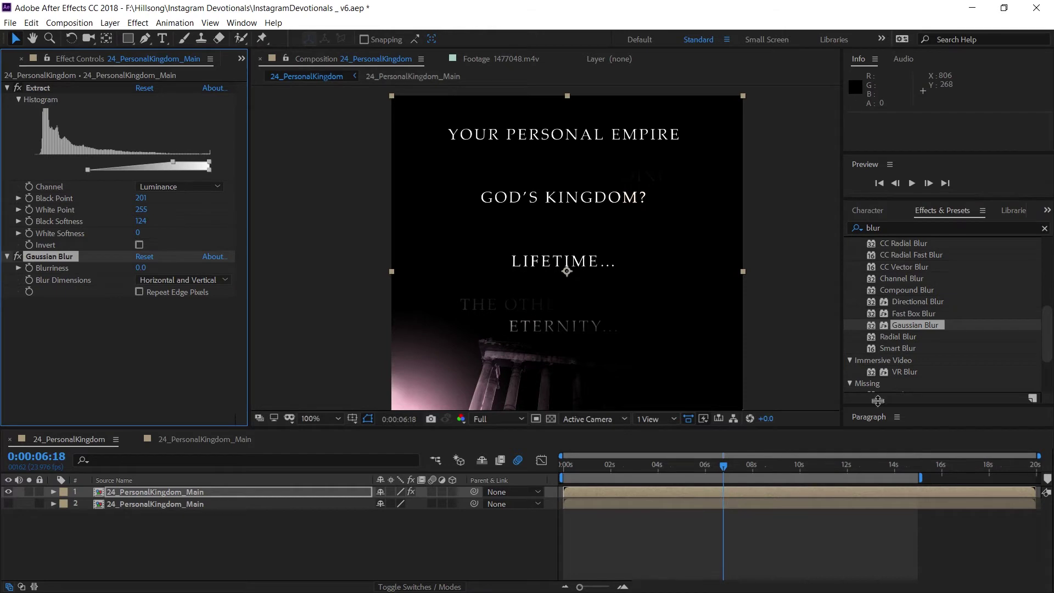
# Step: Make the Gaussian Blur Horizontal with a Blurriness of 640.4, and set Extract's Black Point to 255
pyautogui.click(160, 279)
pyautogui.click(159, 306)
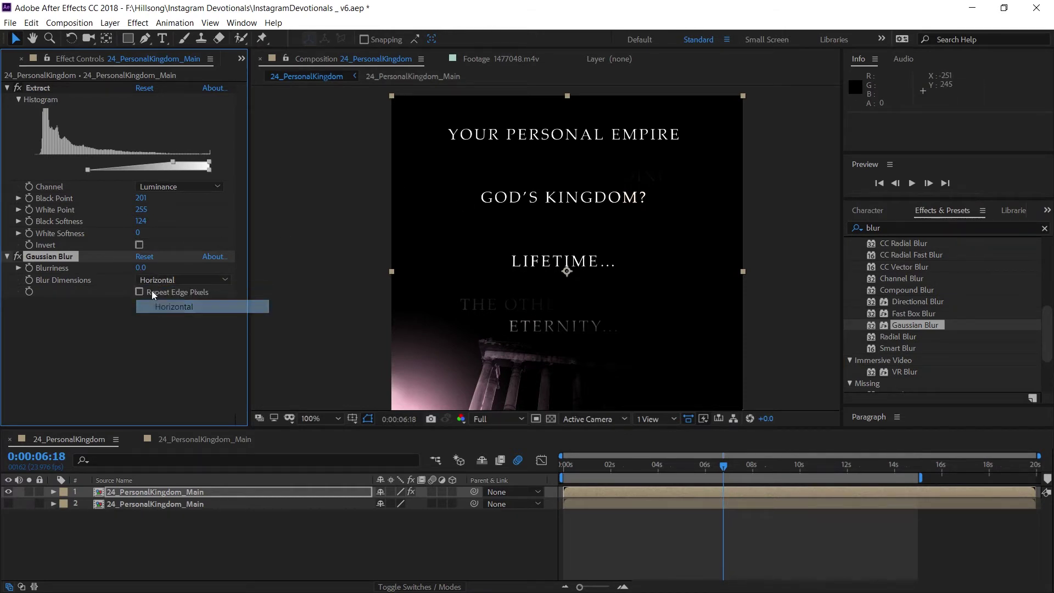
pyautogui.moveTo(141, 268); pyautogui.dragTo(768, 280)
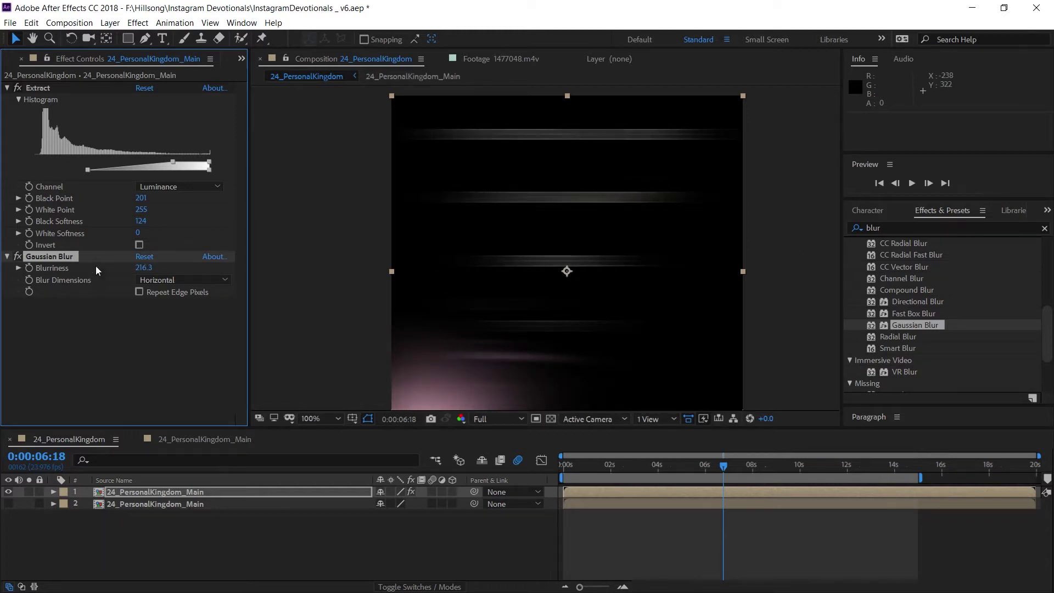
pyautogui.moveTo(142, 268); pyautogui.dragTo(951, 257)
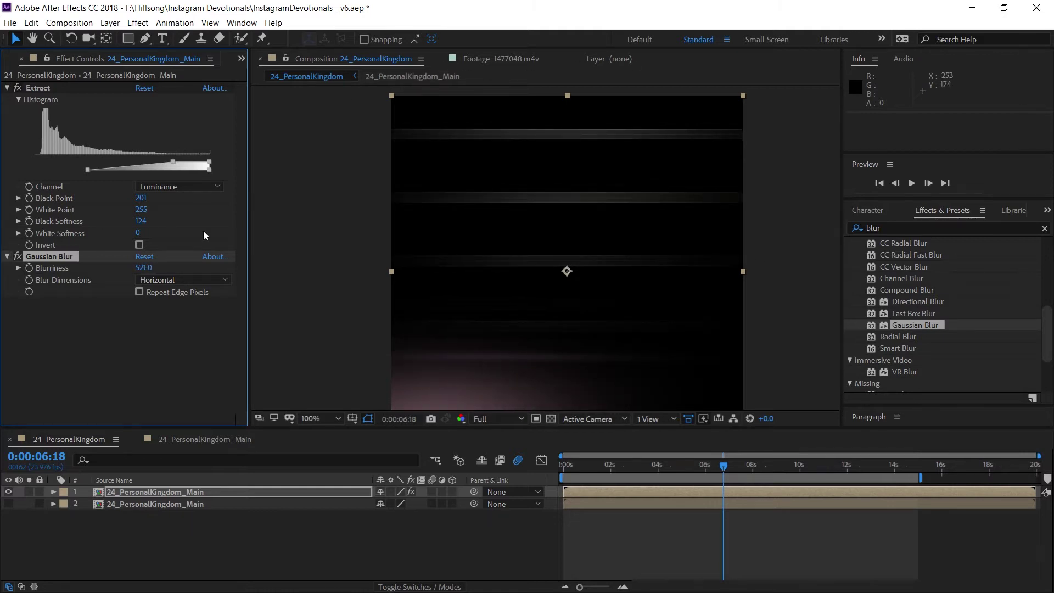
pyautogui.moveTo(142, 197); pyautogui.dragTo(185, 199)
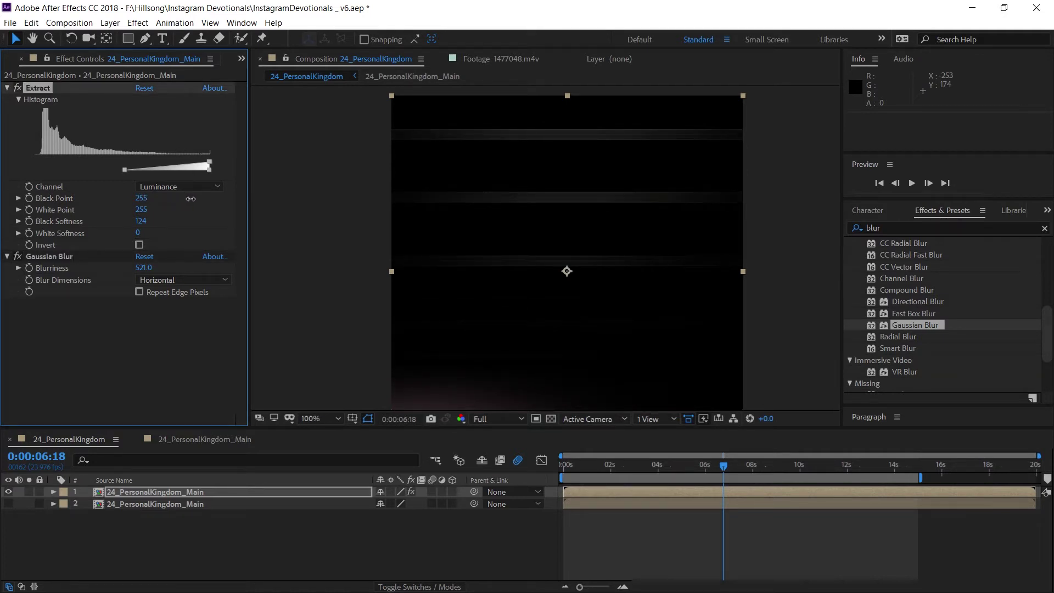
pyautogui.moveTo(144, 267); pyautogui.dragTo(549, 234)
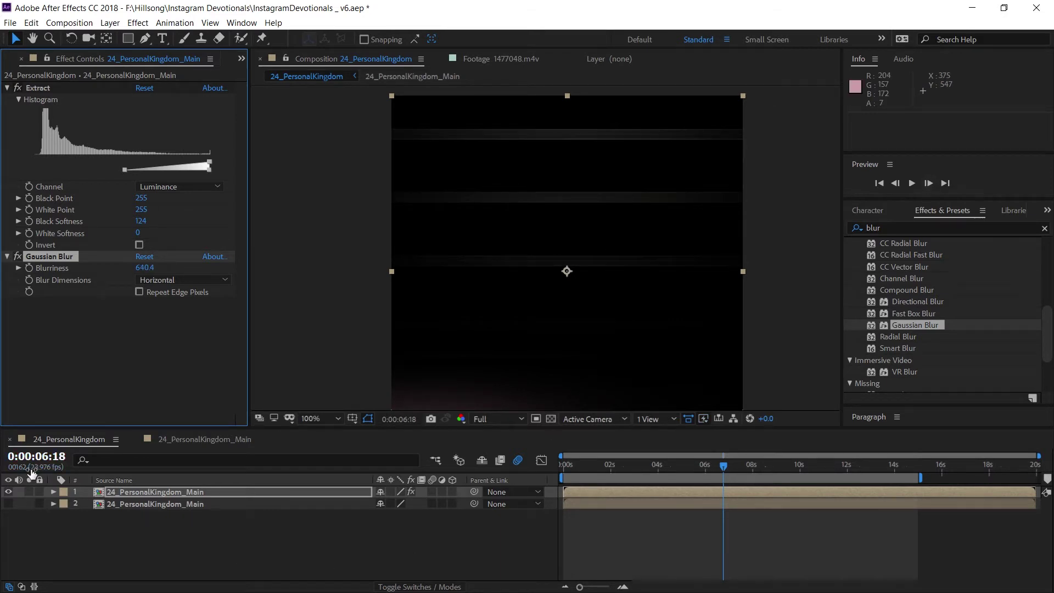
# Step: Show the lower 24_PersonalKingdom_Main layer and check the light streaks over it at several times up to 0:00:10:23
pyautogui.click(8, 504)
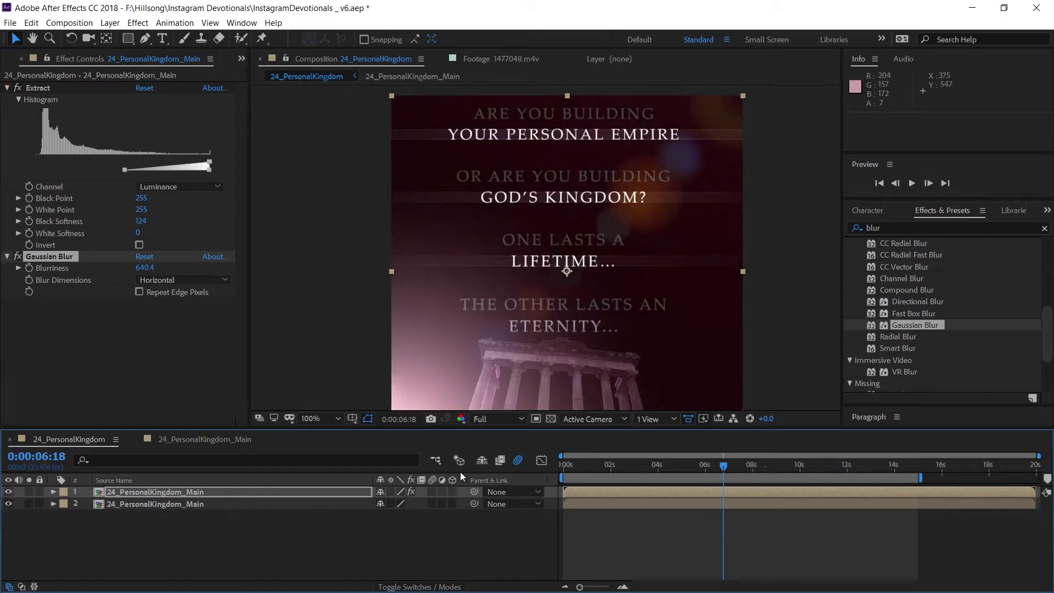
pyautogui.click(597, 466)
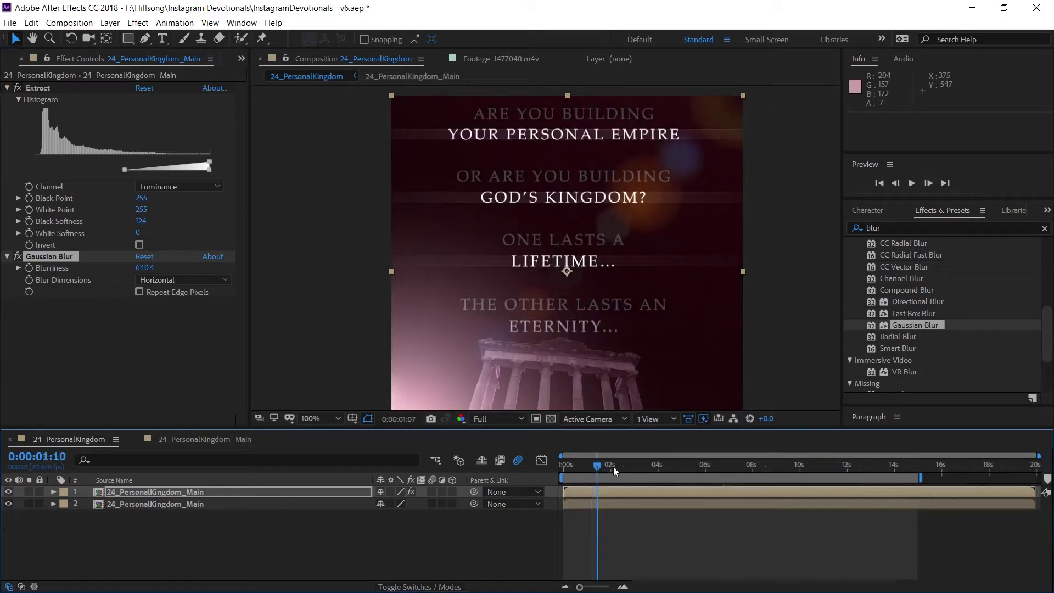
pyautogui.click(632, 464)
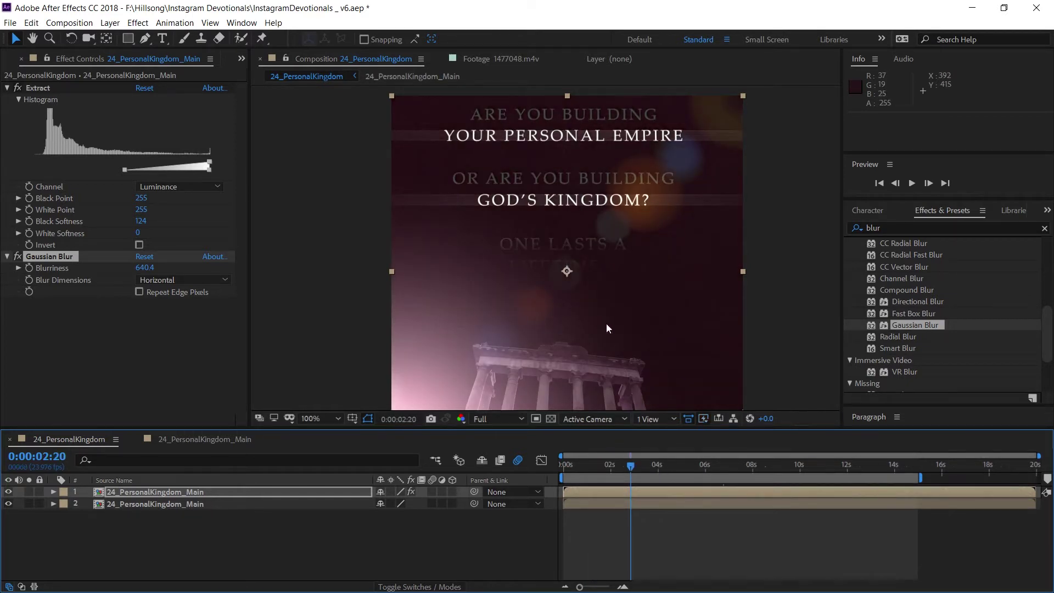
pyautogui.press(',')
pyautogui.press('.')
pyautogui.moveTo(694, 463); pyautogui.dragTo(760, 465)
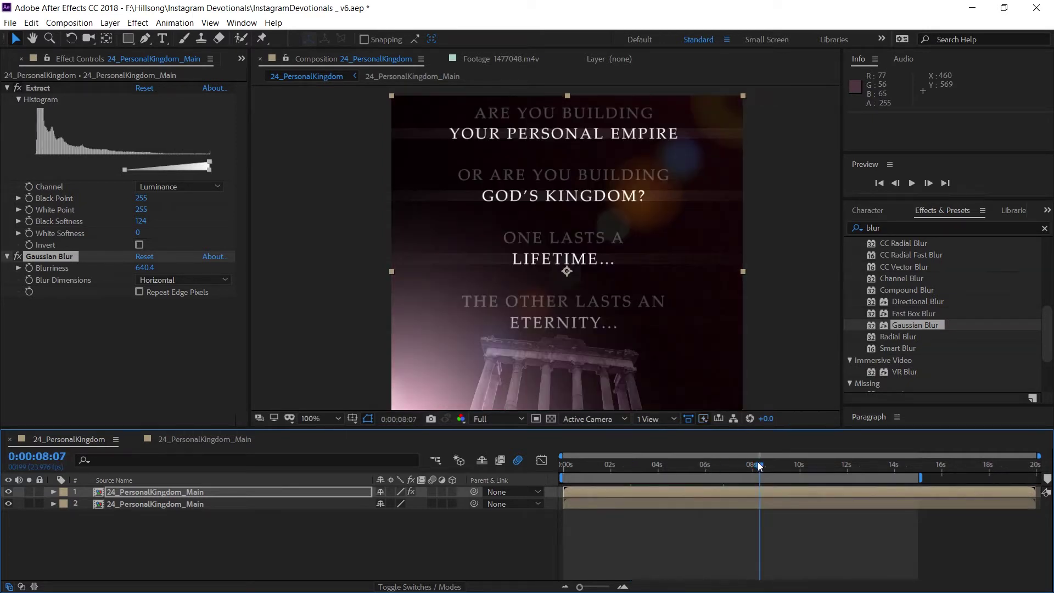
pyautogui.moveTo(789, 467); pyautogui.dragTo(824, 466)
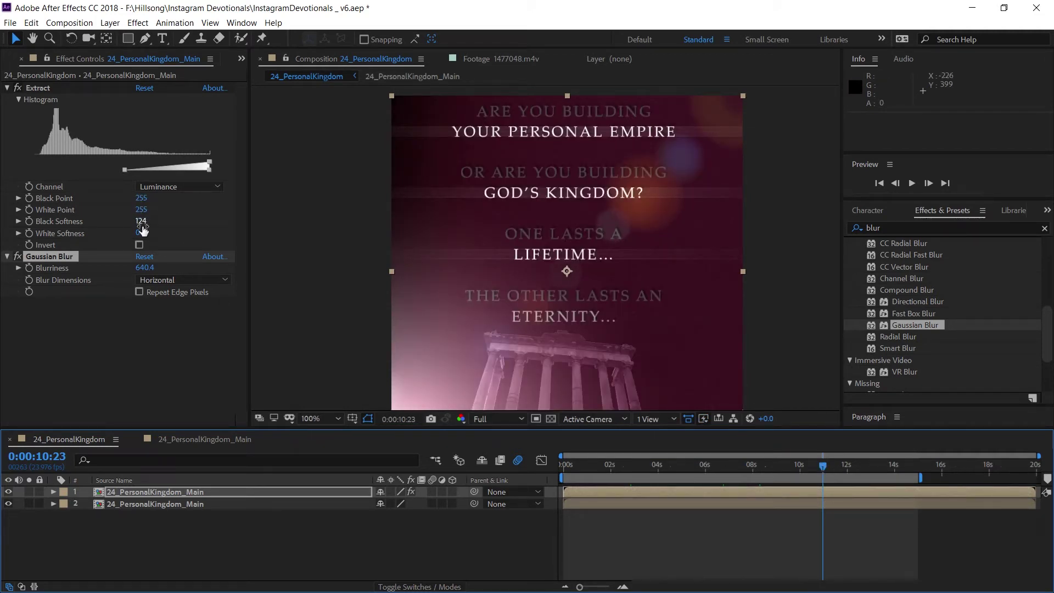
# Step: Set Extract's Black Softness to 71 and, at 0:00:14:10, its Black Point to 165
pyautogui.moveTo(141, 219); pyautogui.dragTo(115, 237)
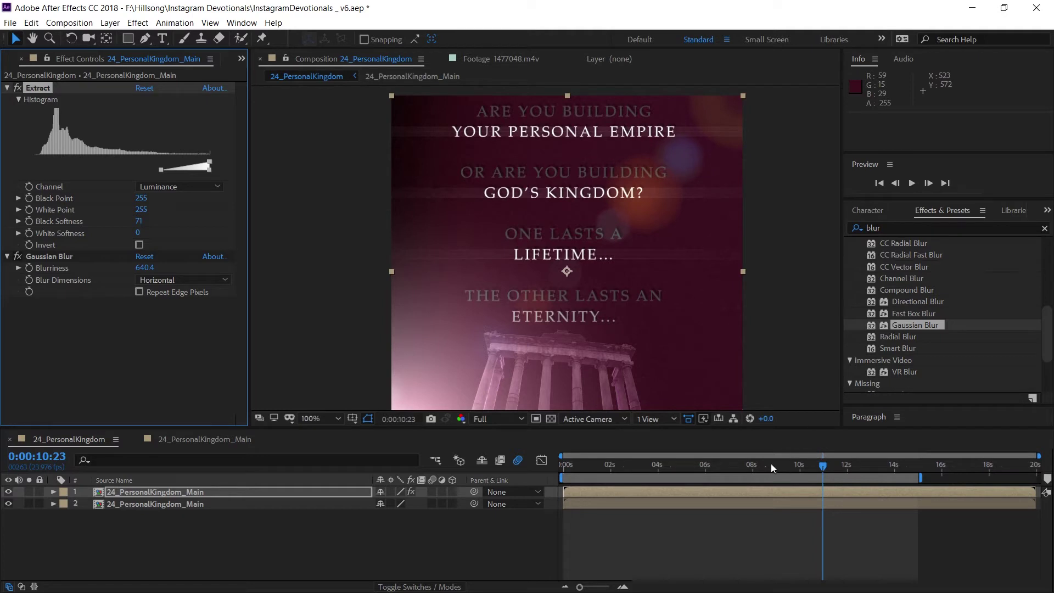
pyautogui.moveTo(771, 464); pyautogui.dragTo(905, 460)
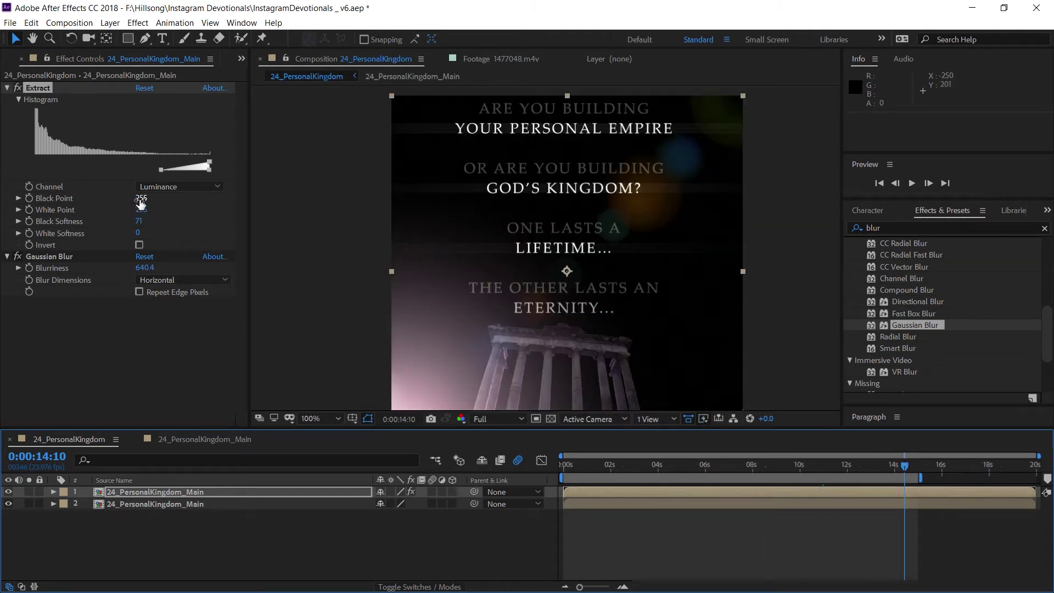
pyautogui.moveTo(140, 198); pyautogui.dragTo(98, 219)
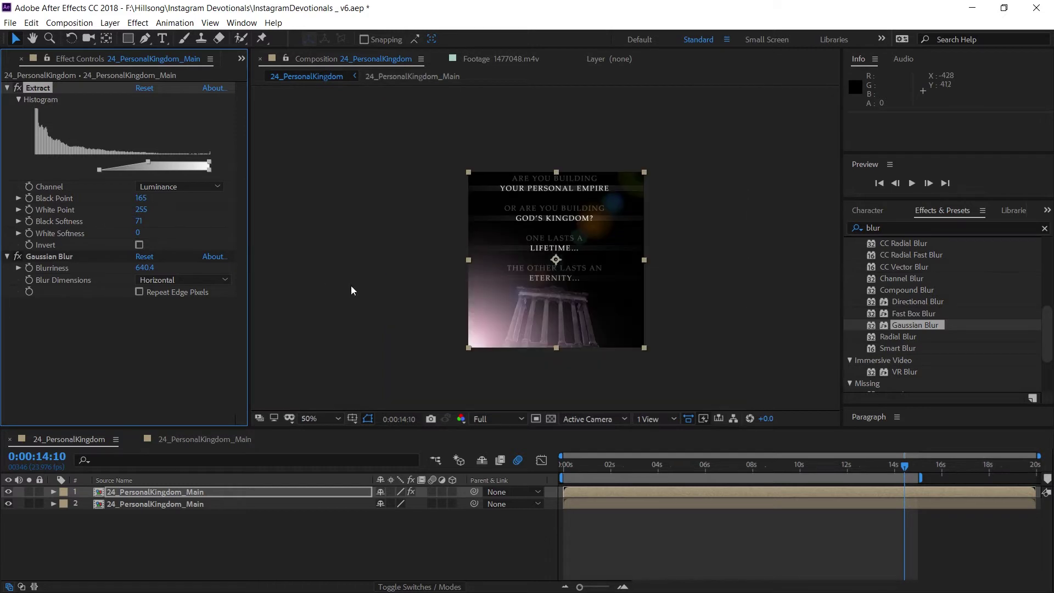
# Step: Examine the streaks across the timeline and the edges of the columns up close at 0:00:11:18
pyautogui.moveTo(518, 365); pyautogui.dragTo(528, 321)
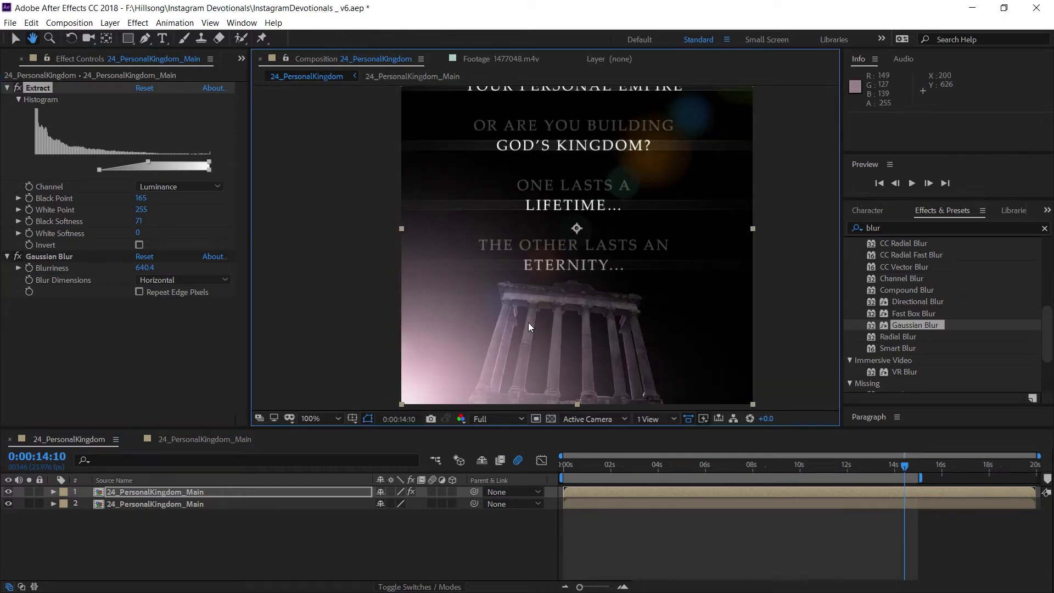
pyautogui.moveTo(578, 463); pyautogui.dragTo(848, 455)
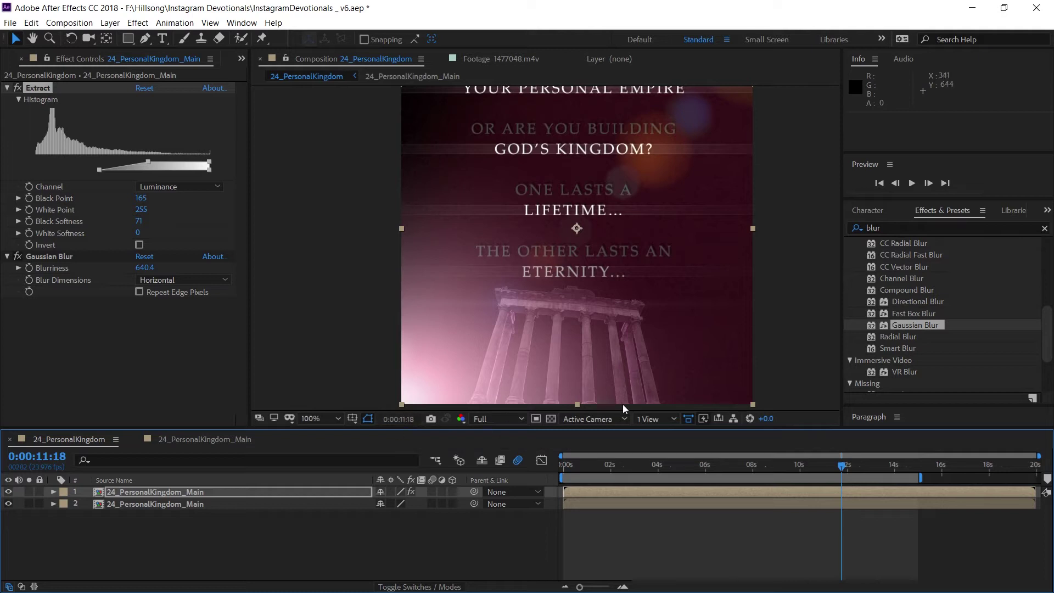
pyautogui.scroll(2, 545, 294)
pyautogui.moveTo(549, 285); pyautogui.dragTo(545, 172)
pyautogui.scroll(-1, 552, 214)
pyautogui.moveTo(558, 226); pyautogui.dragTo(553, 170)
pyautogui.scroll(1, 548, 179)
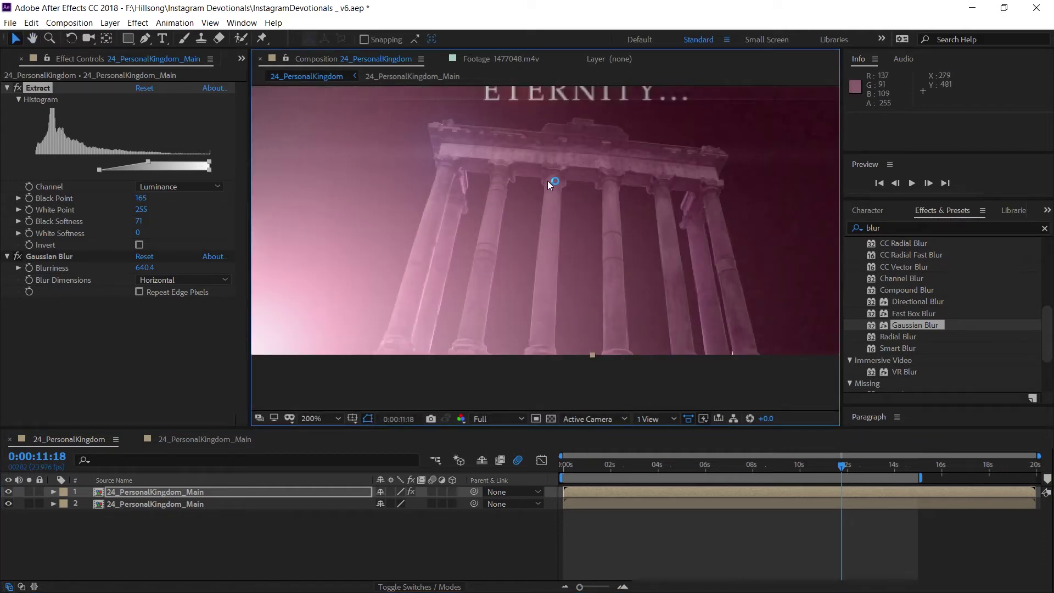
pyautogui.scroll(-1, 589, 210)
pyautogui.scroll(2, 550, 173)
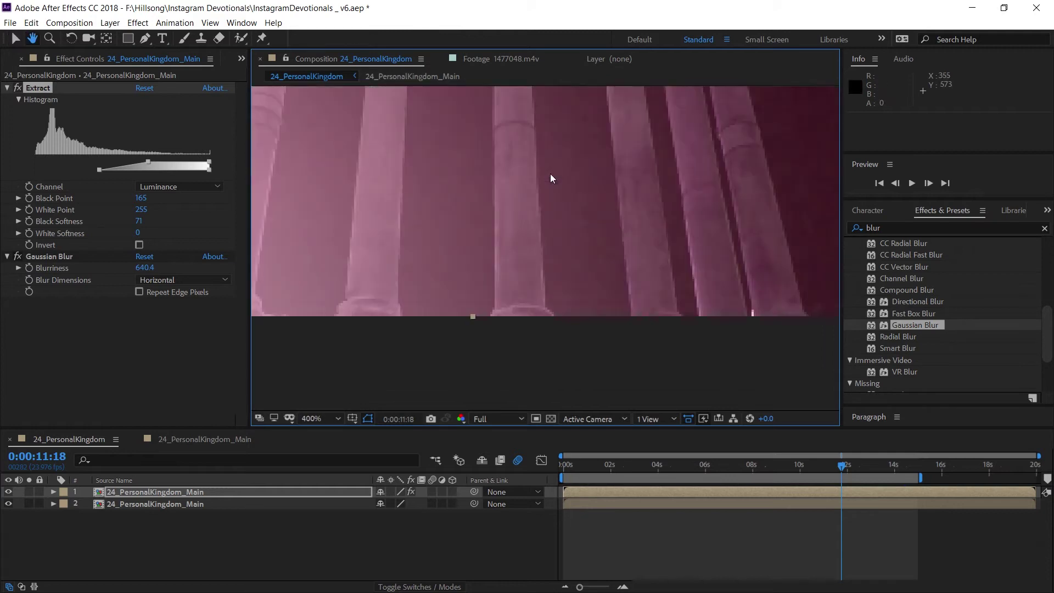
pyautogui.scroll(1, 473, 232)
pyautogui.moveTo(658, 230); pyautogui.dragTo(528, 252)
pyautogui.scroll(-5, 473, 232)
pyautogui.scroll(1, 529, 252)
pyautogui.scroll(2, 528, 252)
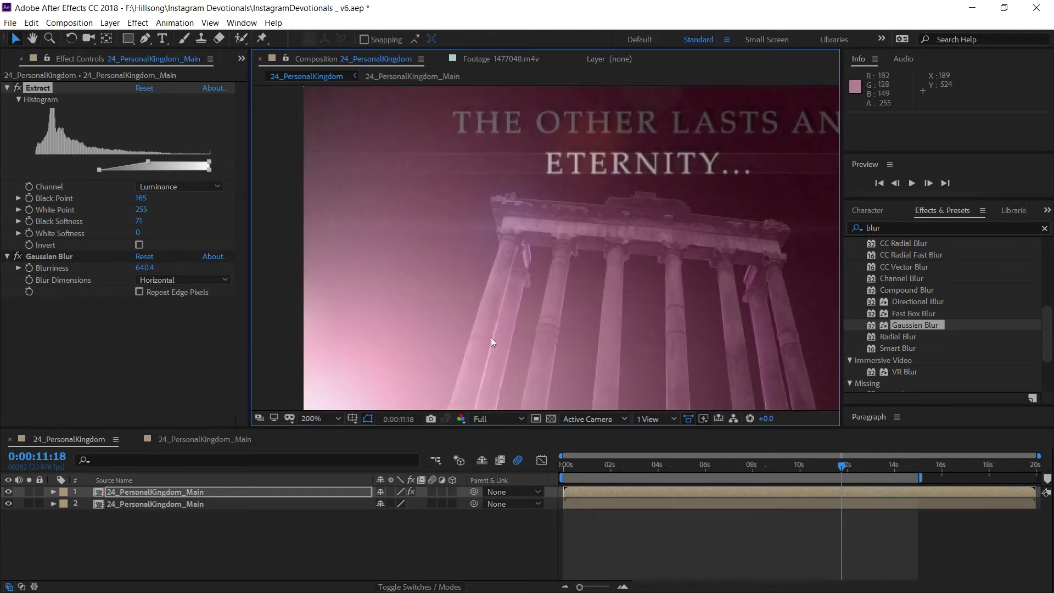
# Step: Open the 24_PersonalKingdom_Main composition and inspect the rightmost columns' edges up close
pyautogui.doubleClick(153, 503)
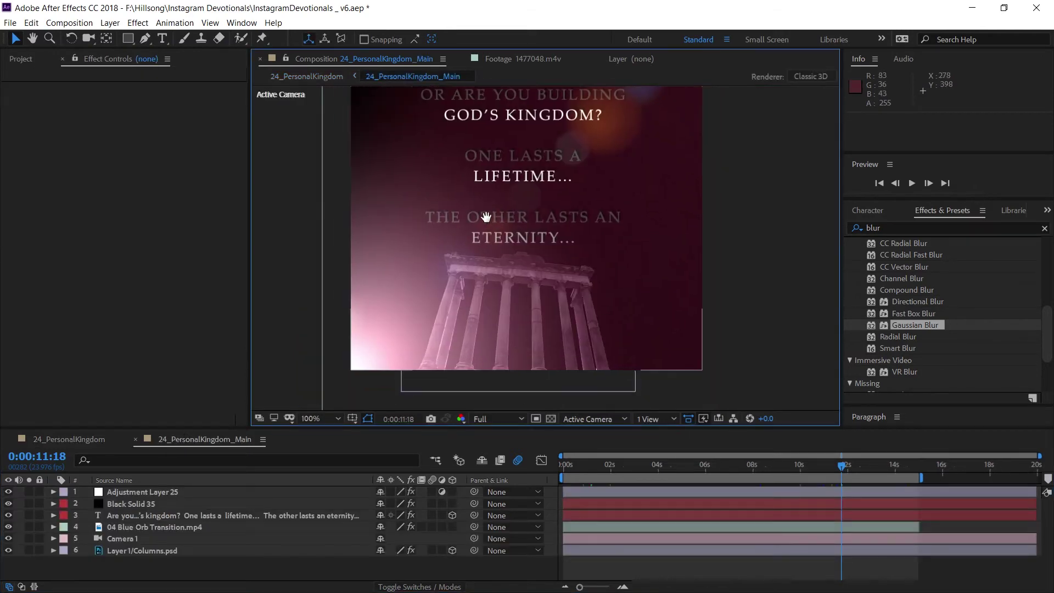
pyautogui.scroll(2, 522, 214)
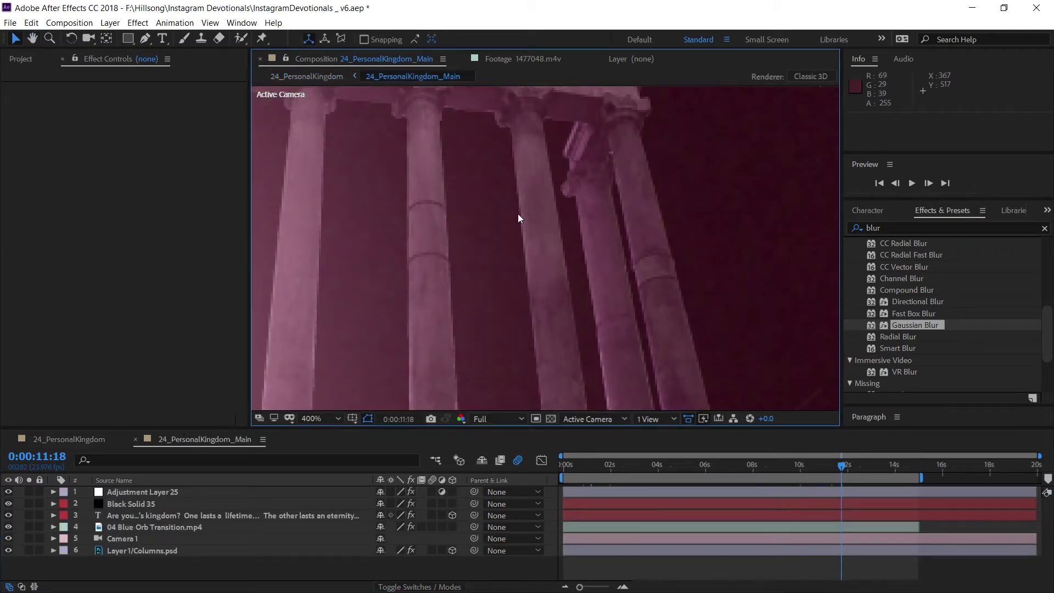
pyautogui.scroll(-2, 518, 213)
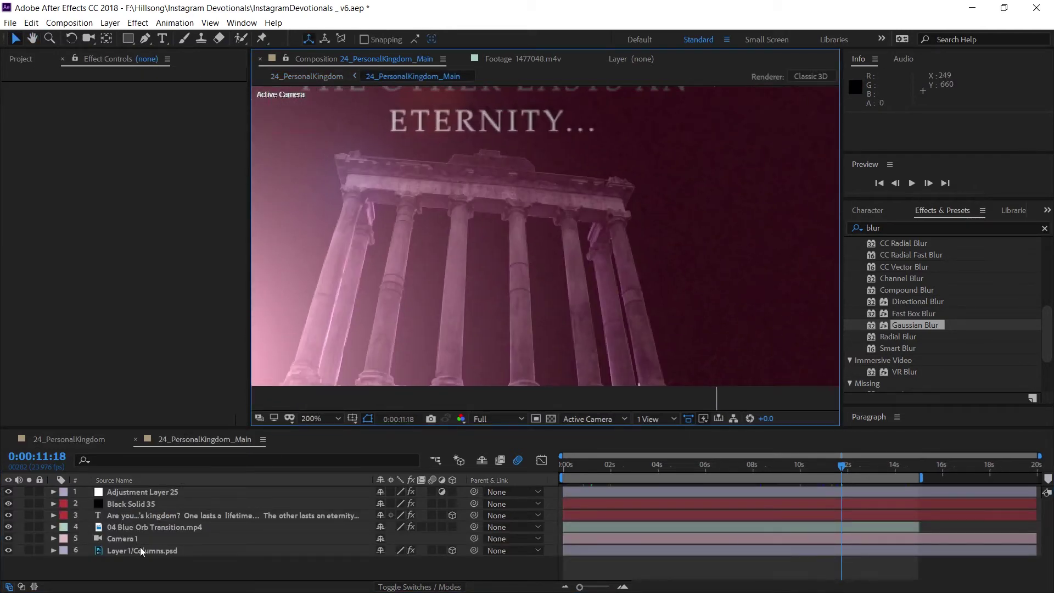
# Step: Open the original Columns.psd file of the Layer 1/Columns.psd layer for editing in Photoshop
pyautogui.click(145, 552)
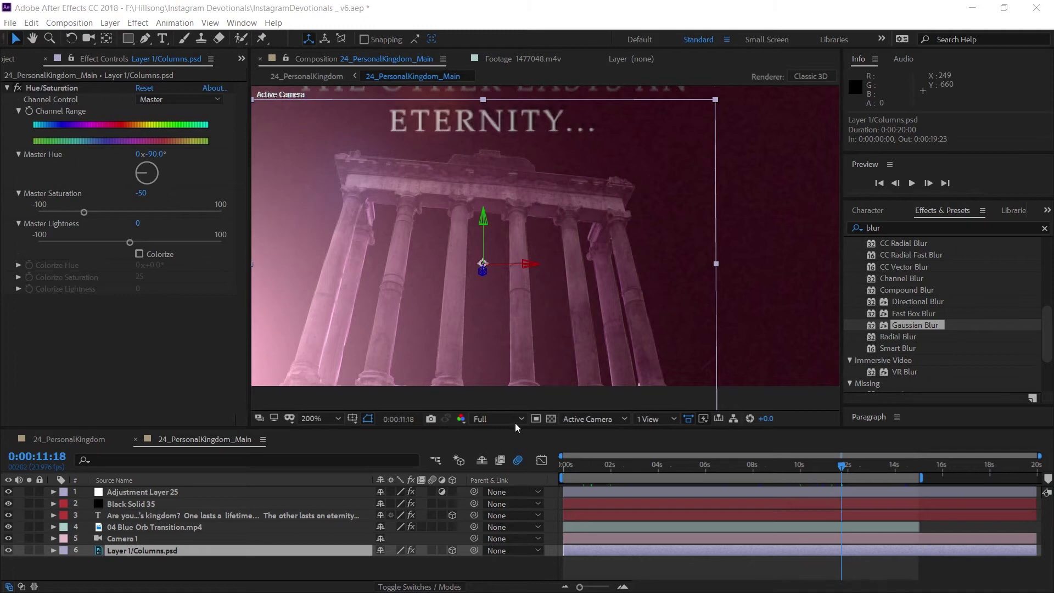
pyautogui.rightClick(177, 550)
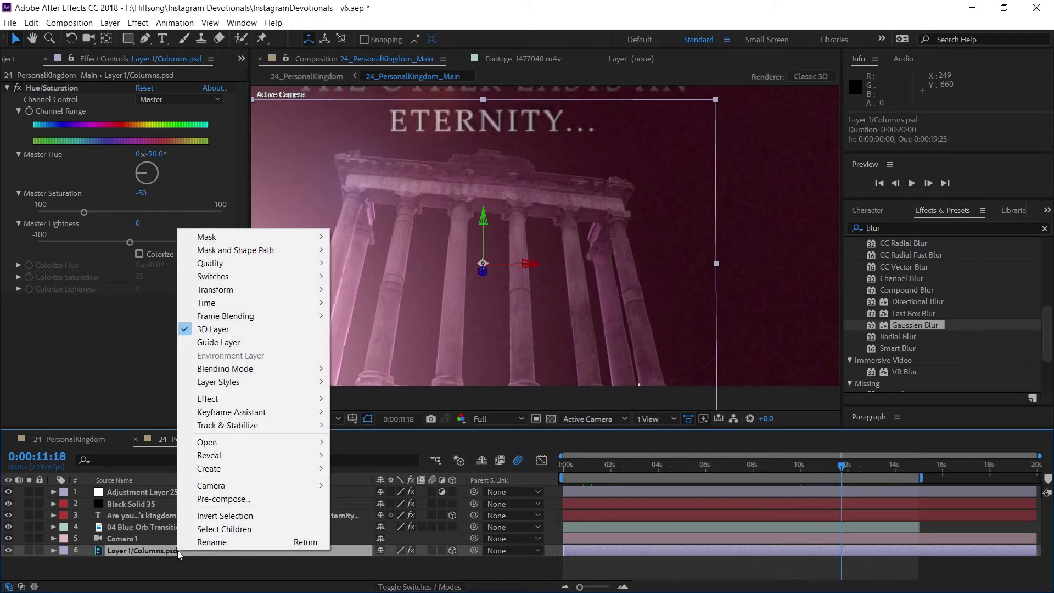
pyautogui.moveTo(231, 443)
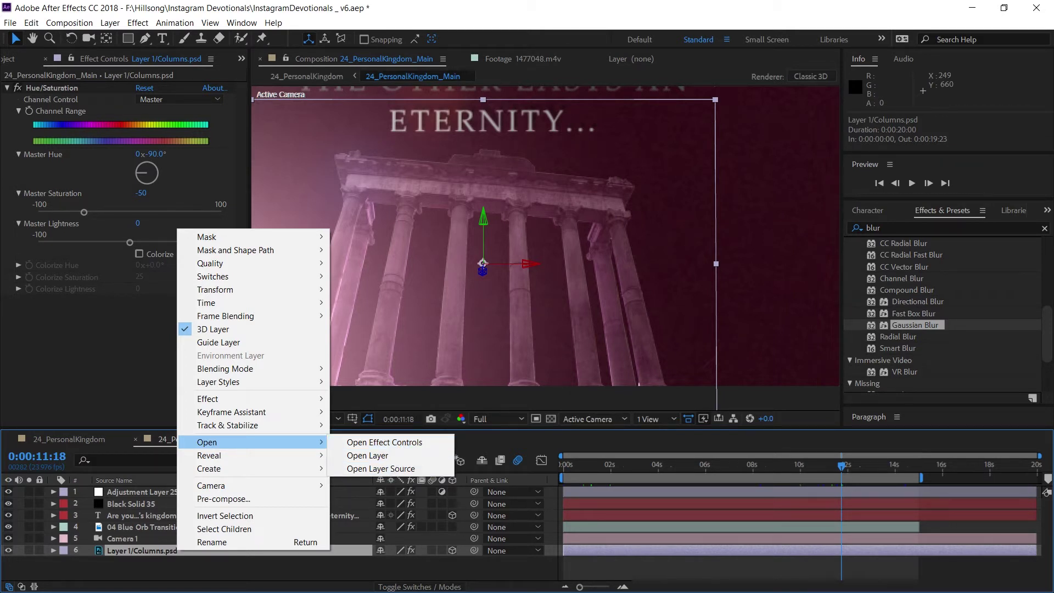
pyautogui.press('Escape')
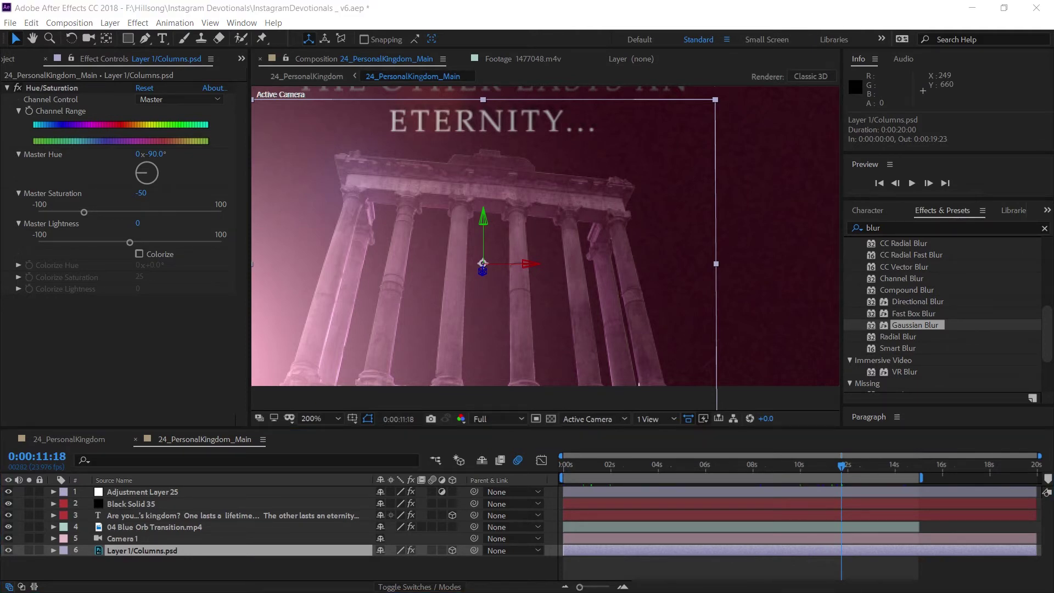
pyautogui.hotkey('ctrl', 'e')
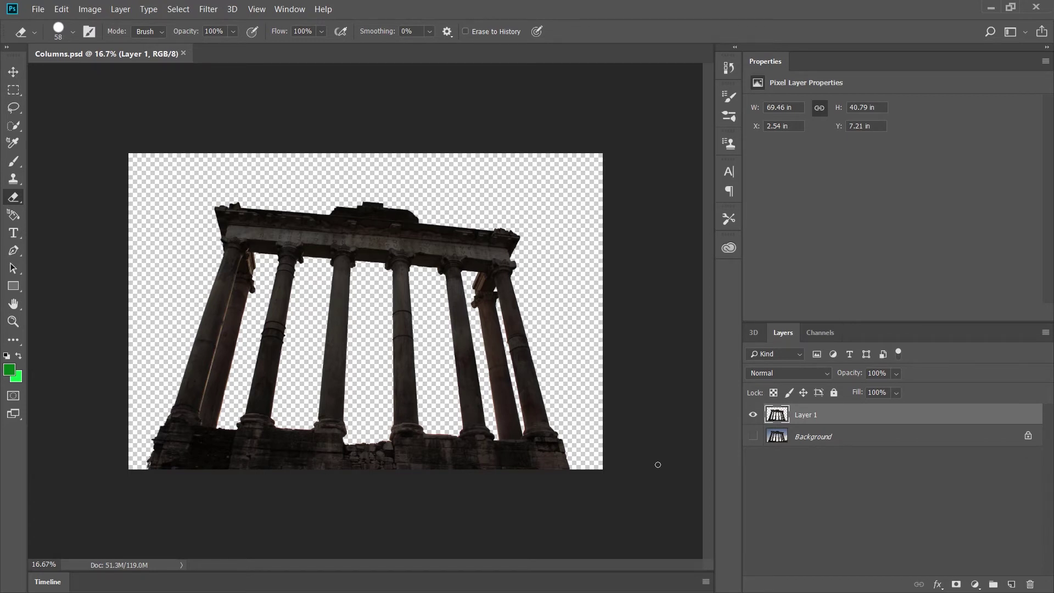
# Step: Compare the rightmost columns' cutout edges with the original photo by showing and hiding the Background layer
pyautogui.scroll(6, 658, 464)
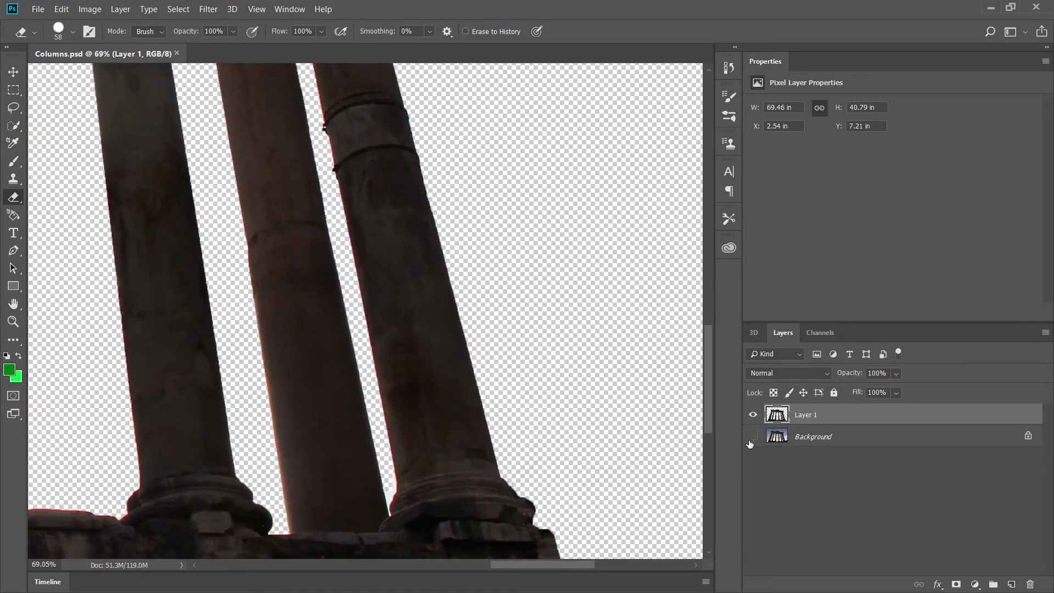
pyautogui.click(753, 437)
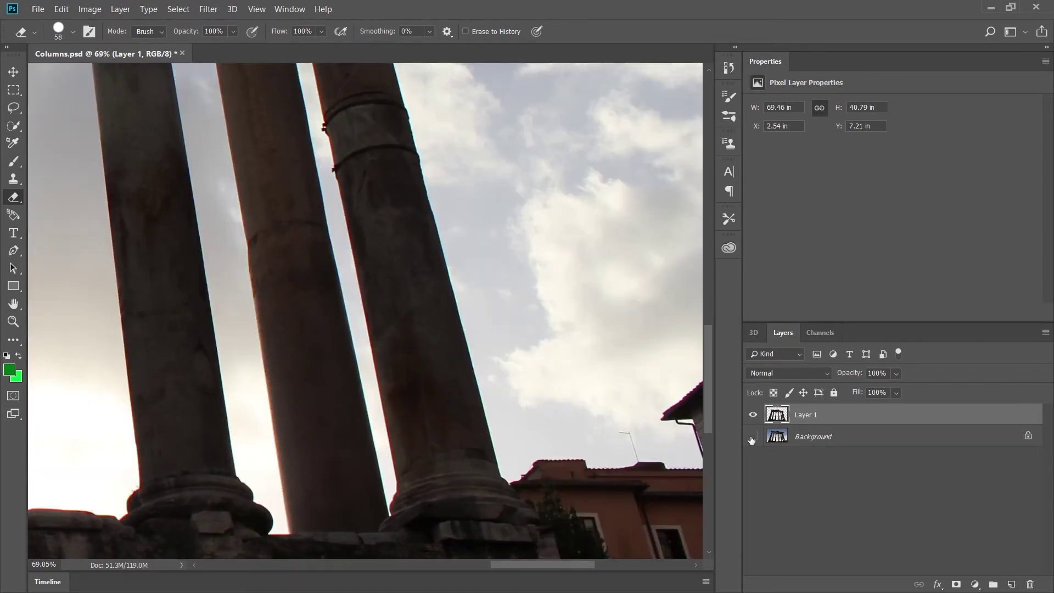
pyautogui.click(752, 437)
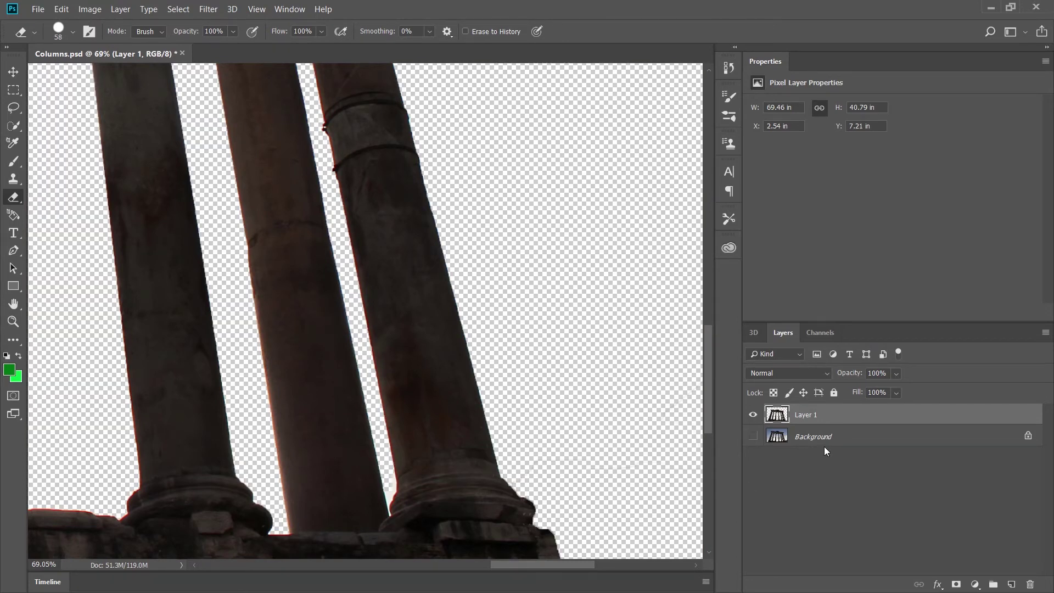
# Step: Duplicate the Background layer and make the Background copy visible beneath Layer 1
pyautogui.rightClick(782, 470)
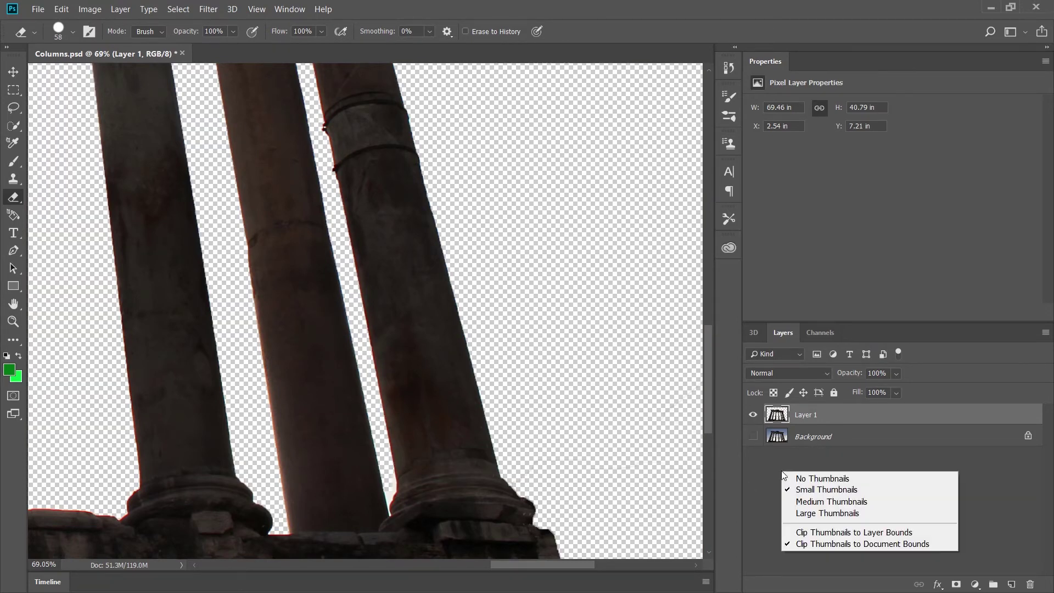
pyautogui.rightClick(764, 445)
pyautogui.rightClick(783, 436)
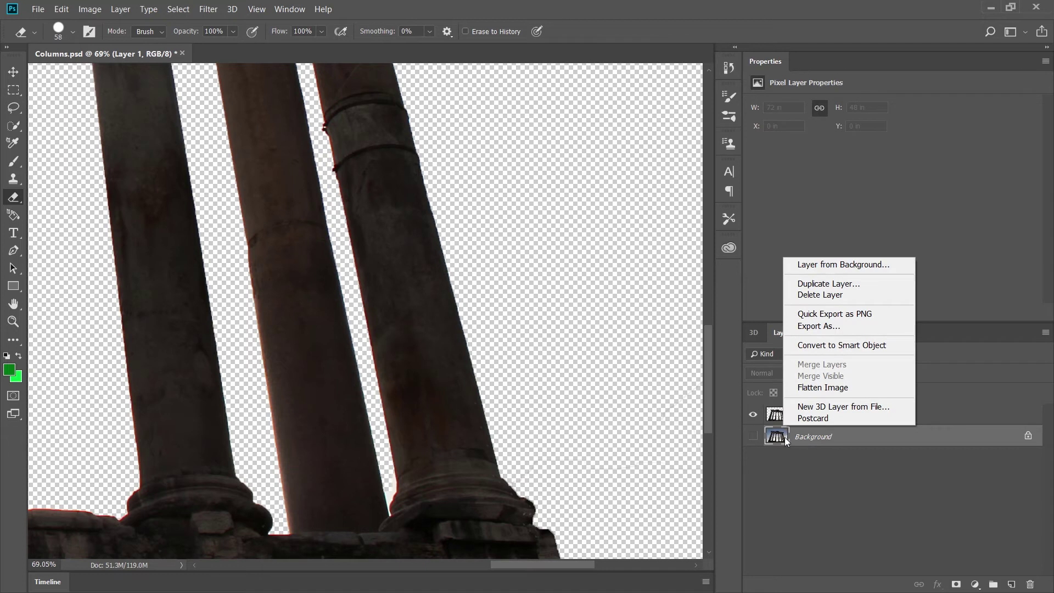
pyautogui.rightClick(800, 437)
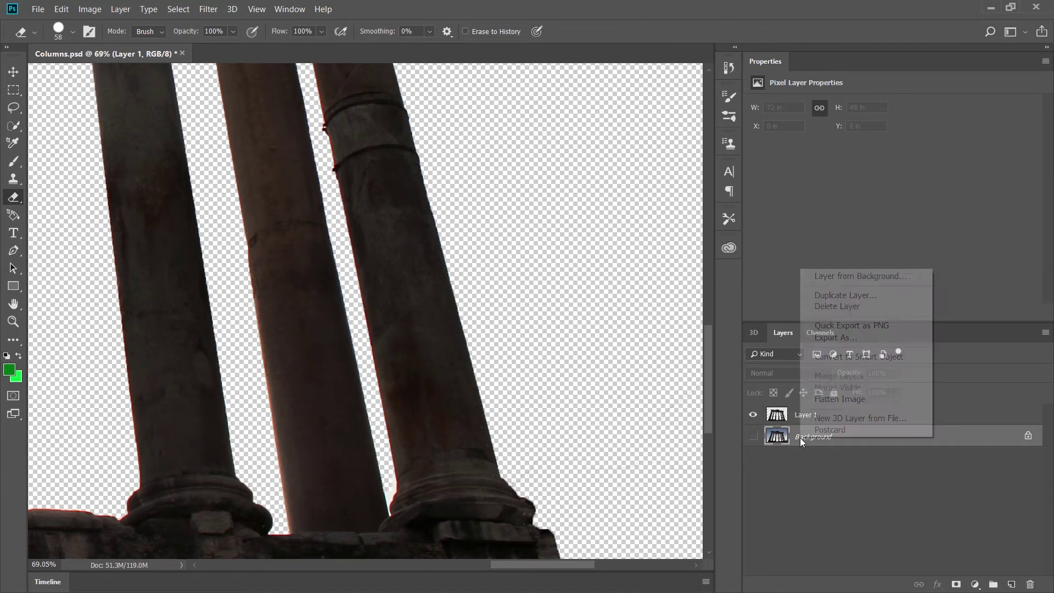
pyautogui.click(844, 297)
pyautogui.press('Return')
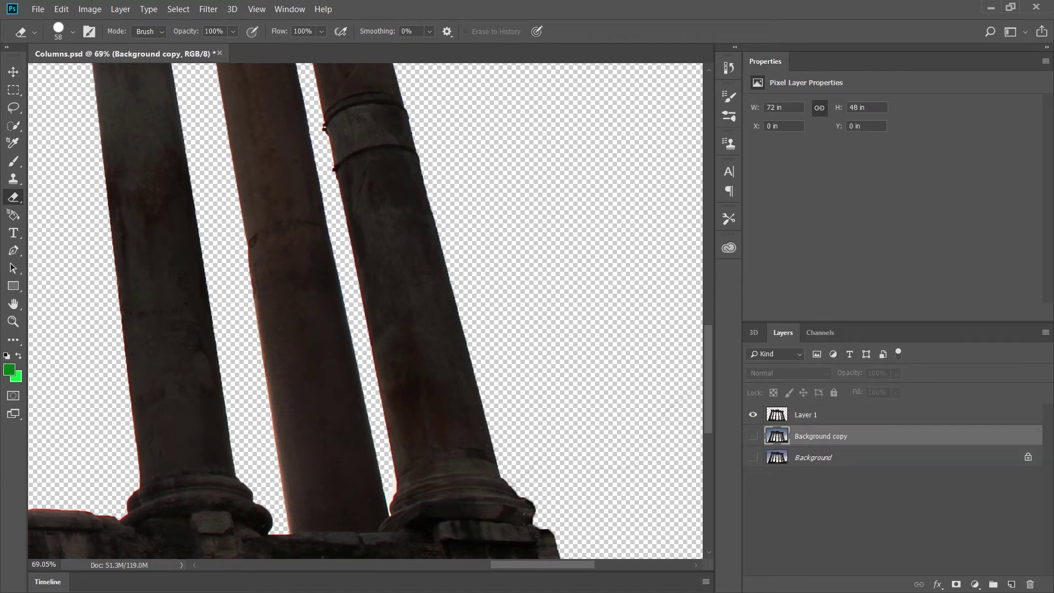
pyautogui.click(759, 434)
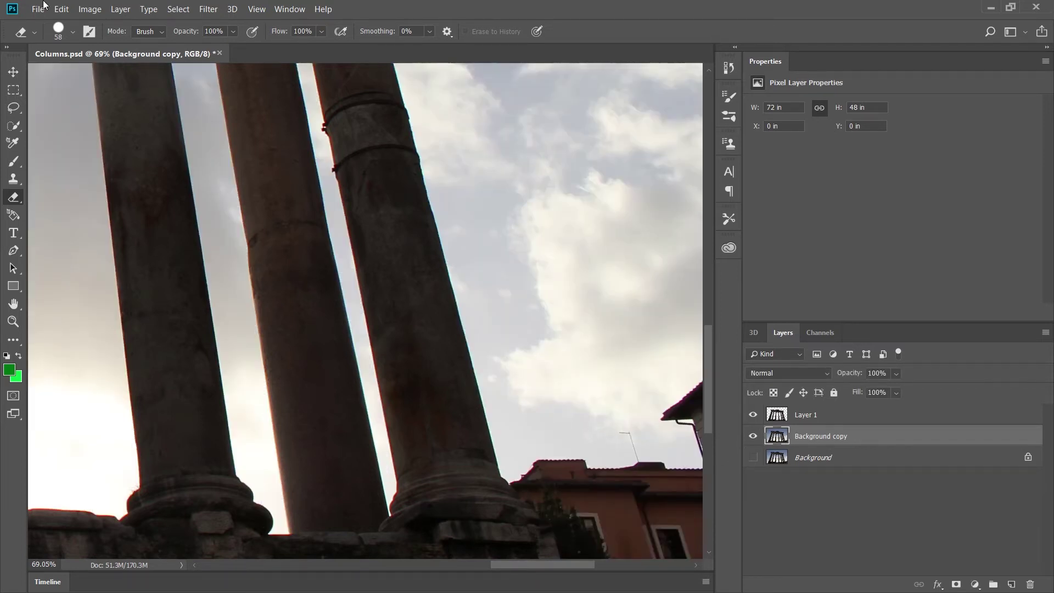
pyautogui.click(64, 13)
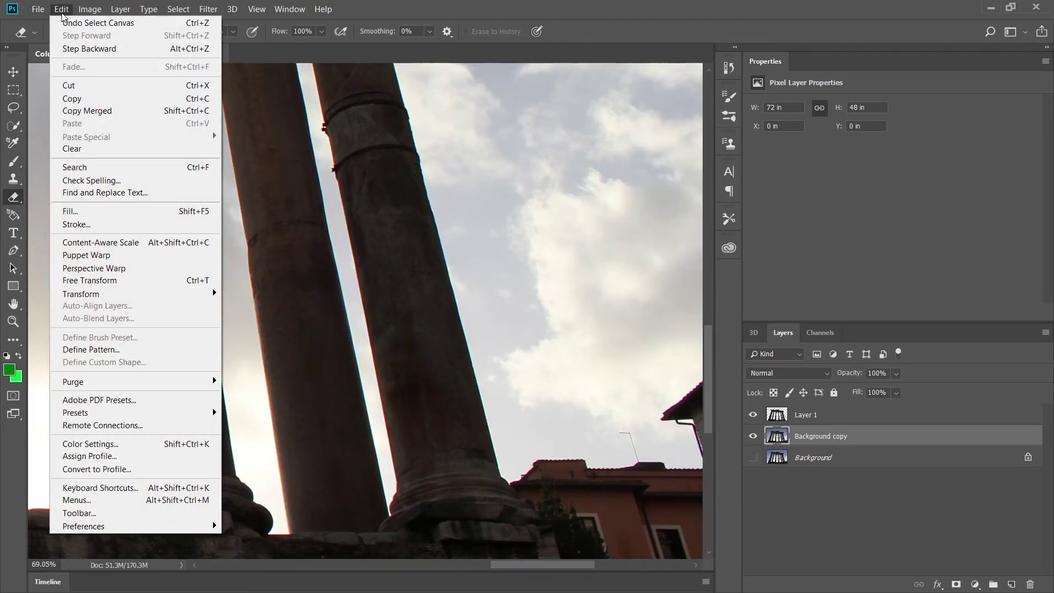
pyautogui.click(91, 224)
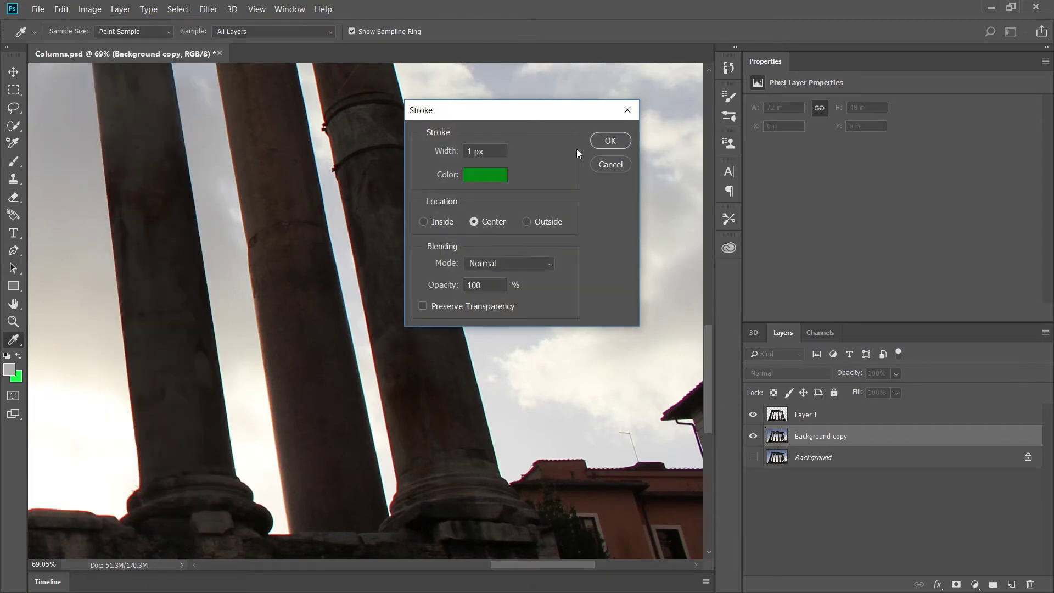
pyautogui.click(611, 164)
# Step: Fill the Background copy layer with black to serve as a backdrop for the cutout
pyautogui.click(61, 9)
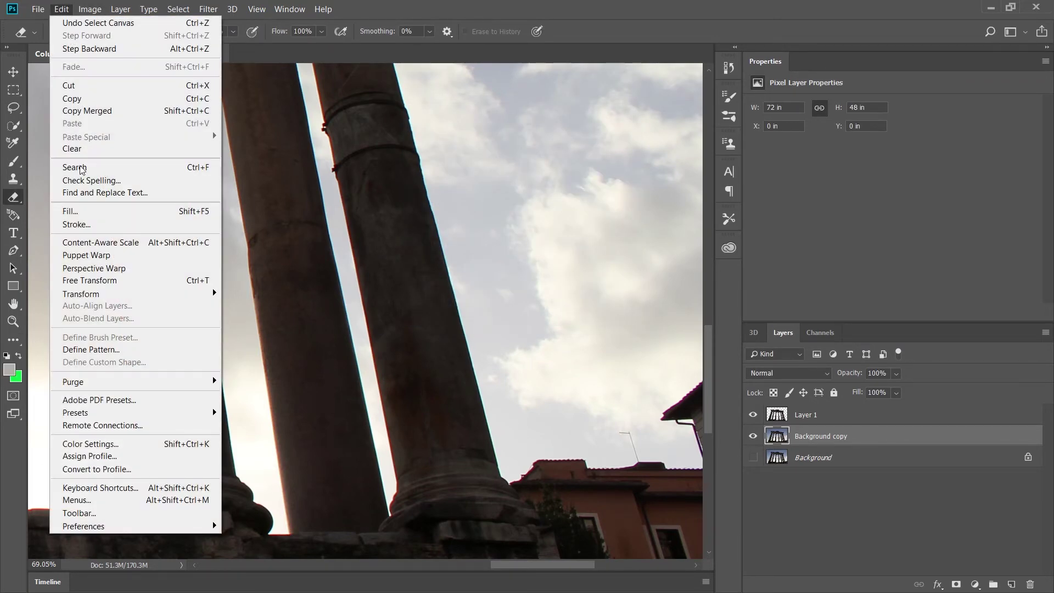
pyautogui.click(100, 215)
pyautogui.click(535, 151)
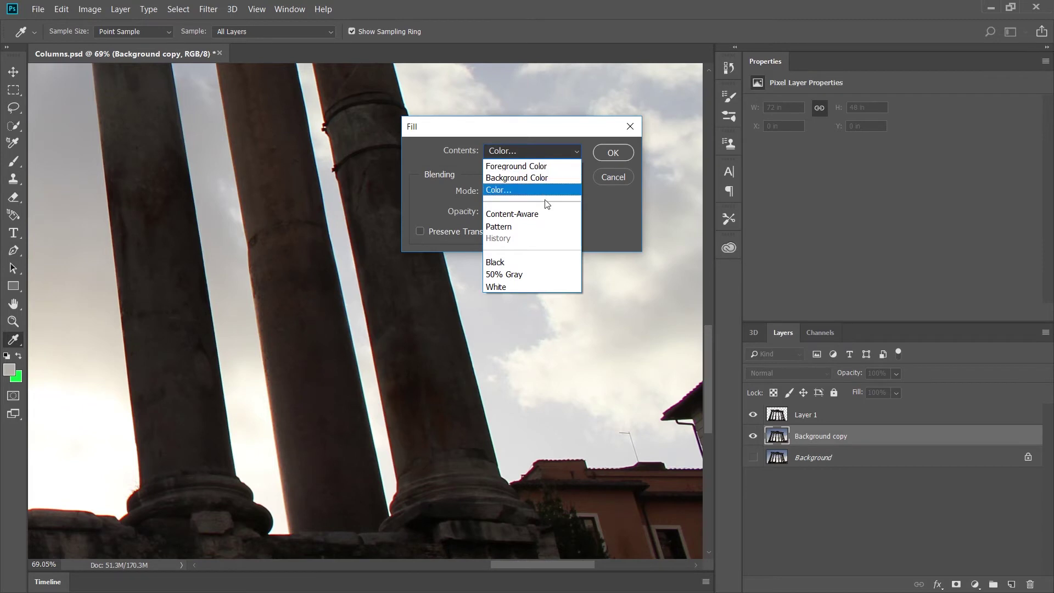
pyautogui.click(545, 262)
pyautogui.click(609, 153)
pyautogui.press('e')
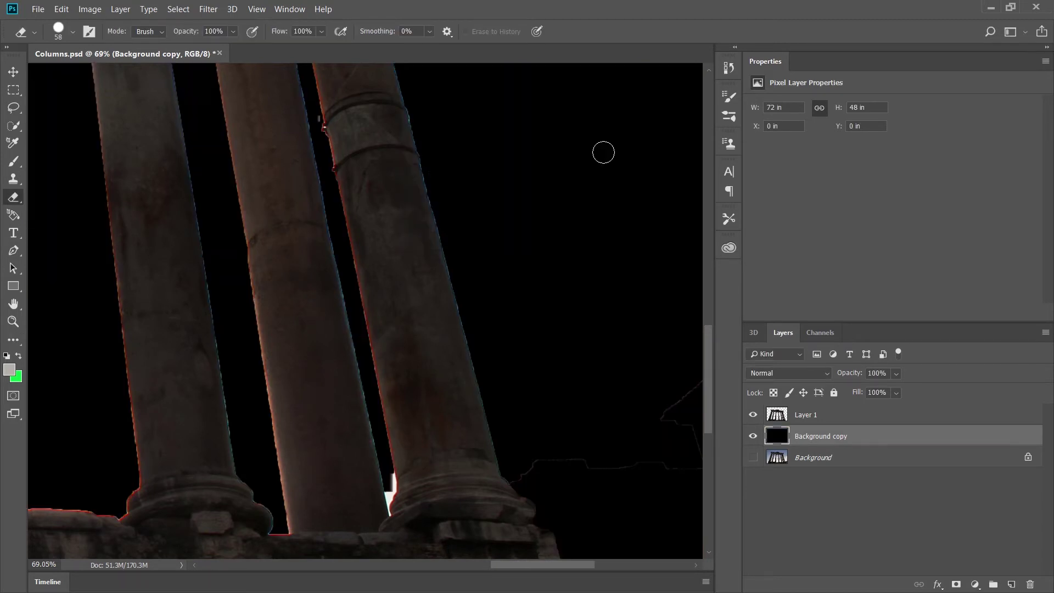
# Step: Erase the faint building outline beside the rightmost column from Layer 1
pyautogui.scroll(-1, 597, 323)
pyautogui.scroll(-1, 637, 355)
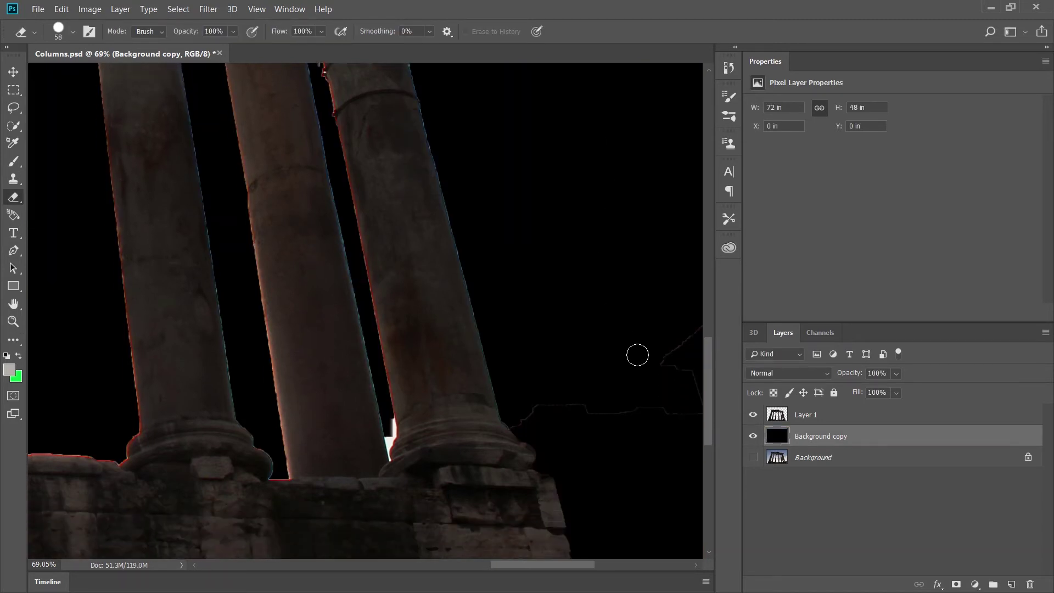
pyautogui.click(826, 419)
pyautogui.moveTo(559, 565); pyautogui.dragTo(587, 565)
pyautogui.moveTo(440, 427)
pyautogui.mouseDown()
pyautogui.moveTo(338, 401)
pyautogui.moveTo(343, 418)
pyautogui.moveTo(332, 416)
pyautogui.moveTo(509, 384)
pyautogui.moveTo(502, 404)
pyautogui.moveTo(488, 406)
pyautogui.moveTo(513, 455)
pyautogui.moveTo(528, 443)
pyautogui.moveTo(483, 351)
pyautogui.moveTo(486, 302)
pyautogui.moveTo(525, 302)
pyautogui.mouseUp()
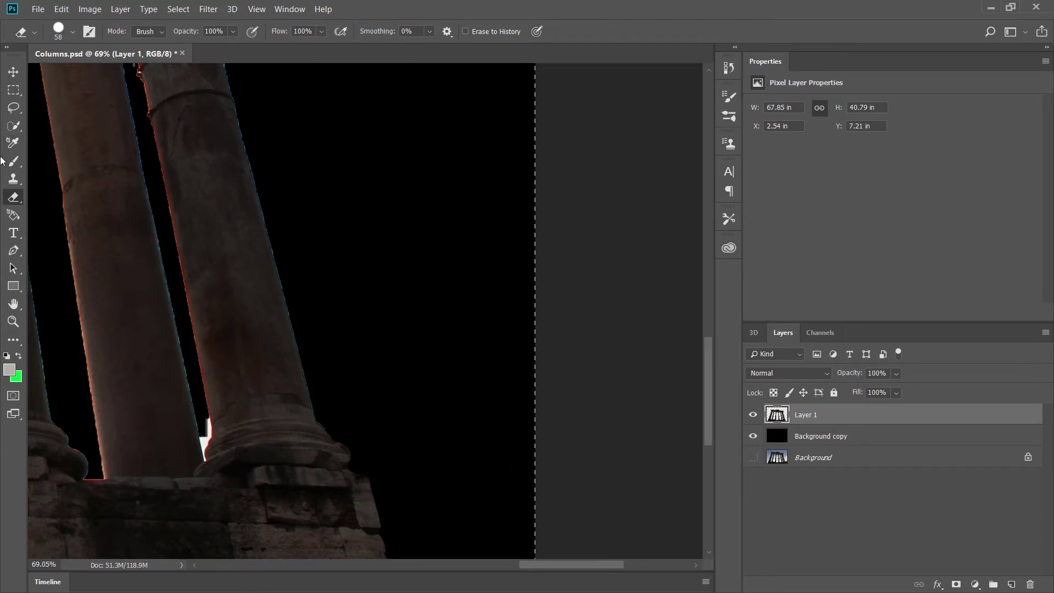
# Step: Try to quick-select the white remnant beside the rightmost column's base, and clear the selection
pyautogui.click(15, 129)
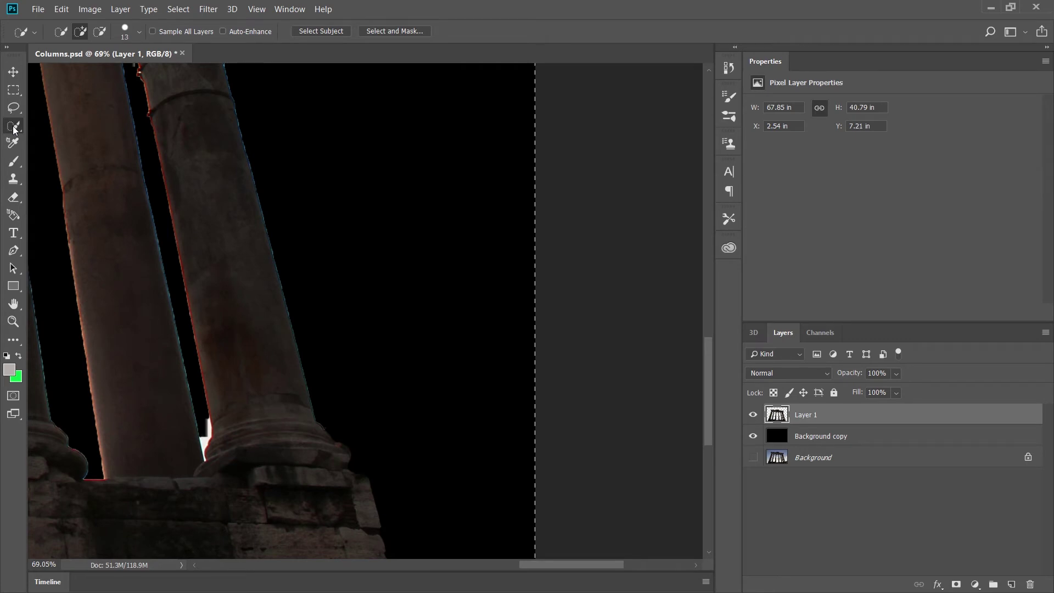
pyautogui.click(203, 436)
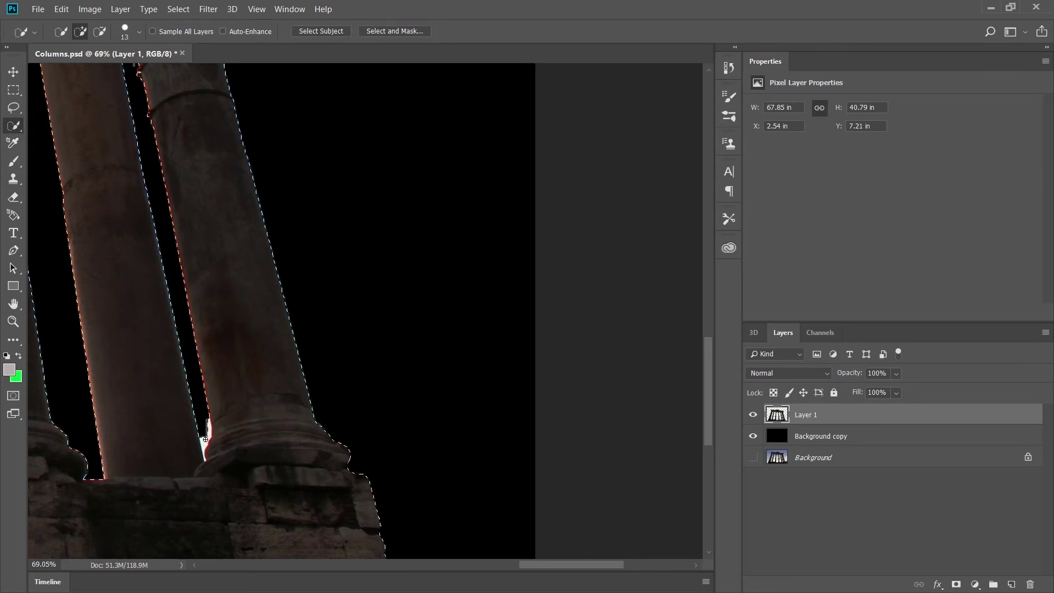
pyautogui.click(204, 438)
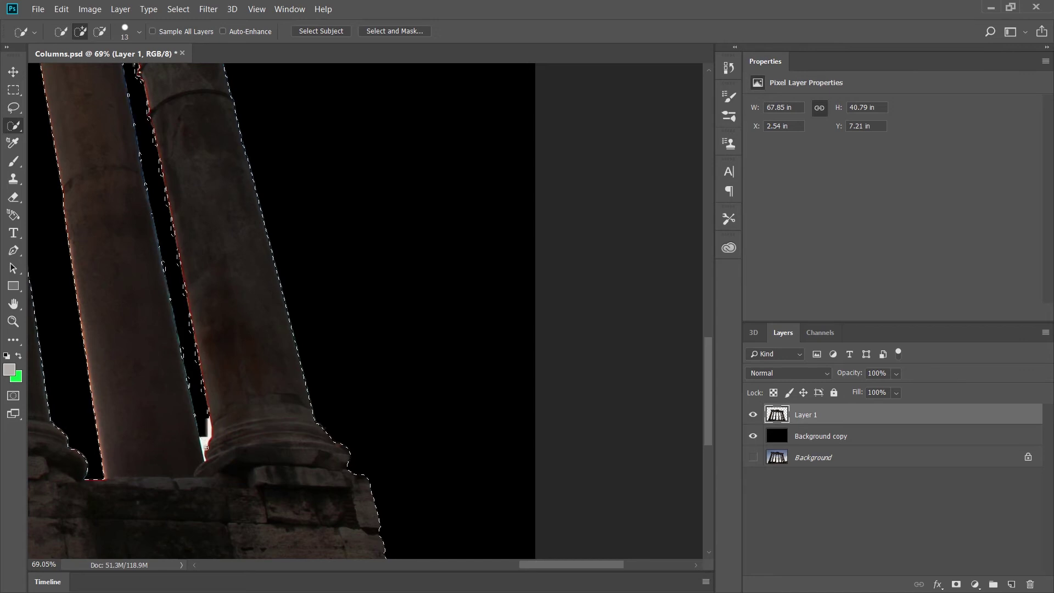
pyautogui.click(203, 438)
pyautogui.click(65, 10)
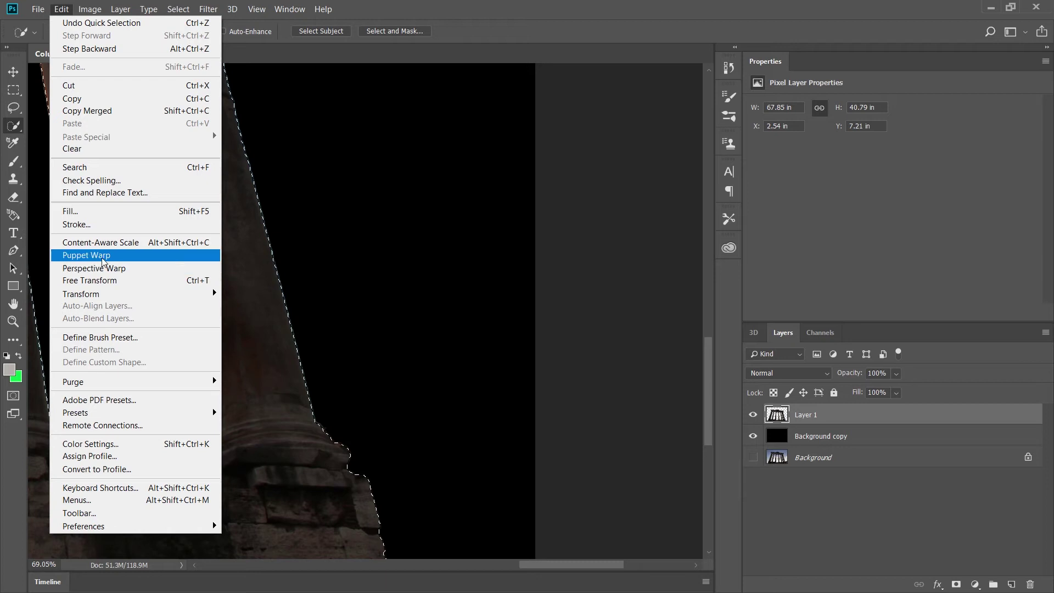
pyautogui.click(176, 11)
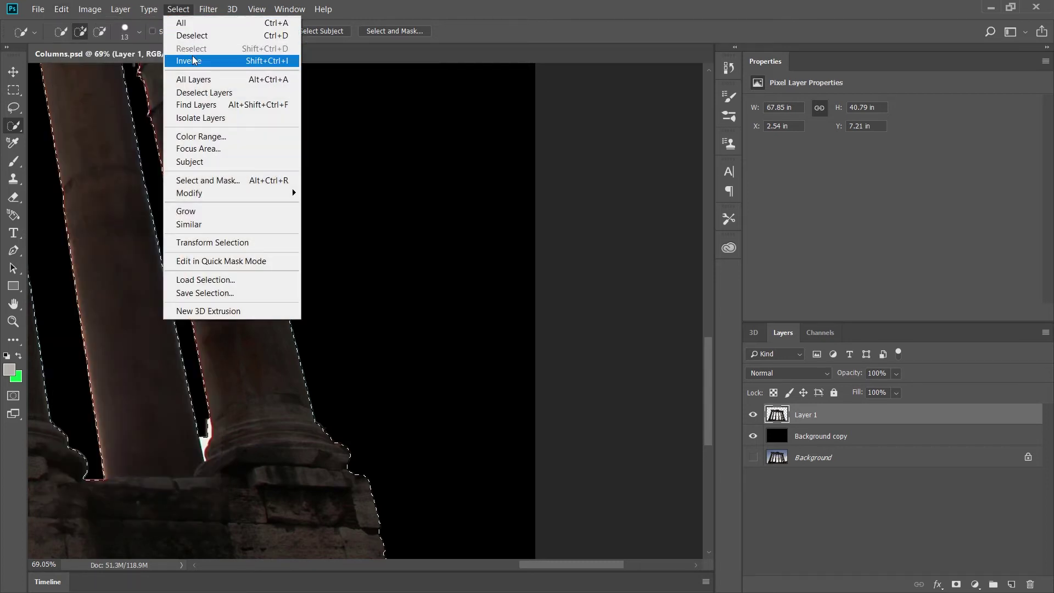
pyautogui.click(192, 36)
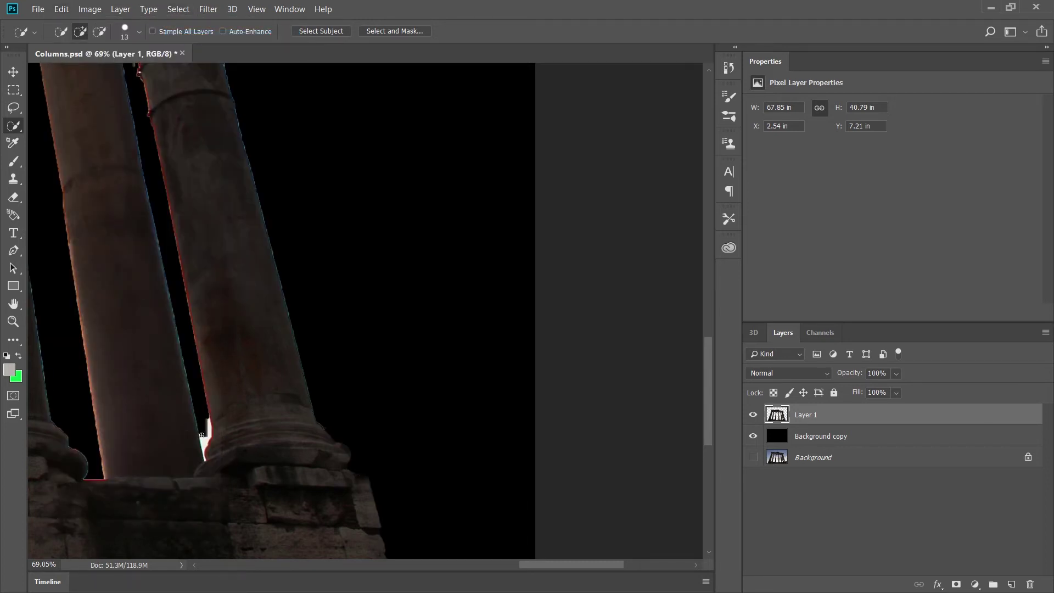
# Step: Quick-select the white remnant between the two rightmost column bases, refining with a 2 px brush, delete it from Layer 1 and deselect
pyautogui.scroll(6, 196, 481)
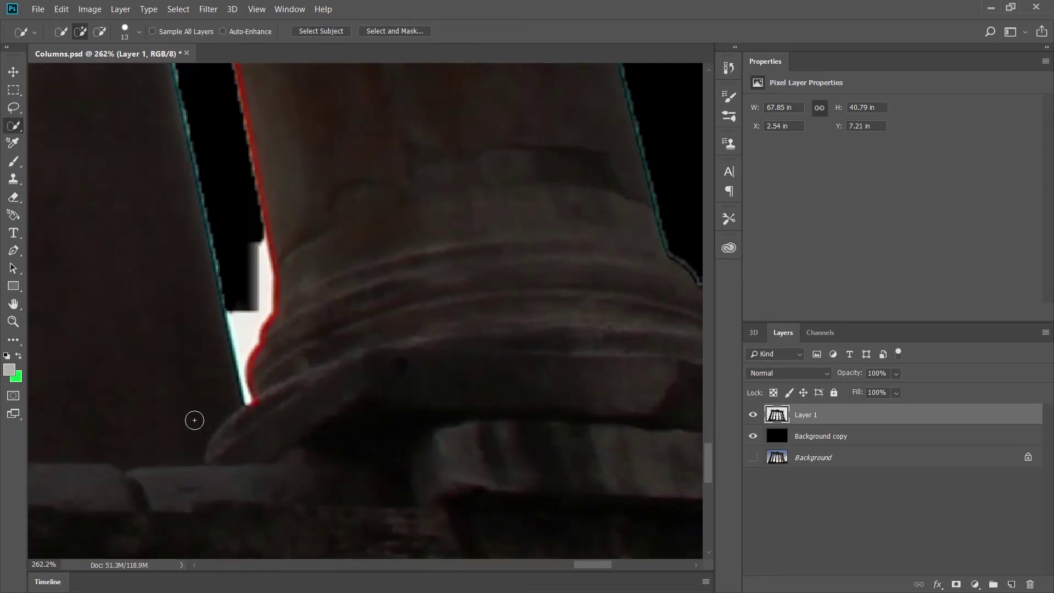
pyautogui.moveTo(242, 315)
pyautogui.mouseDown()
pyautogui.moveTo(247, 275)
pyautogui.moveTo(261, 297)
pyautogui.moveTo(254, 247)
pyautogui.moveTo(252, 316)
pyautogui.moveTo(238, 344)
pyautogui.mouseUp()
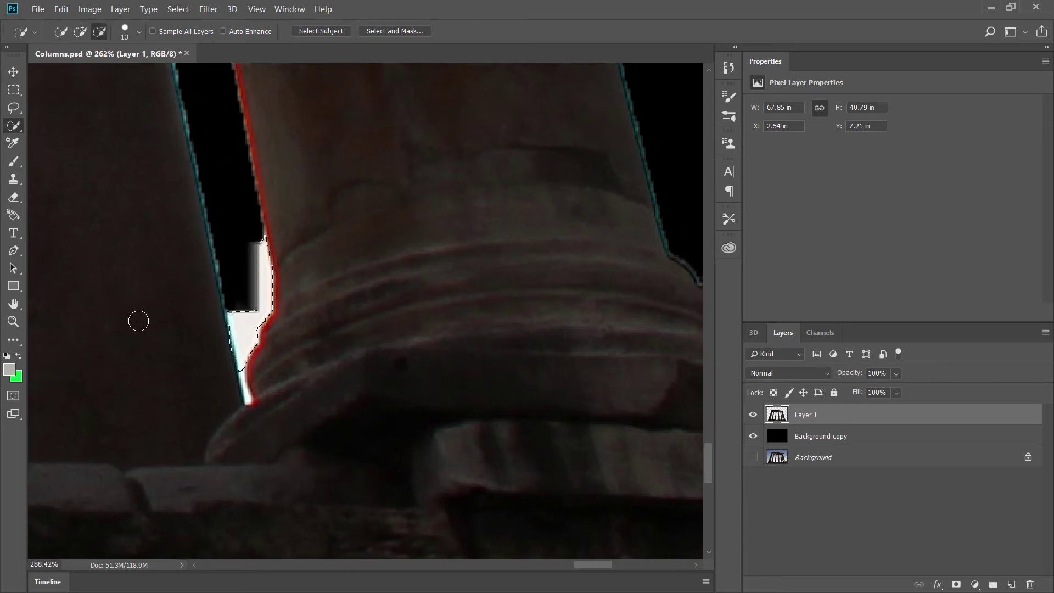
pyautogui.scroll(5, 137, 318)
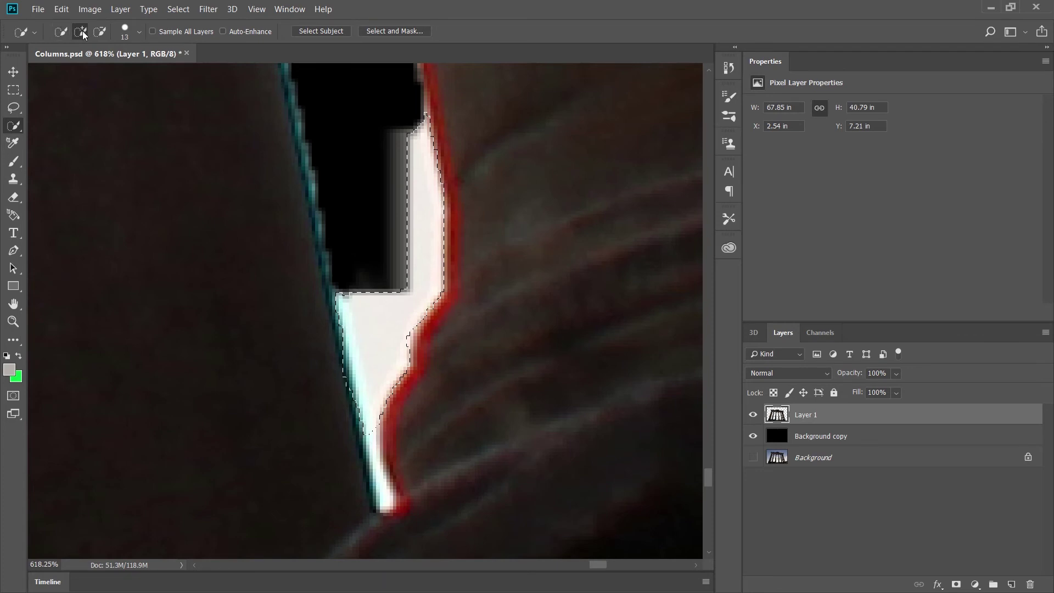
pyautogui.click(139, 32)
pyautogui.moveTo(70, 71); pyautogui.dragTo(61, 71)
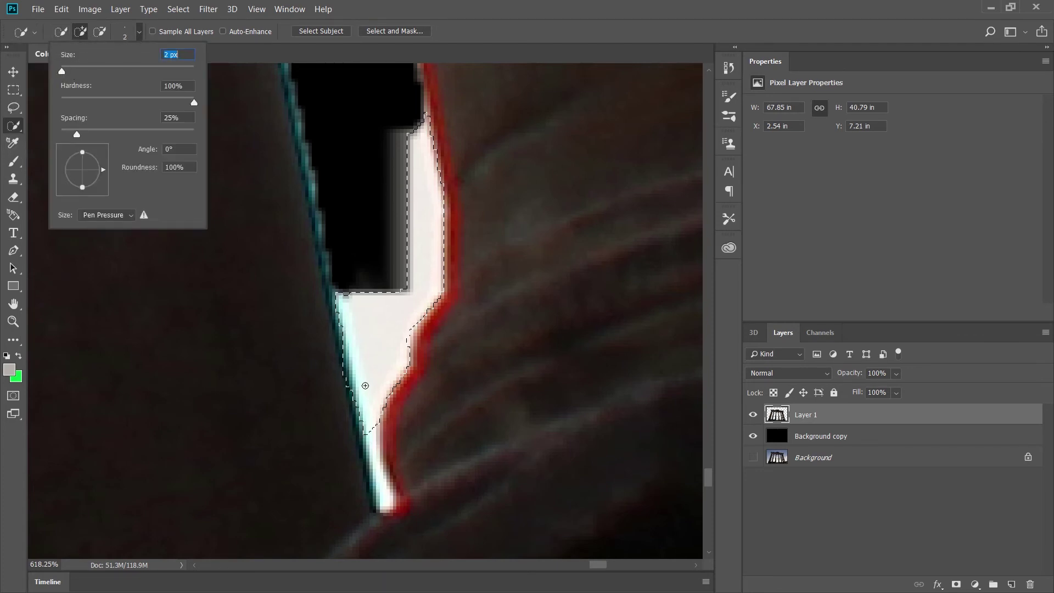
pyautogui.moveTo(368, 416)
pyautogui.mouseDown()
pyautogui.moveTo(387, 503)
pyautogui.moveTo(361, 408)
pyautogui.mouseUp()
pyautogui.moveTo(395, 469)
pyautogui.mouseDown()
pyautogui.moveTo(388, 500)
pyautogui.moveTo(381, 473)
pyautogui.mouseUp()
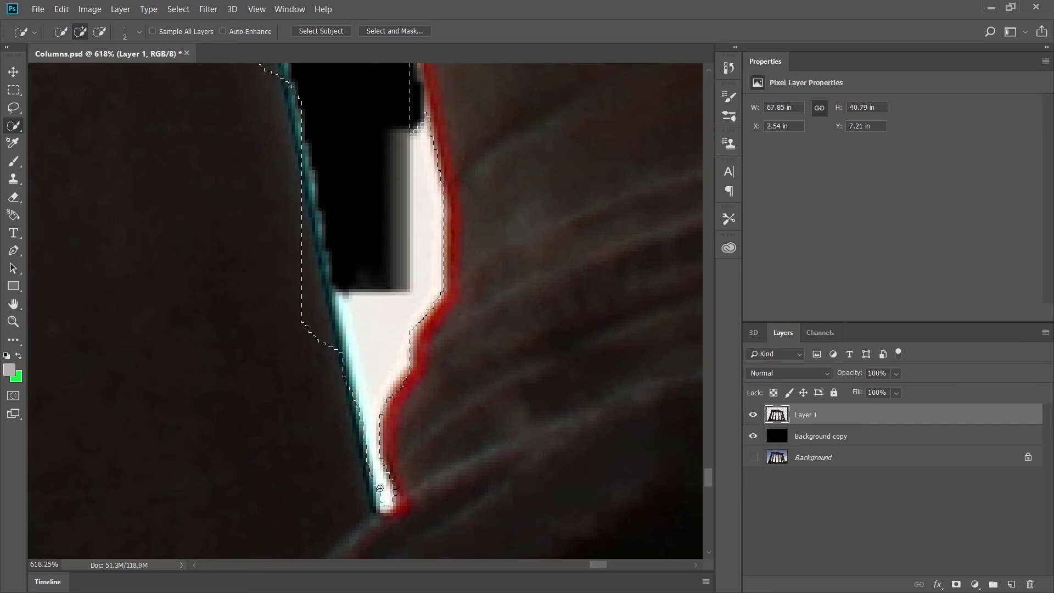
pyautogui.moveTo(374, 447); pyautogui.dragTo(358, 391)
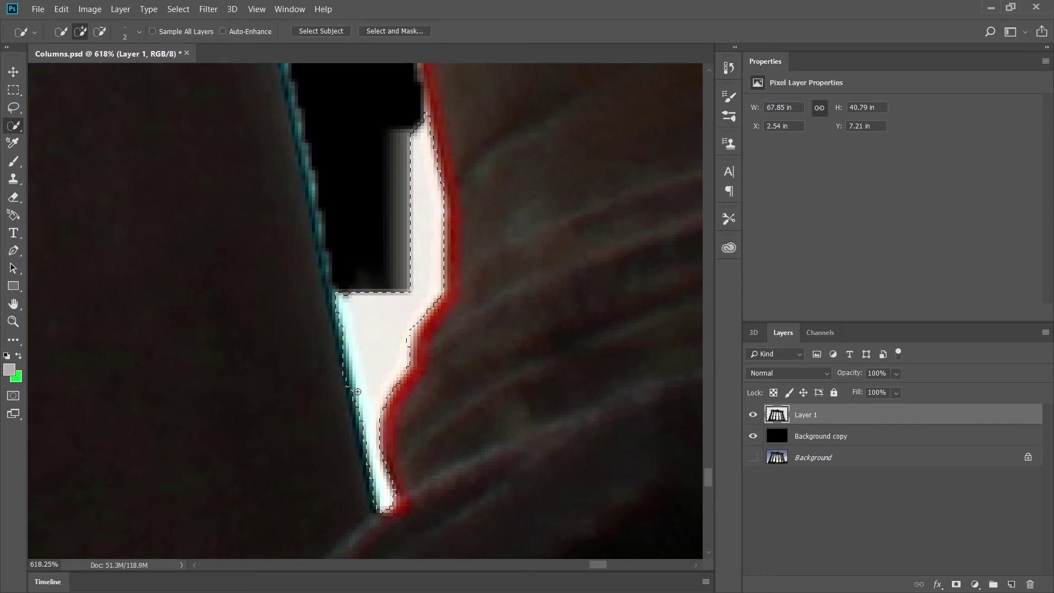
pyautogui.moveTo(409, 264); pyautogui.dragTo(403, 293)
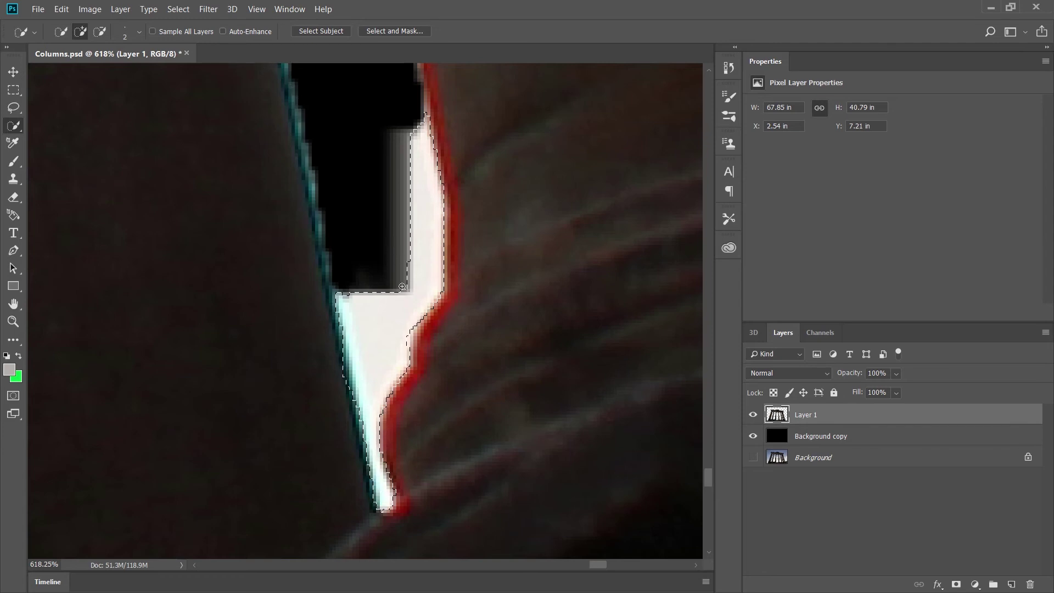
pyautogui.scroll(-4, 384, 281)
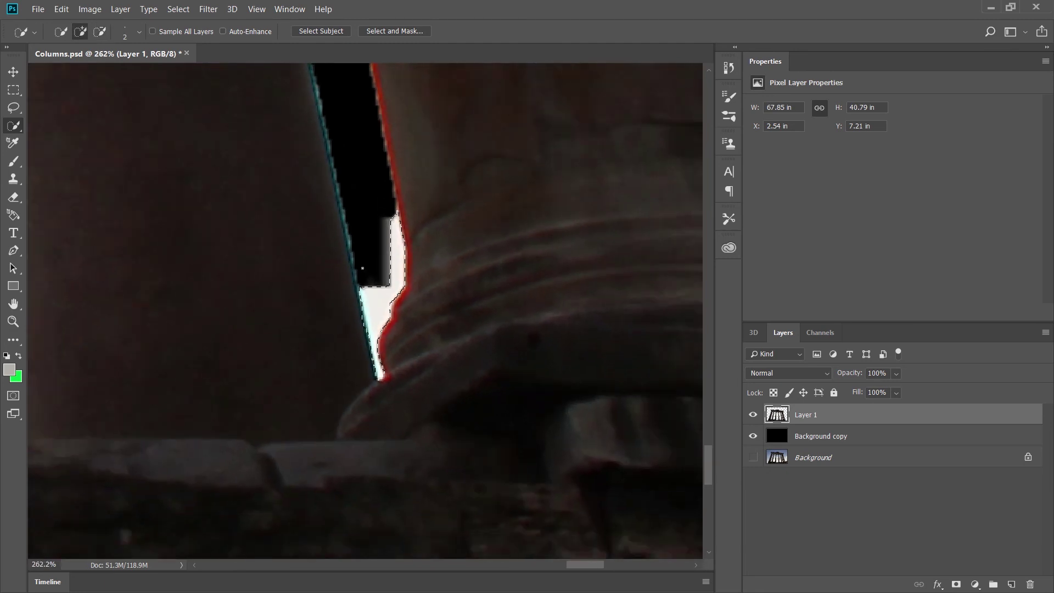
pyautogui.press('Delete')
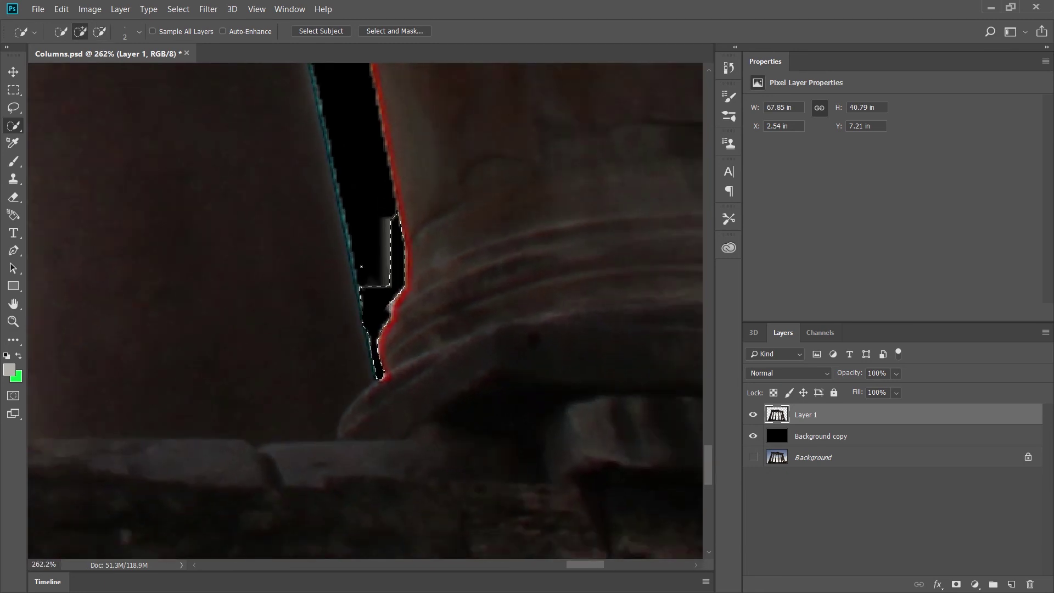
pyautogui.moveTo(381, 269); pyautogui.dragTo(385, 234)
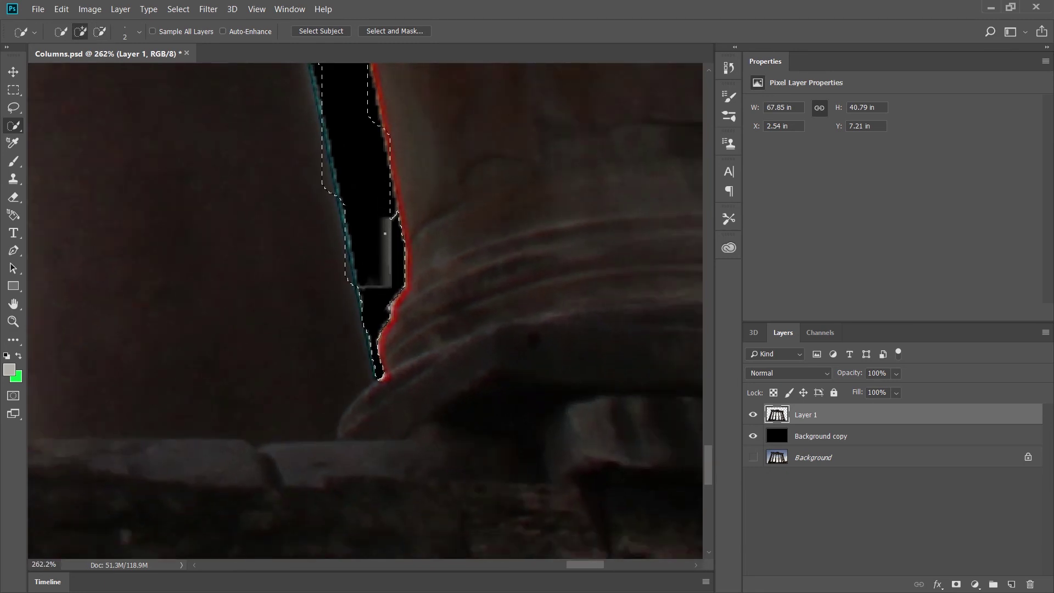
pyautogui.hotkey('ctrl', 'd')
# Step: Examine the whole cutout against black, and the edges around the rightmost column bases up close
pyautogui.scroll(-10, 385, 273)
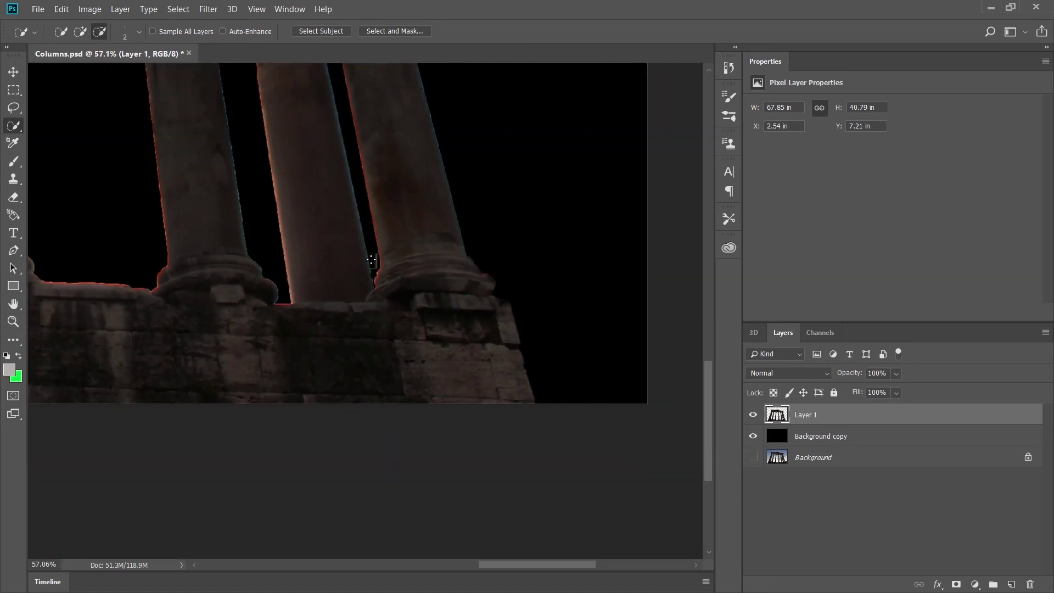
pyautogui.scroll(-2, 370, 257)
pyautogui.scroll(4, 369, 257)
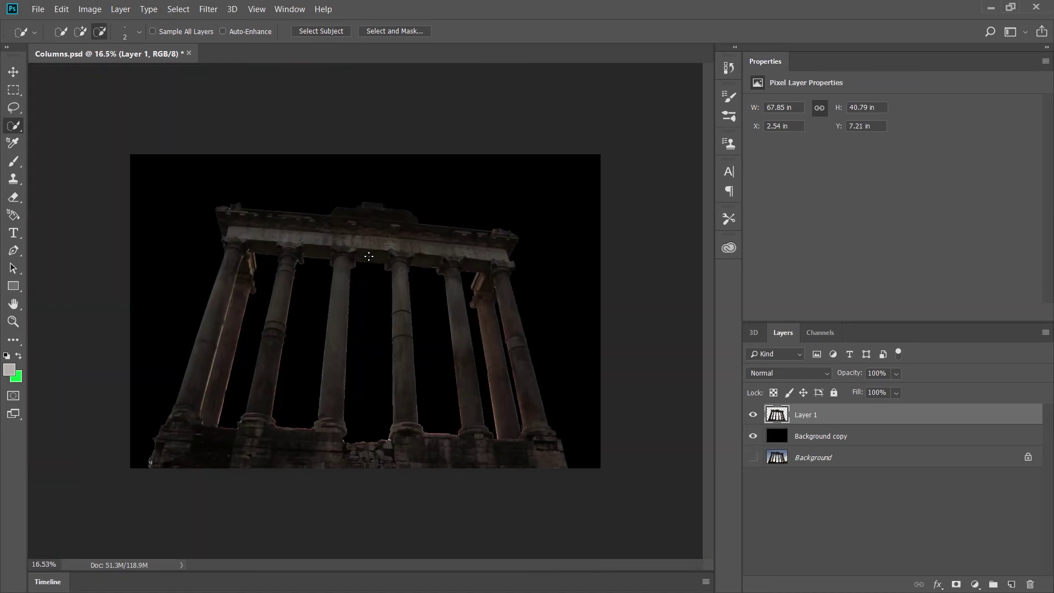
pyautogui.scroll(5, 617, 471)
pyautogui.scroll(1, 654, 466)
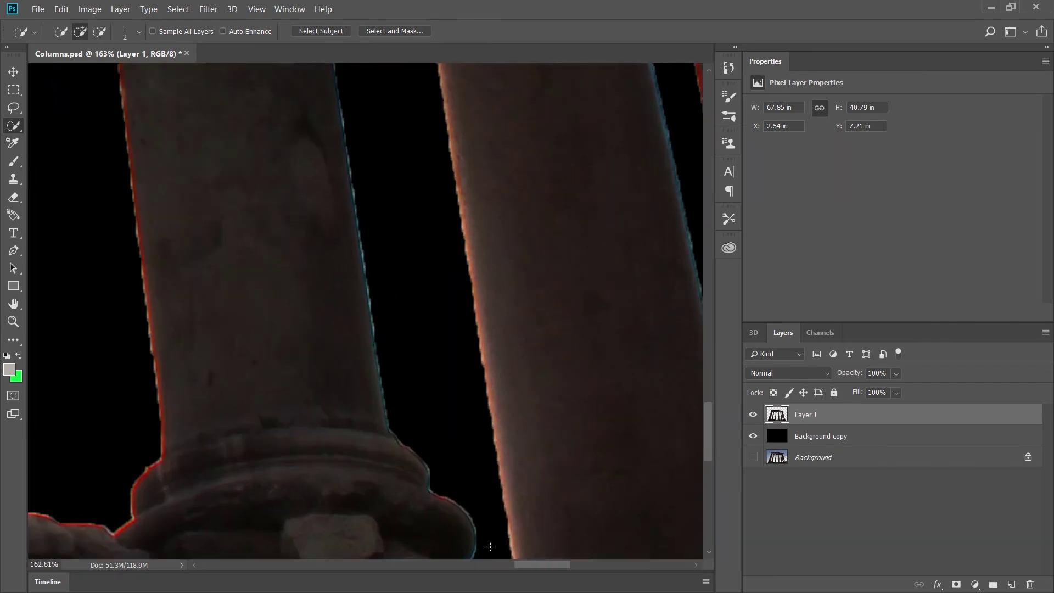
pyautogui.moveTo(525, 565); pyautogui.dragTo(556, 560)
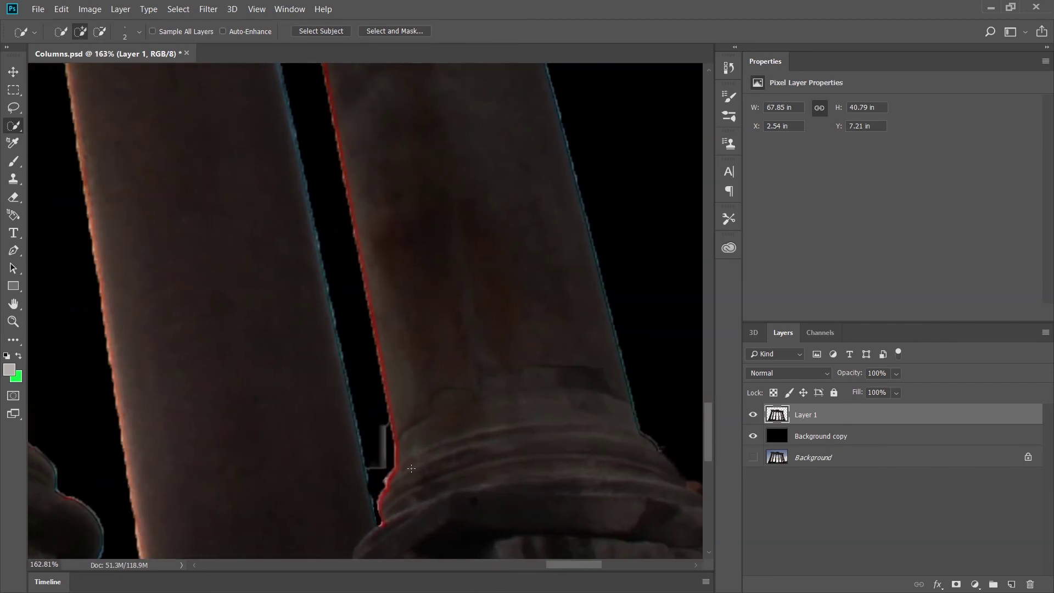
# Step: Erase the faint grey remnant between the two rightmost columns just above the base, using a 26 px eraser on Layer 1
pyautogui.scroll(3, 411, 494)
pyautogui.scroll(4, 410, 494)
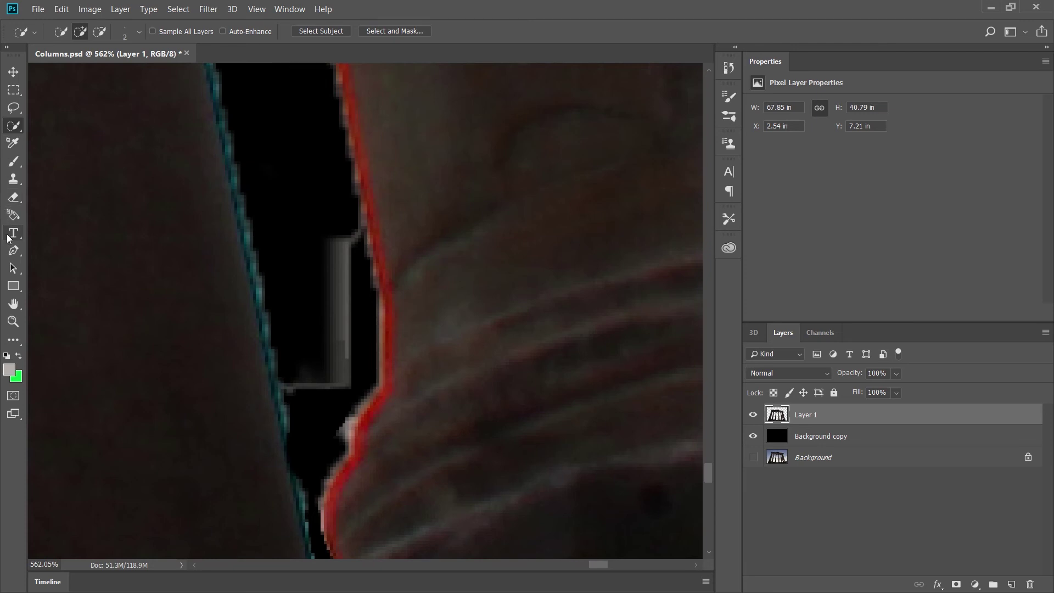
pyautogui.click(13, 197)
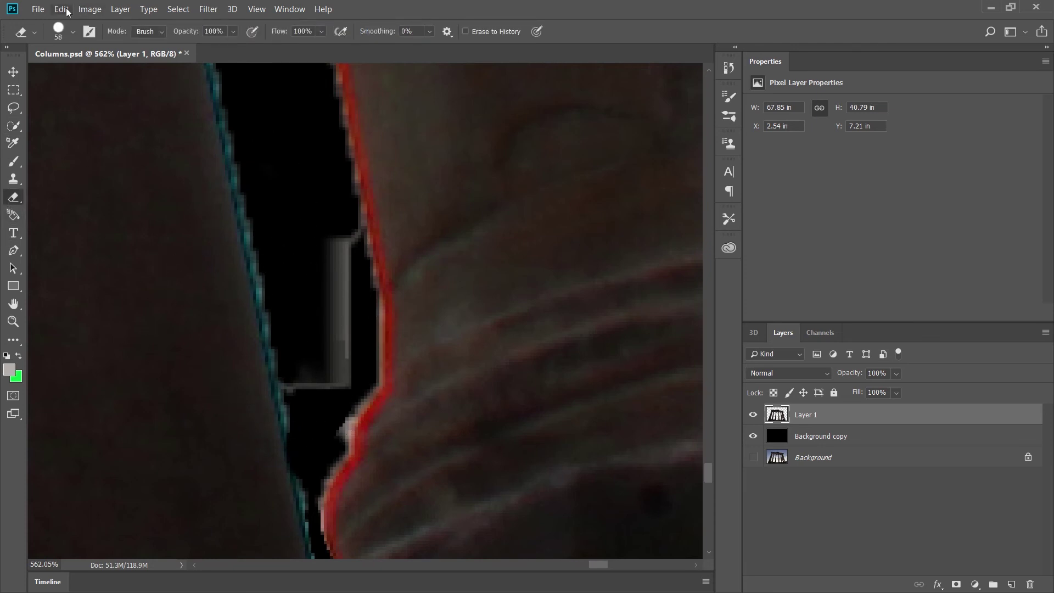
pyautogui.click(73, 34)
pyautogui.click(100, 76)
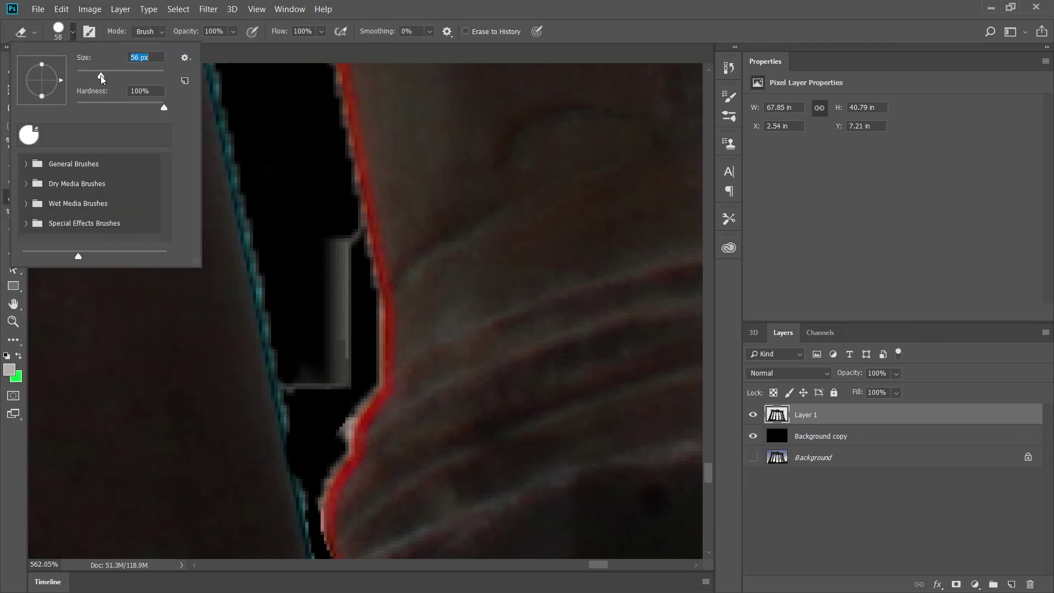
pyautogui.click(306, 302)
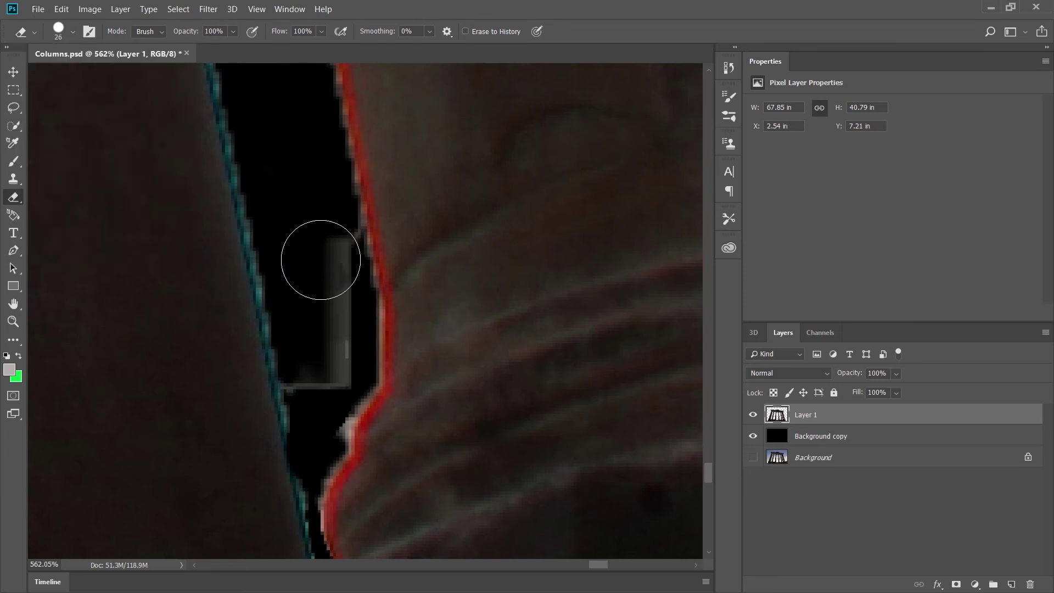
pyautogui.moveTo(328, 372); pyautogui.dragTo(323, 373)
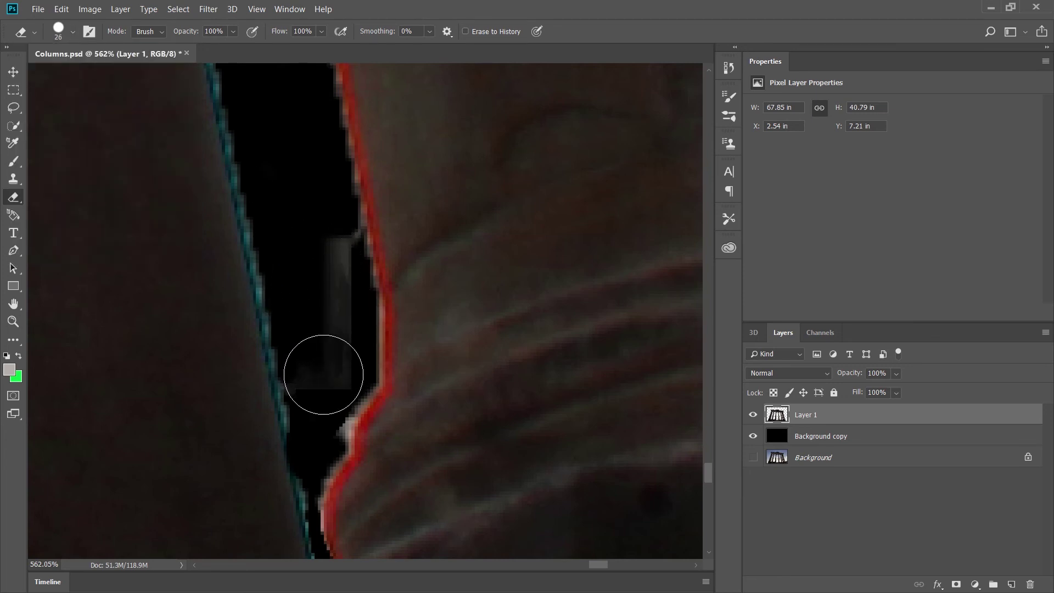
pyautogui.click(34, 32)
pyautogui.click(34, 32)
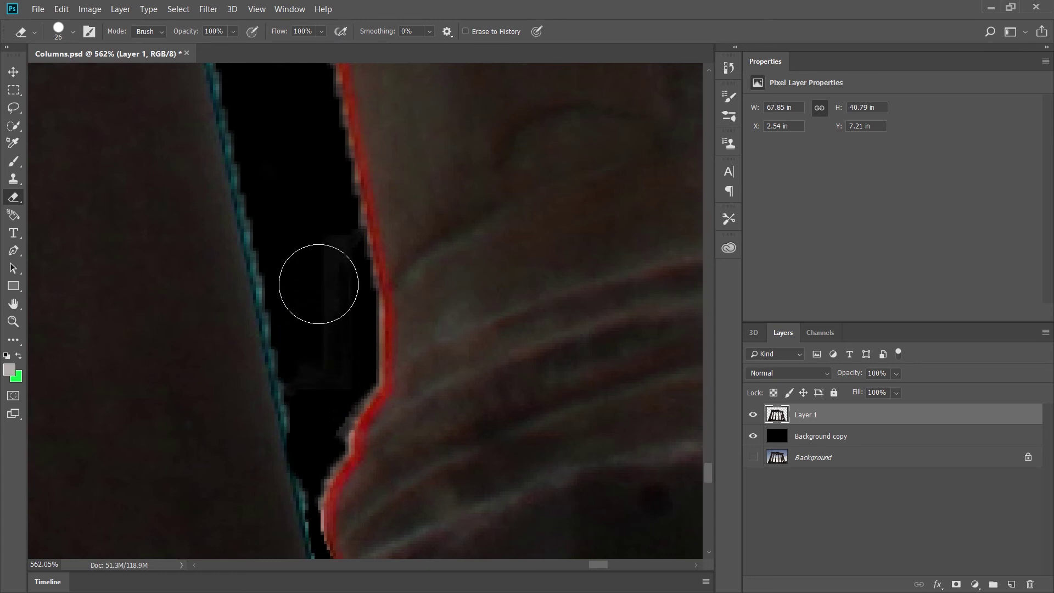
# Step: Erase the grey remnant inside the small triangular gap beside the rightmost column's upper shaft with a 9 px eraser
pyautogui.scroll(-5, 311, 287)
pyautogui.scroll(-10, 297, 273)
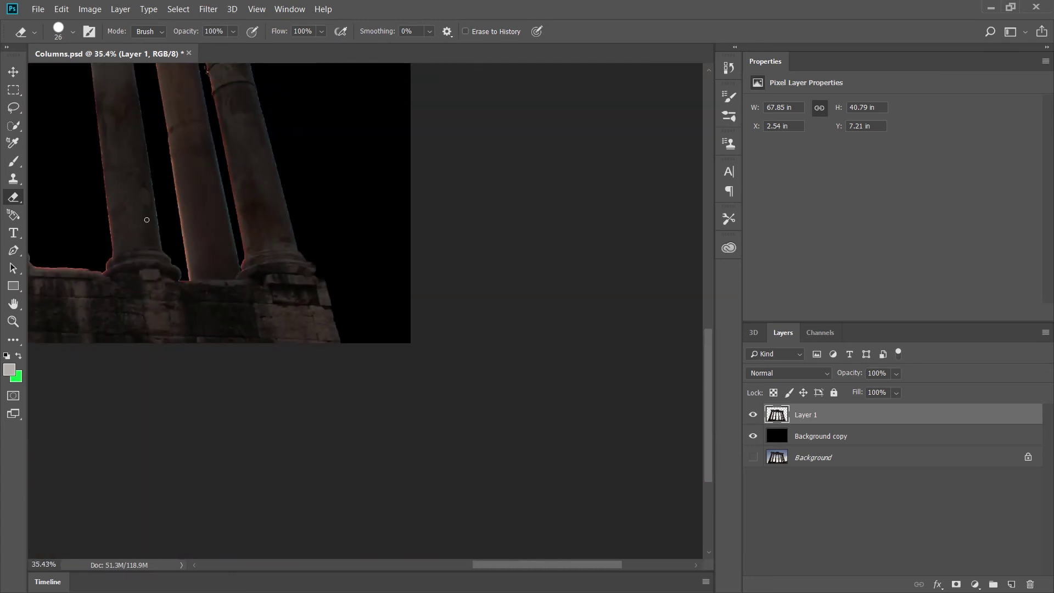
pyautogui.scroll(2, 168, 243)
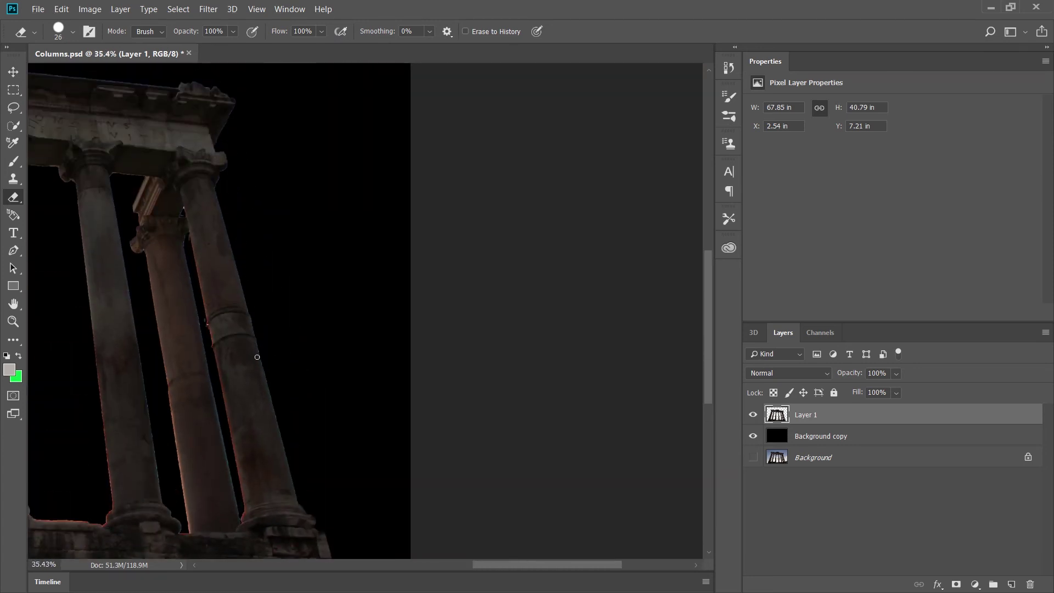
pyautogui.scroll(17, 172, 179)
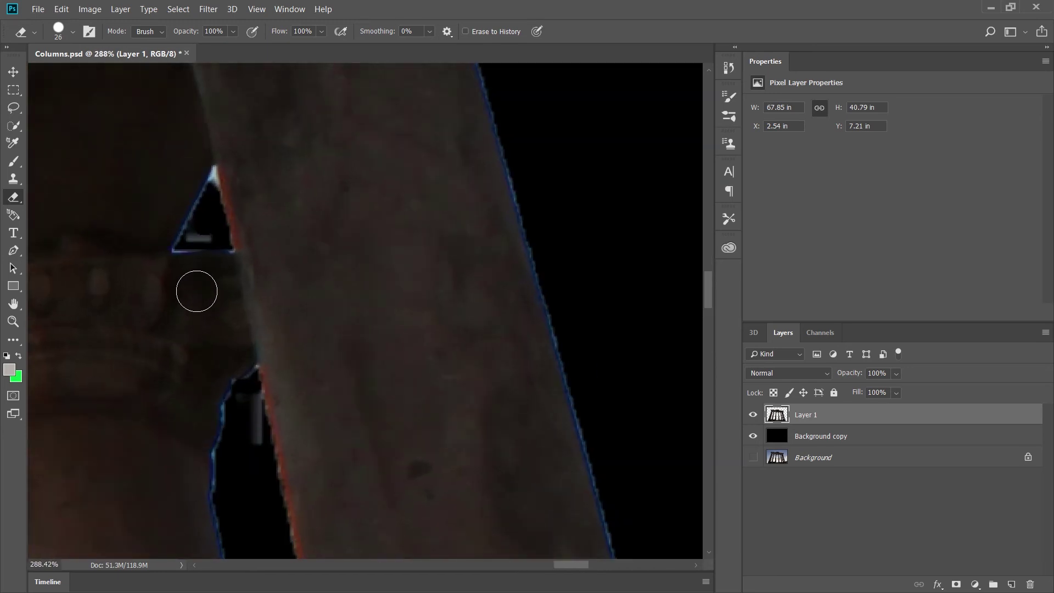
pyautogui.scroll(-2, 181, 212)
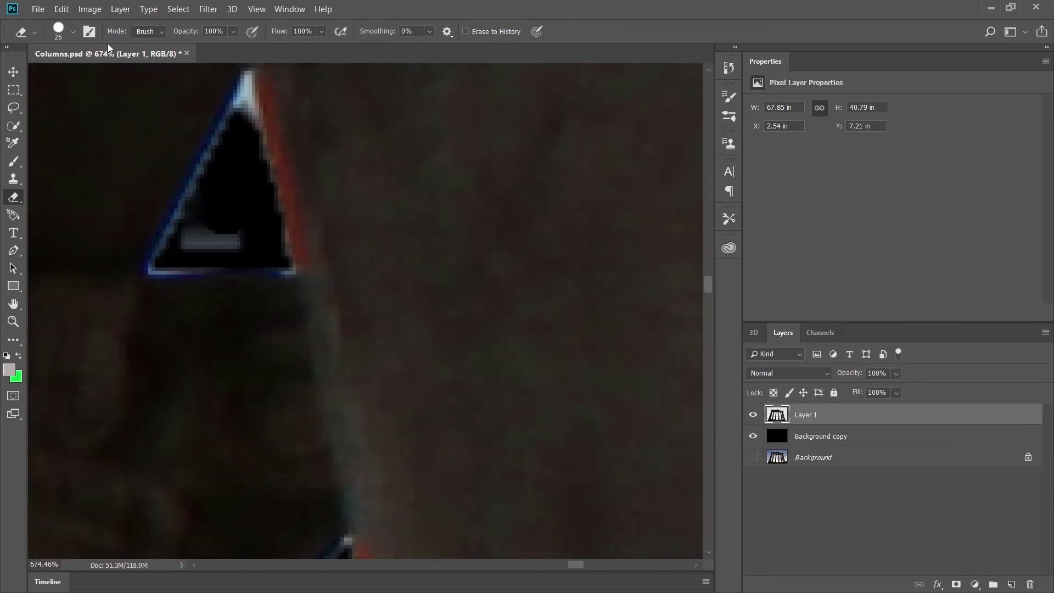
pyautogui.click(73, 32)
pyautogui.moveTo(88, 75); pyautogui.dragTo(81, 75)
pyautogui.click(242, 118)
pyautogui.moveTo(197, 240)
pyautogui.mouseDown()
pyautogui.moveTo(206, 221)
pyautogui.moveTo(194, 217)
pyautogui.moveTo(201, 245)
pyautogui.moveTo(197, 236)
pyautogui.moveTo(236, 233)
pyautogui.mouseUp()
pyautogui.moveTo(231, 172); pyautogui.dragTo(242, 106)
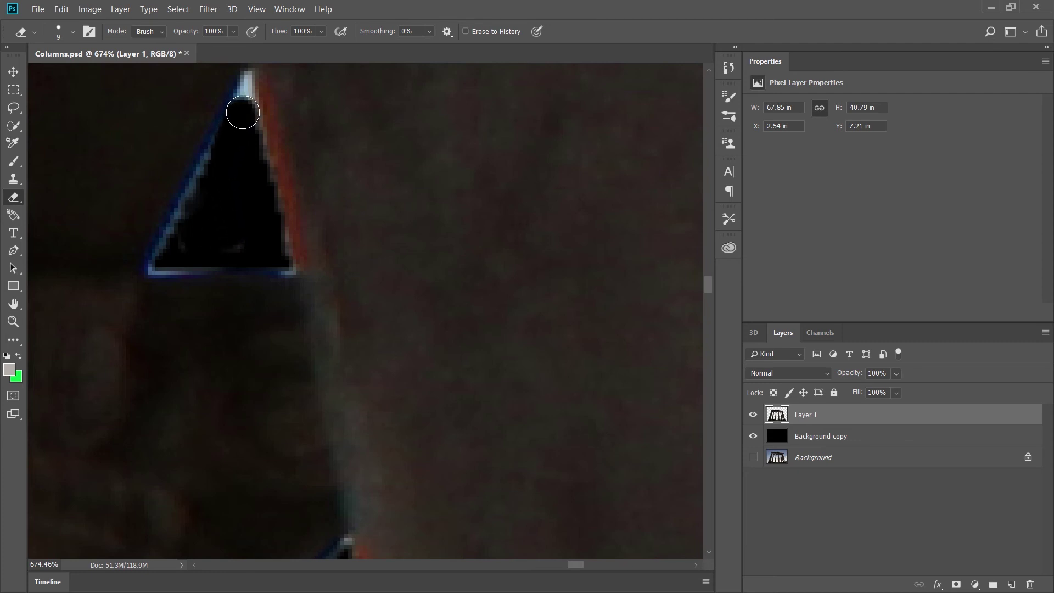
pyautogui.moveTo(207, 193)
pyautogui.mouseDown()
pyautogui.moveTo(225, 148)
pyautogui.moveTo(177, 253)
pyautogui.moveTo(229, 245)
pyautogui.moveTo(235, 206)
pyautogui.mouseUp()
# Step: Erase the white specks along the right half of the rubble wall's top edge, between the two middle columns
pyautogui.scroll(-12, 235, 205)
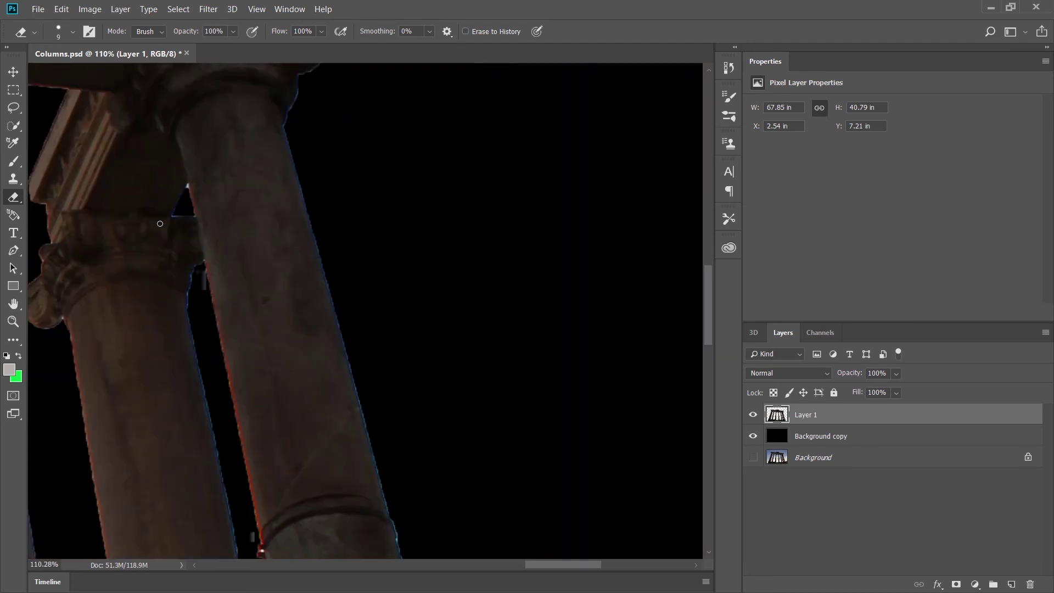
pyautogui.scroll(-5, 479, 550)
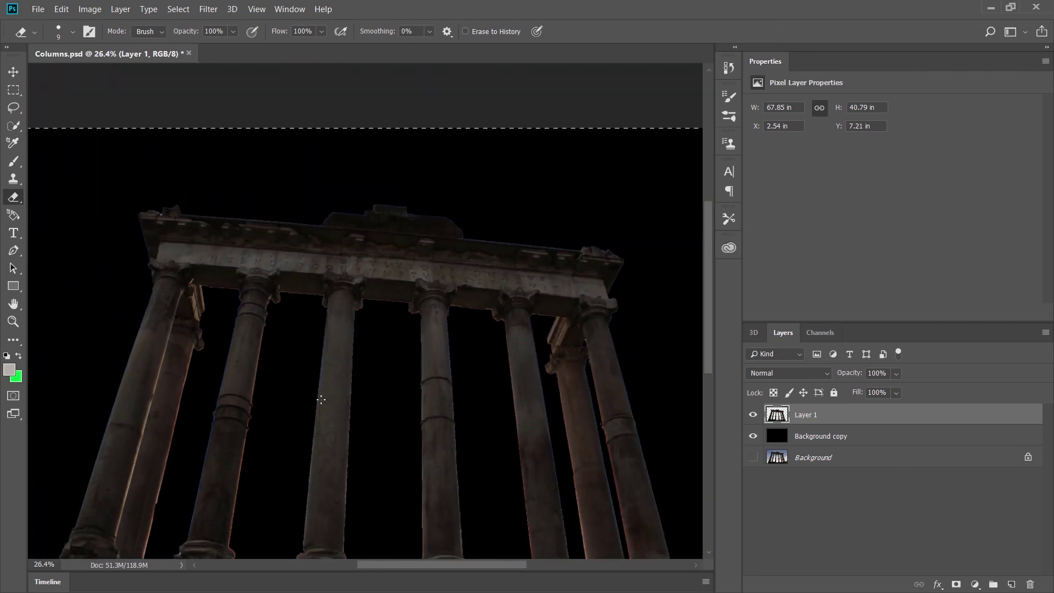
pyautogui.scroll(-6, 321, 399)
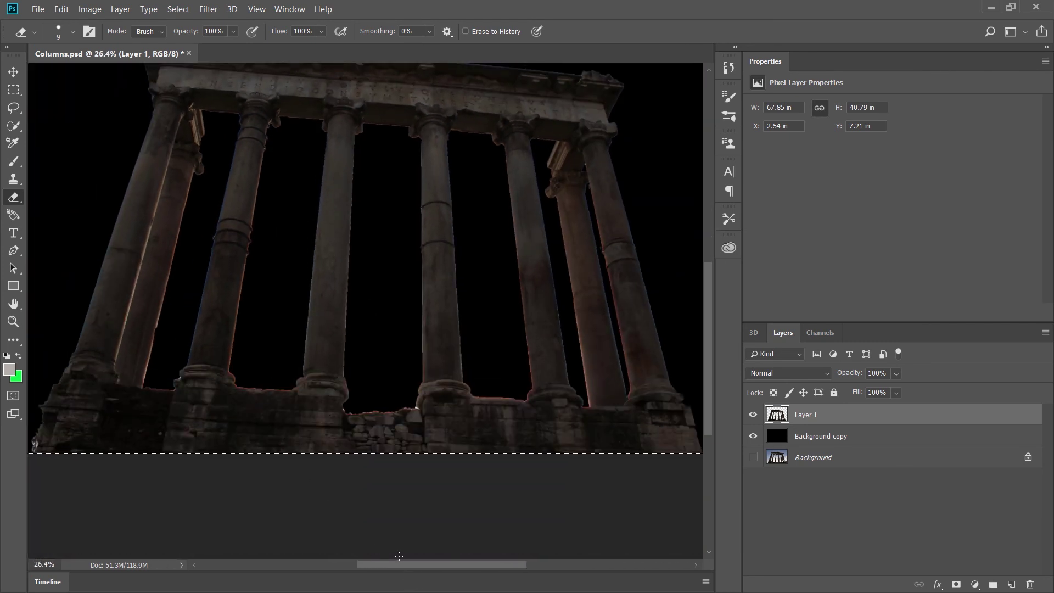
pyautogui.scroll(10, 414, 409)
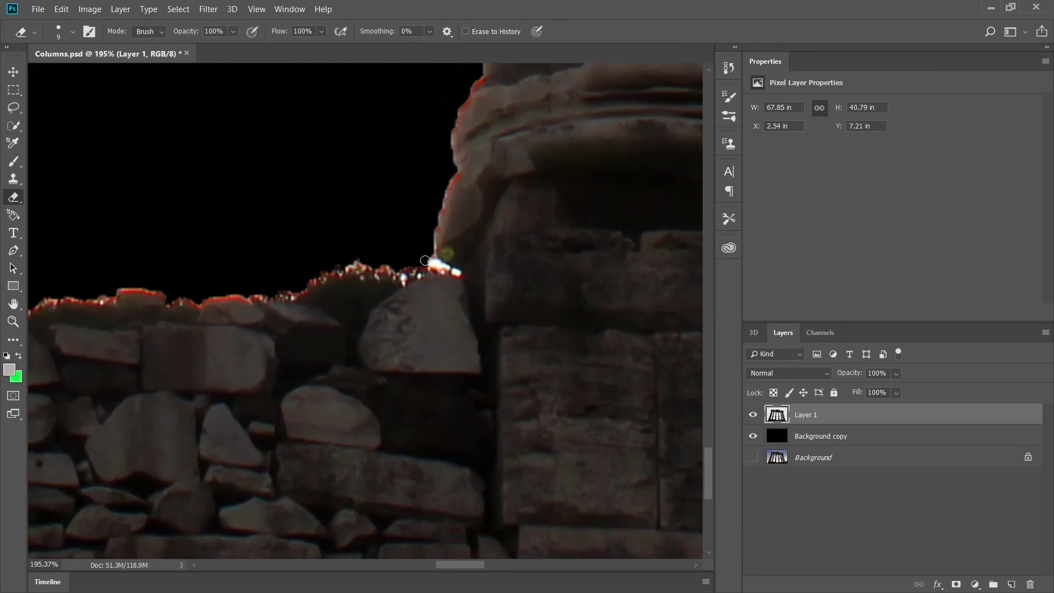
pyautogui.scroll(3, 439, 267)
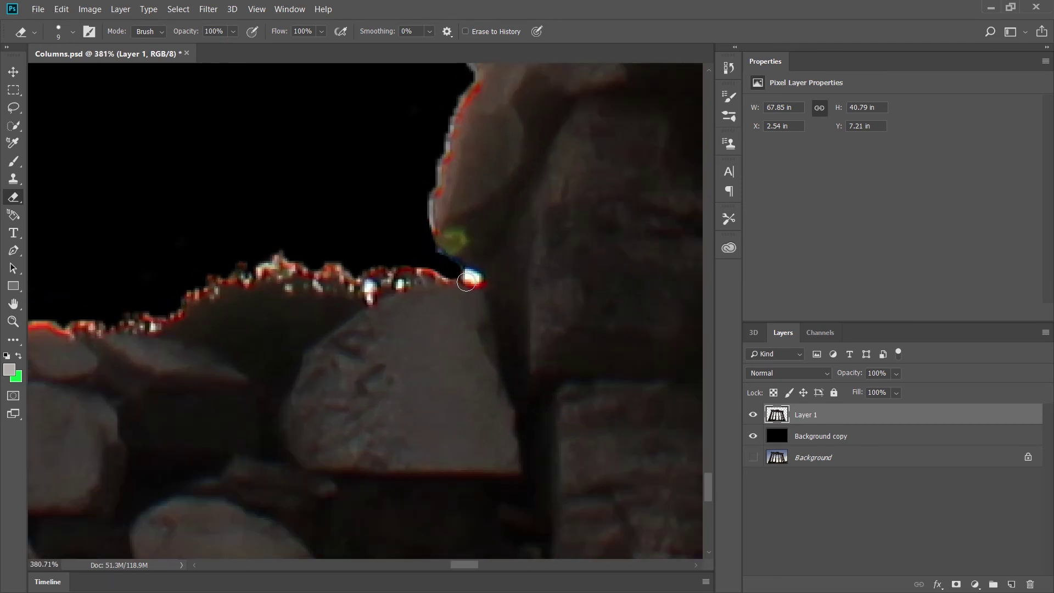
pyautogui.moveTo(473, 278)
pyautogui.mouseDown()
pyautogui.moveTo(206, 261)
pyautogui.moveTo(307, 258)
pyautogui.moveTo(230, 262)
pyautogui.moveTo(196, 284)
pyautogui.moveTo(397, 279)
pyautogui.moveTo(367, 291)
pyautogui.moveTo(221, 279)
pyautogui.moveTo(157, 319)
pyautogui.moveTo(122, 322)
pyautogui.mouseUp()
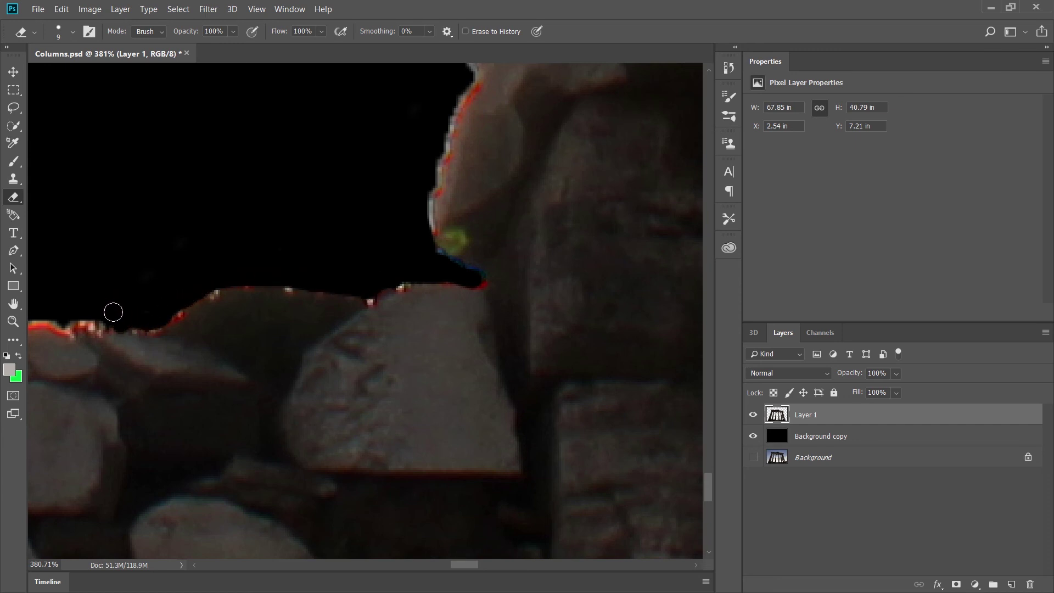
# Step: Erase the bright specks along the left half of the rubble wall's top edge with a 34 px eraser
pyautogui.scroll(-10, 113, 312)
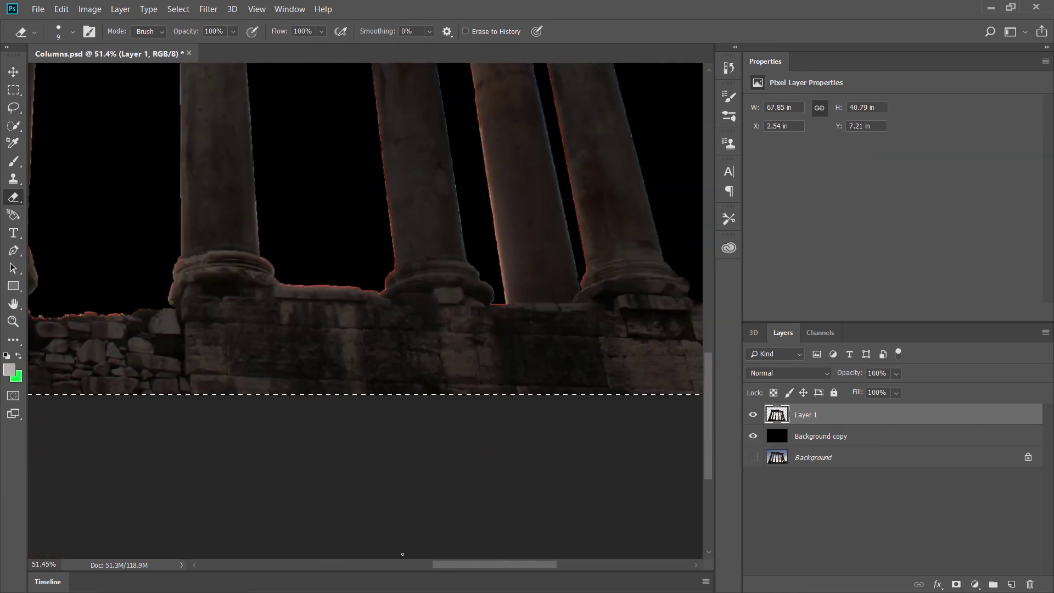
pyautogui.moveTo(452, 563); pyautogui.dragTo(400, 563)
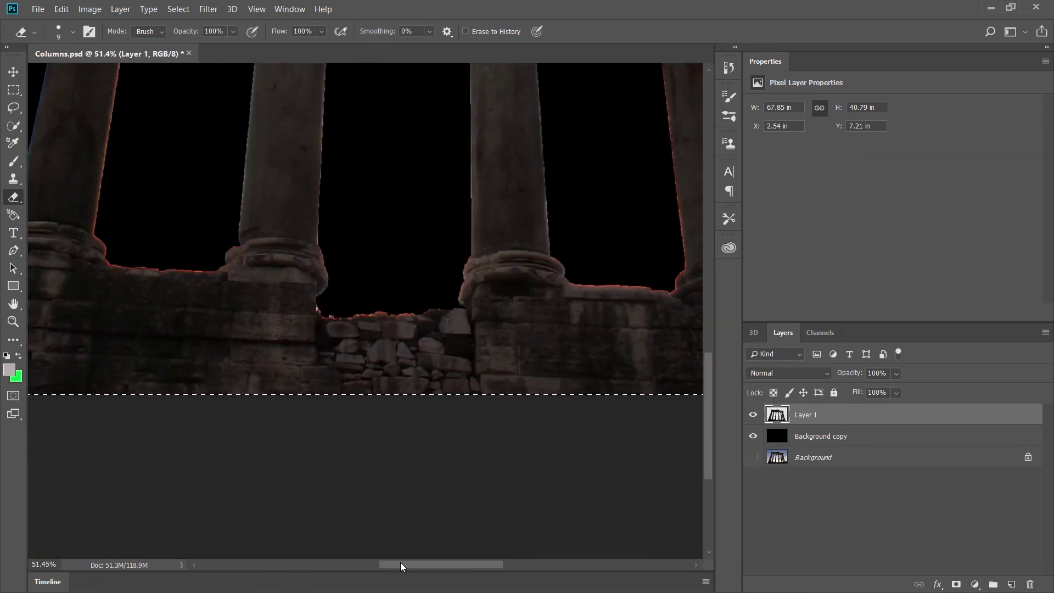
pyautogui.scroll(1, 284, 419)
pyautogui.scroll(5, 284, 419)
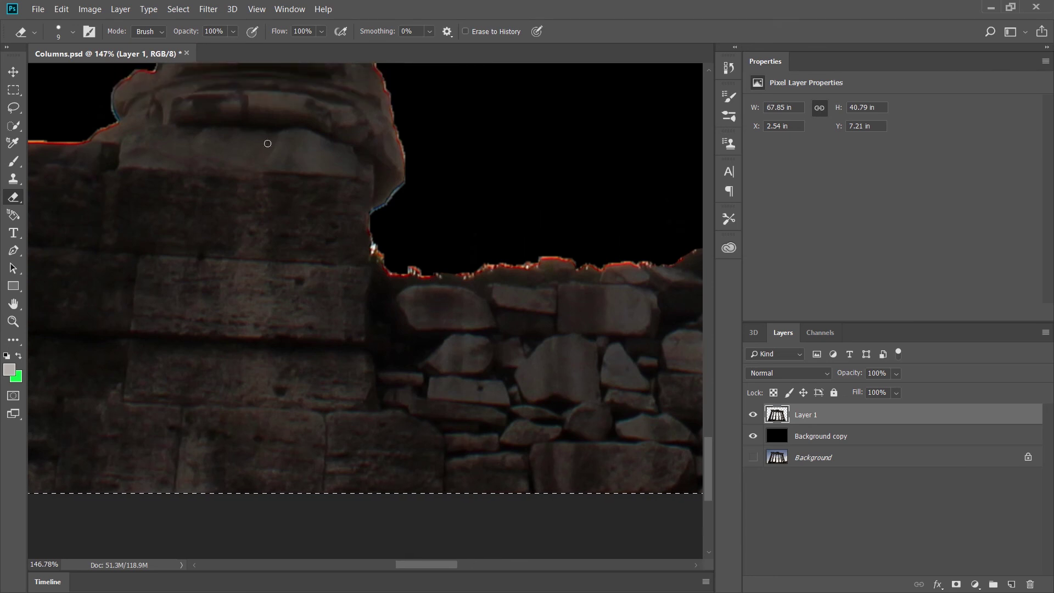
pyautogui.click(35, 33)
pyautogui.click(73, 33)
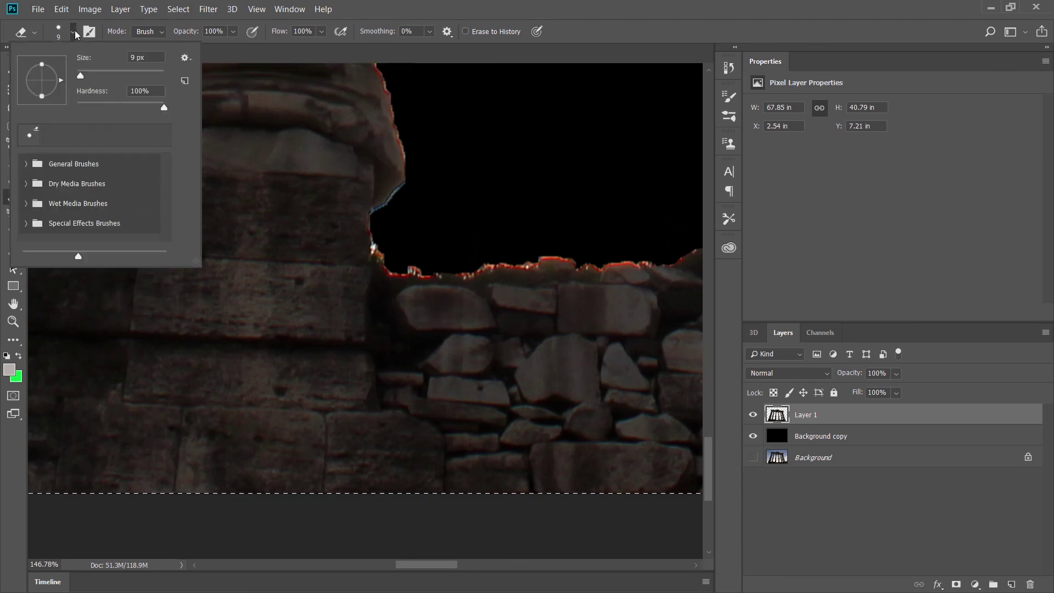
pyautogui.moveTo(80, 74); pyautogui.dragTo(94, 75)
pyautogui.click(388, 242)
pyautogui.moveTo(389, 242)
pyautogui.mouseDown()
pyautogui.moveTo(399, 260)
pyautogui.moveTo(456, 262)
pyautogui.moveTo(522, 249)
pyautogui.moveTo(609, 255)
pyautogui.moveTo(633, 242)
pyautogui.mouseUp()
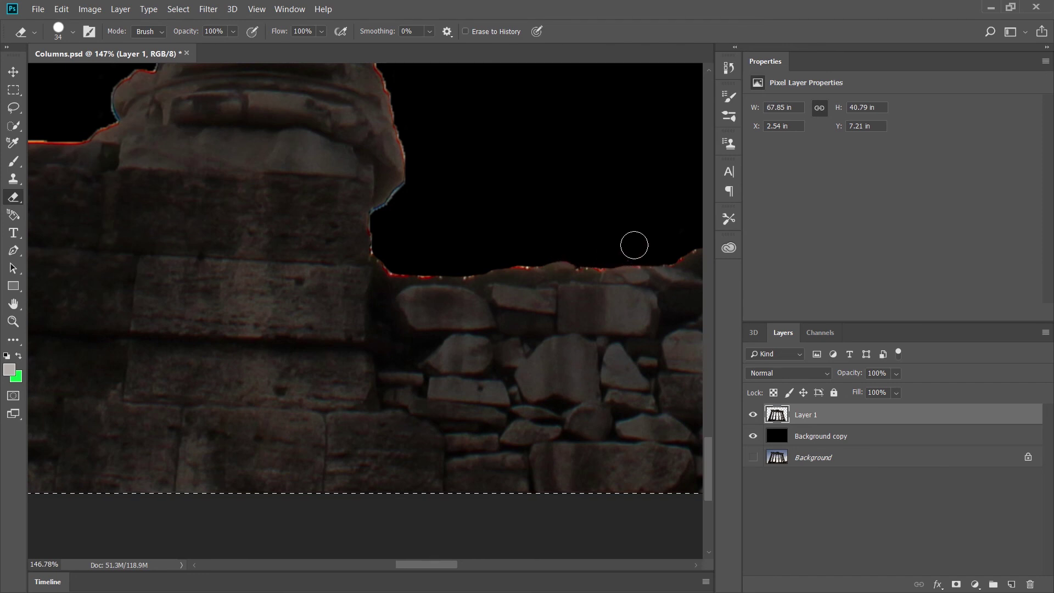
# Step: Save Columns.psd and return to the After Effects project
pyautogui.scroll(-5, 404, 266)
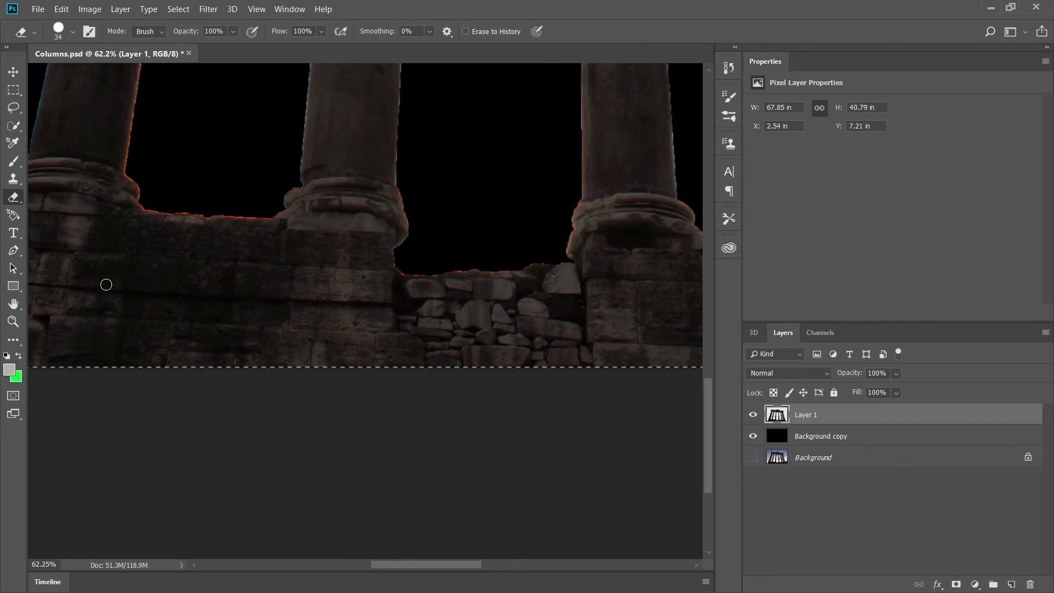
pyautogui.scroll(-5, 59, 263)
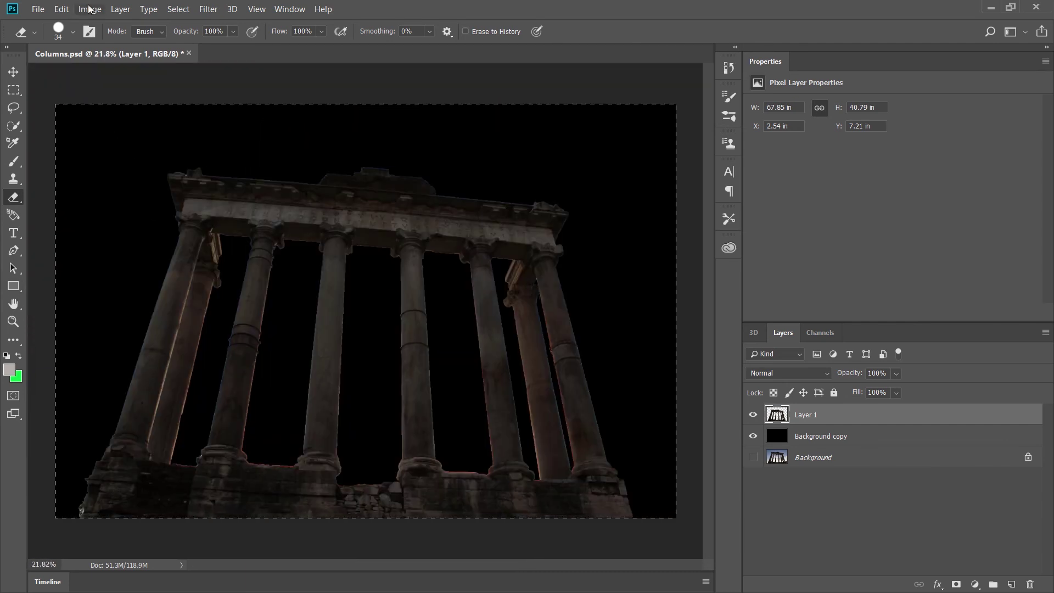
pyautogui.click(38, 10)
pyautogui.click(55, 143)
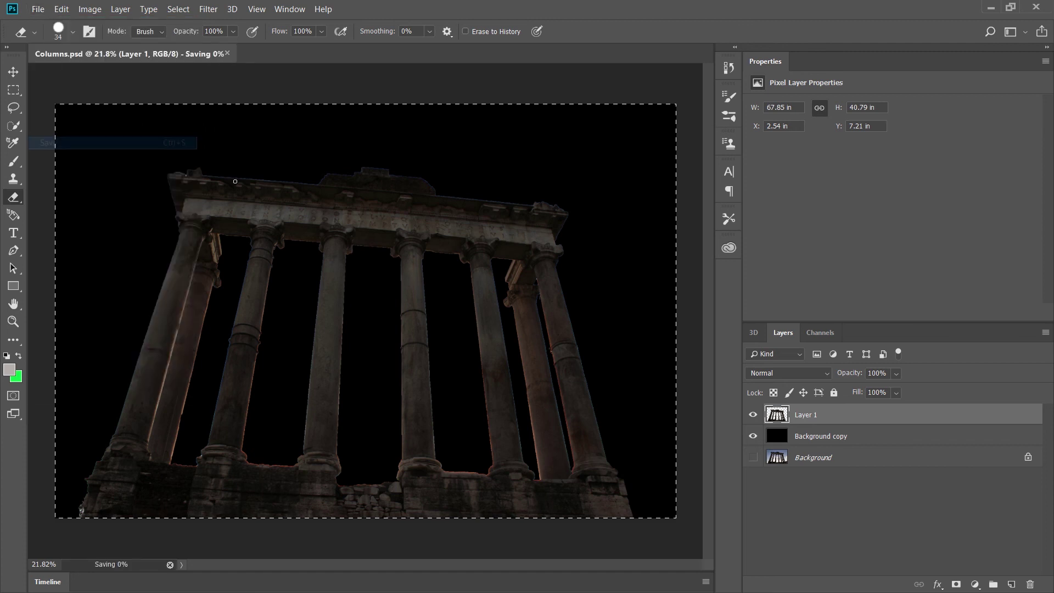
pyautogui.click(38, 10)
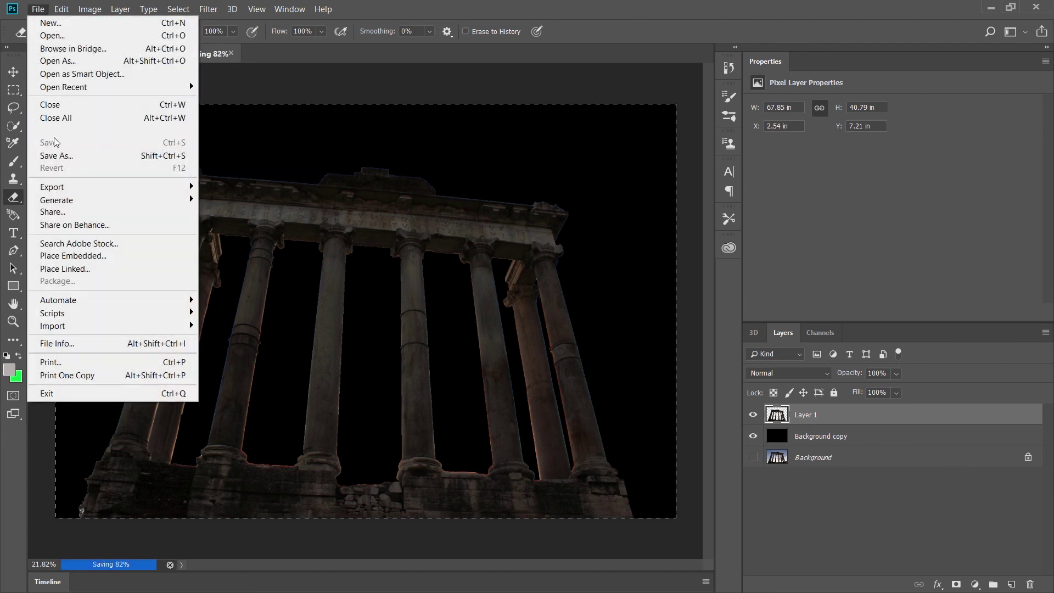
pyautogui.click(567, 70)
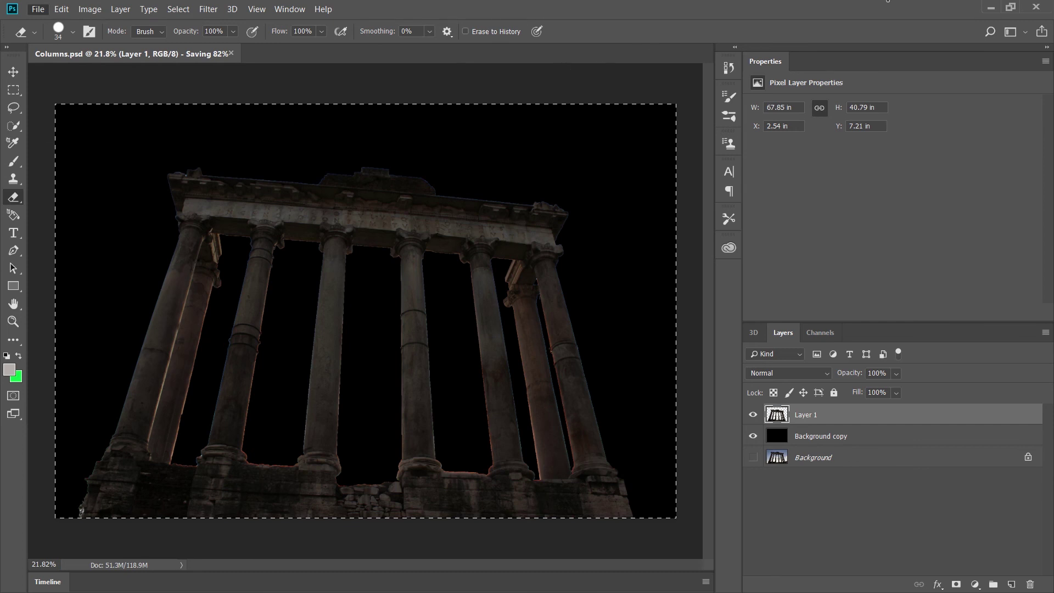
pyautogui.click(1045, 5)
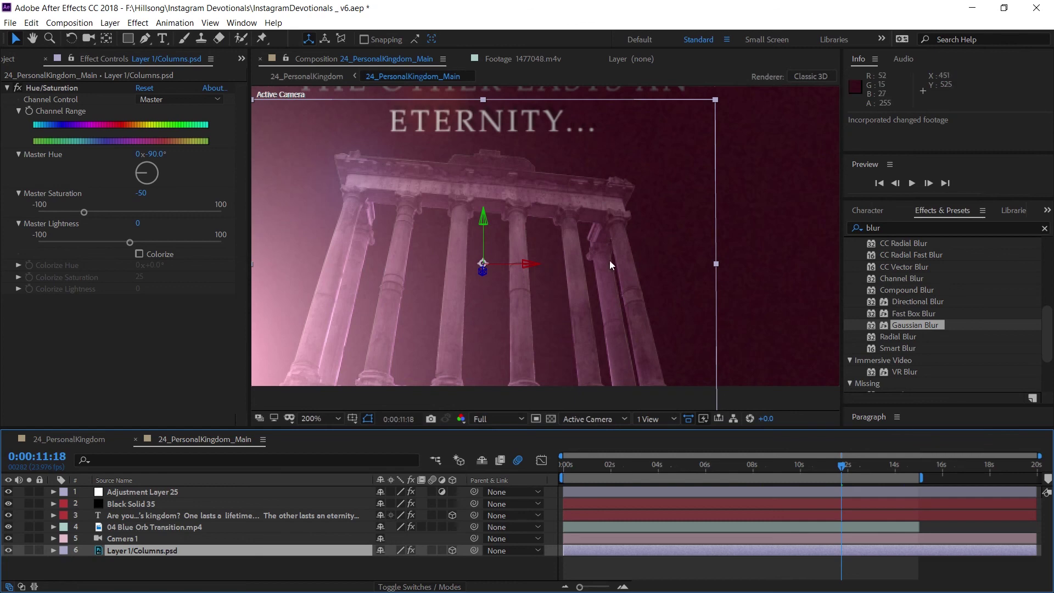
# Step: Inspect the updated columns' edges up close and in context in the 24_PersonalKingdom_Main composition
pyautogui.scroll(-3, 363, 273)
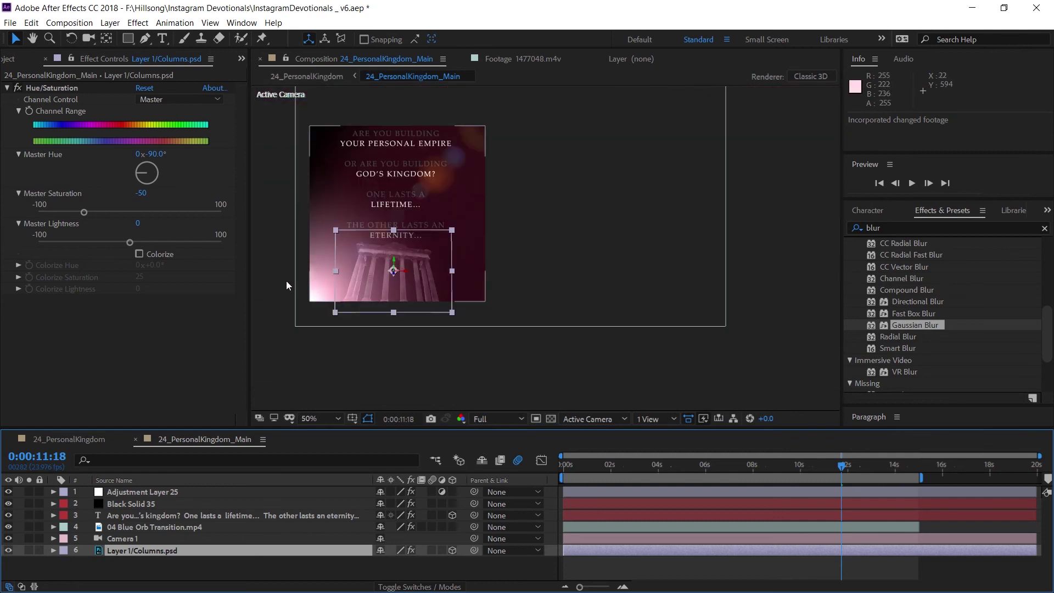
pyautogui.scroll(4, 337, 273)
pyautogui.scroll(-1, 353, 286)
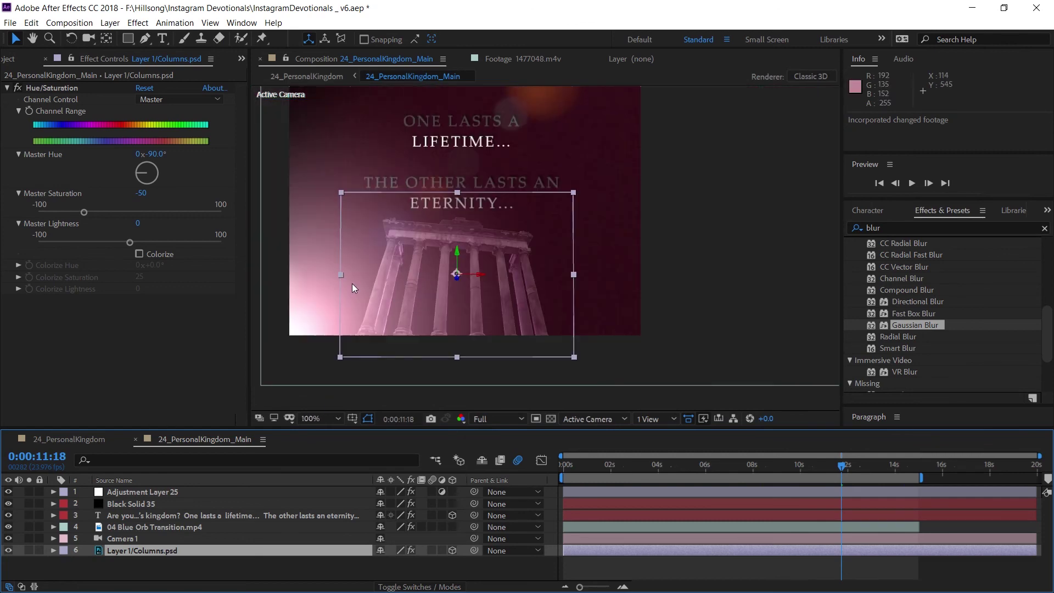
pyautogui.scroll(3, 354, 287)
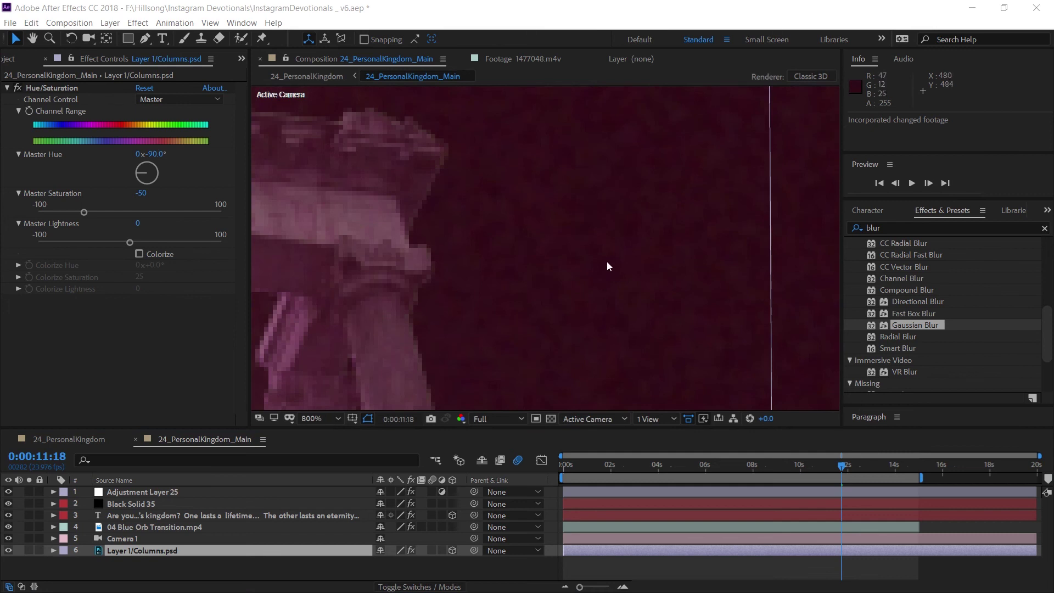
pyautogui.scroll(-8, 599, 259)
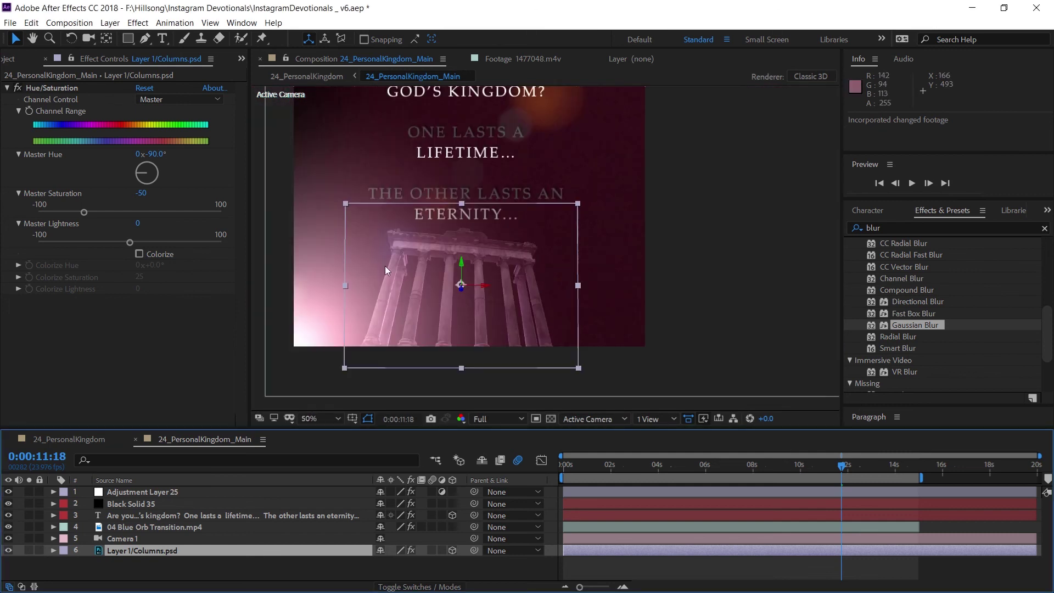
# Step: Open the 24_PersonalKingdom composition and check the columns at 0:00:04:19
pyautogui.click(75, 439)
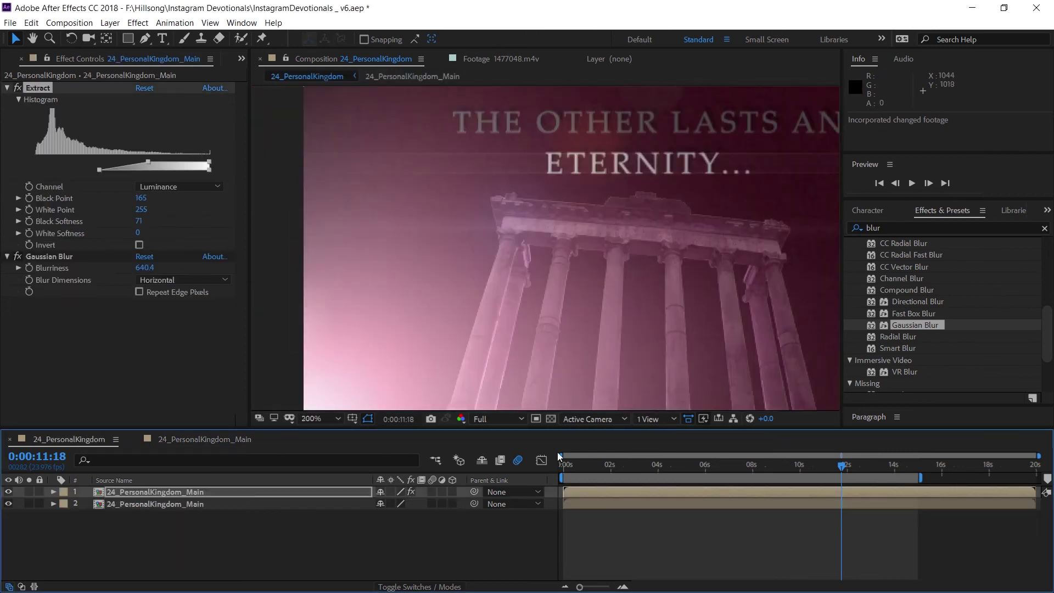
pyautogui.click(606, 470)
pyautogui.click(676, 466)
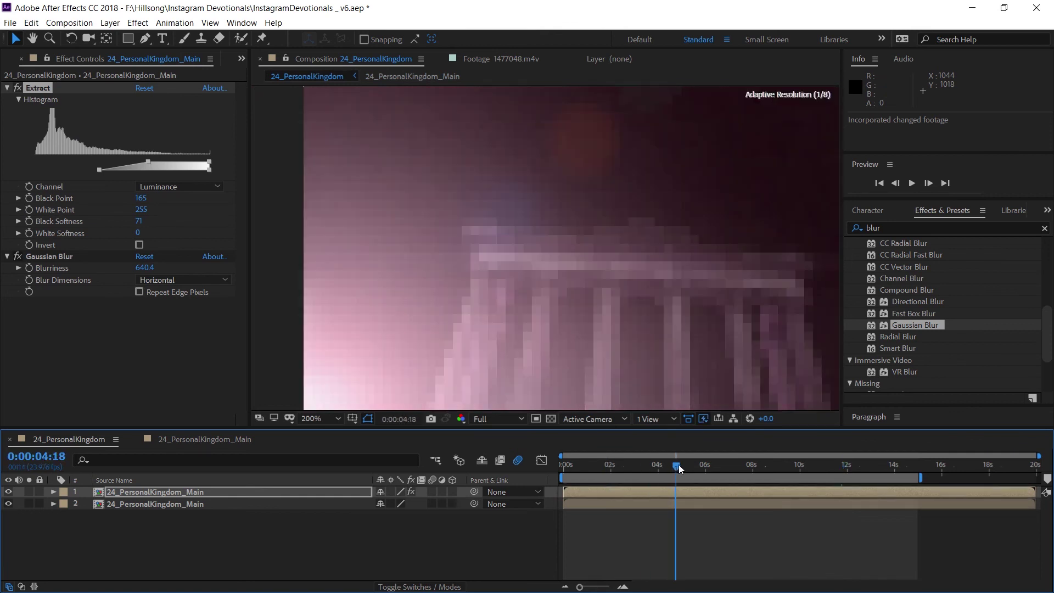
pyautogui.press('pagedown')
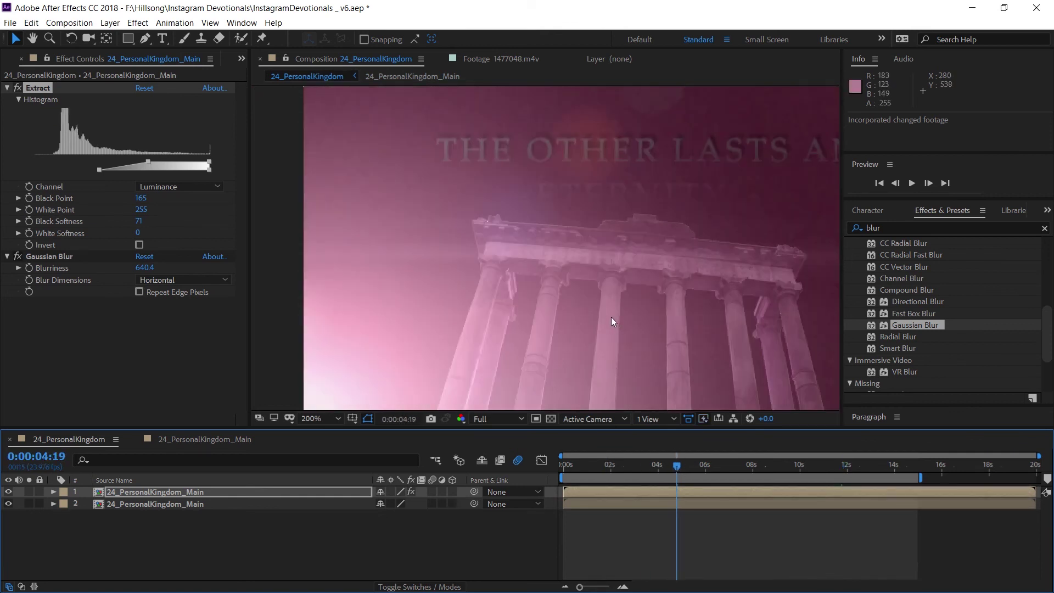
# Step: Examine how the cleaned columns blend with the background and text at 0:00:08:09 and 0:00:12:00, up close and in the full frame
pyautogui.click(762, 466)
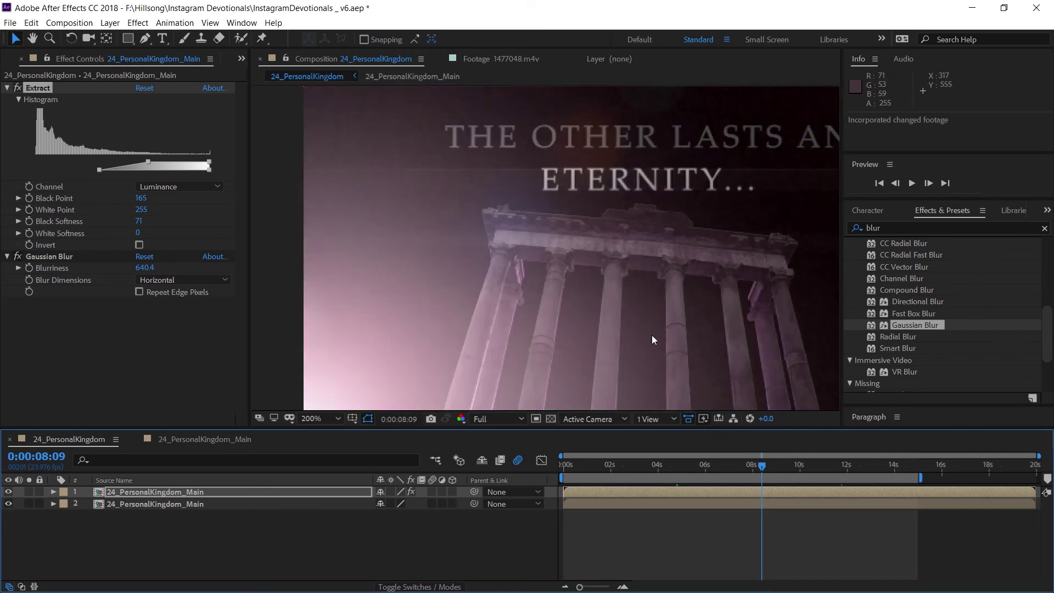
pyautogui.scroll(-2, 647, 325)
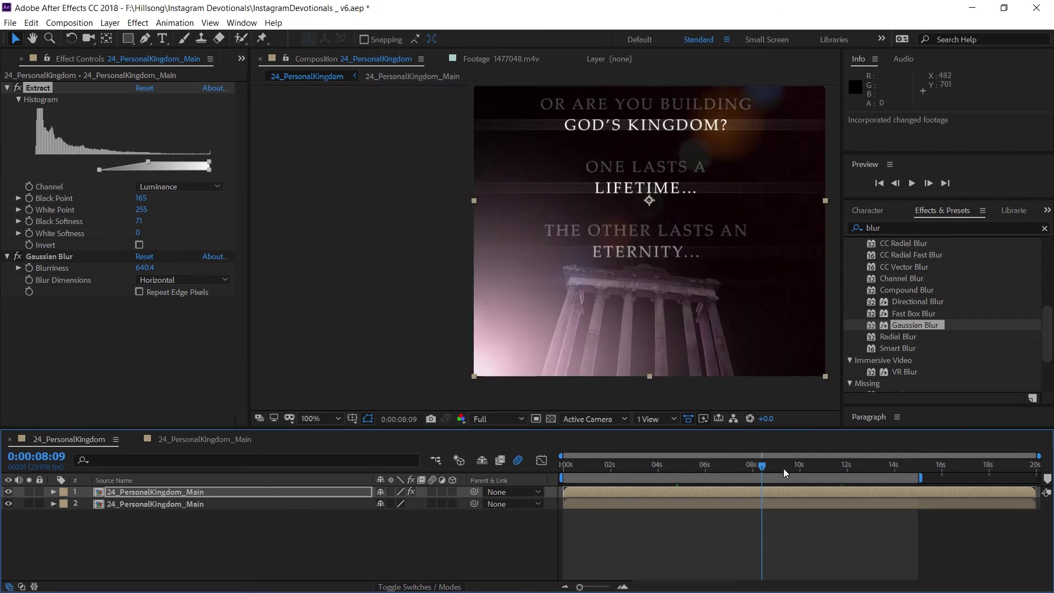
pyautogui.moveTo(785, 473); pyautogui.dragTo(847, 460)
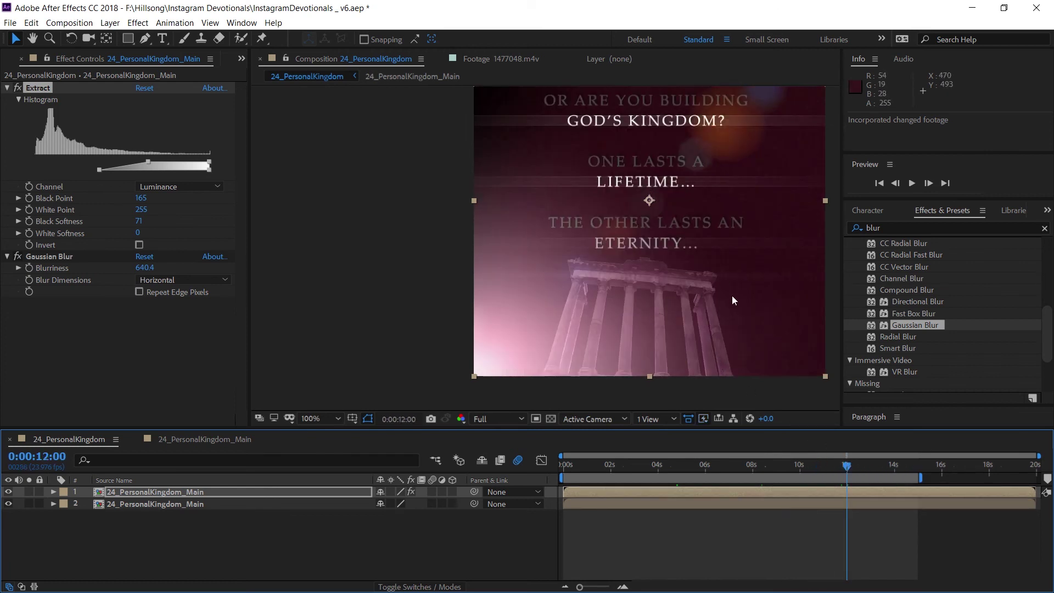
pyautogui.scroll(-1, 735, 301)
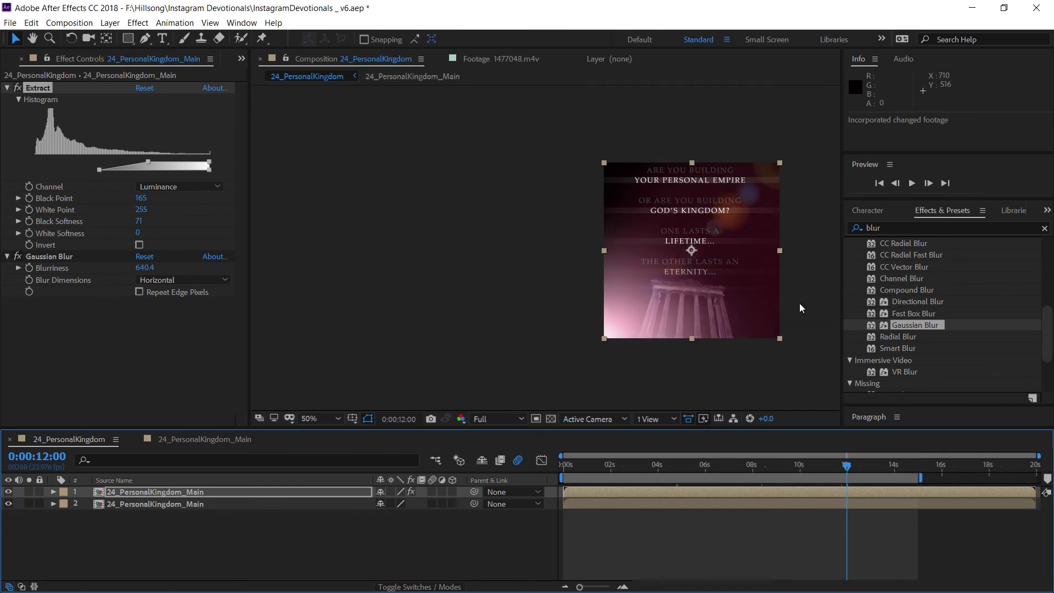
pyautogui.scroll(1, 799, 303)
pyautogui.press('.')
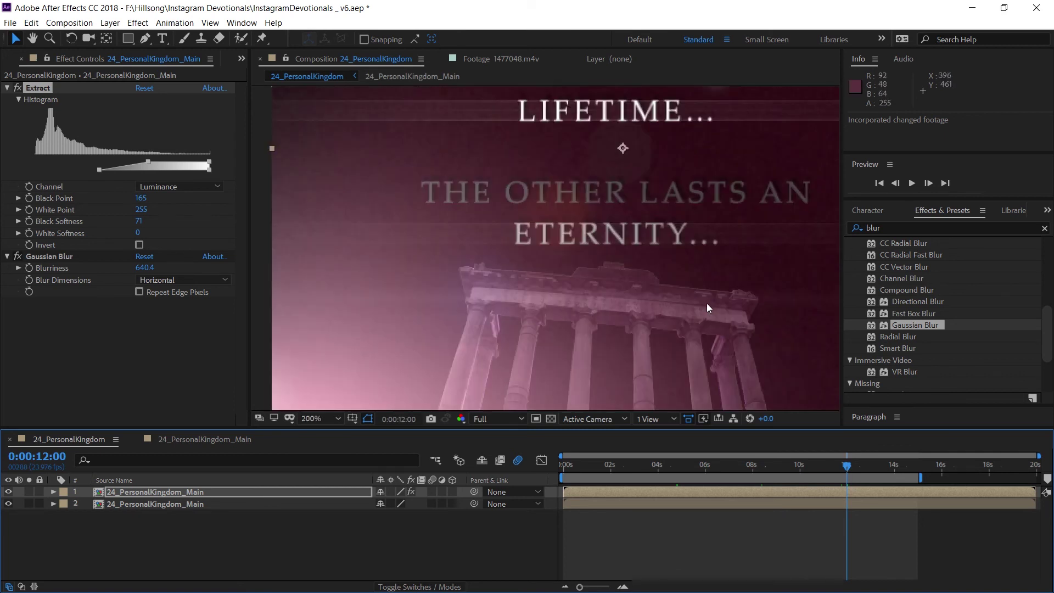
pyautogui.scroll(-1, 707, 303)
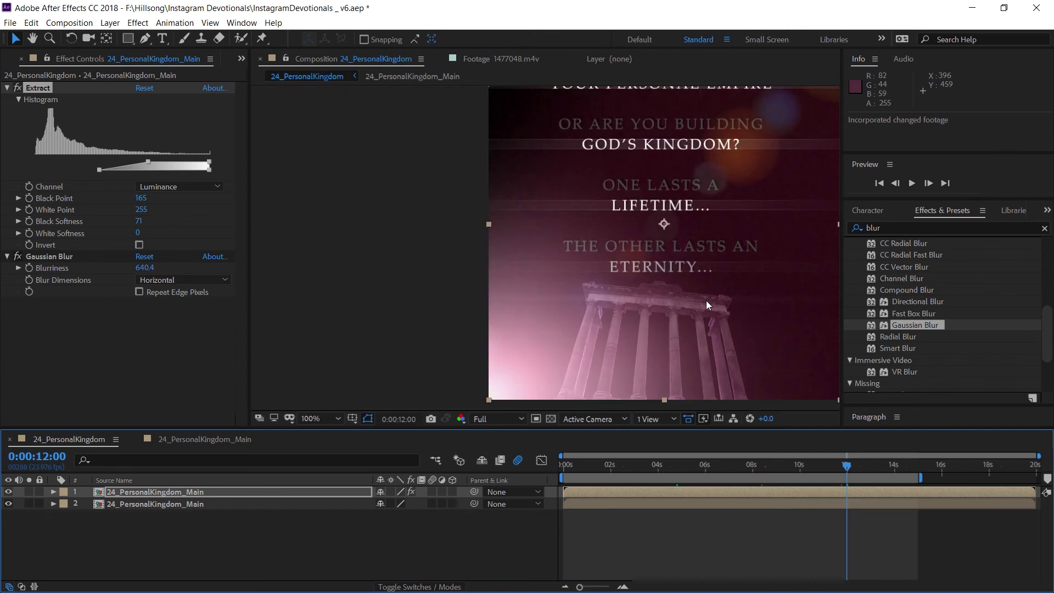
pyautogui.scroll(2, 716, 302)
pyautogui.scroll(-7, 717, 296)
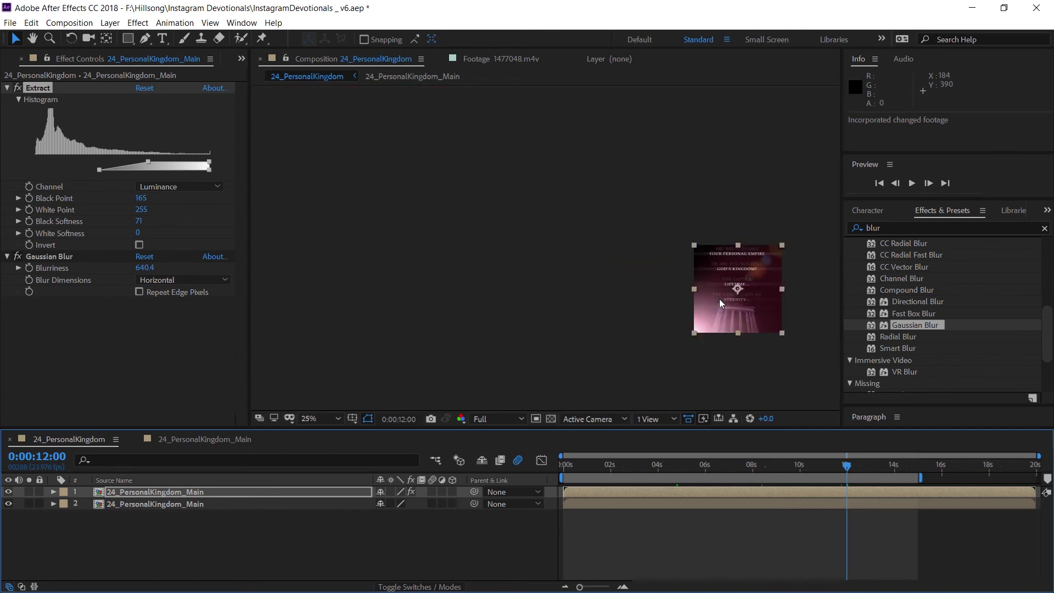
pyautogui.scroll(2, 819, 329)
pyautogui.scroll(3, 820, 329)
pyautogui.scroll(1, 686, 300)
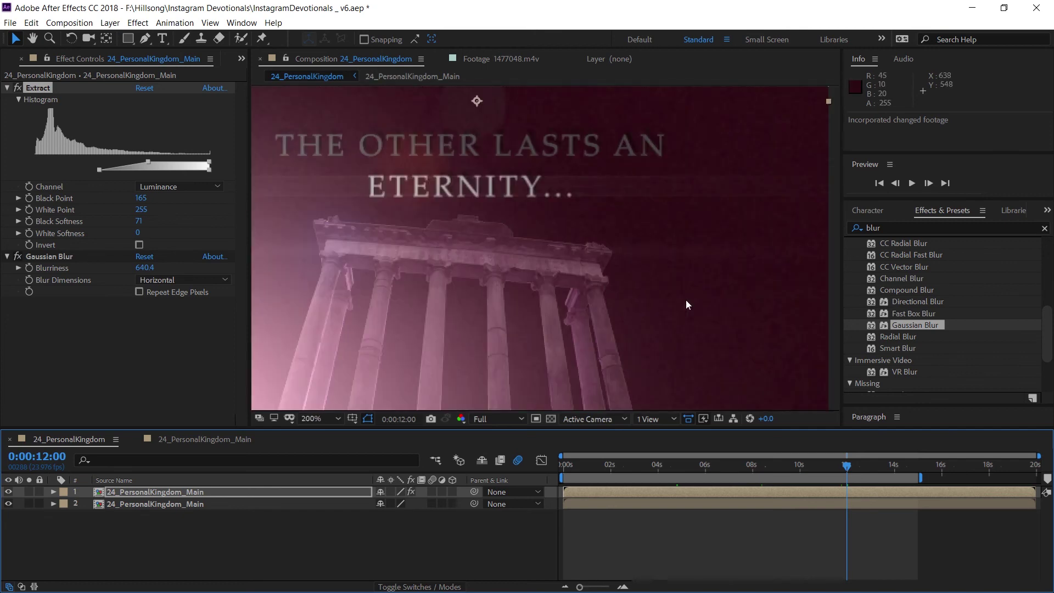
pyautogui.scroll(-2, 684, 298)
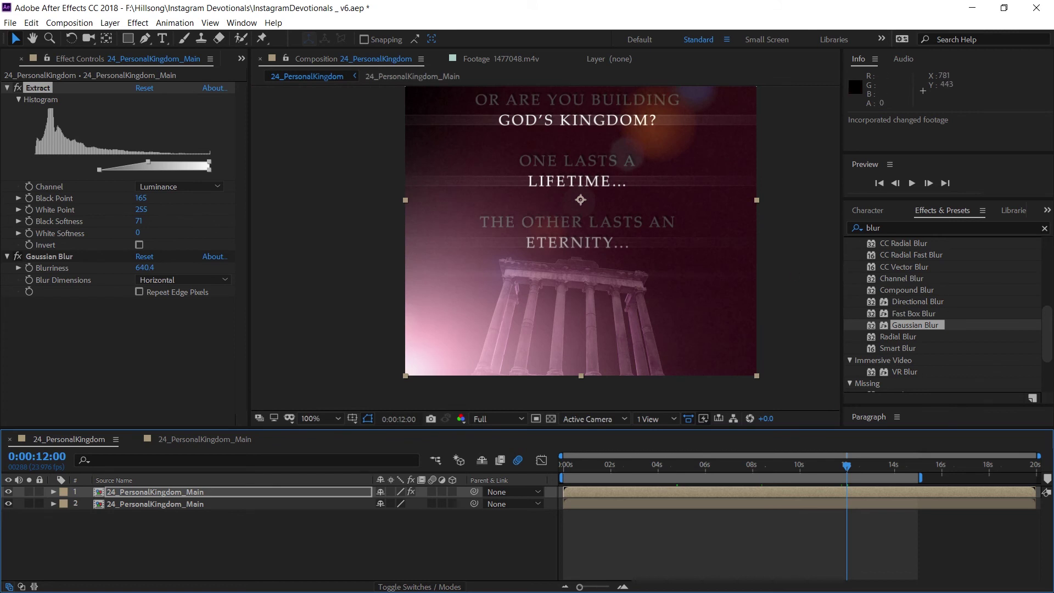